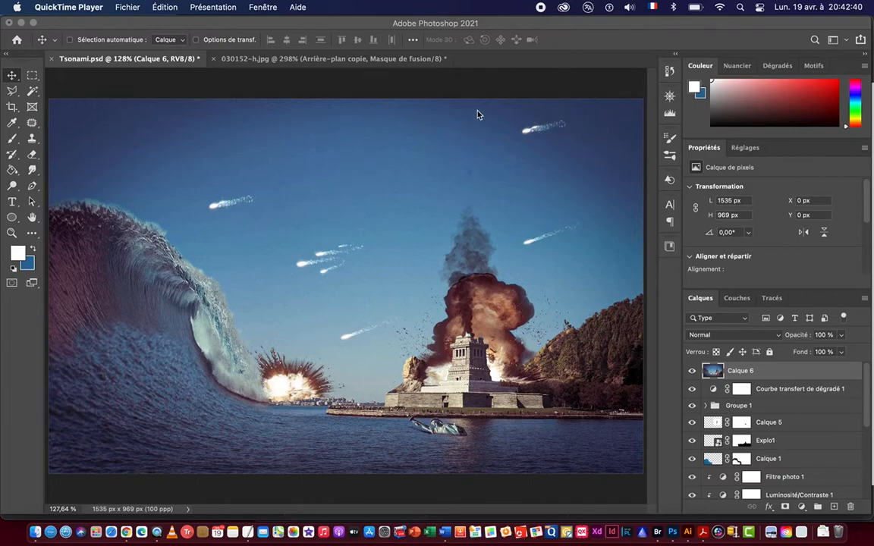
Save the composite on the computer as Tsonami.psd in Photoshop format, replacing the existing file and keeping maximum compatibility.
{"action": "left_click", "coordinate": [406, 95]}
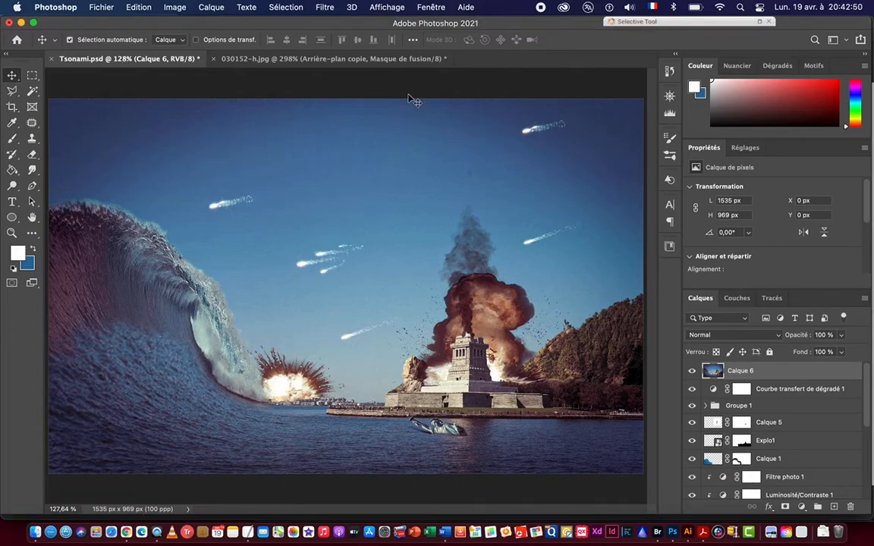
{"action": "key", "text": "super+shift+s"}
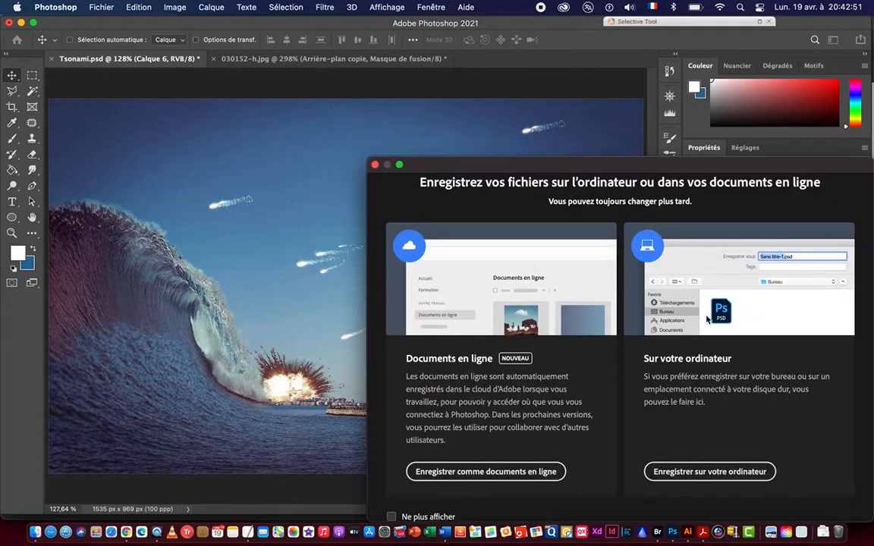
{"action": "left_click", "coordinate": [732, 472]}
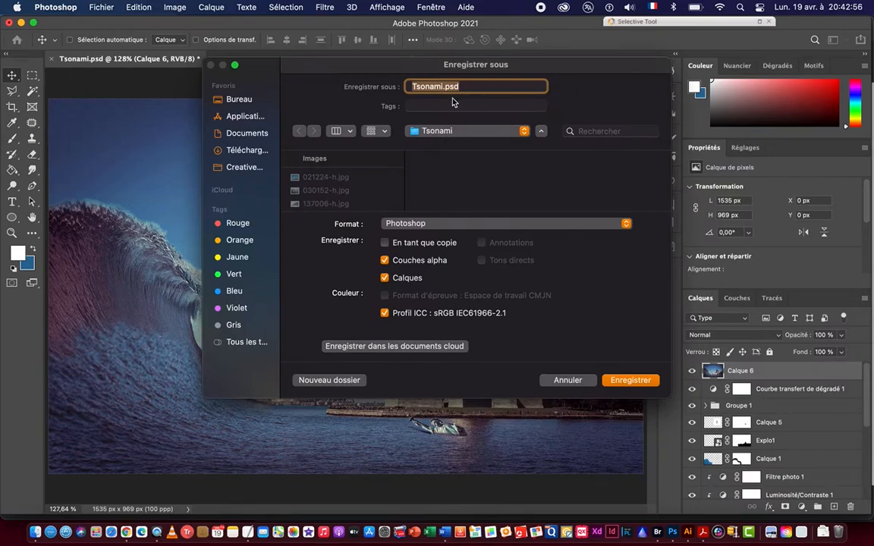
{"action": "left_click", "coordinate": [631, 381]}
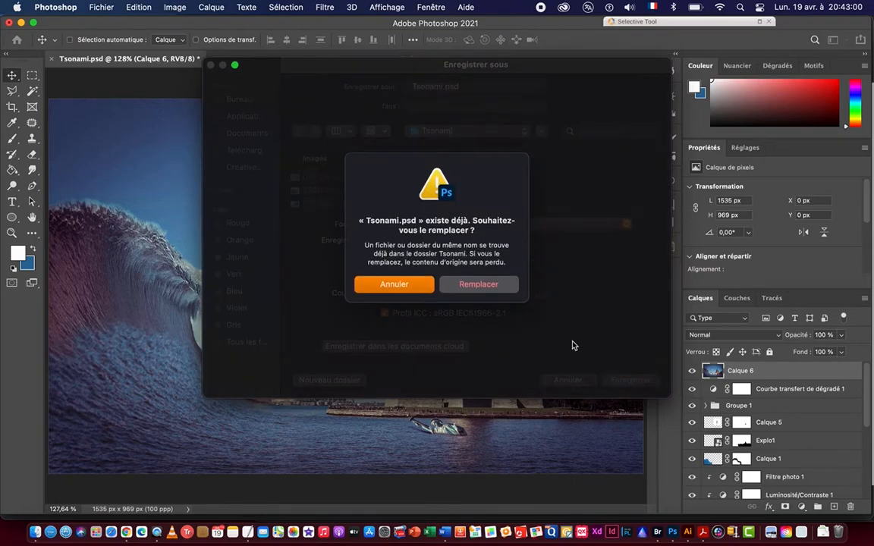
{"action": "left_click", "coordinate": [475, 285]}
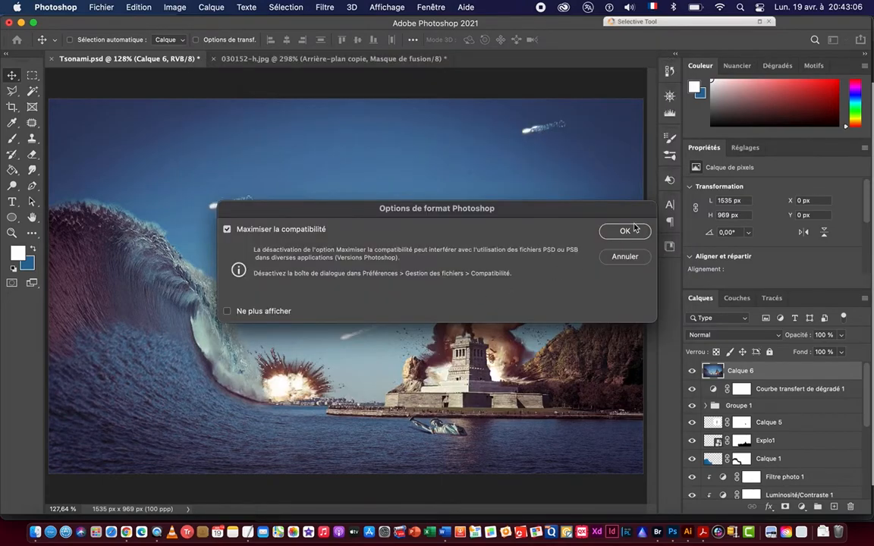
{"action": "left_click", "coordinate": [624, 233]}
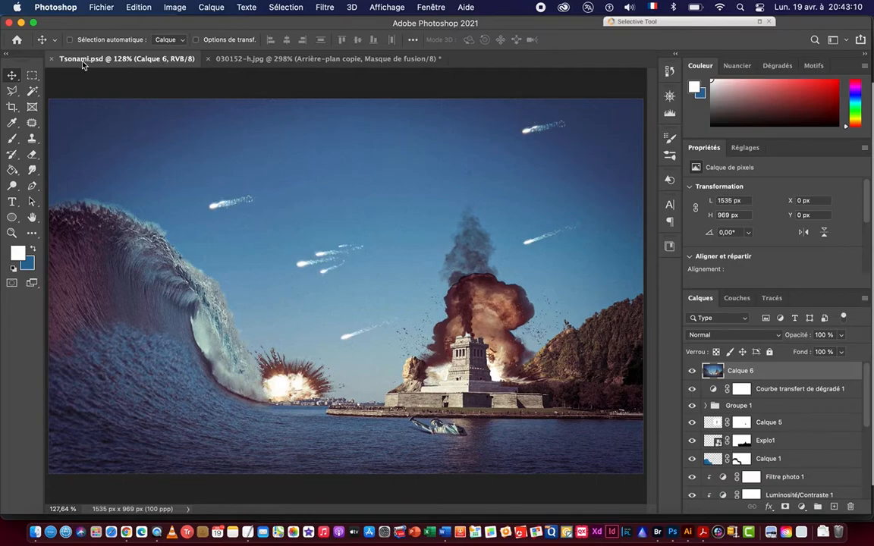
Close Tsonami.psd and quit the program without saving the changes to 030152-h.jpg.
{"action": "left_click", "coordinate": [50, 58]}
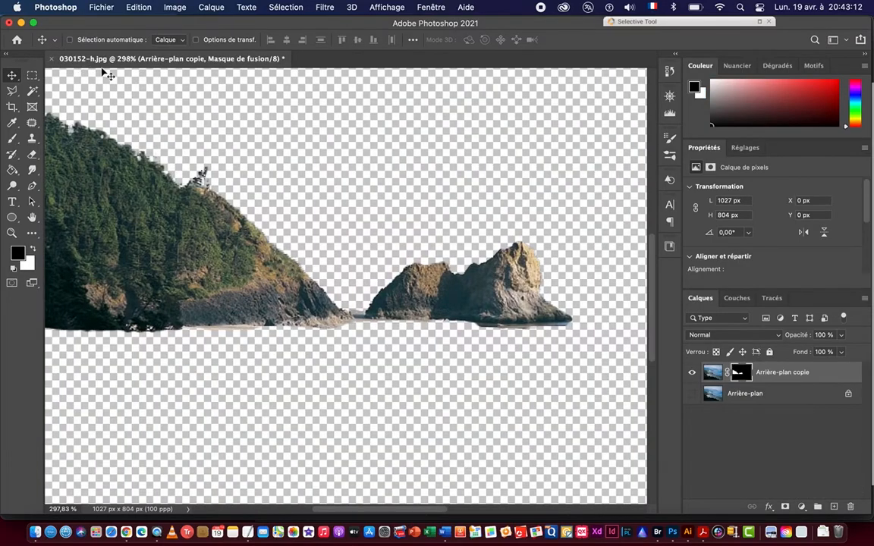
{"action": "key", "text": "super+q"}
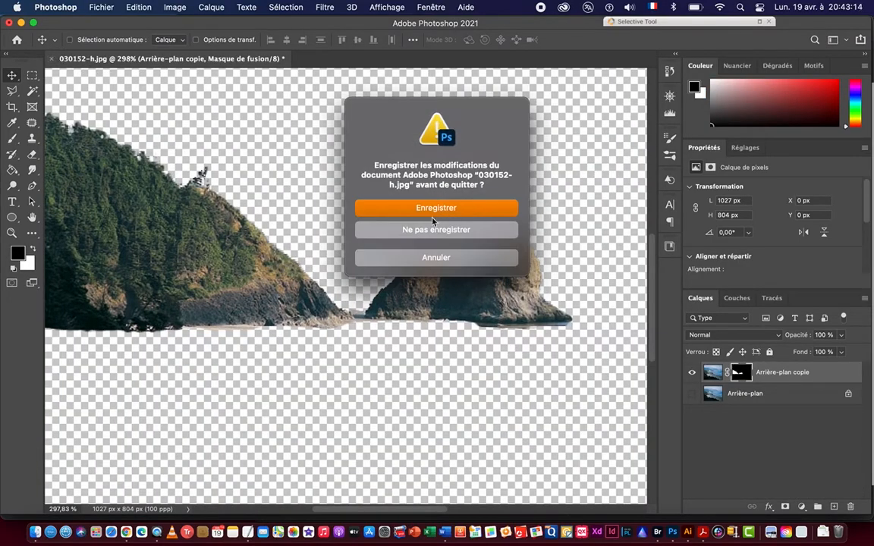
{"action": "left_click", "coordinate": [408, 229]}
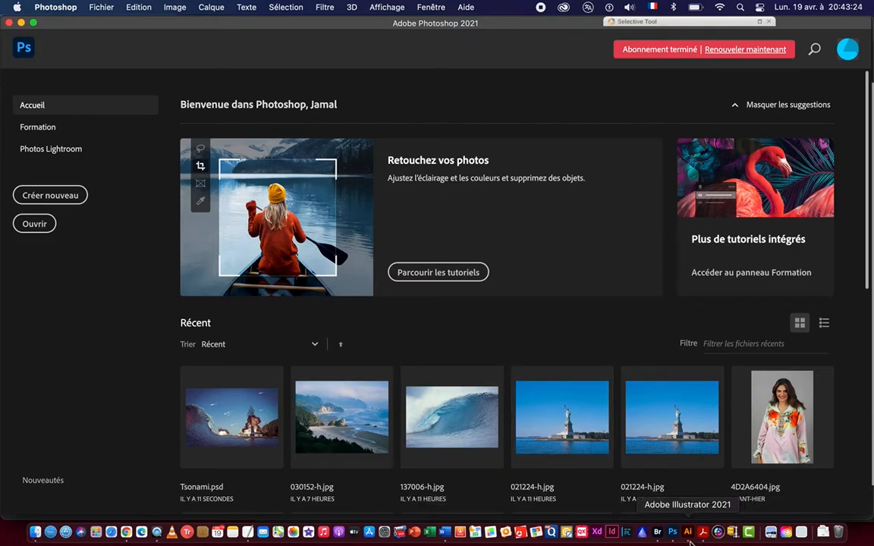
Switch to Adobe Bridge and open the statue photo 021224-h.jpg from the Tsonami folder in Photoshop.
{"action": "left_click", "coordinate": [657, 532]}
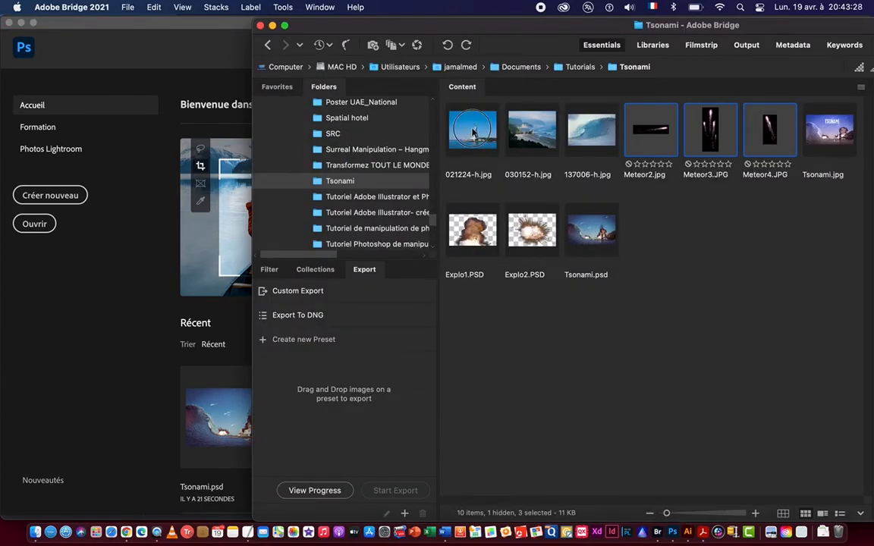
{"action": "left_click", "coordinate": [473, 131]}
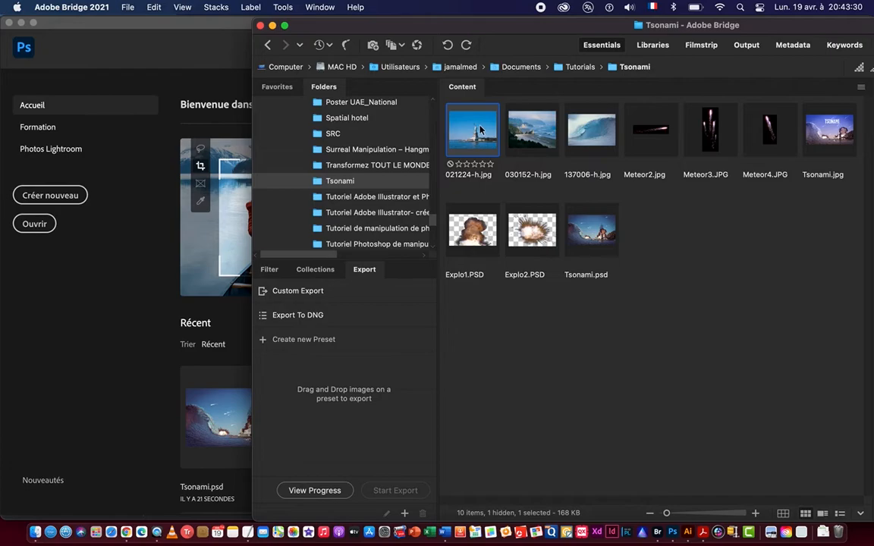
{"action": "left_click_drag", "start_coordinate": [472, 130], "coordinate": [680, 540]}
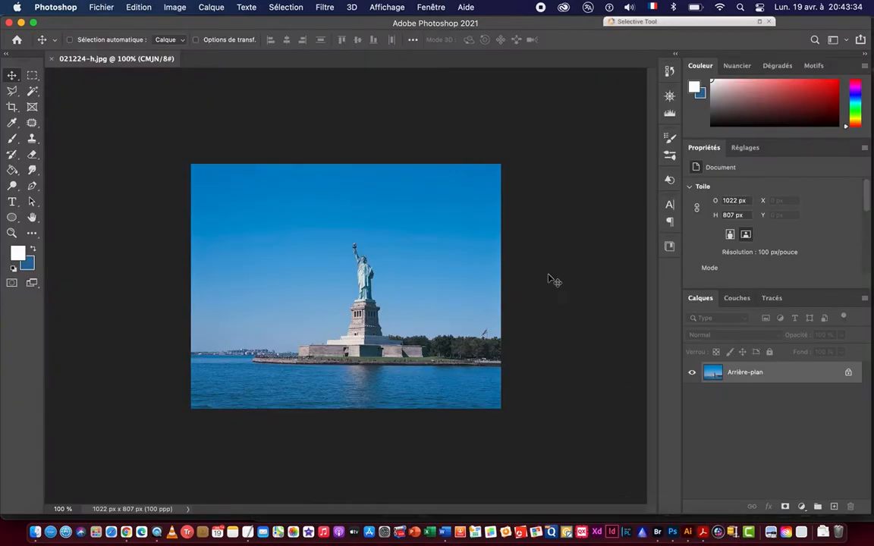
Unlock the background layer and extend the canvas with the Crop tool to about 1536 x 953 px, adding space beside and above the photo.
{"action": "left_click", "coordinate": [848, 372]}
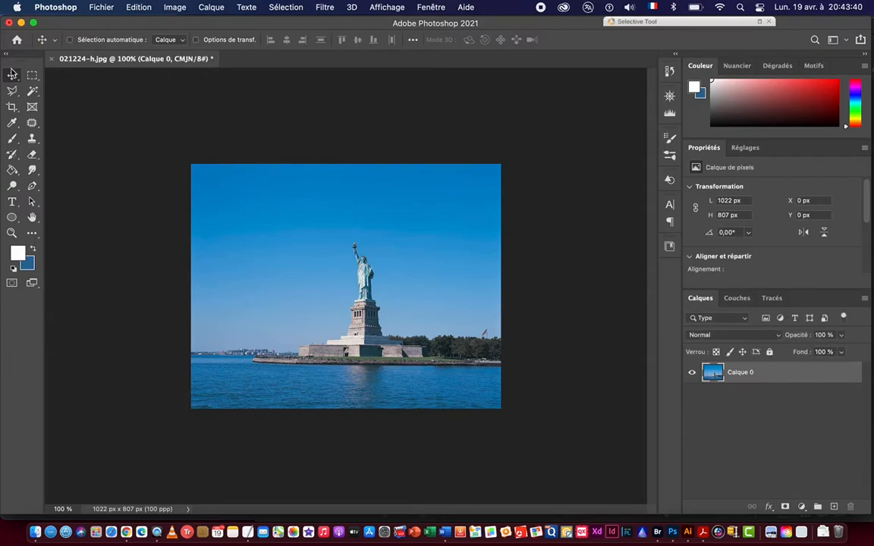
{"action": "left_click", "coordinate": [12, 107]}
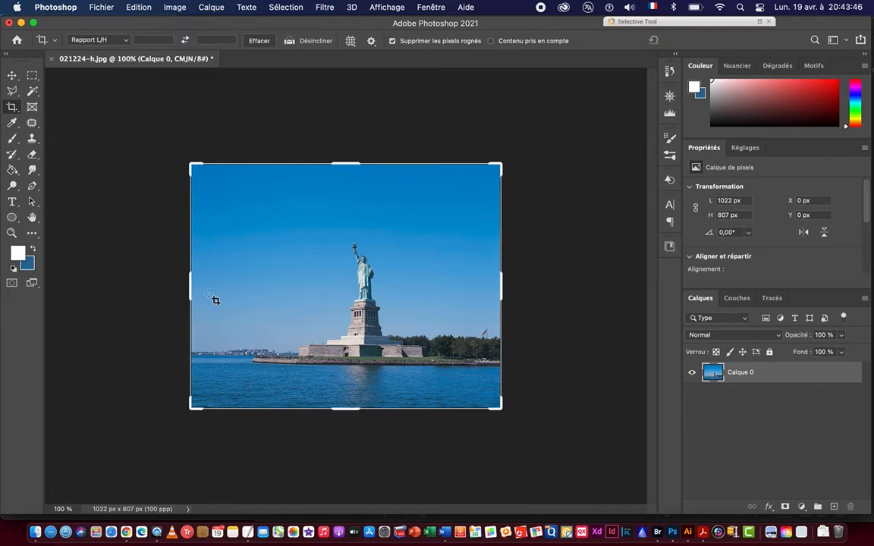
{"action": "left_click_drag", "start_coordinate": [190, 282], "coordinate": [111, 280]}
{"action": "left_click_drag", "start_coordinate": [336, 163], "coordinate": [334, 140]}
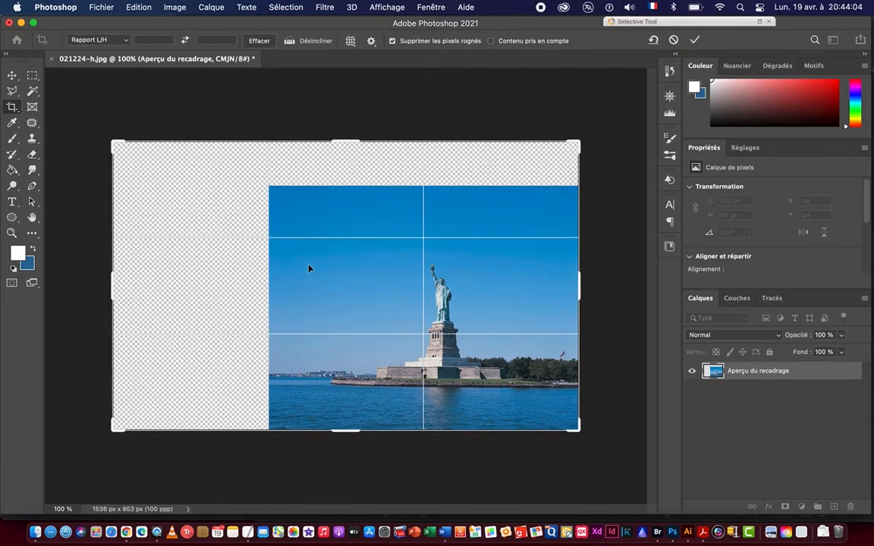
{"action": "key", "text": "Return"}
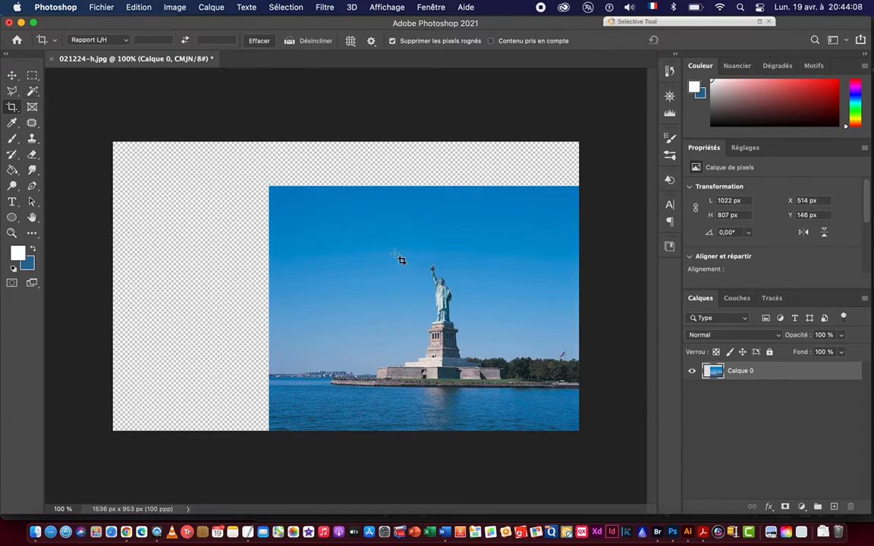
Select a strip about 58 px high along the sky's upper edge, stretch it upward past the canvas edge, and deselect.
{"action": "left_click", "coordinate": [32, 75]}
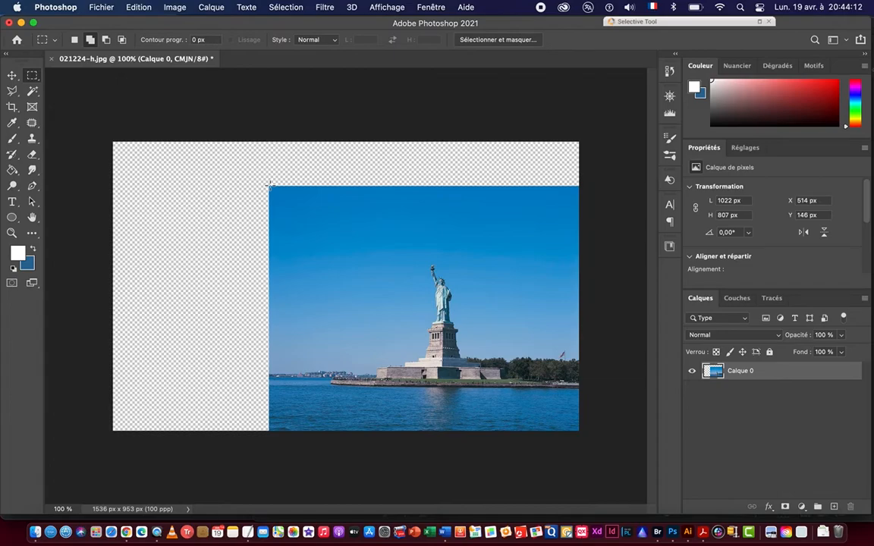
{"action": "left_click_drag", "start_coordinate": [267, 184], "coordinate": [588, 199]}
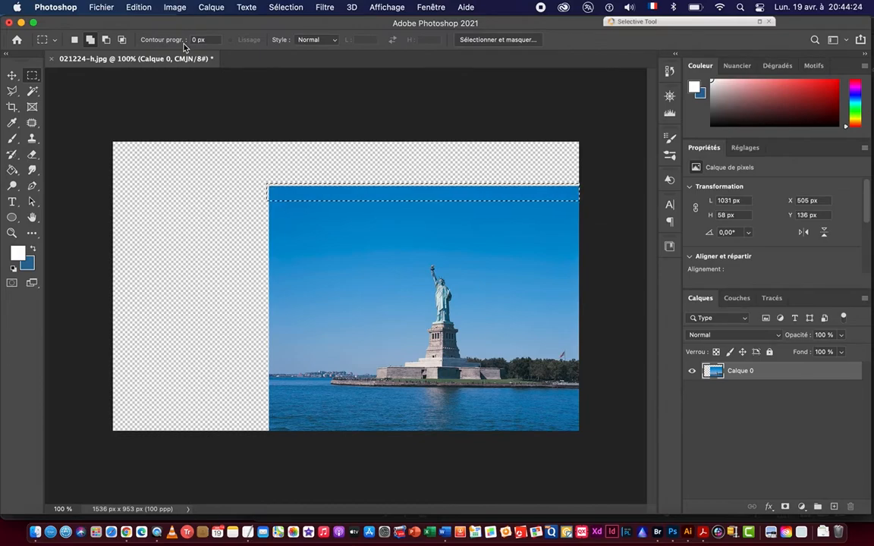
{"action": "key", "text": "super+t"}
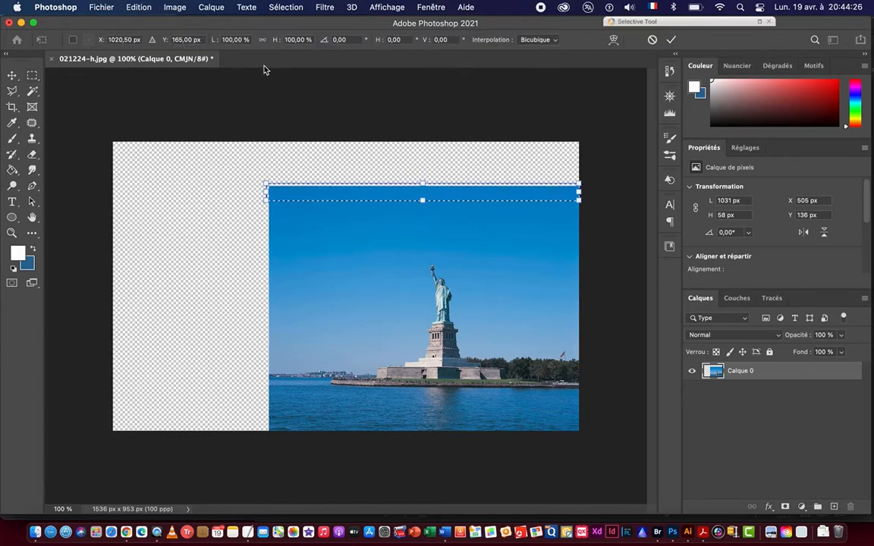
{"action": "key", "text": "Return"}
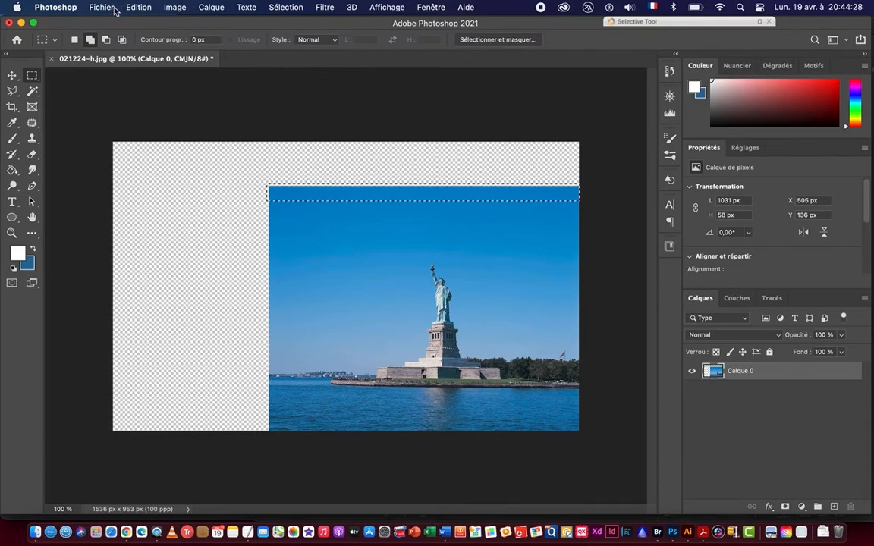
{"action": "left_click", "coordinate": [139, 8]}
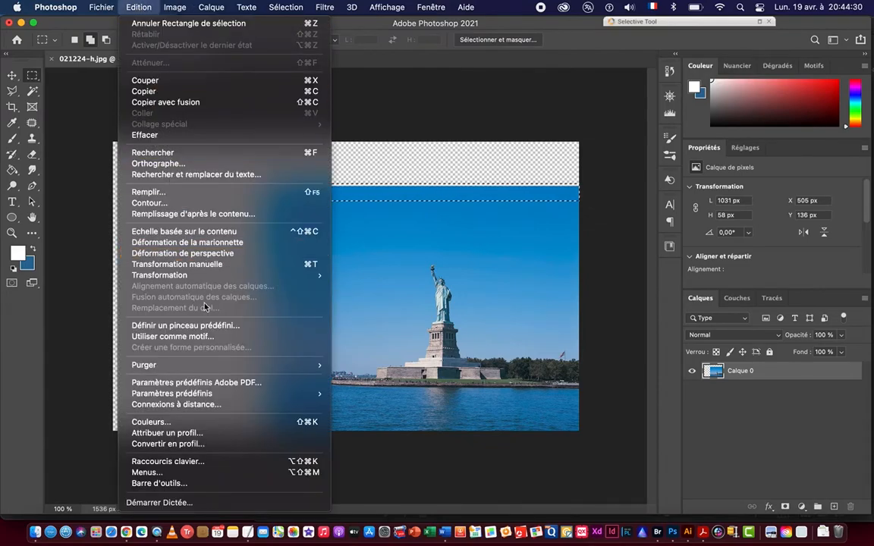
{"action": "left_click", "coordinate": [182, 269]}
{"action": "left_click_drag", "start_coordinate": [422, 183], "coordinate": [422, 126]}
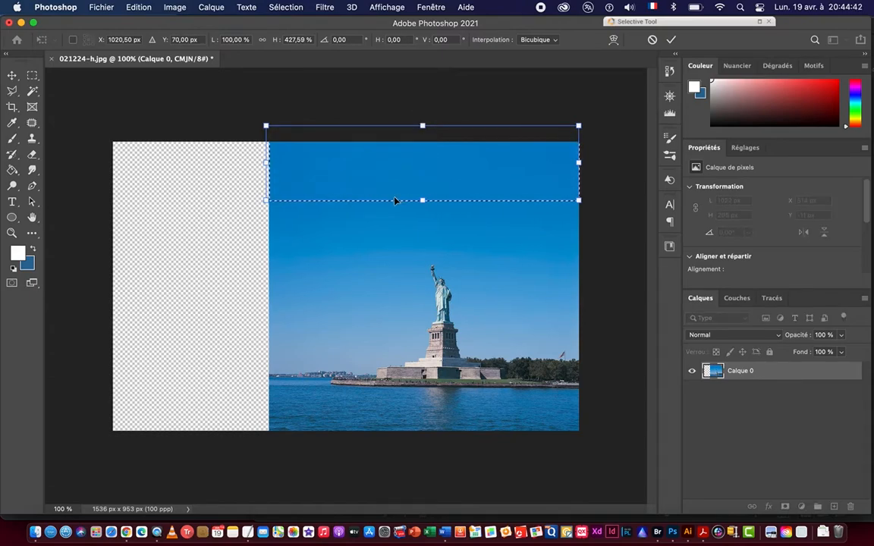
{"action": "key", "text": "Return"}
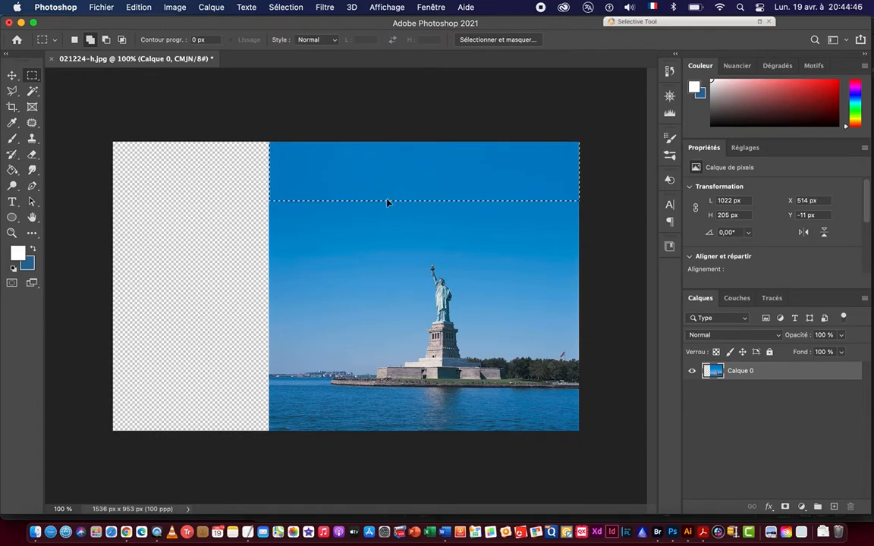
{"action": "left_click", "coordinate": [277, 7]}
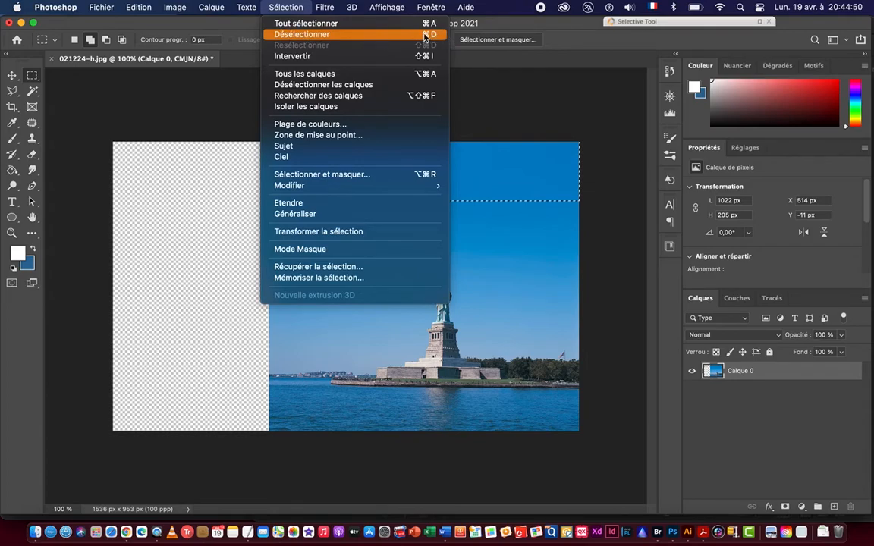
{"action": "left_click", "coordinate": [300, 35]}
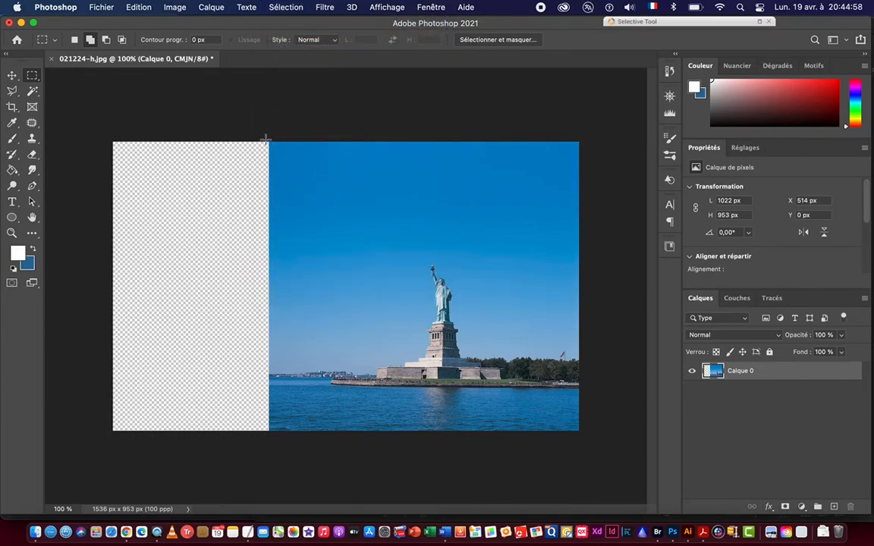
Select a sky strip about 54 x 760 px along the photo's left edge, stretch it leftward past the canvas edge, and deselect.
{"action": "left_click_drag", "start_coordinate": [265, 138], "coordinate": [281, 370]}
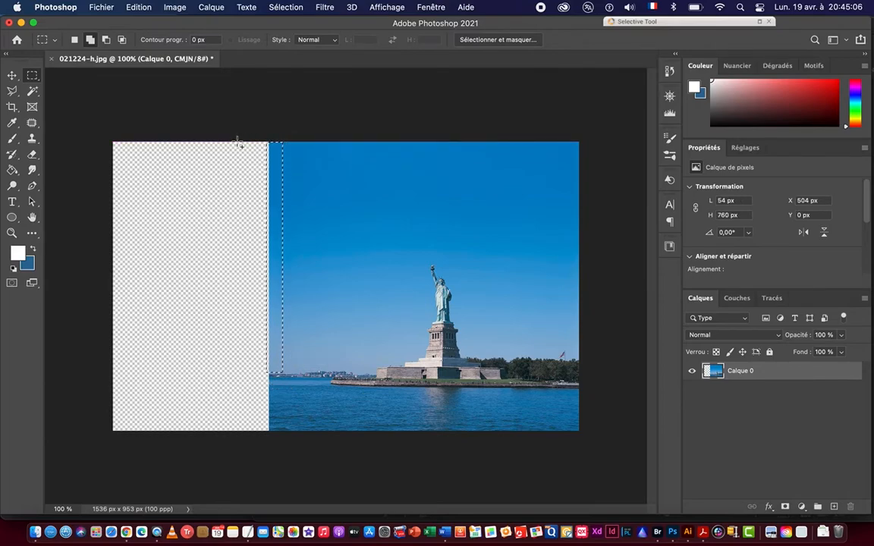
{"action": "key", "text": "super+t"}
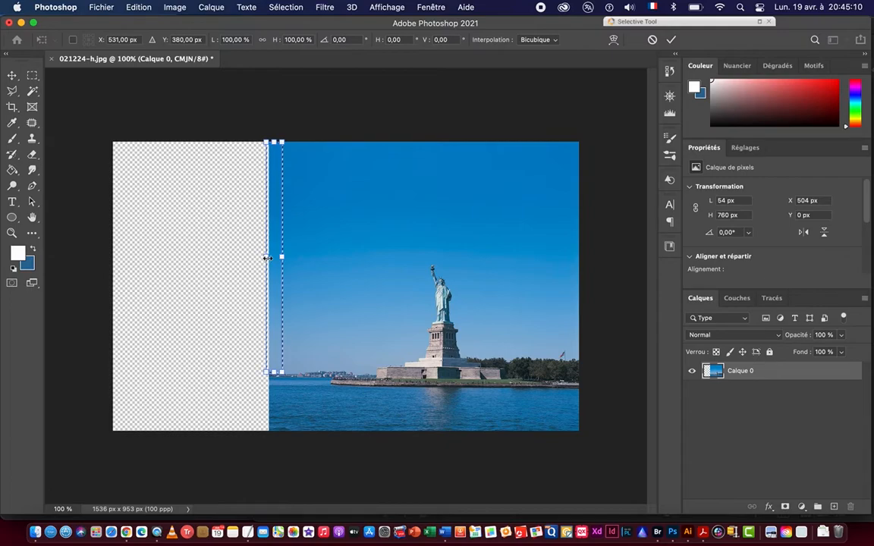
{"action": "left_click_drag", "start_coordinate": [265, 258], "coordinate": [70, 252]}
{"action": "key", "text": "Return"}
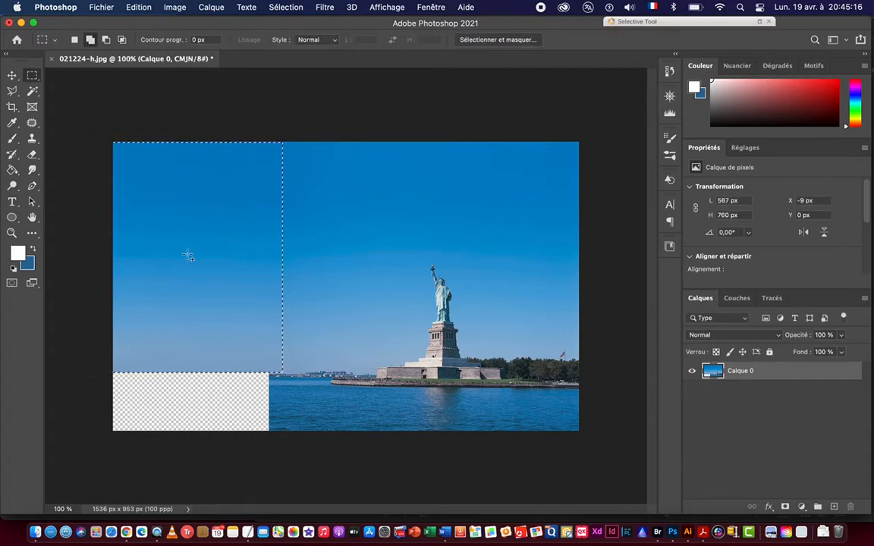
{"action": "left_click", "coordinate": [190, 255]}
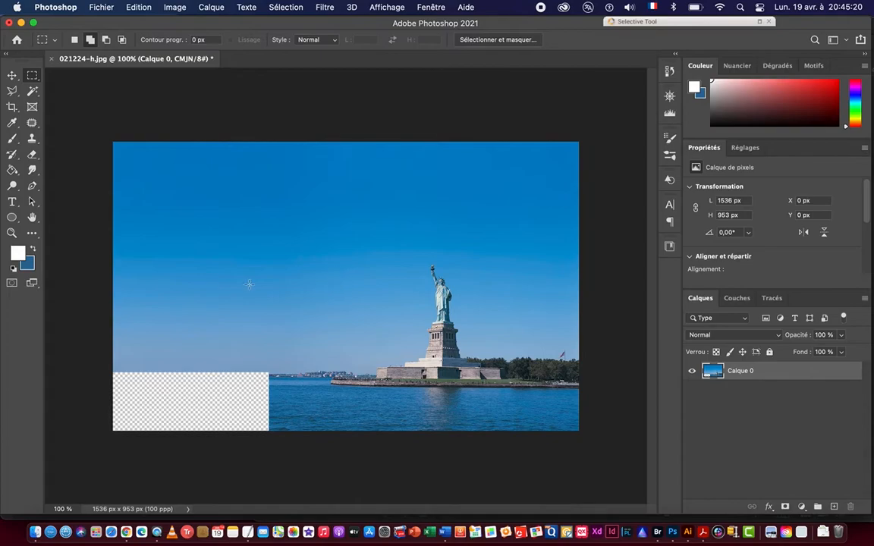
Place the wave image 137006-h.jpg from Adobe Bridge into the statue document.
{"action": "left_click_drag", "start_coordinate": [262, 322], "coordinate": [306, 319]}
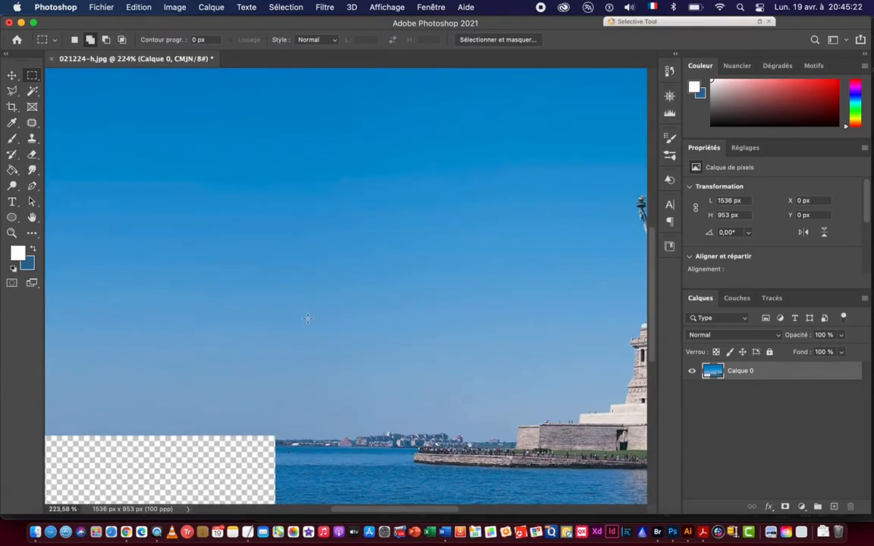
{"action": "left_click_drag", "start_coordinate": [371, 316], "coordinate": [307, 316]}
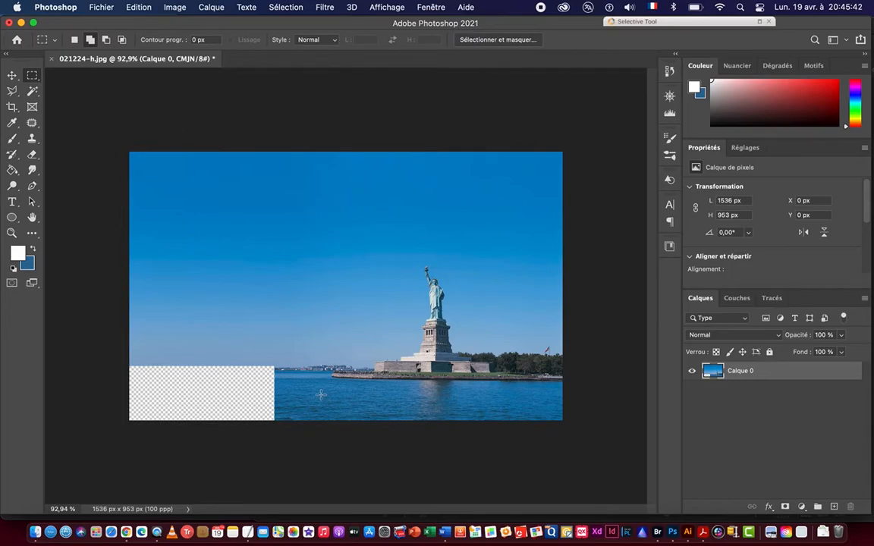
{"action": "left_click", "coordinate": [659, 535]}
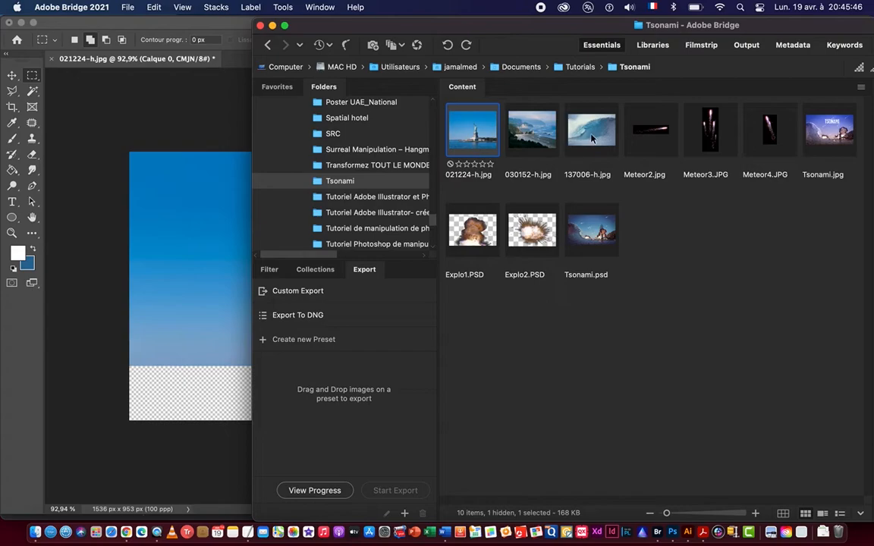
{"action": "left_click", "coordinate": [592, 131]}
{"action": "left_click_drag", "start_coordinate": [592, 129], "coordinate": [199, 273]}
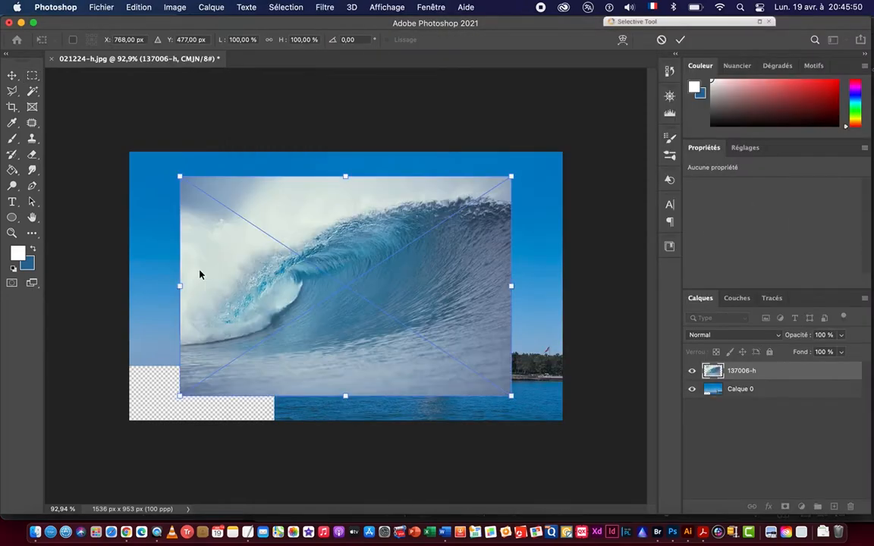
Flip the placed wave horizontally, move it to the canvas's lower-left corner, and narrow it to about 583 px wide.
{"action": "right_click", "coordinate": [358, 231]}
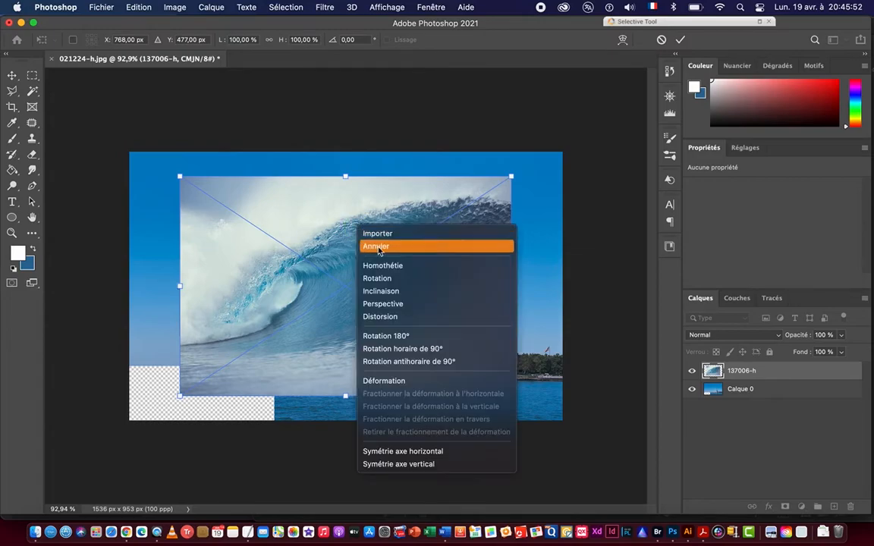
{"action": "left_click", "coordinate": [402, 453]}
{"action": "left_click_drag", "start_coordinate": [302, 267], "coordinate": [255, 294]}
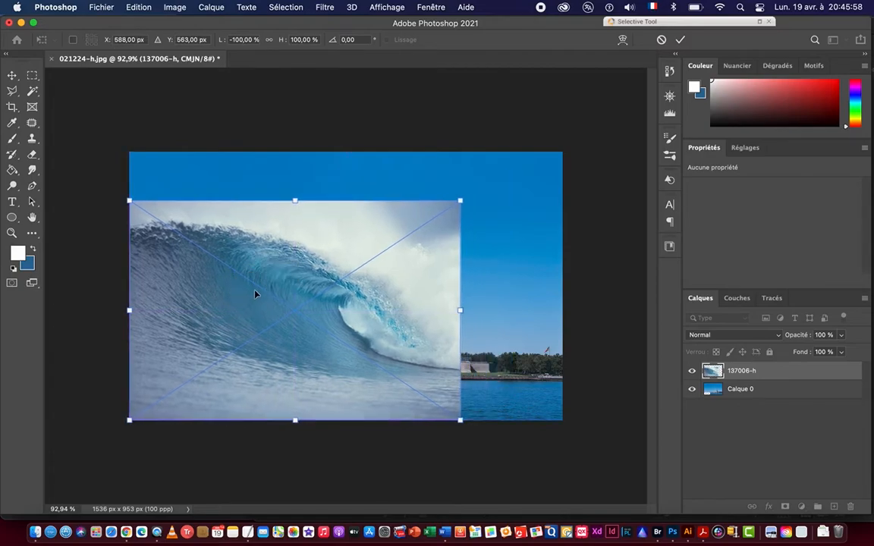
{"action": "left_click_drag", "start_coordinate": [460, 310], "coordinate": [295, 312]}
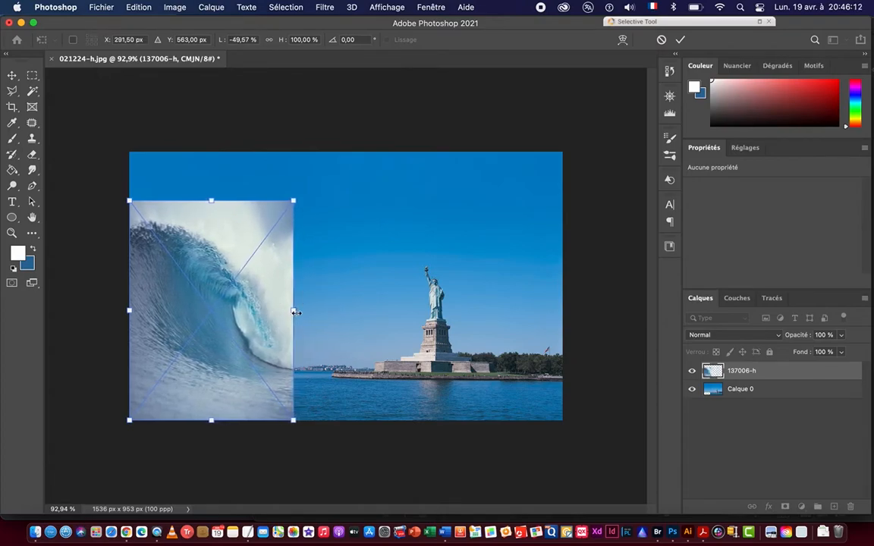
{"action": "key", "text": "Return"}
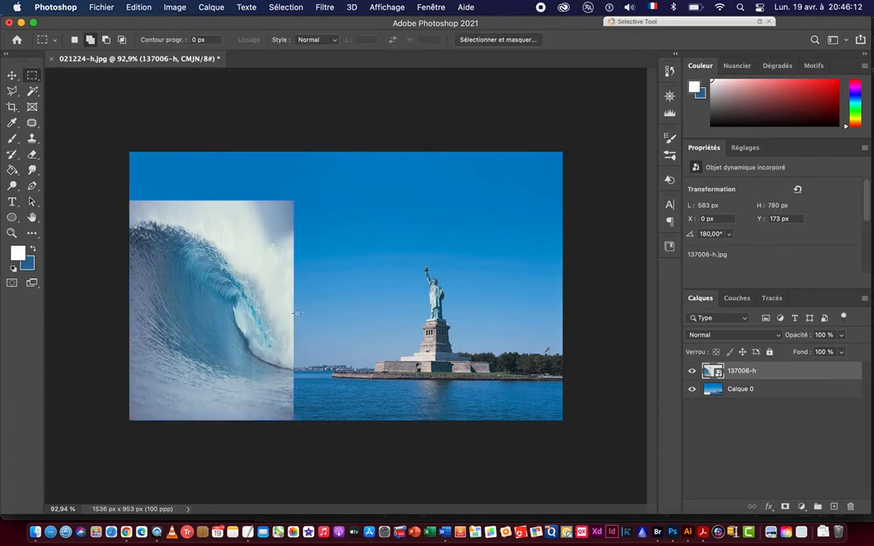
Add a layer mask to the wave layer and mask out its sky with a 133 px soft round black brush.
{"action": "left_click", "coordinate": [785, 507]}
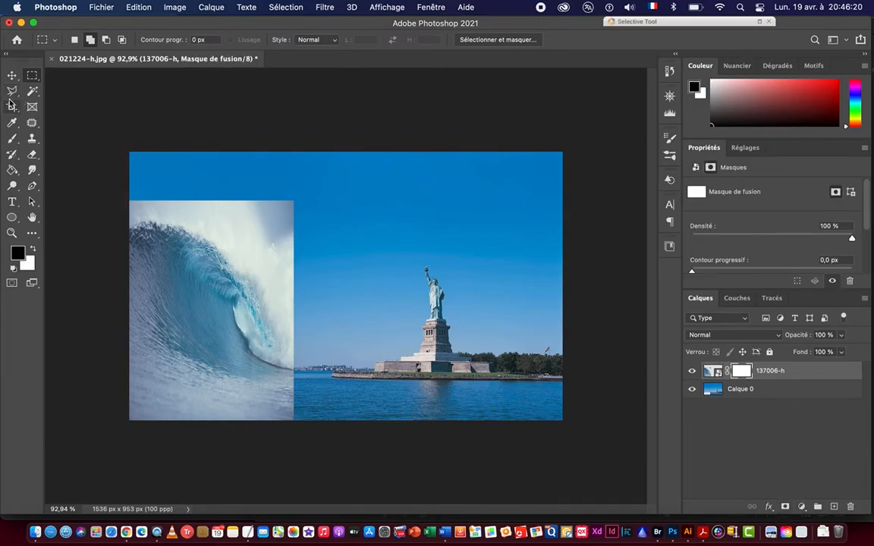
{"action": "left_click", "coordinate": [13, 138]}
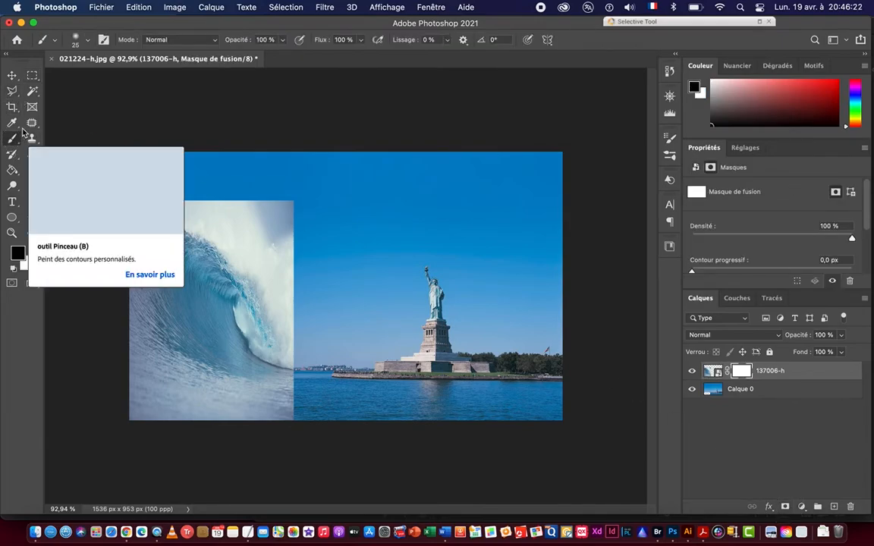
{"action": "right_click", "coordinate": [320, 207]}
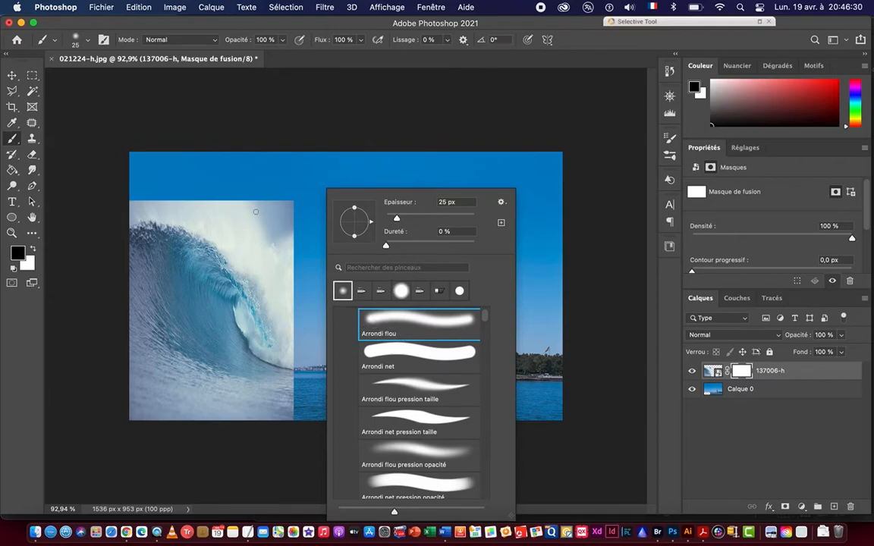
{"action": "left_click_drag", "start_coordinate": [405, 222], "coordinate": [439, 221]}
{"action": "left_click", "coordinate": [258, 196]}
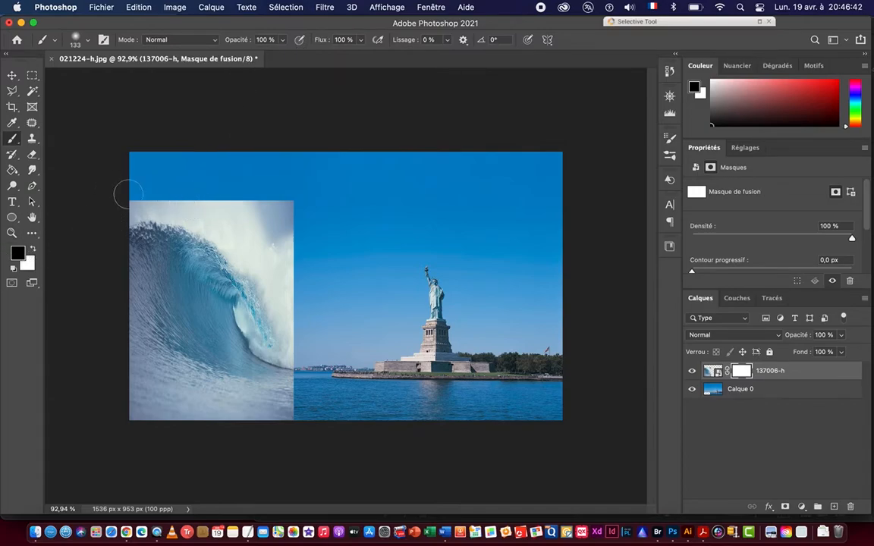
{"action": "mouse_move", "coordinate": [132, 201]}
{"action": "left_mouse_down"}
{"action": "mouse_move", "coordinate": [198, 208]}
{"action": "mouse_move", "coordinate": [189, 208]}
{"action": "mouse_move", "coordinate": [242, 236]}
{"action": "mouse_move", "coordinate": [236, 244]}
{"action": "mouse_move", "coordinate": [249, 251]}
{"action": "mouse_move", "coordinate": [254, 228]}
{"action": "mouse_move", "coordinate": [214, 201]}
{"action": "mouse_move", "coordinate": [308, 212]}
{"action": "mouse_move", "coordinate": [287, 242]}
{"action": "mouse_move", "coordinate": [298, 250]}
{"action": "mouse_move", "coordinate": [277, 263]}
{"action": "mouse_move", "coordinate": [295, 275]}
{"action": "mouse_move", "coordinate": [252, 256]}
{"action": "mouse_move", "coordinate": [282, 275]}
{"action": "mouse_move", "coordinate": [257, 263]}
{"action": "mouse_move", "coordinate": [283, 283]}
{"action": "mouse_move", "coordinate": [282, 290]}
{"action": "mouse_move", "coordinate": [275, 286]}
{"action": "mouse_move", "coordinate": [307, 346]}
{"action": "left_mouse_up"}
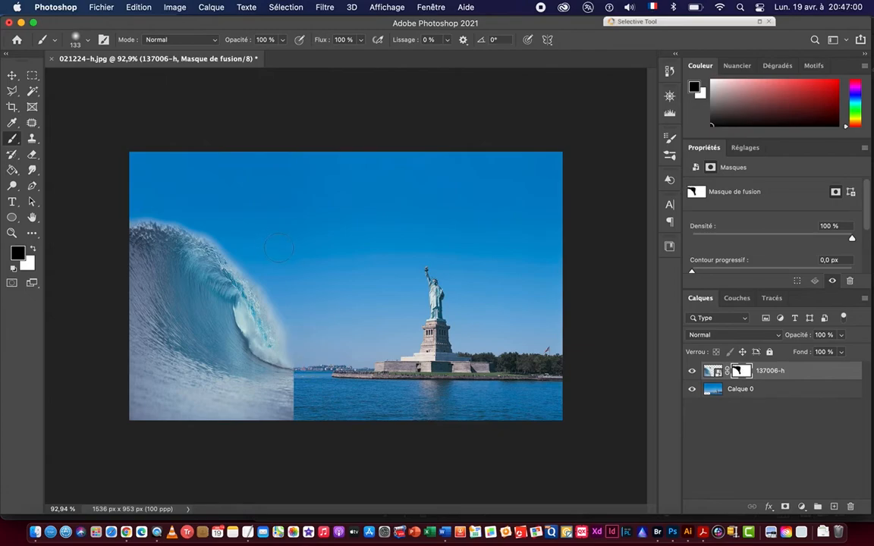
Choose the grainy brush preset Aérographe-Souple-Haute densité-Grain for refining the wave's mask.
{"action": "right_click", "coordinate": [273, 223]}
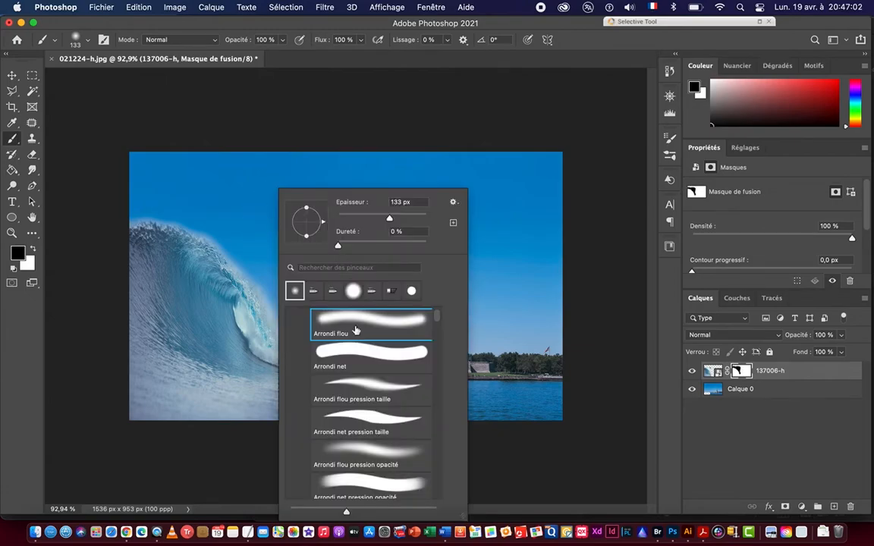
{"action": "scroll", "coordinate": [352, 353], "scroll_direction": "down", "scroll_amount": 3}
{"action": "scroll", "coordinate": [351, 352], "scroll_direction": "down", "scroll_amount": 5}
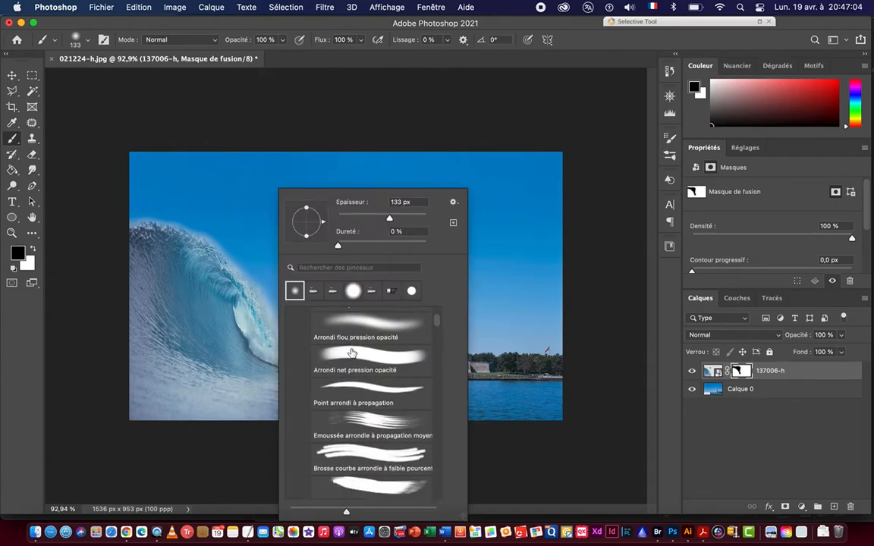
{"action": "scroll", "coordinate": [351, 353], "scroll_direction": "down", "scroll_amount": 3}
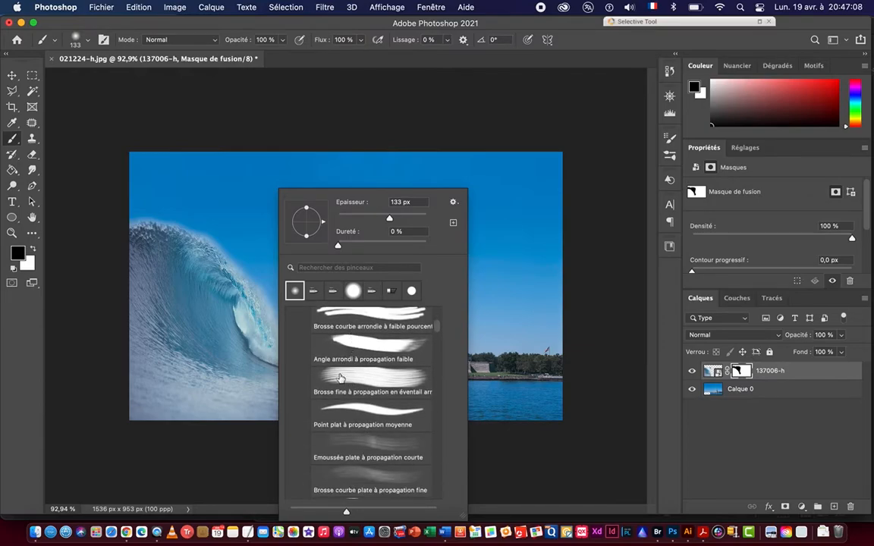
{"action": "left_click", "coordinate": [341, 377]}
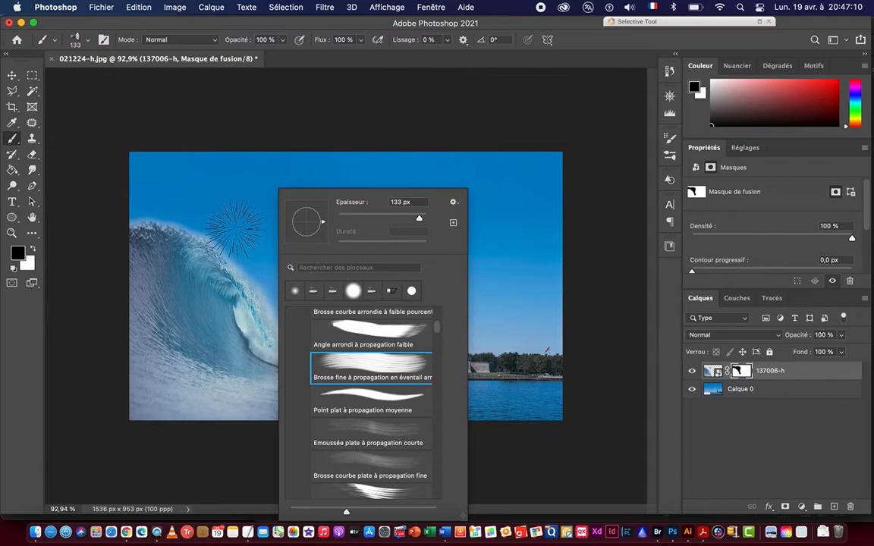
{"action": "left_click", "coordinate": [370, 435]}
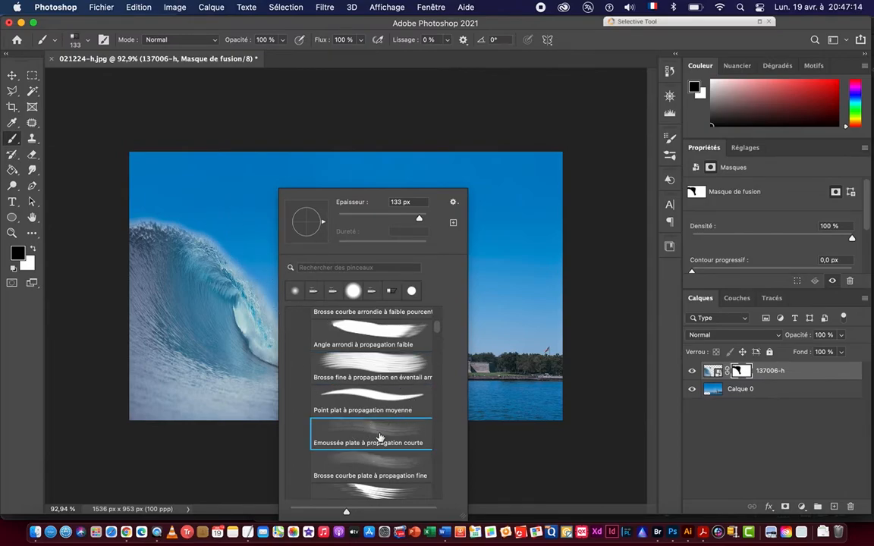
{"action": "scroll", "coordinate": [379, 438], "scroll_direction": "down", "scroll_amount": 3}
{"action": "left_click", "coordinate": [345, 418]}
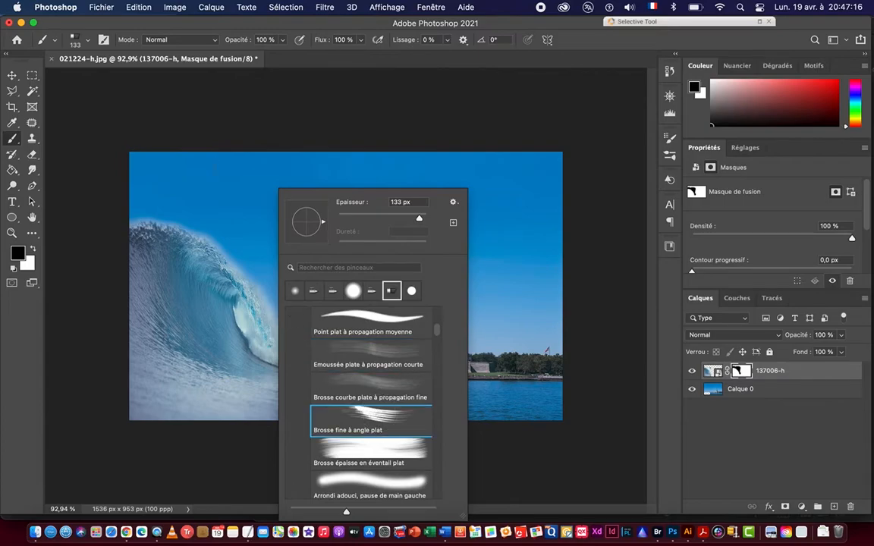
{"action": "left_click", "coordinate": [370, 446]}
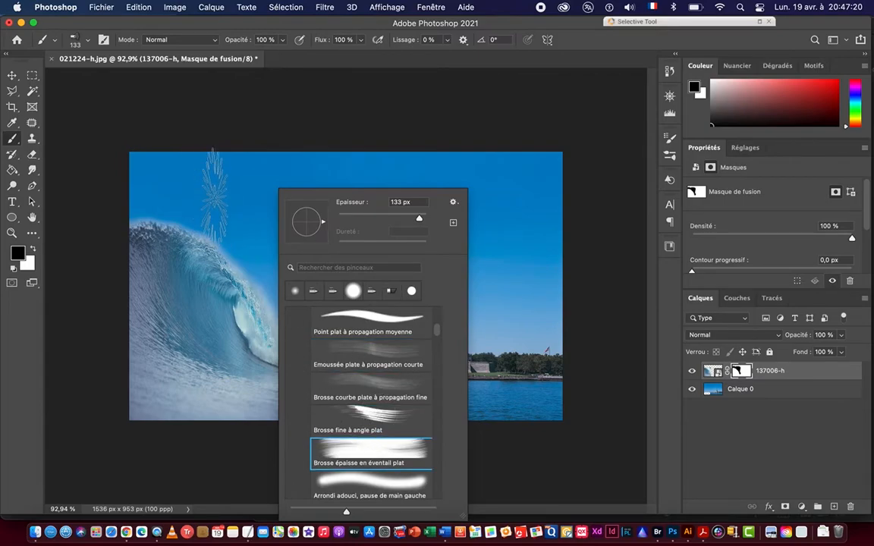
{"action": "scroll", "coordinate": [388, 403], "scroll_direction": "down", "scroll_amount": 5}
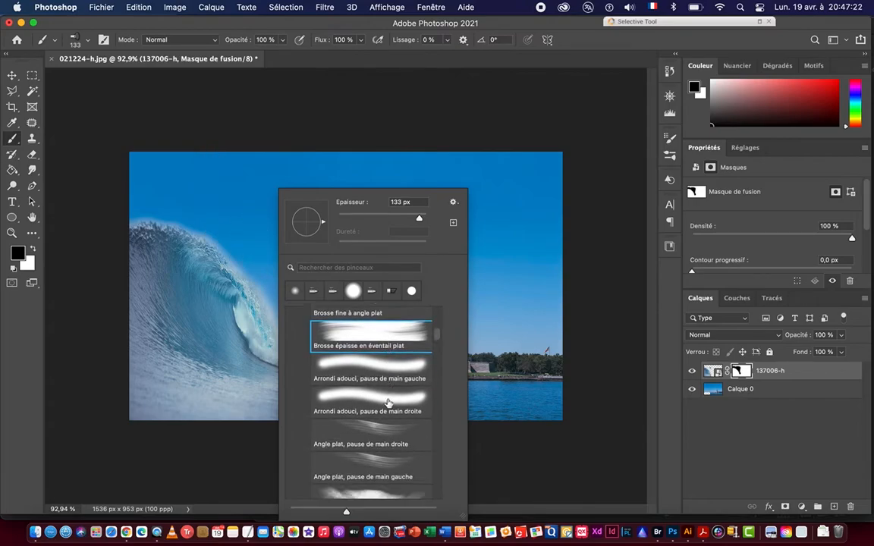
{"action": "scroll", "coordinate": [388, 403], "scroll_direction": "down", "scroll_amount": 2}
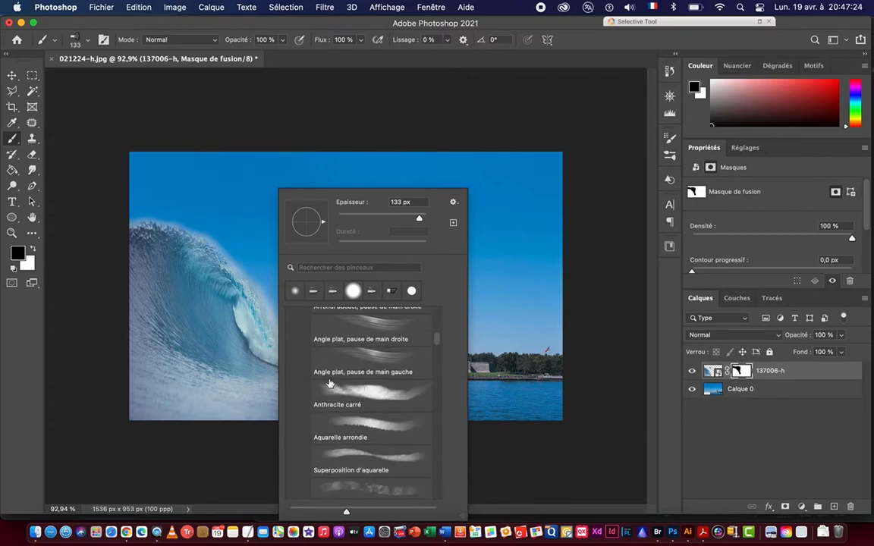
{"action": "scroll", "coordinate": [389, 424], "scroll_direction": "down", "scroll_amount": 7}
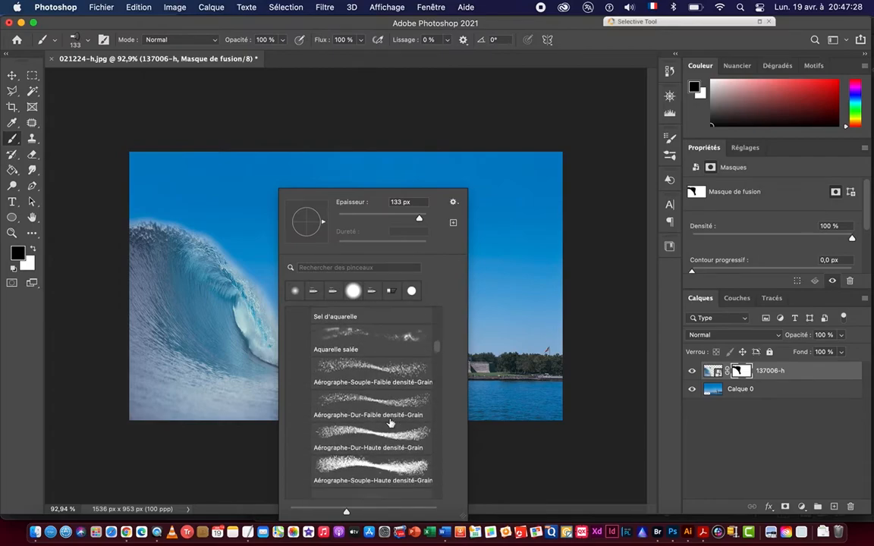
{"action": "left_click", "coordinate": [343, 469]}
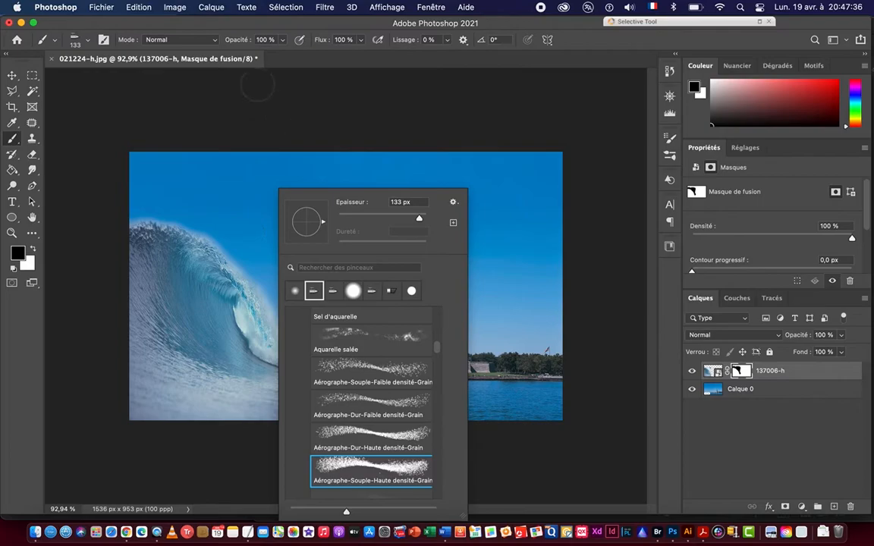
{"action": "left_click", "coordinate": [198, 25]}
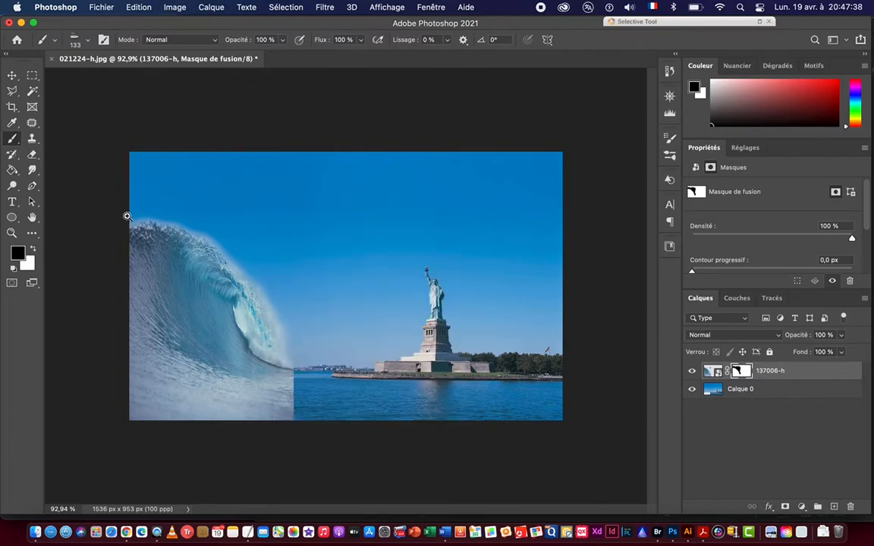
Paint black on the mask along the wave's crest and falling edge to remove the pale halo down to the horizon.
{"action": "scroll", "coordinate": [127, 216], "scroll_direction": "up", "scroll_amount": 6}
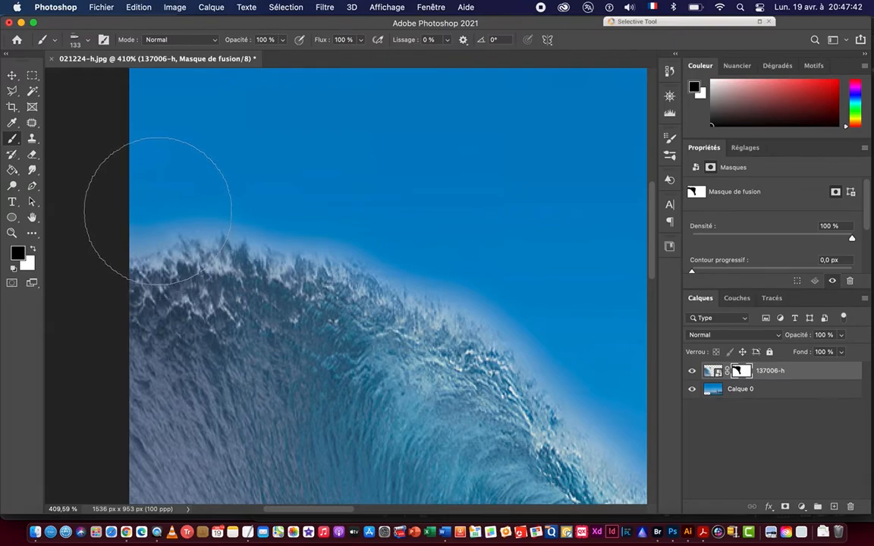
{"action": "left_click_drag", "start_coordinate": [136, 219], "coordinate": [148, 212]}
{"action": "mouse_move", "coordinate": [208, 219]}
{"action": "left_mouse_down"}
{"action": "mouse_move", "coordinate": [235, 205]}
{"action": "mouse_move", "coordinate": [277, 238]}
{"action": "mouse_move", "coordinate": [277, 214]}
{"action": "mouse_move", "coordinate": [302, 236]}
{"action": "mouse_move", "coordinate": [324, 237]}
{"action": "mouse_move", "coordinate": [333, 220]}
{"action": "mouse_move", "coordinate": [355, 246]}
{"action": "mouse_move", "coordinate": [361, 229]}
{"action": "mouse_move", "coordinate": [394, 247]}
{"action": "mouse_move", "coordinate": [408, 266]}
{"action": "mouse_move", "coordinate": [411, 244]}
{"action": "mouse_move", "coordinate": [457, 291]}
{"action": "mouse_move", "coordinate": [459, 277]}
{"action": "mouse_move", "coordinate": [498, 313]}
{"action": "mouse_move", "coordinate": [500, 297]}
{"action": "mouse_move", "coordinate": [569, 339]}
{"action": "mouse_move", "coordinate": [551, 348]}
{"action": "mouse_move", "coordinate": [348, 205]}
{"action": "mouse_move", "coordinate": [293, 158]}
{"action": "mouse_move", "coordinate": [302, 172]}
{"action": "mouse_move", "coordinate": [280, 135]}
{"action": "mouse_move", "coordinate": [291, 159]}
{"action": "mouse_move", "coordinate": [302, 141]}
{"action": "mouse_move", "coordinate": [297, 179]}
{"action": "mouse_move", "coordinate": [307, 191]}
{"action": "mouse_move", "coordinate": [328, 170]}
{"action": "mouse_move", "coordinate": [338, 221]}
{"action": "mouse_move", "coordinate": [361, 202]}
{"action": "mouse_move", "coordinate": [349, 243]}
{"action": "mouse_move", "coordinate": [371, 250]}
{"action": "mouse_move", "coordinate": [394, 233]}
{"action": "mouse_move", "coordinate": [430, 278]}
{"action": "mouse_move", "coordinate": [437, 325]}
{"action": "mouse_move", "coordinate": [432, 295]}
{"action": "mouse_move", "coordinate": [444, 277]}
{"action": "mouse_move", "coordinate": [461, 363]}
{"action": "mouse_move", "coordinate": [458, 311]}
{"action": "mouse_move", "coordinate": [425, 288]}
{"action": "mouse_move", "coordinate": [419, 295]}
{"action": "mouse_move", "coordinate": [449, 307]}
{"action": "mouse_move", "coordinate": [474, 341]}
{"action": "mouse_move", "coordinate": [463, 345]}
{"action": "mouse_move", "coordinate": [449, 332]}
{"action": "mouse_move", "coordinate": [462, 312]}
{"action": "mouse_move", "coordinate": [480, 382]}
{"action": "mouse_move", "coordinate": [506, 389]}
{"action": "mouse_move", "coordinate": [361, 236]}
{"action": "mouse_move", "coordinate": [380, 336]}
{"action": "mouse_move", "coordinate": [367, 335]}
{"action": "mouse_move", "coordinate": [382, 383]}
{"action": "mouse_move", "coordinate": [419, 427]}
{"action": "left_mouse_up"}
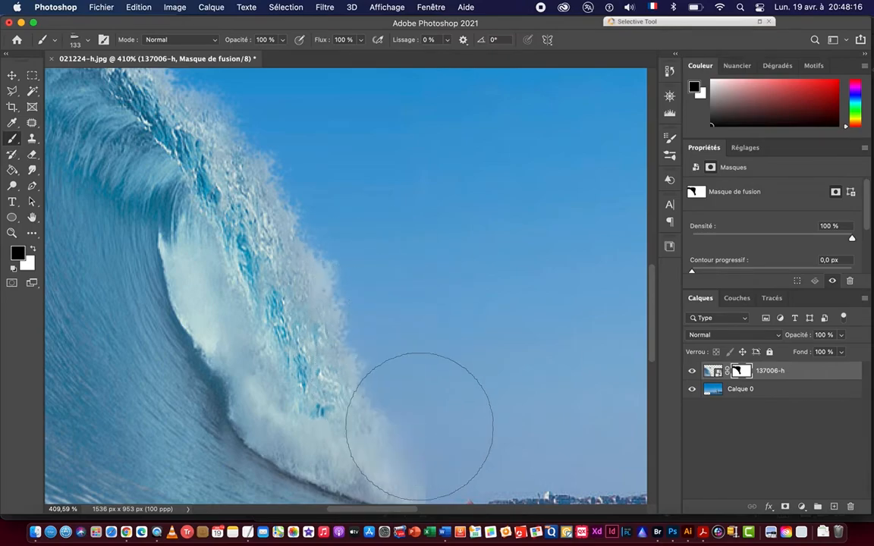
{"action": "key", "text": "space"}
{"action": "left_click_drag", "start_coordinate": [431, 318], "coordinate": [399, 251]}
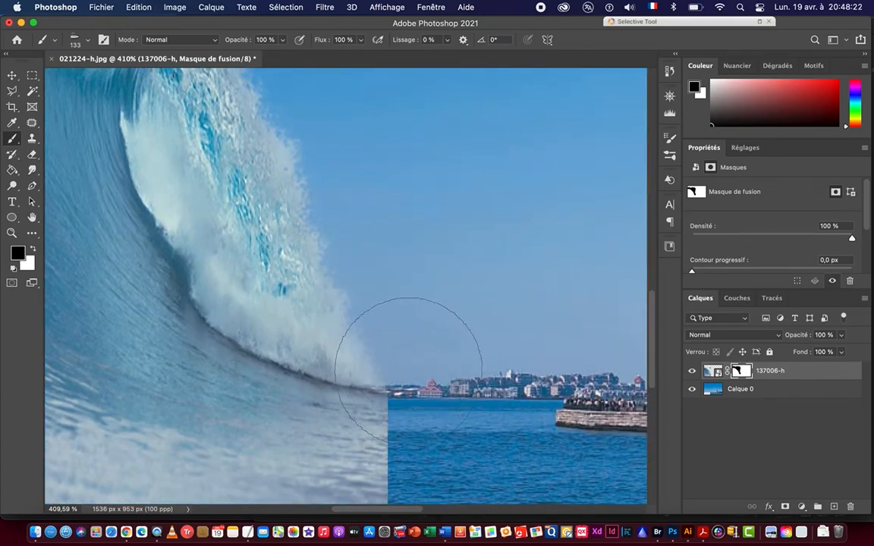
{"action": "key", "text": "super+space"}
{"action": "left_click_drag", "start_coordinate": [442, 263], "coordinate": [384, 269]}
{"action": "left_click_drag", "start_coordinate": [320, 160], "coordinate": [369, 213]}
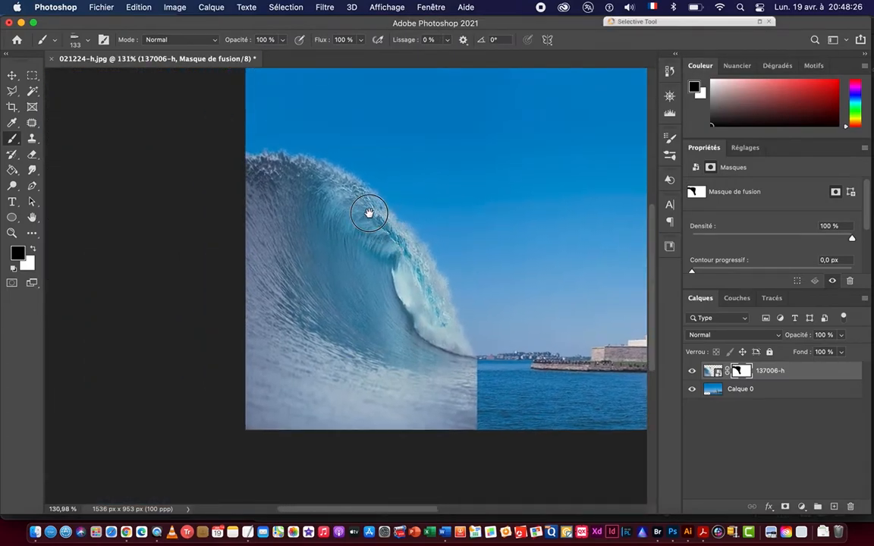
Hide the wave layer, select about 515 x 141 px of water on Calque 0, and copy it to a new layer.
{"action": "left_click", "coordinate": [12, 75]}
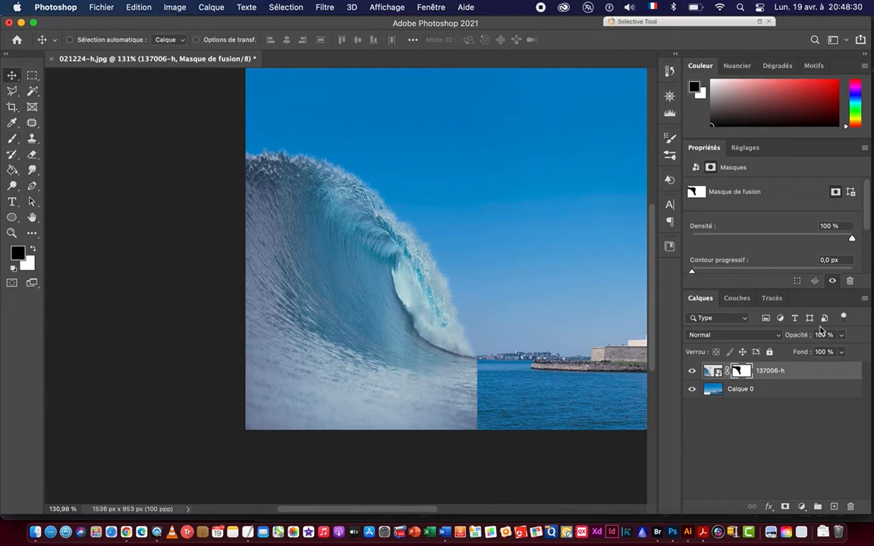
{"action": "left_click", "coordinate": [756, 389]}
{"action": "left_click", "coordinate": [692, 371]}
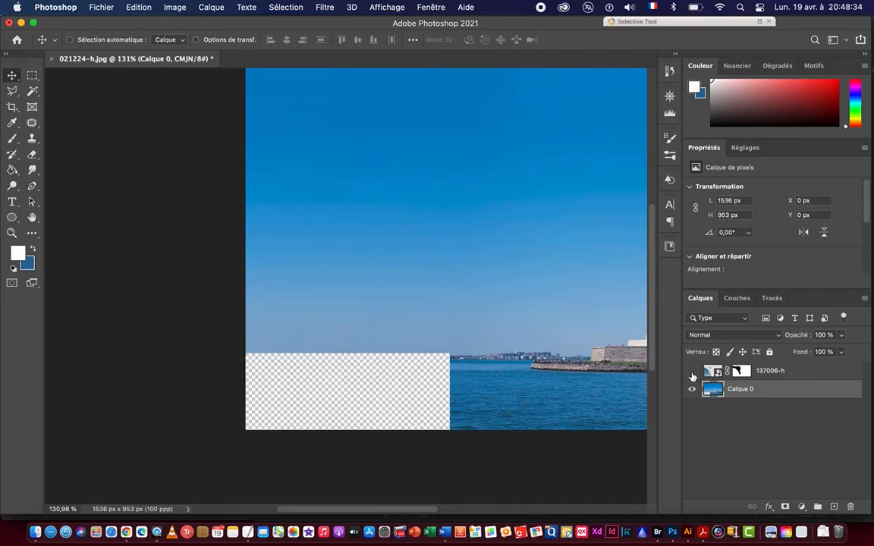
{"action": "left_click", "coordinate": [32, 77]}
{"action": "left_click_drag", "start_coordinate": [524, 423], "coordinate": [317, 282]}
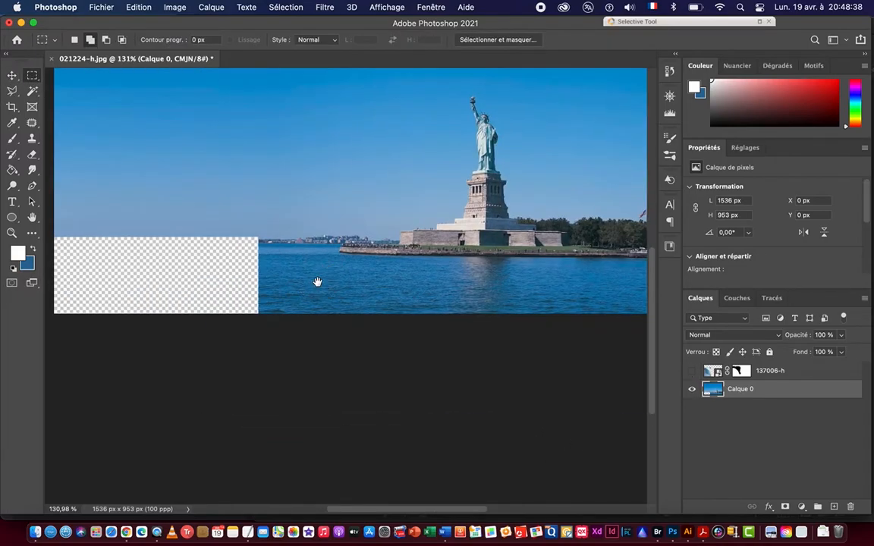
{"action": "left_click_drag", "start_coordinate": [255, 313], "coordinate": [457, 259]}
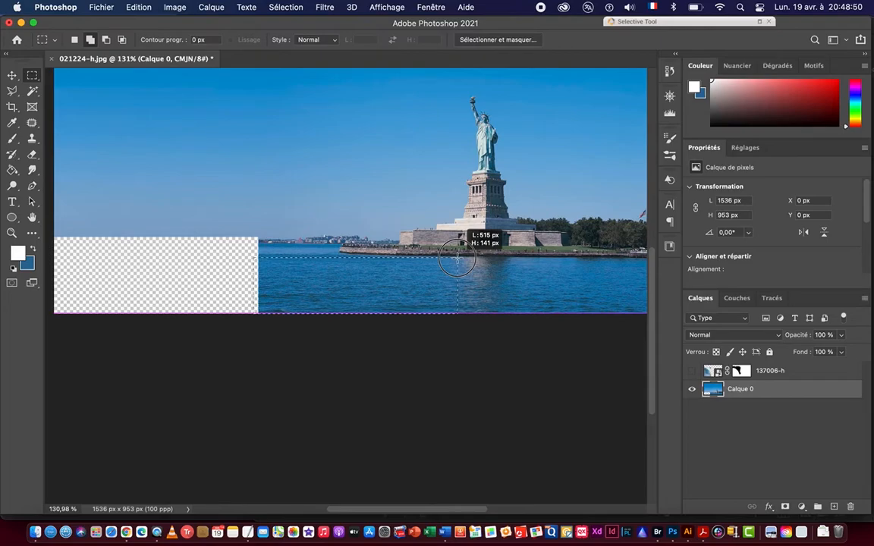
{"action": "left_click_drag", "start_coordinate": [457, 260], "coordinate": [457, 259]}
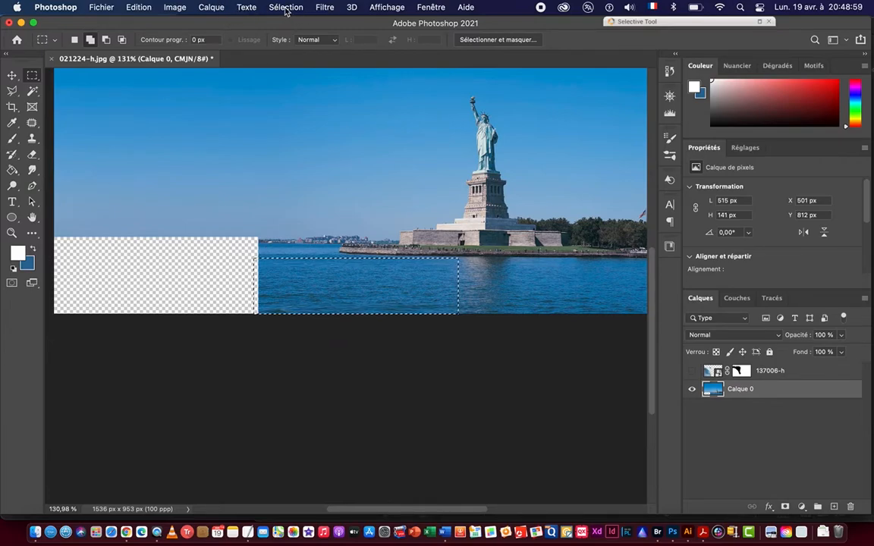
{"action": "left_click", "coordinate": [216, 7]}
{"action": "mouse_move", "coordinate": [222, 27]}
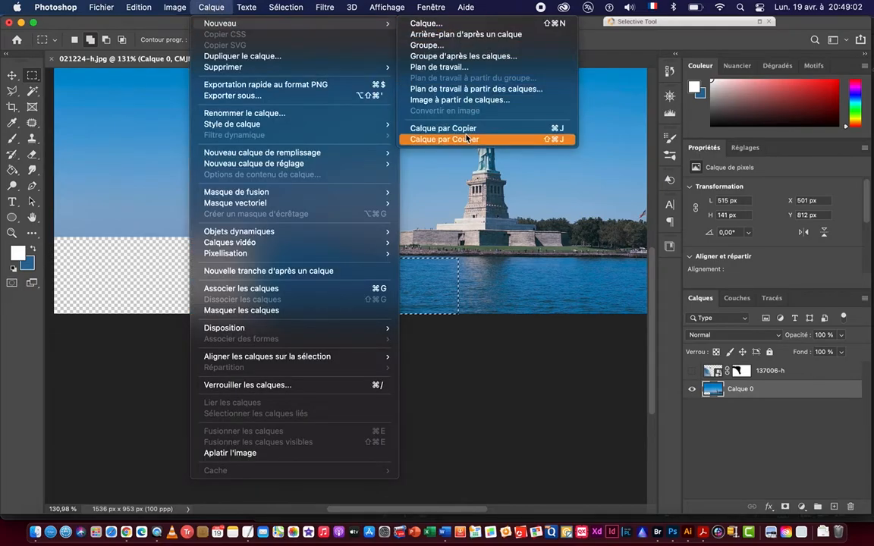
{"action": "left_click", "coordinate": [545, 131]}
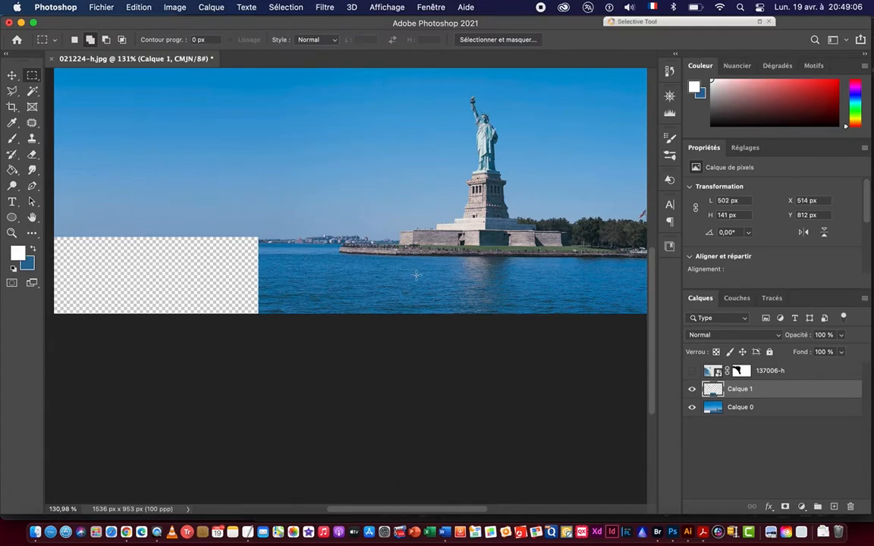
Move the copied water layer above the wave layer and show the wave again.
{"action": "key", "text": "v"}
{"action": "left_click_drag", "start_coordinate": [319, 266], "coordinate": [410, 269]}
{"action": "left_click_drag", "start_coordinate": [808, 388], "coordinate": [729, 359]}
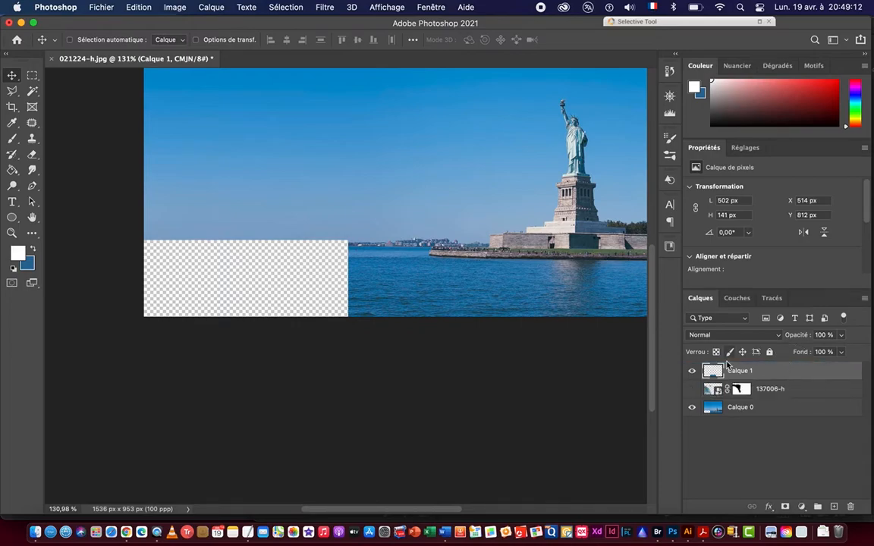
{"action": "left_click", "coordinate": [692, 390]}
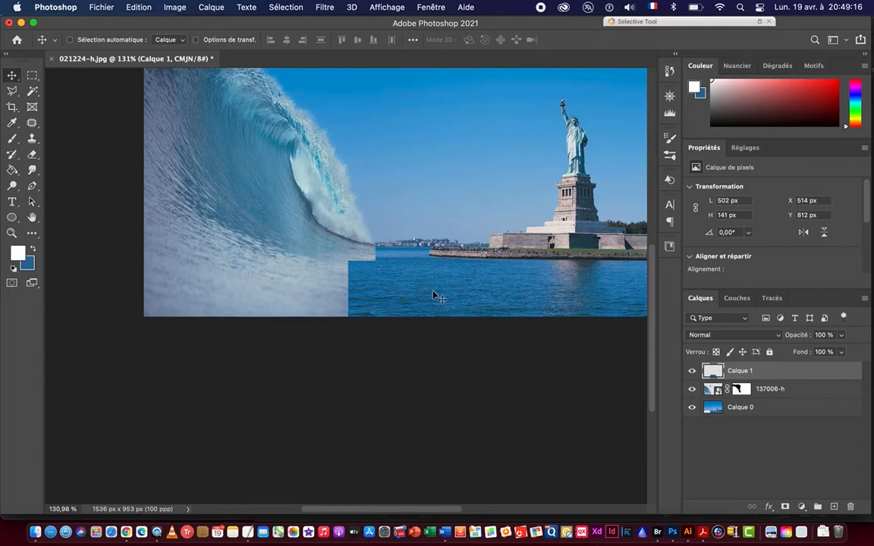
Move the copied water to the canvas's lower-left corner and enlarge it to about 122.5% wide by 128.4% high.
{"action": "key", "text": "super+t"}
{"action": "left_click_drag", "start_coordinate": [450, 291], "coordinate": [297, 293]}
{"action": "left_click_drag", "start_coordinate": [189, 261], "coordinate": [144, 244]}
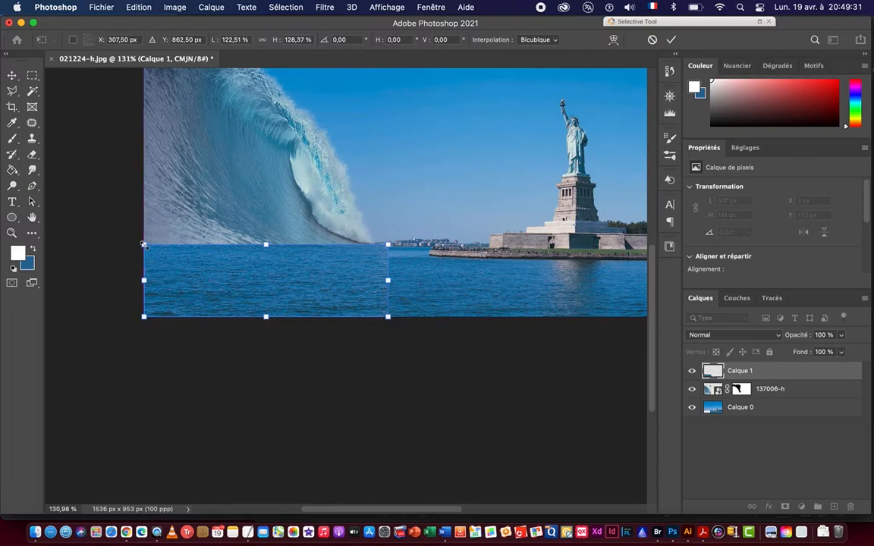
Warp the water layer so its top rises to the wave's curl and its left side bulges upward over the wave face.
{"action": "right_click", "coordinate": [201, 273]}
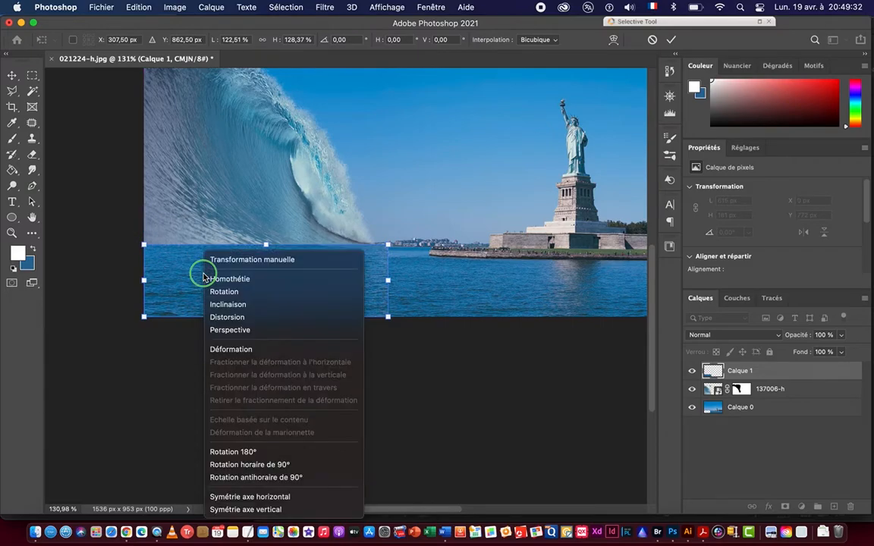
{"action": "left_click", "coordinate": [236, 351]}
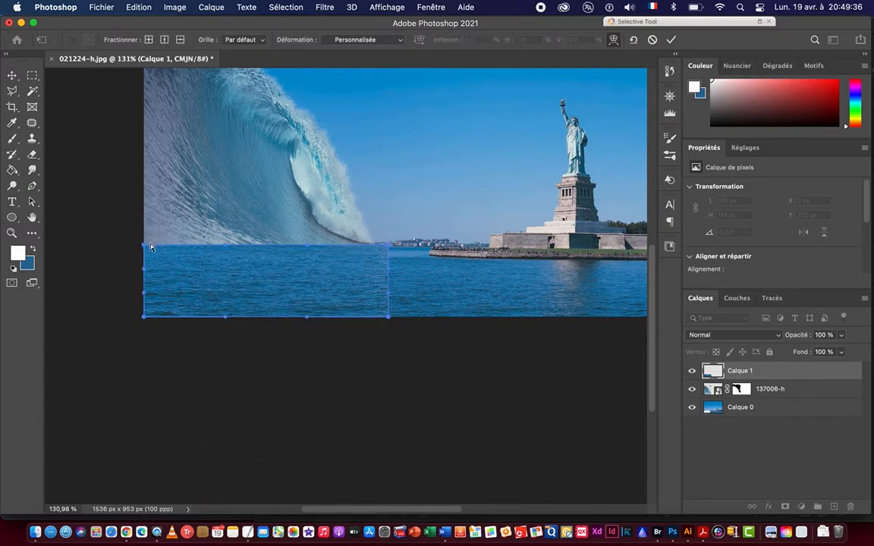
{"action": "left_click_drag", "start_coordinate": [145, 248], "coordinate": [295, 133]}
{"action": "left_click_drag", "start_coordinate": [248, 243], "coordinate": [317, 243]}
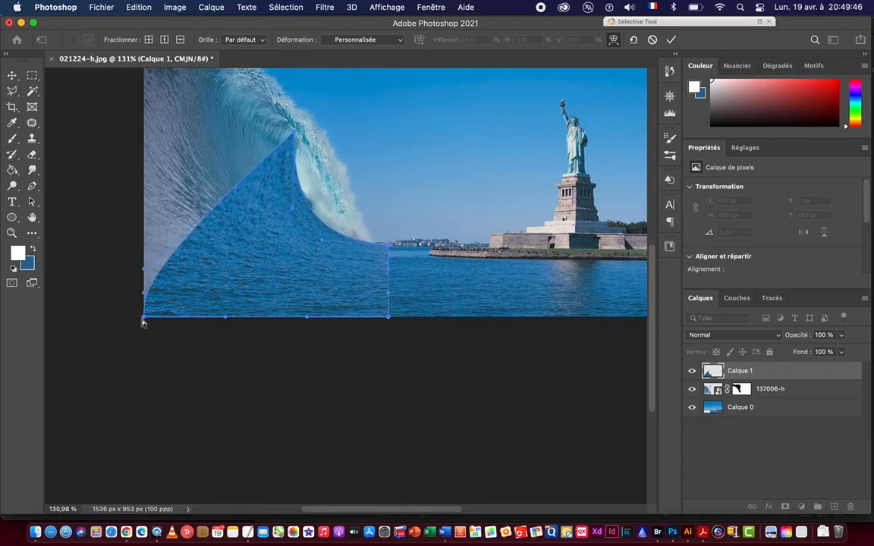
{"action": "left_click_drag", "start_coordinate": [145, 273], "coordinate": [114, 138]}
{"action": "key", "text": "Return"}
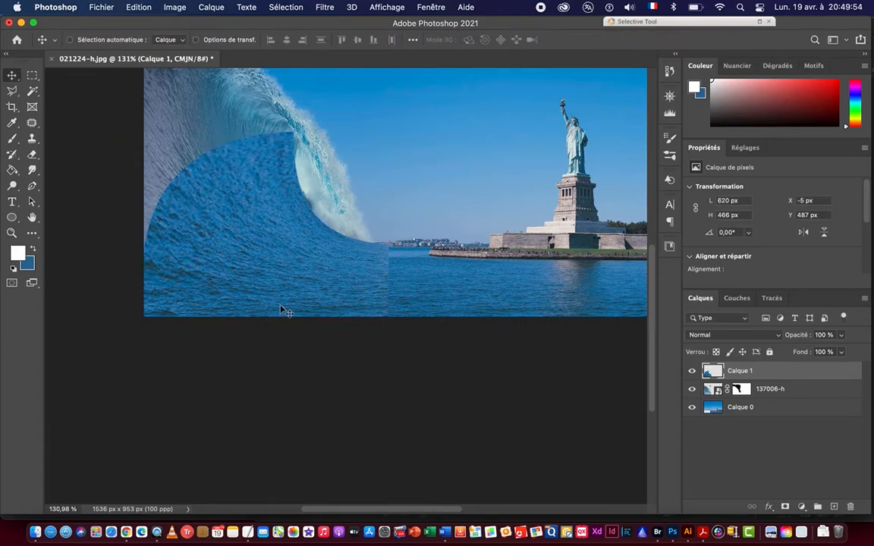
Add a layer mask to Calque 1 and paint black along the water's right edge with the 133 px Arrondi flou brush.
{"action": "left_click", "coordinate": [785, 504]}
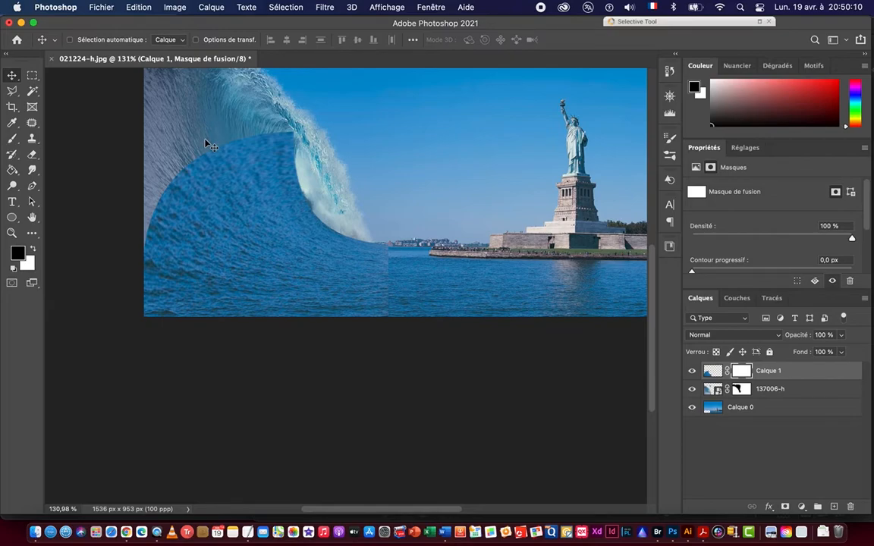
{"action": "left_click", "coordinate": [9, 139]}
{"action": "right_click", "coordinate": [372, 190]}
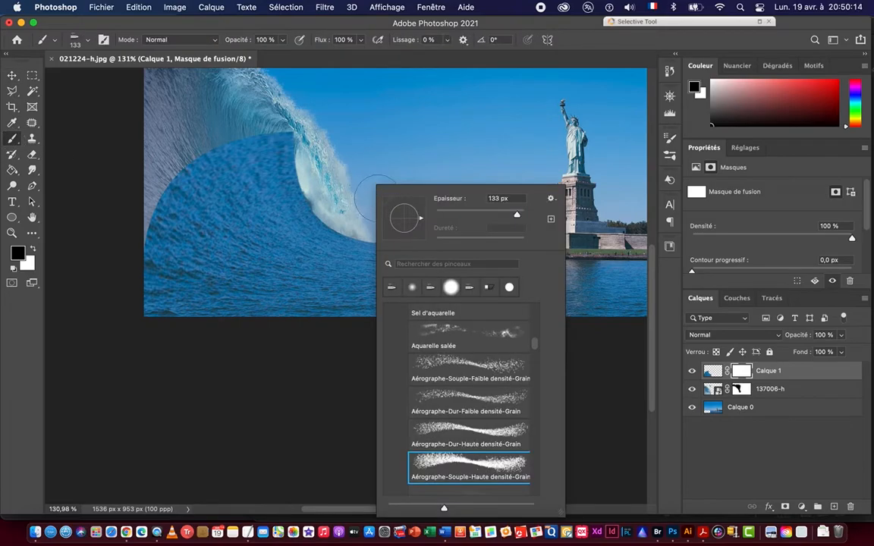
{"action": "left_click", "coordinate": [412, 288]}
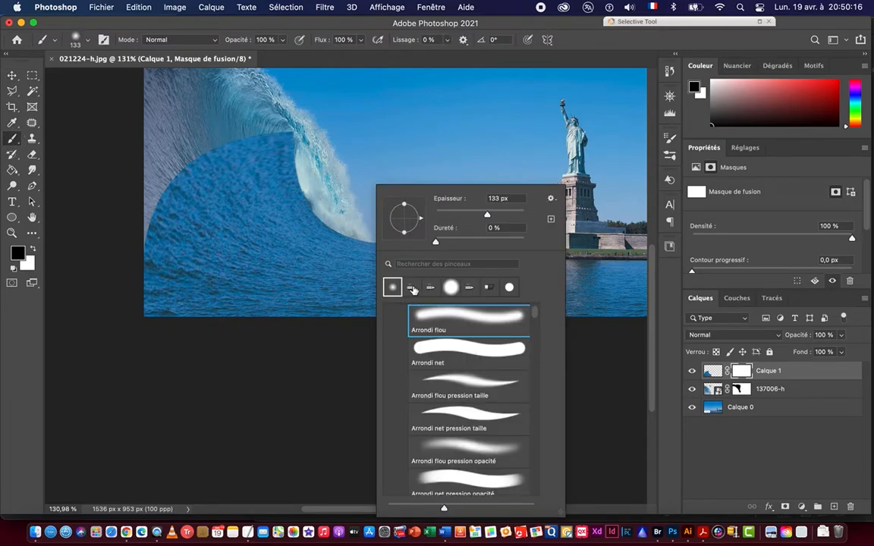
{"action": "key", "text": "Escape"}
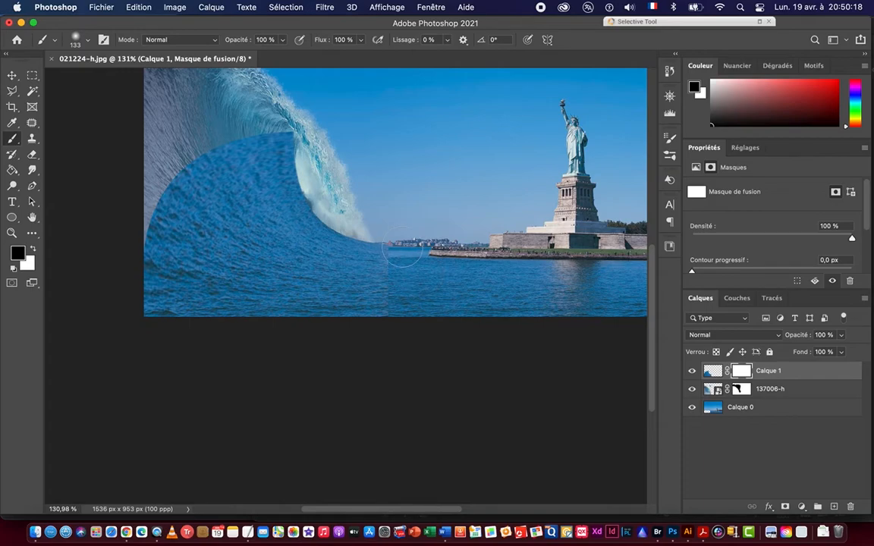
{"action": "left_click", "coordinate": [396, 236]}
{"action": "mouse_move", "coordinate": [392, 260]}
{"action": "left_mouse_down"}
{"action": "mouse_move", "coordinate": [407, 287]}
{"action": "mouse_move", "coordinate": [396, 296]}
{"action": "mouse_move", "coordinate": [411, 301]}
{"action": "mouse_move", "coordinate": [393, 294]}
{"action": "left_mouse_up"}
Reduce the brush to 56 px and paint white on the mask down the vertical seam to cover the pale band.
{"action": "scroll", "coordinate": [375, 284], "scroll_direction": "up", "scroll_amount": 5}
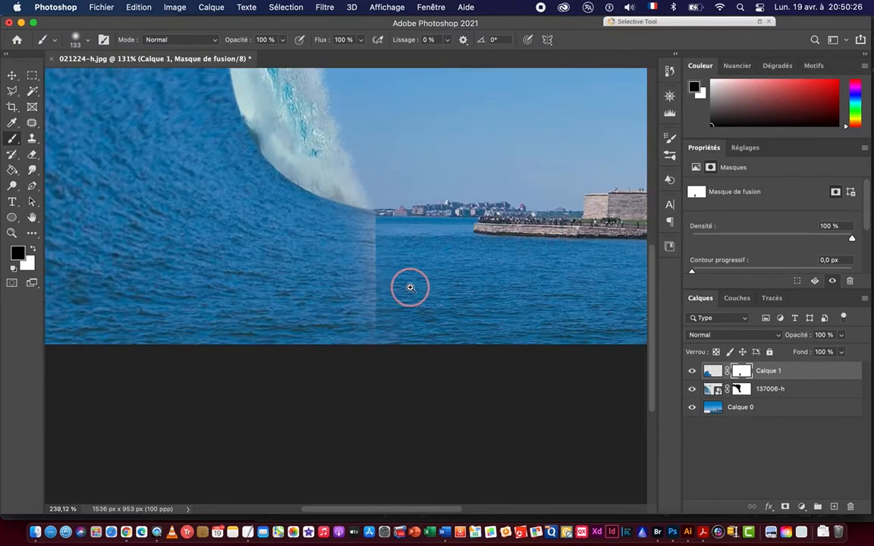
{"action": "right_click", "coordinate": [396, 238]}
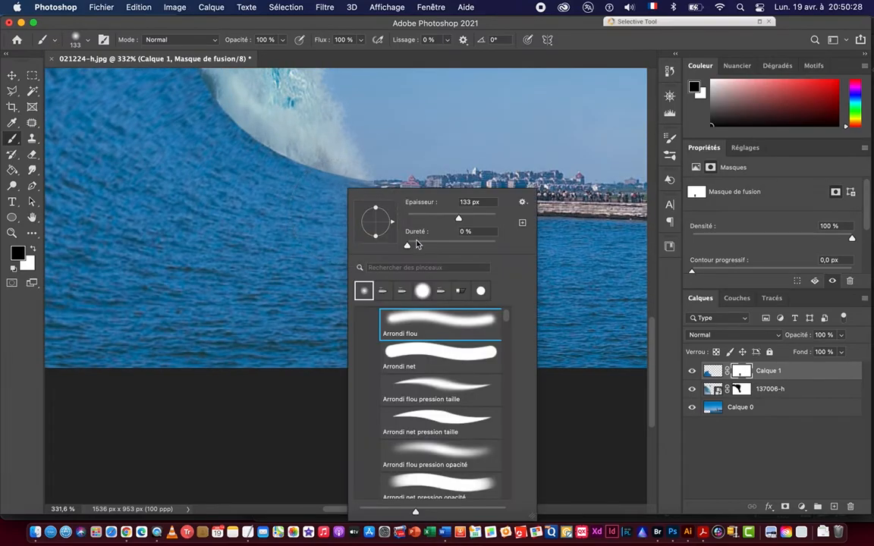
{"action": "left_click_drag", "start_coordinate": [459, 220], "coordinate": [432, 221]}
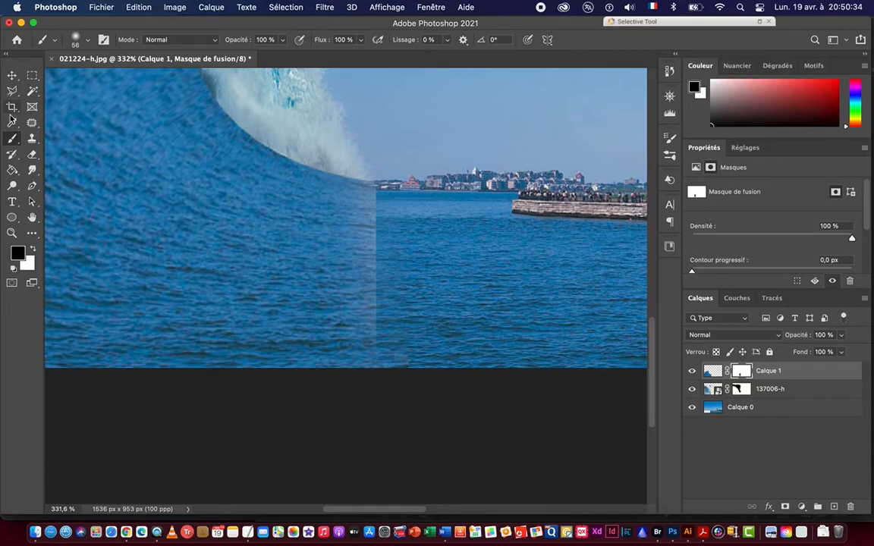
{"action": "left_click", "coordinate": [34, 250]}
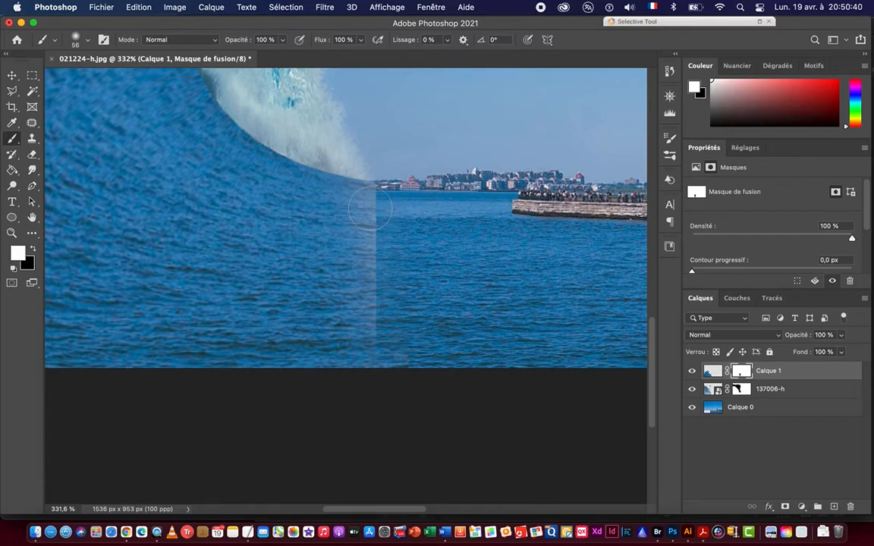
{"action": "mouse_move", "coordinate": [360, 200]}
{"action": "left_mouse_down"}
{"action": "mouse_move", "coordinate": [372, 243]}
{"action": "mouse_move", "coordinate": [363, 282]}
{"action": "mouse_move", "coordinate": [368, 256]}
{"action": "mouse_move", "coordinate": [377, 301]}
{"action": "mouse_move", "coordinate": [368, 378]}
{"action": "mouse_move", "coordinate": [388, 373]}
{"action": "mouse_move", "coordinate": [340, 368]}
{"action": "mouse_move", "coordinate": [385, 362]}
{"action": "left_mouse_up"}
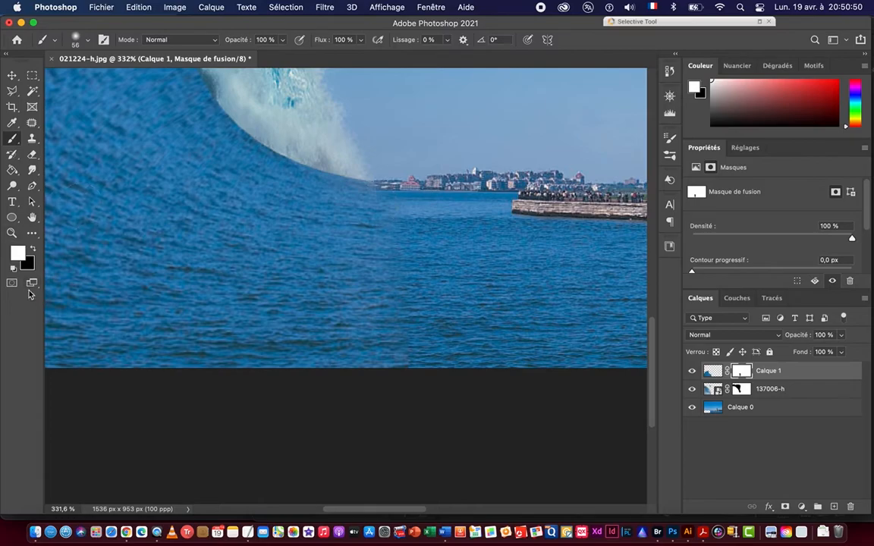
Paint black on the water's mask along the foam's lower edge, from the horizon up to the curl, to soften the join.
{"action": "left_click", "coordinate": [30, 249]}
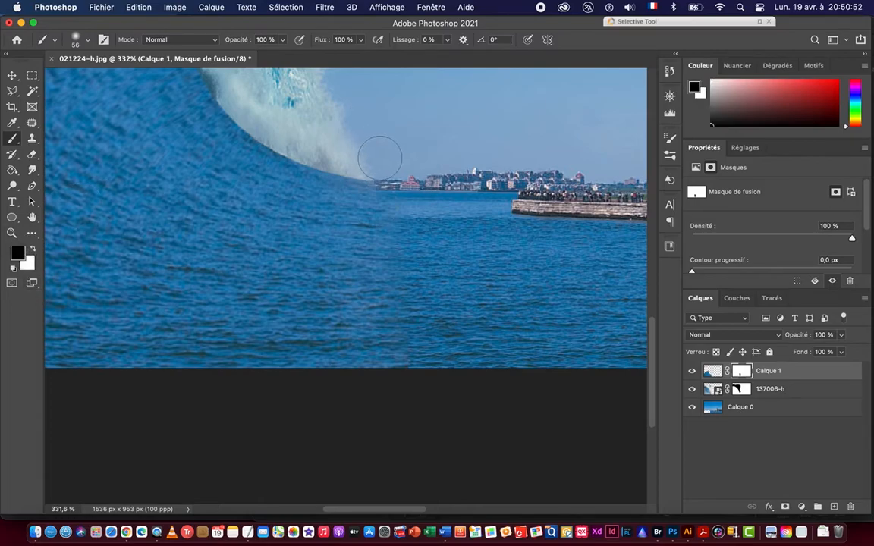
{"action": "mouse_move", "coordinate": [374, 163]}
{"action": "left_mouse_down"}
{"action": "mouse_move", "coordinate": [322, 156]}
{"action": "mouse_move", "coordinate": [383, 162]}
{"action": "mouse_move", "coordinate": [262, 125]}
{"action": "mouse_move", "coordinate": [321, 146]}
{"action": "mouse_move", "coordinate": [299, 143]}
{"action": "mouse_move", "coordinate": [258, 117]}
{"action": "mouse_move", "coordinate": [322, 151]}
{"action": "mouse_move", "coordinate": [251, 114]}
{"action": "mouse_move", "coordinate": [395, 256]}
{"action": "mouse_move", "coordinate": [368, 223]}
{"action": "mouse_move", "coordinate": [394, 253]}
{"action": "mouse_move", "coordinate": [369, 193]}
{"action": "mouse_move", "coordinate": [386, 211]}
{"action": "mouse_move", "coordinate": [379, 219]}
{"action": "mouse_move", "coordinate": [344, 145]}
{"action": "mouse_move", "coordinate": [387, 260]}
{"action": "mouse_move", "coordinate": [375, 232]}
{"action": "mouse_move", "coordinate": [391, 146]}
{"action": "mouse_move", "coordinate": [385, 137]}
{"action": "mouse_move", "coordinate": [368, 148]}
{"action": "mouse_move", "coordinate": [267, 148]}
{"action": "mouse_move", "coordinate": [227, 141]}
{"action": "left_mouse_up"}
{"action": "key", "text": "space"}
{"action": "key", "text": "space"}
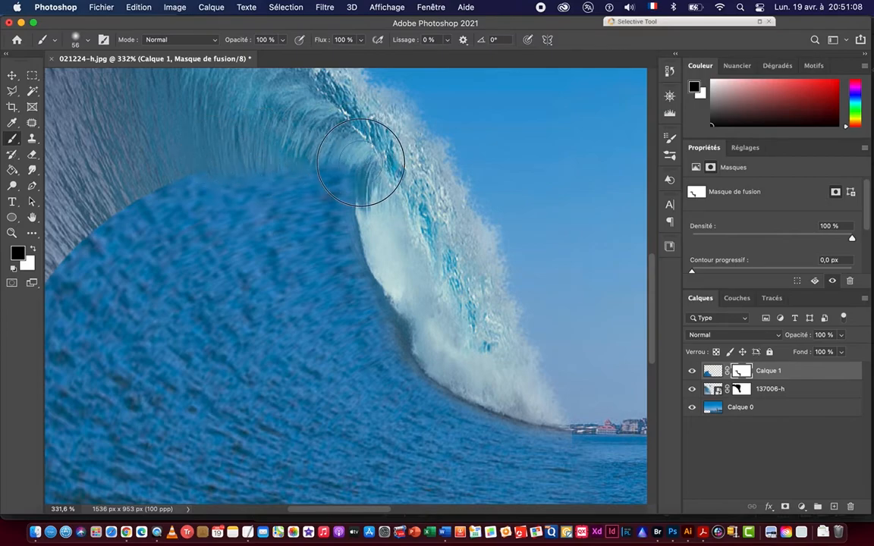
{"action": "mouse_move", "coordinate": [341, 189]}
{"action": "left_mouse_down"}
{"action": "mouse_move", "coordinate": [373, 255]}
{"action": "mouse_move", "coordinate": [375, 292]}
{"action": "mouse_move", "coordinate": [398, 311]}
{"action": "left_mouse_up"}
{"action": "left_click_drag", "start_coordinate": [448, 286], "coordinate": [516, 304]}
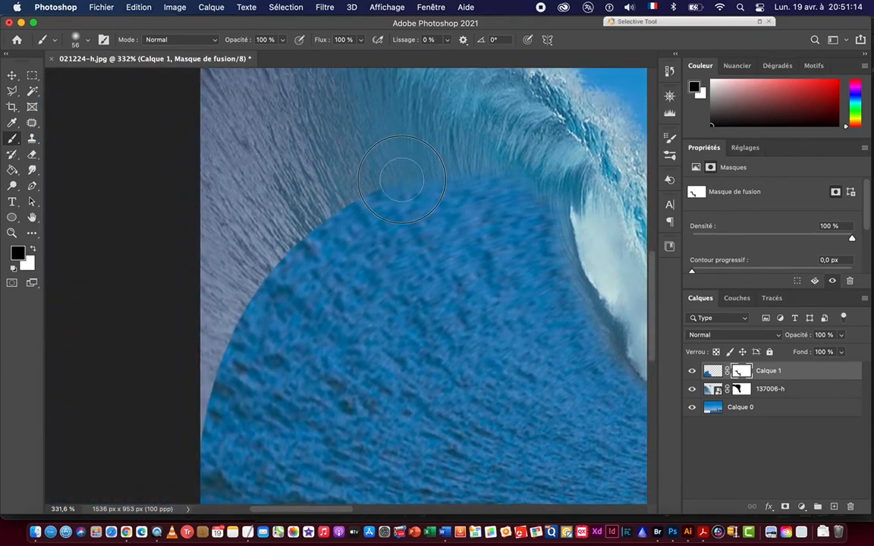
Paint black on the mask along the water's curved upper-left edge to blend it into the wave face.
{"action": "mouse_move", "coordinate": [361, 205]}
{"action": "left_mouse_down"}
{"action": "mouse_move", "coordinate": [336, 219]}
{"action": "mouse_move", "coordinate": [305, 227]}
{"action": "mouse_move", "coordinate": [312, 249]}
{"action": "mouse_move", "coordinate": [297, 277]}
{"action": "mouse_move", "coordinate": [245, 252]}
{"action": "mouse_move", "coordinate": [286, 301]}
{"action": "mouse_move", "coordinate": [236, 289]}
{"action": "mouse_move", "coordinate": [269, 345]}
{"action": "mouse_move", "coordinate": [214, 325]}
{"action": "mouse_move", "coordinate": [238, 374]}
{"action": "left_mouse_up"}
{"action": "left_click_drag", "start_coordinate": [255, 318], "coordinate": [270, 185]}
{"action": "mouse_move", "coordinate": [244, 266]}
{"action": "left_mouse_down"}
{"action": "mouse_move", "coordinate": [220, 260]}
{"action": "mouse_move", "coordinate": [241, 305]}
{"action": "mouse_move", "coordinate": [217, 286]}
{"action": "mouse_move", "coordinate": [240, 322]}
{"action": "mouse_move", "coordinate": [221, 313]}
{"action": "mouse_move", "coordinate": [219, 342]}
{"action": "left_mouse_up"}
{"action": "left_click_drag", "start_coordinate": [411, 185], "coordinate": [280, 309]}
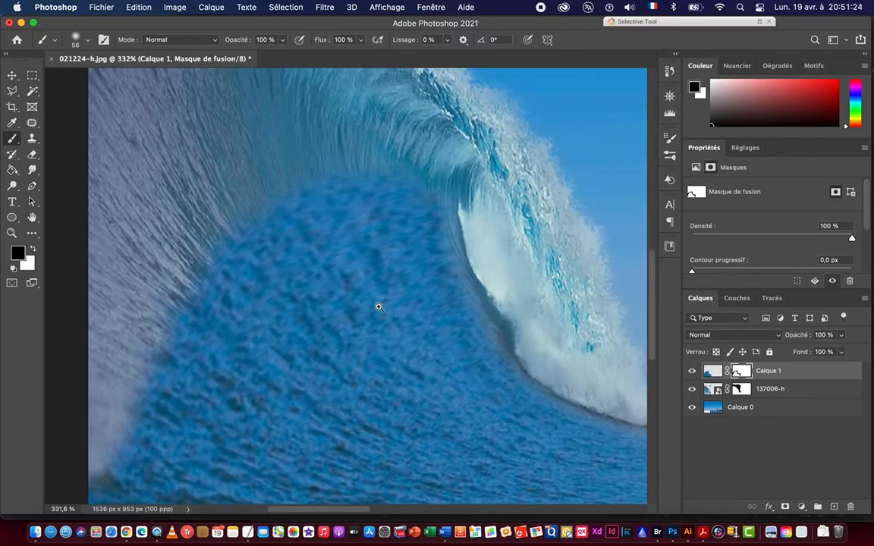
{"action": "left_click_drag", "start_coordinate": [379, 307], "coordinate": [337, 306]}
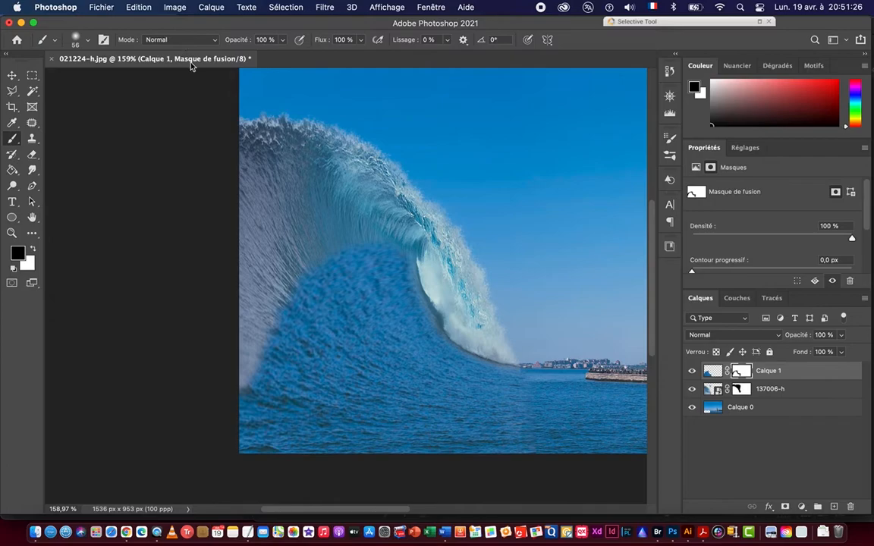
Set the brush to 83 px and 44% opacity and fade the water's top and left edges on the mask.
{"action": "right_click", "coordinate": [320, 185]}
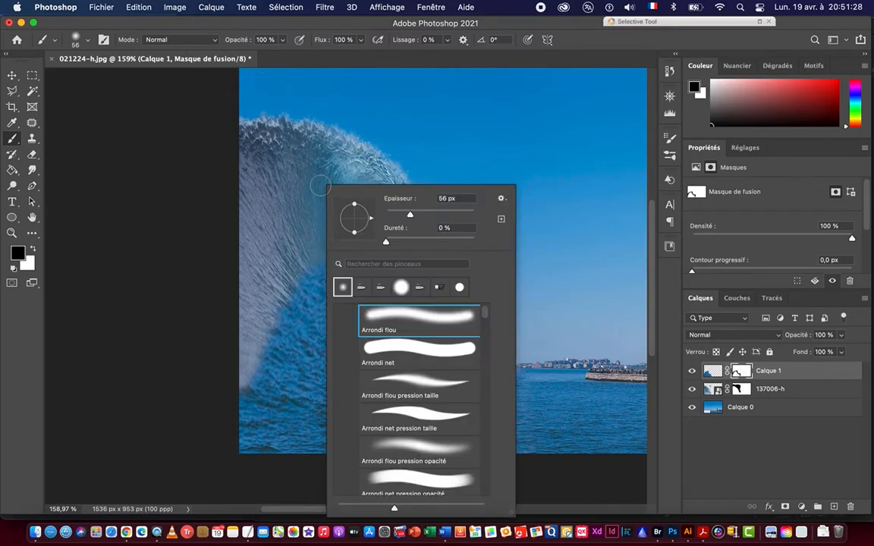
{"action": "left_click_drag", "start_coordinate": [409, 218], "coordinate": [422, 217]}
{"action": "key", "text": "Return"}
{"action": "left_click_drag", "start_coordinate": [242, 44], "coordinate": [205, 44]}
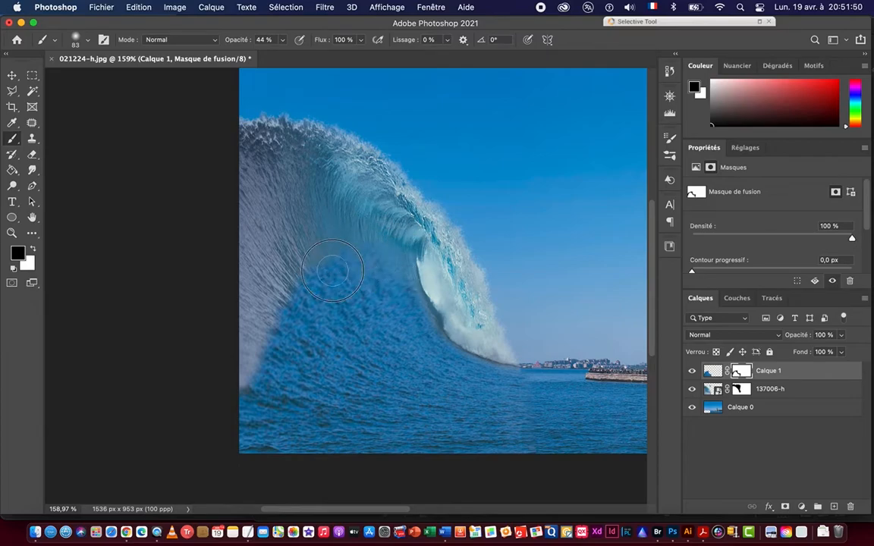
{"action": "scroll", "coordinate": [269, 277], "scroll_direction": "down", "scroll_amount": 2}
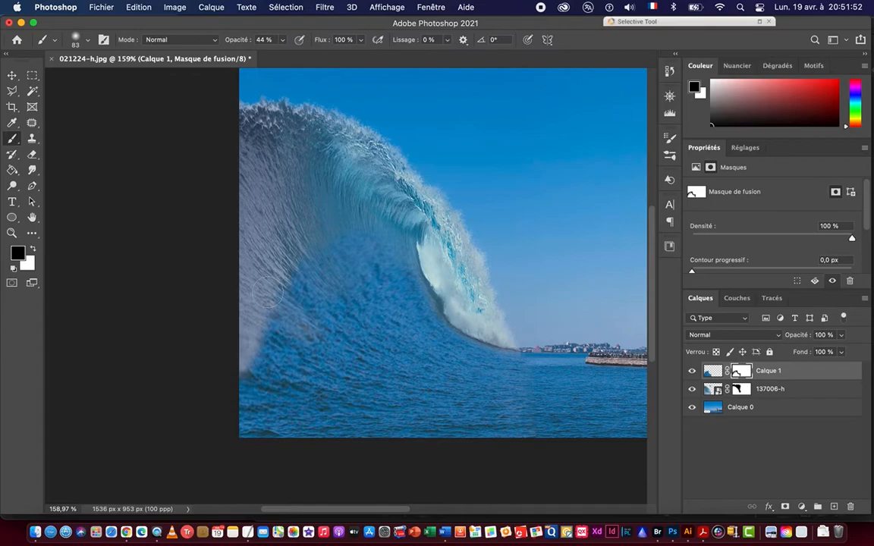
{"action": "scroll", "coordinate": [267, 292], "scroll_direction": "down", "scroll_amount": 2}
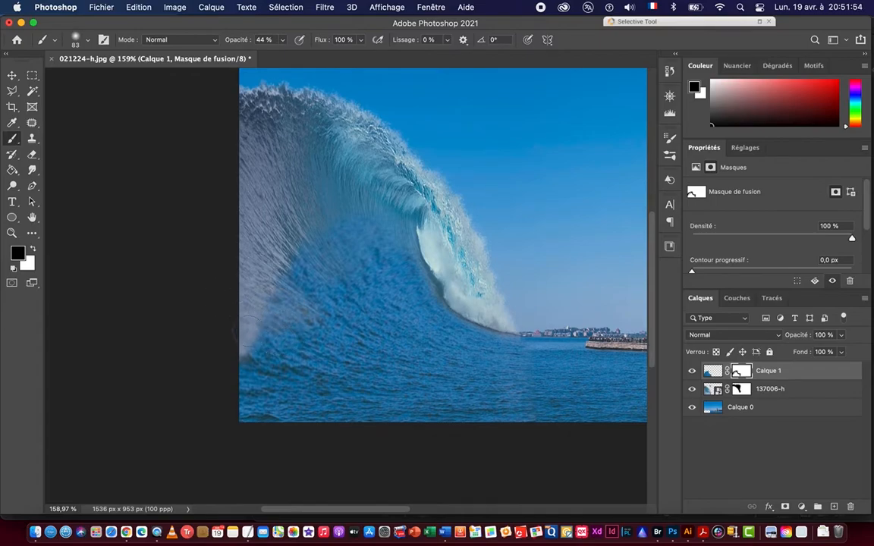
{"action": "scroll", "coordinate": [234, 357], "scroll_direction": "down", "scroll_amount": 2}
{"action": "scroll", "coordinate": [243, 330], "scroll_direction": "down", "scroll_amount": 2}
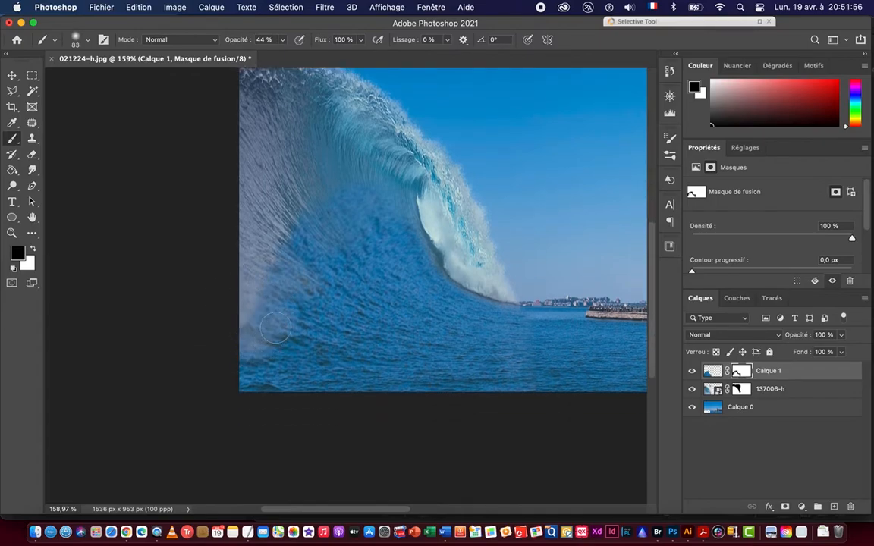
Refine the blend between the water and the wave face on the mask with a 59 px brush at 20% opacity.
{"action": "right_click", "coordinate": [303, 182]}
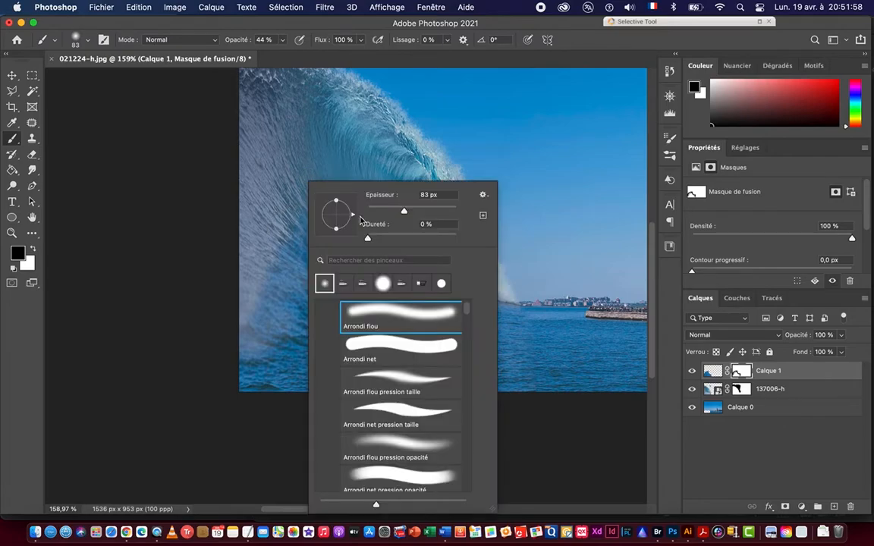
{"action": "left_click_drag", "start_coordinate": [404, 213], "coordinate": [393, 211]}
{"action": "left_click", "coordinate": [271, 26]}
{"action": "left_click_drag", "start_coordinate": [244, 43], "coordinate": [227, 44]}
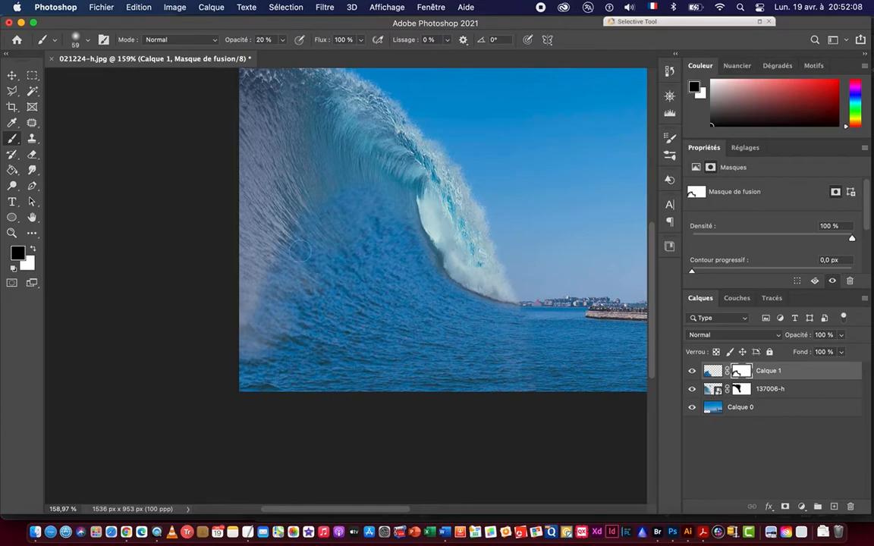
{"action": "scroll", "coordinate": [270, 226], "scroll_direction": "down", "scroll_amount": 2}
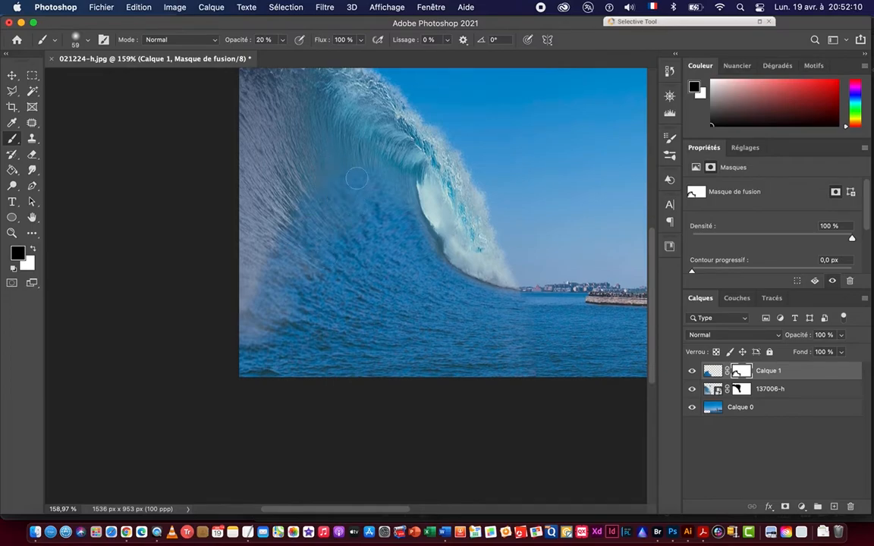
{"action": "scroll", "coordinate": [322, 161], "scroll_direction": "down", "scroll_amount": 2}
{"action": "scroll", "coordinate": [323, 161], "scroll_direction": "up", "scroll_amount": 6}
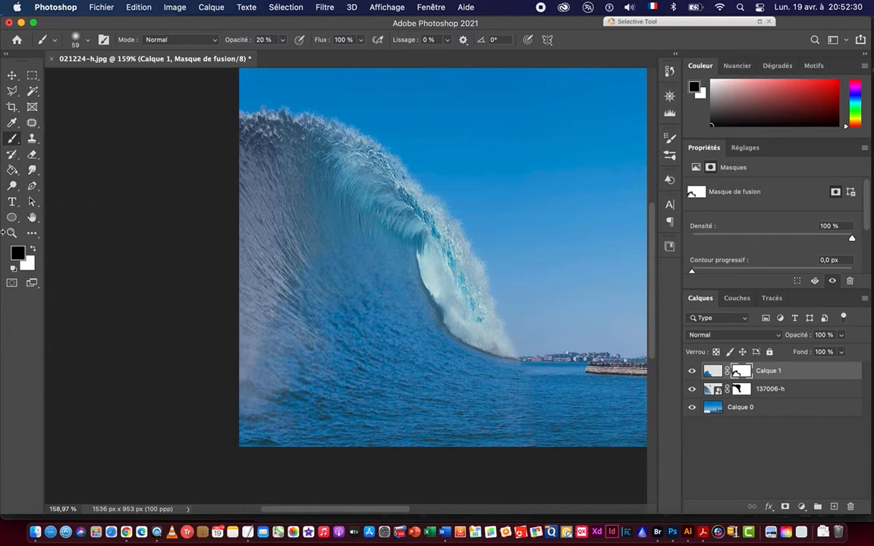
Paint white on the mask at 20% opacity to bring back water in the wave's lower-left area, and check the whole composition.
{"action": "left_click", "coordinate": [33, 248]}
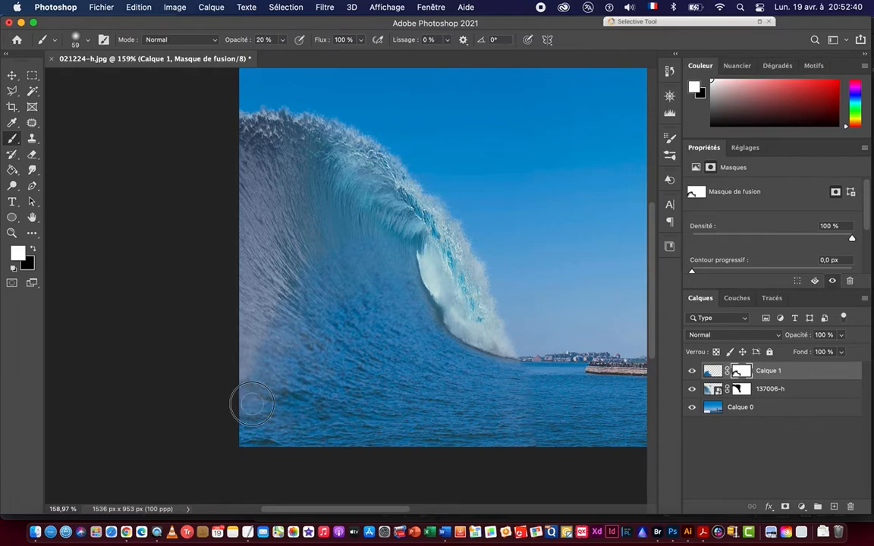
{"action": "left_click_drag", "start_coordinate": [403, 334], "coordinate": [421, 371]}
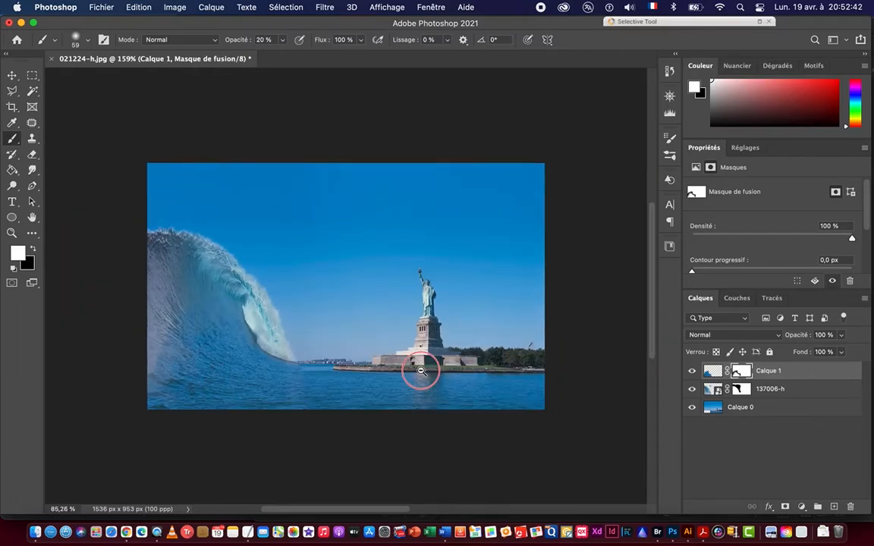
{"action": "left_click_drag", "start_coordinate": [211, 314], "coordinate": [273, 318]}
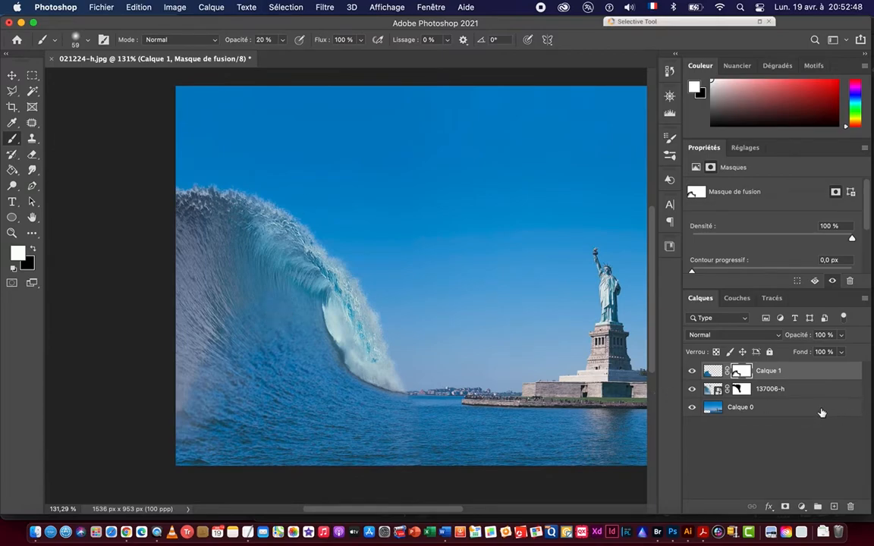
Add a Teinte/Saturation adjustment layer directly above the wave layer 137006-h.
{"action": "left_click", "coordinate": [794, 394]}
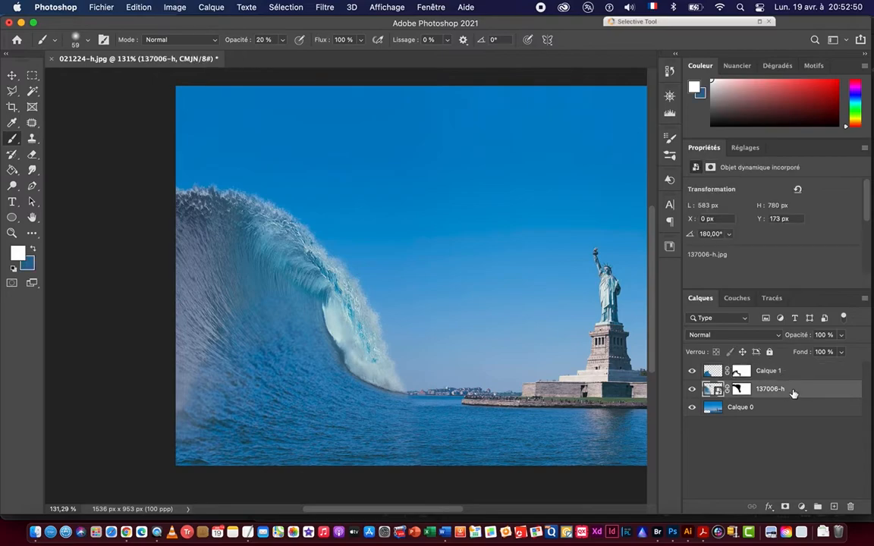
{"action": "key", "text": "v"}
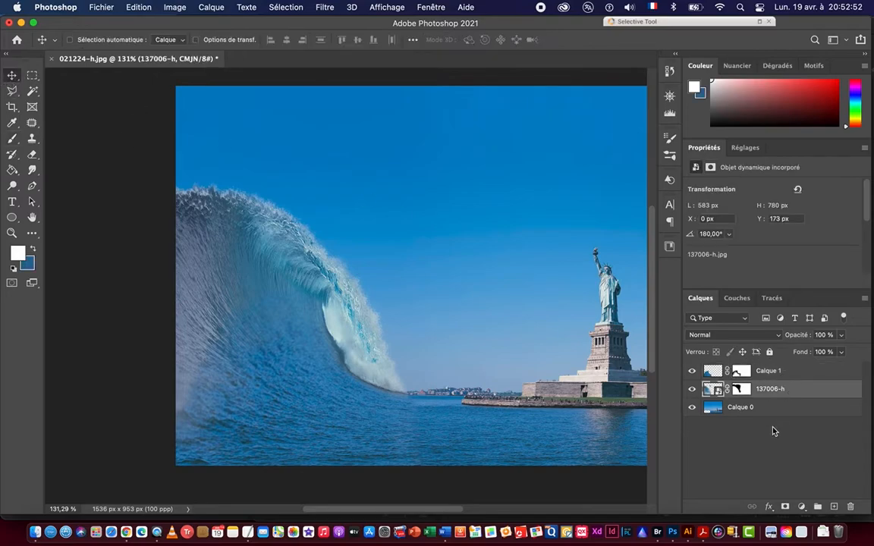
{"action": "left_click", "coordinate": [803, 507]}
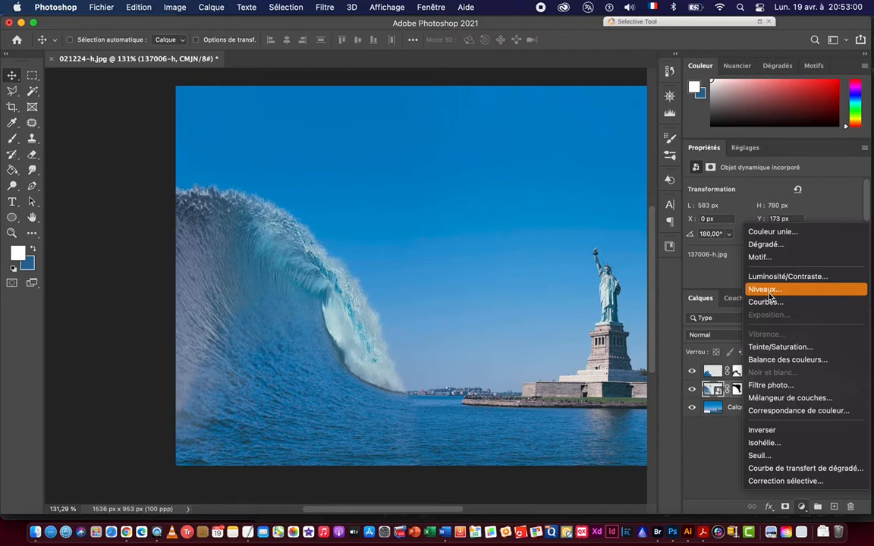
{"action": "left_click", "coordinate": [775, 348]}
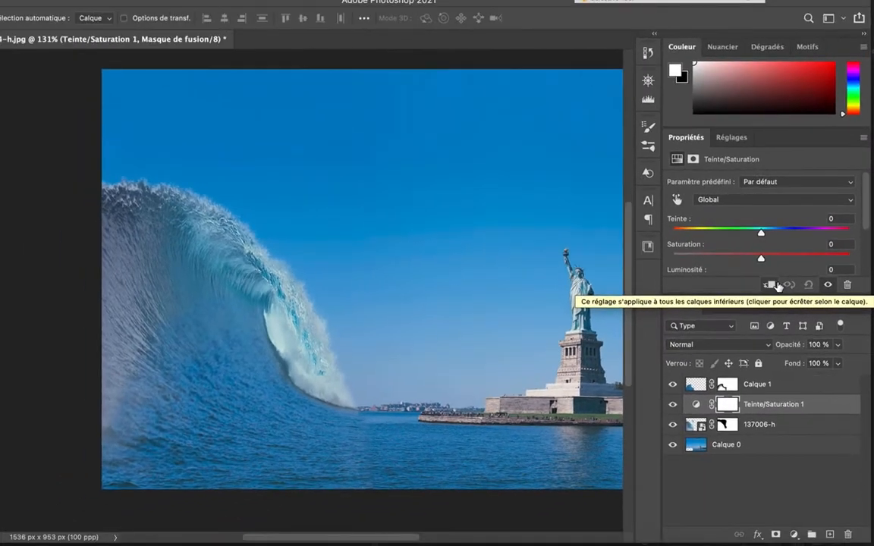
Clip the Teinte/Saturation adjustment to the wave layer, set Teinte +3, Saturation +13 and Luminosité -5, and compare with and without it.
{"action": "left_click", "coordinate": [727, 287]}
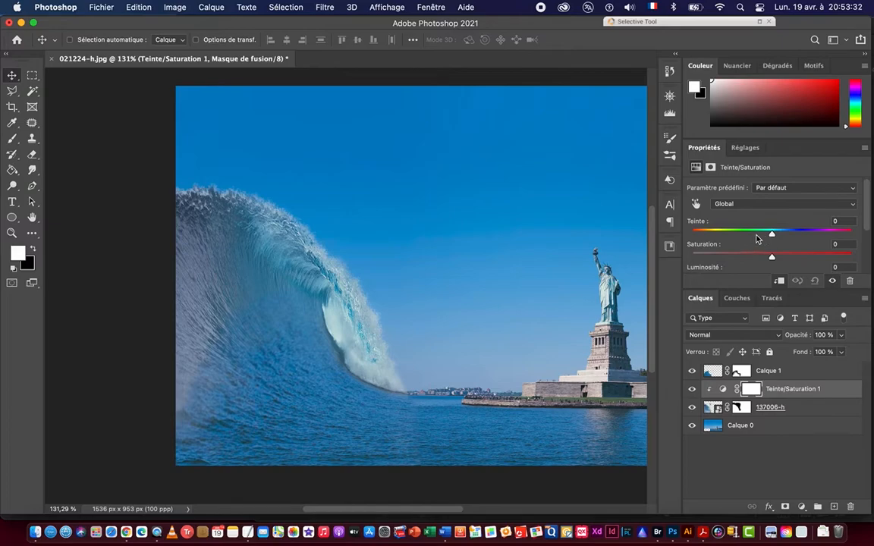
{"action": "left_click_drag", "start_coordinate": [773, 236], "coordinate": [776, 235]}
{"action": "scroll", "coordinate": [869, 214], "scroll_direction": "down", "scroll_amount": 2}
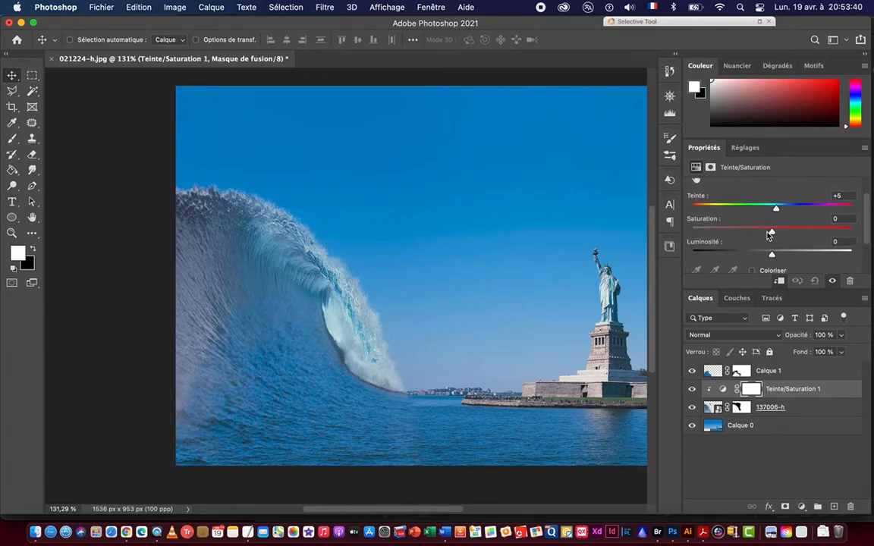
{"action": "left_click_drag", "start_coordinate": [773, 234], "coordinate": [768, 256]}
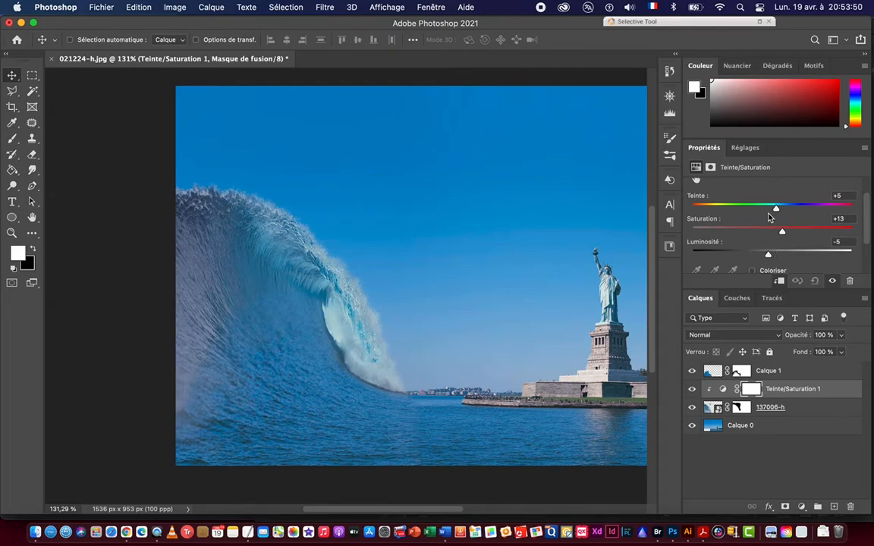
{"action": "mouse_move", "coordinate": [777, 210]}
{"action": "left_mouse_down"}
{"action": "mouse_move", "coordinate": [758, 211]}
{"action": "mouse_move", "coordinate": [774, 213]}
{"action": "left_mouse_up"}
{"action": "left_click", "coordinate": [692, 389]}
{"action": "left_click", "coordinate": [695, 390]}
{"action": "left_click", "coordinate": [694, 389]}
{"action": "left_click", "coordinate": [695, 389]}
Add a Filtre photo adjustment above Teinte/Saturation, clip it to the wave layer, and use the Deep Blue filter at 25% density.
{"action": "left_click", "coordinate": [803, 506]}
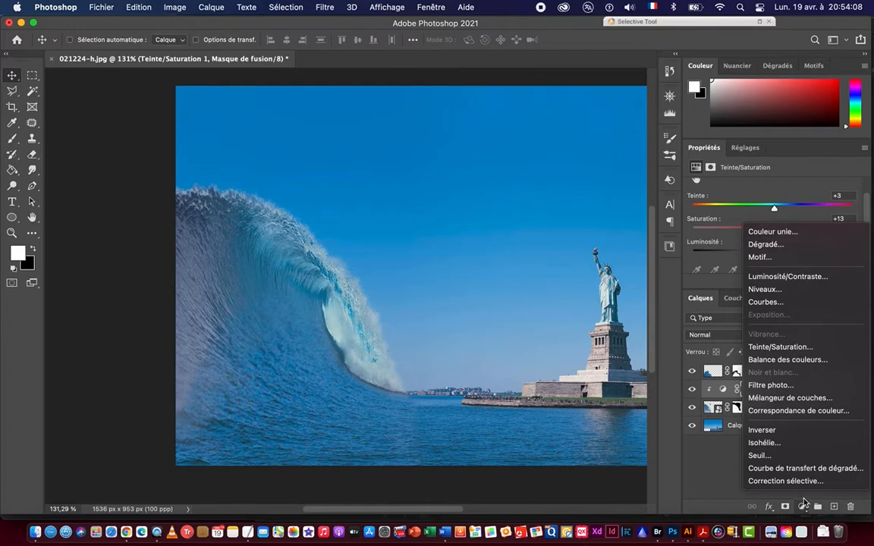
{"action": "left_click", "coordinate": [767, 387]}
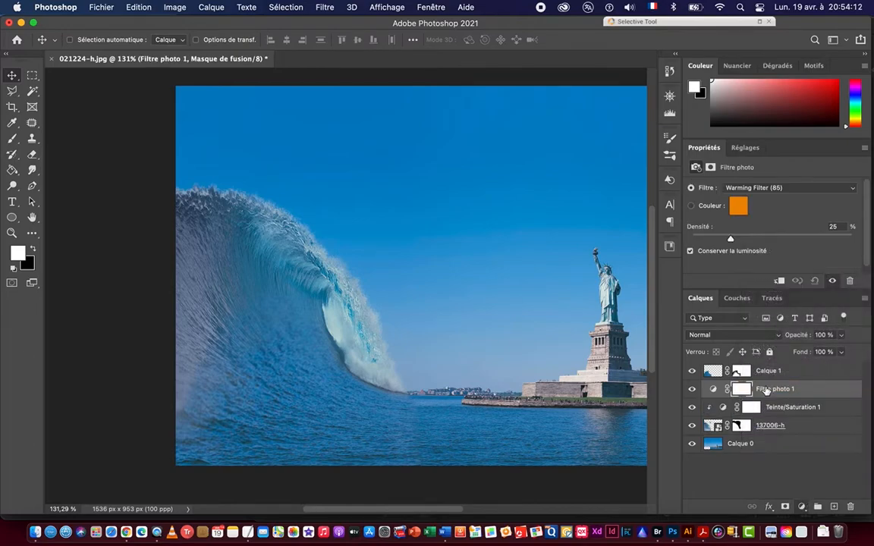
{"action": "left_click", "coordinate": [779, 280]}
{"action": "left_click", "coordinate": [758, 190]}
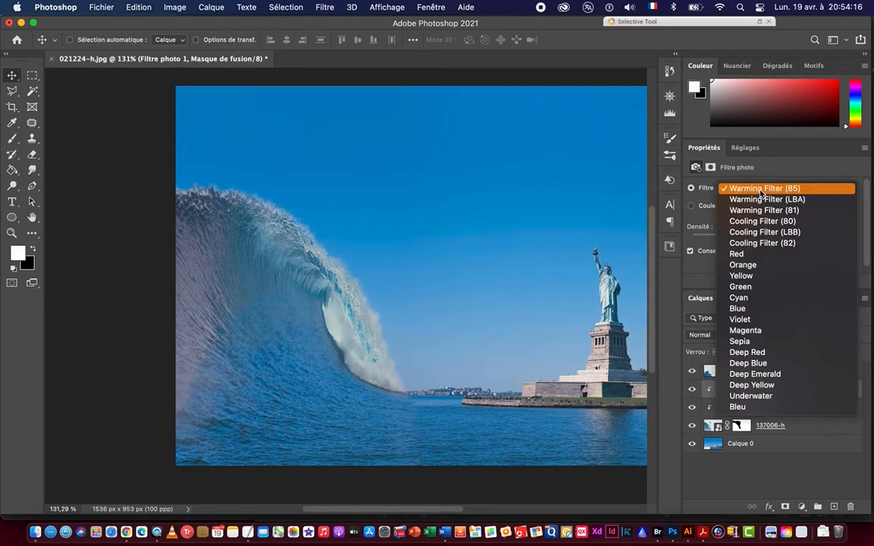
{"action": "left_click", "coordinate": [761, 355]}
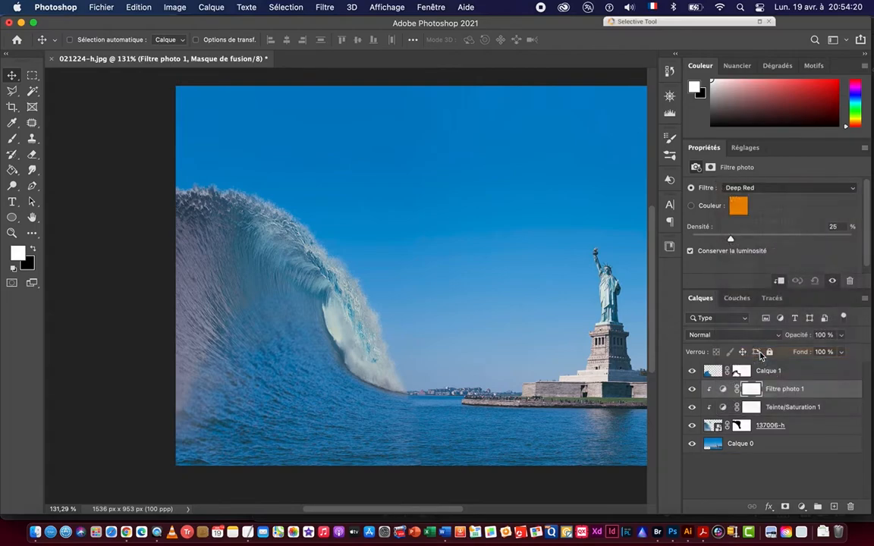
{"action": "left_click", "coordinate": [763, 189]}
{"action": "left_click", "coordinate": [761, 201]}
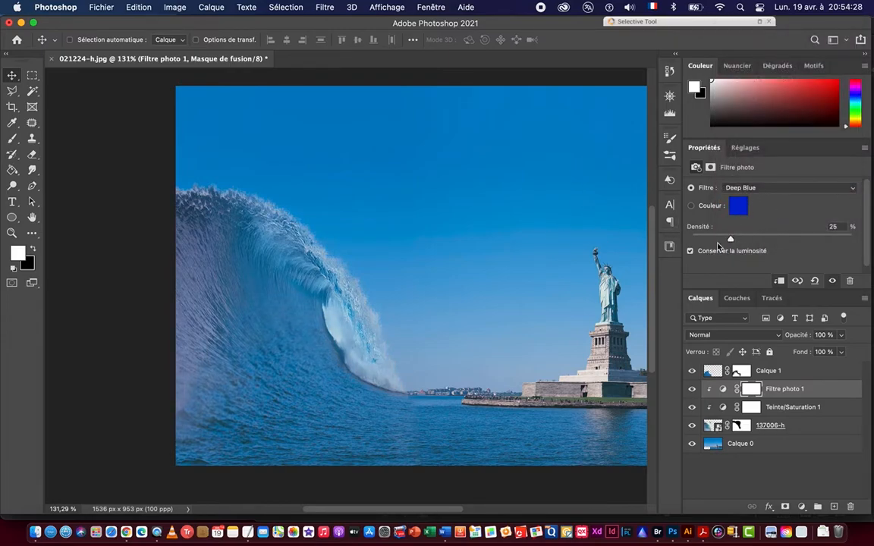
{"action": "mouse_move", "coordinate": [732, 241]}
{"action": "left_mouse_down"}
{"action": "mouse_move", "coordinate": [708, 241]}
{"action": "mouse_move", "coordinate": [788, 243]}
{"action": "mouse_move", "coordinate": [732, 240]}
{"action": "left_mouse_up"}
Paint white on Calque 1's mask at 20% opacity to soften the water join at the foot of the wave.
{"action": "scroll", "coordinate": [523, 335], "scroll_direction": "down", "scroll_amount": 4}
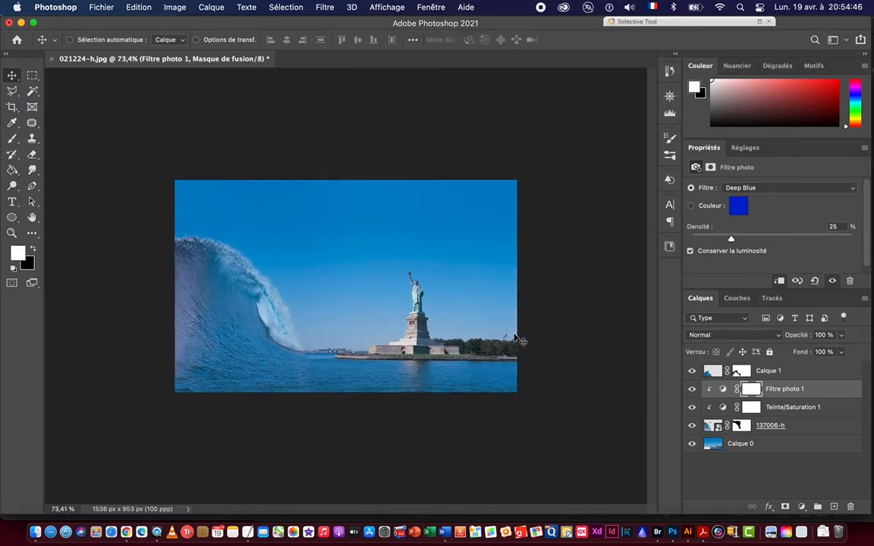
{"action": "key", "text": "super+space"}
{"action": "left_click_drag", "start_coordinate": [290, 362], "coordinate": [416, 376]}
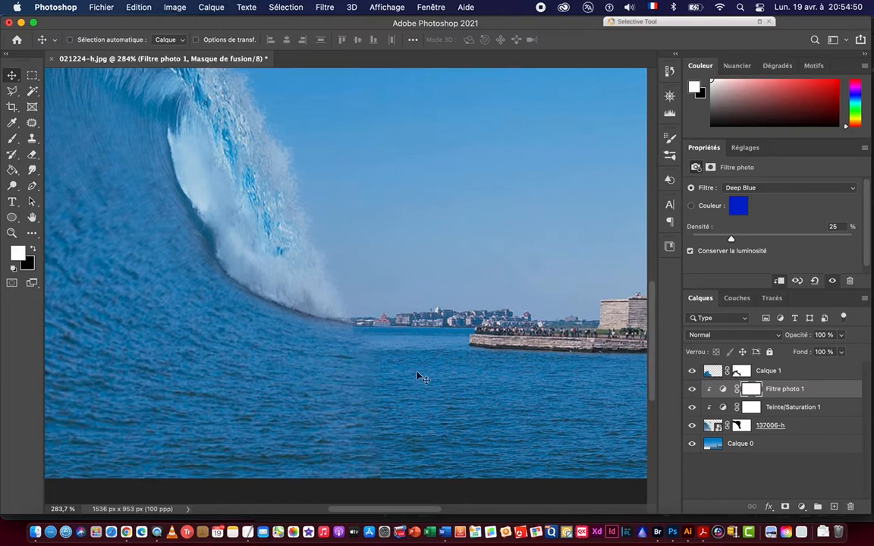
{"action": "left_click", "coordinate": [744, 370]}
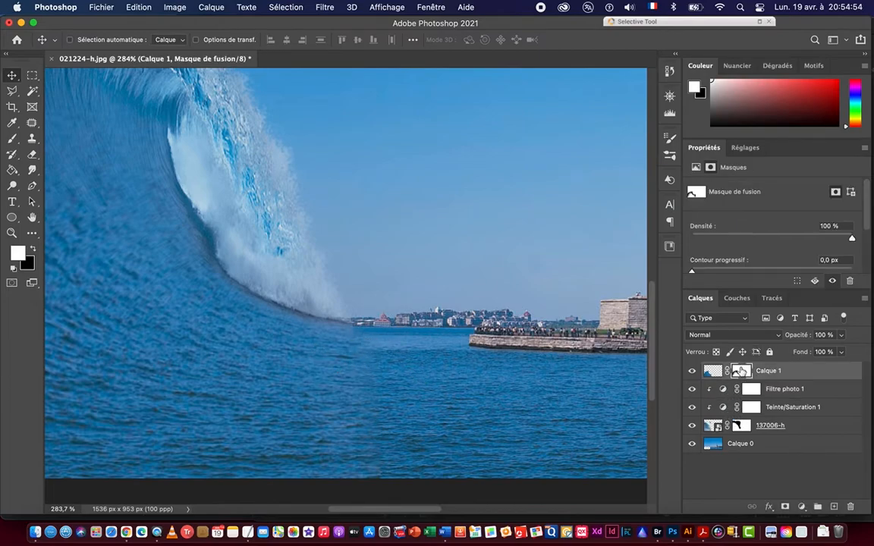
{"action": "left_click", "coordinate": [12, 138]}
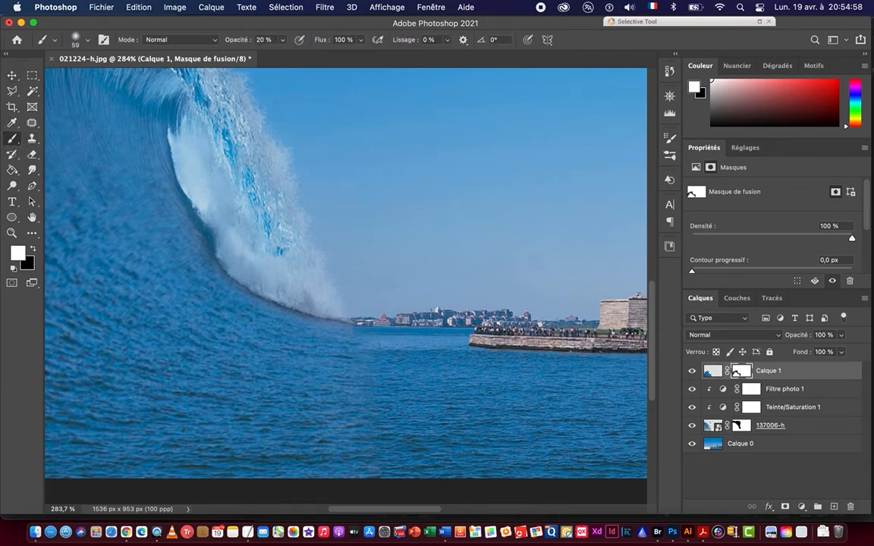
{"action": "left_click_drag", "start_coordinate": [361, 350], "coordinate": [349, 350]}
{"action": "left_click_drag", "start_coordinate": [398, 345], "coordinate": [407, 345]}
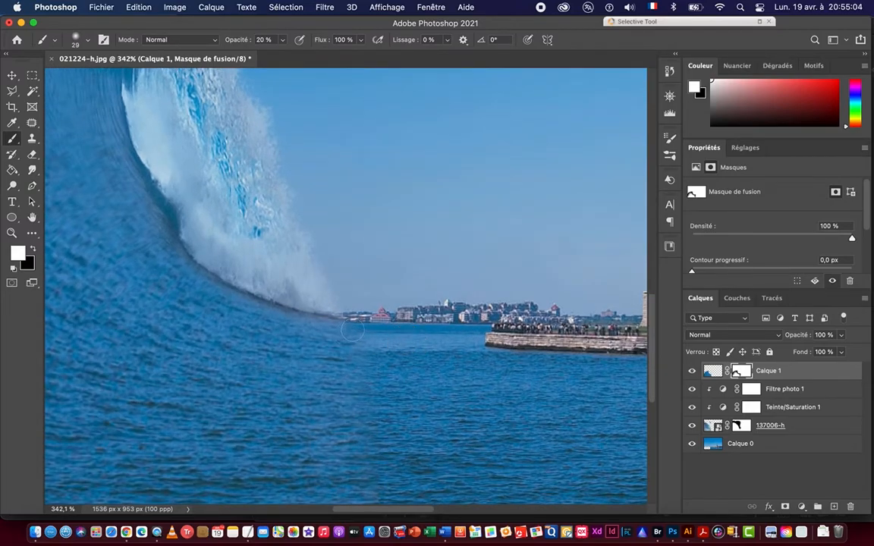
Correct Calque 1's mask at the wave's foot with a 29 px brush, painting black and white up to 100% opacity.
{"action": "left_click", "coordinate": [32, 247]}
{"action": "mouse_move", "coordinate": [355, 322]}
{"action": "left_mouse_down"}
{"action": "mouse_move", "coordinate": [347, 314]}
{"action": "mouse_move", "coordinate": [363, 325]}
{"action": "mouse_move", "coordinate": [329, 311]}
{"action": "left_mouse_up"}
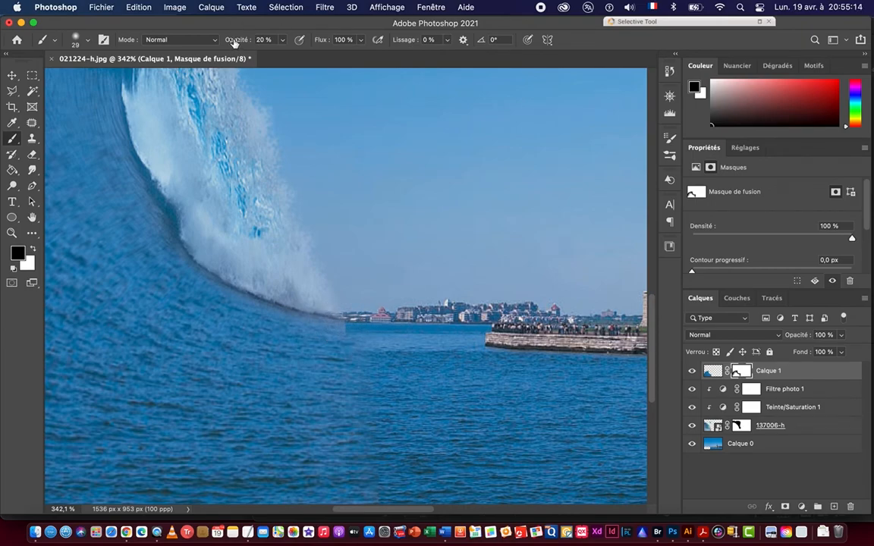
{"action": "left_click_drag", "start_coordinate": [236, 44], "coordinate": [278, 44]}
{"action": "left_click_drag", "start_coordinate": [358, 328], "coordinate": [338, 327]}
{"action": "left_click", "coordinate": [32, 251]}
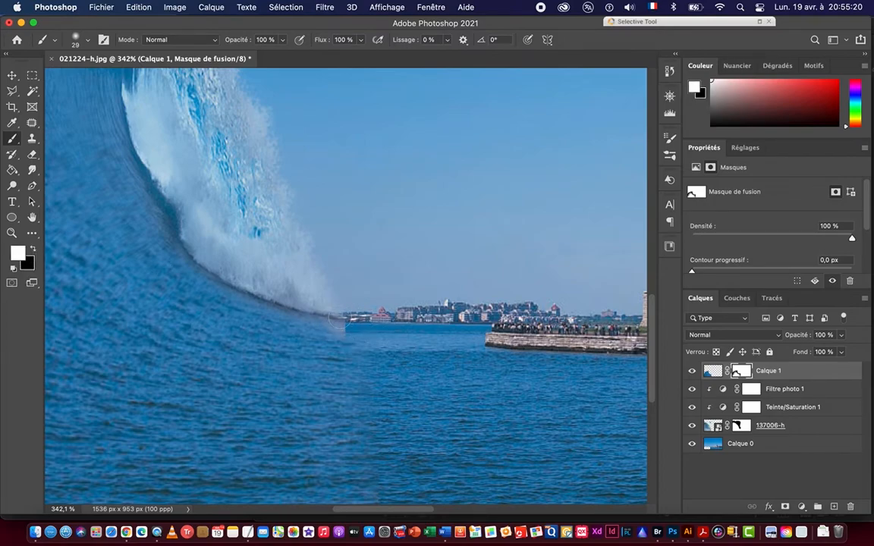
{"action": "left_click_drag", "start_coordinate": [326, 329], "coordinate": [367, 340]}
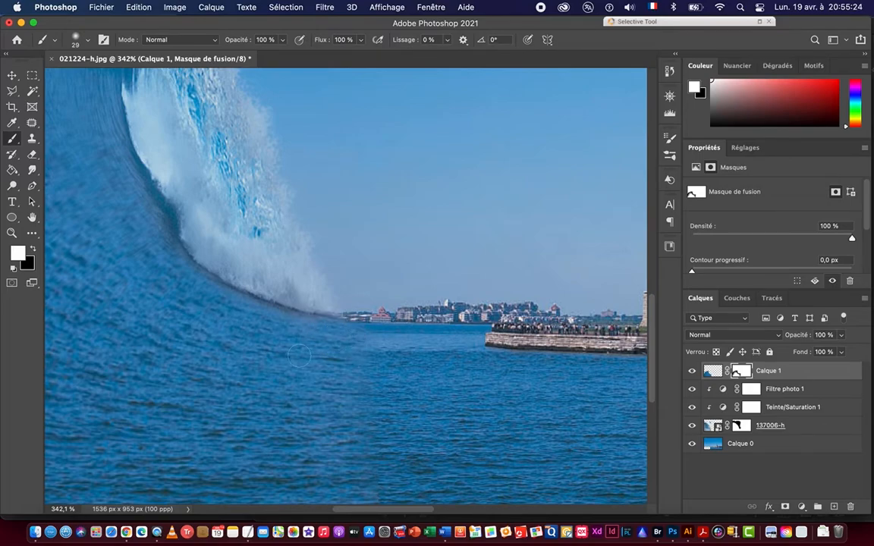
{"action": "left_click_drag", "start_coordinate": [376, 412], "coordinate": [378, 308]}
{"action": "left_click_drag", "start_coordinate": [427, 384], "coordinate": [383, 379]}
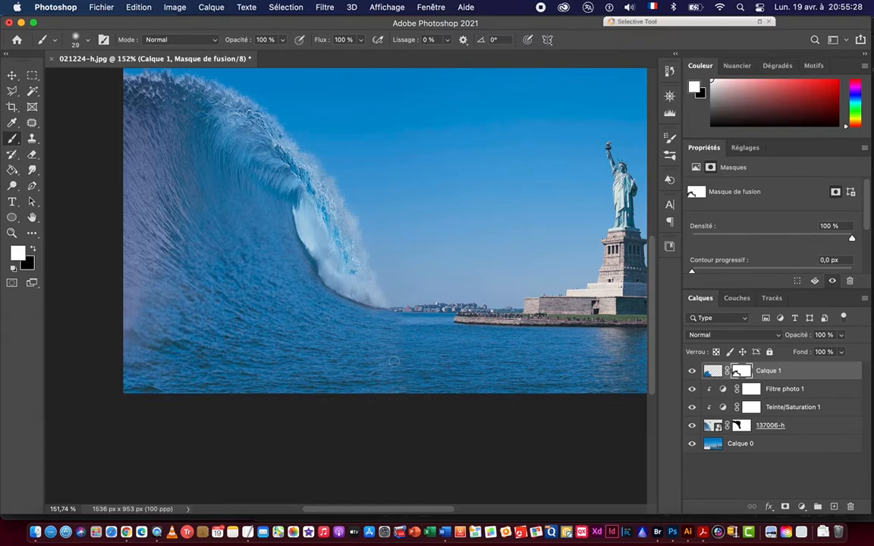
Switch to Adobe Bridge and open the coastal photo 030152-h.jpg in Photoshop.
{"action": "left_click", "coordinate": [13, 75]}
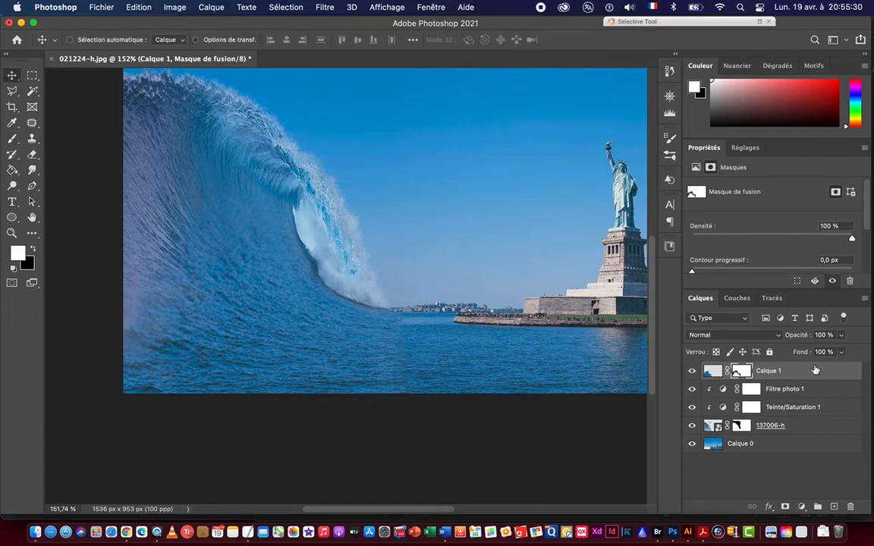
{"action": "left_click_drag", "start_coordinate": [522, 304], "coordinate": [488, 308]}
{"action": "left_click_drag", "start_coordinate": [431, 363], "coordinate": [458, 361]}
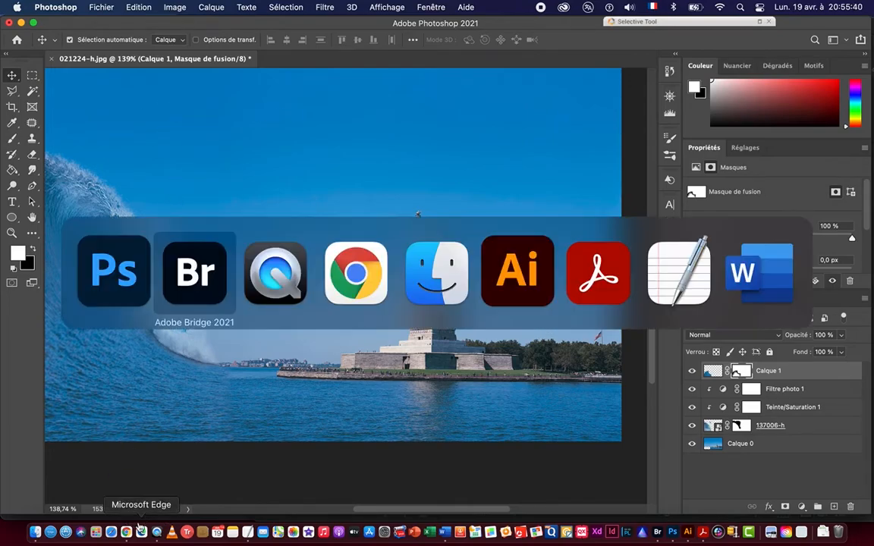
{"action": "key", "text": "super+Tab"}
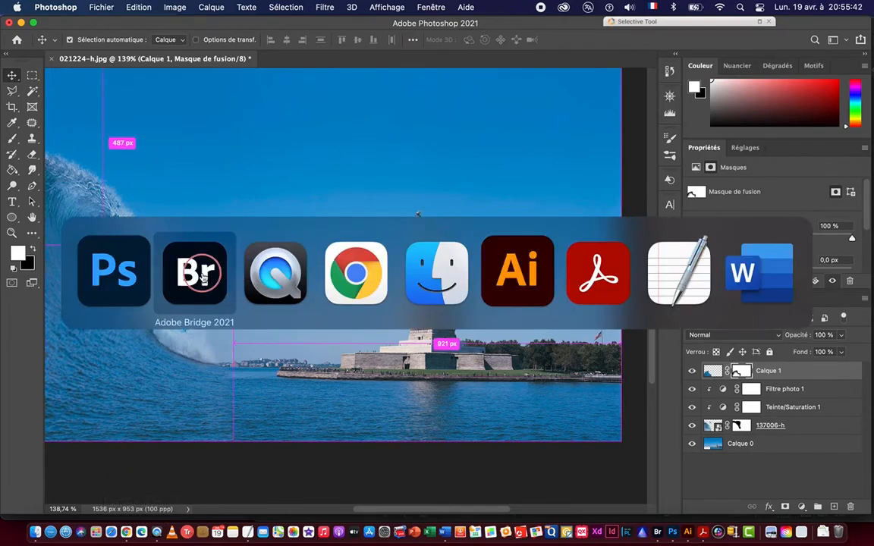
{"action": "left_click", "coordinate": [227, 294]}
{"action": "left_click_drag", "start_coordinate": [542, 134], "coordinate": [675, 536]}
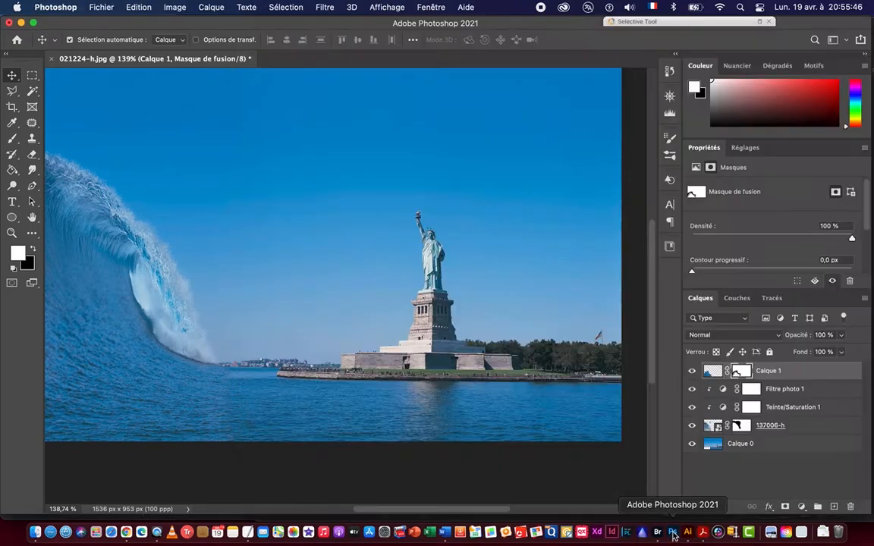
Draw a freehand Lasso selection loosely around the wooded headland and the rocks beside it.
{"action": "left_click_drag", "start_coordinate": [239, 324], "coordinate": [260, 327]}
{"action": "left_click_drag", "start_coordinate": [410, 307], "coordinate": [417, 306]}
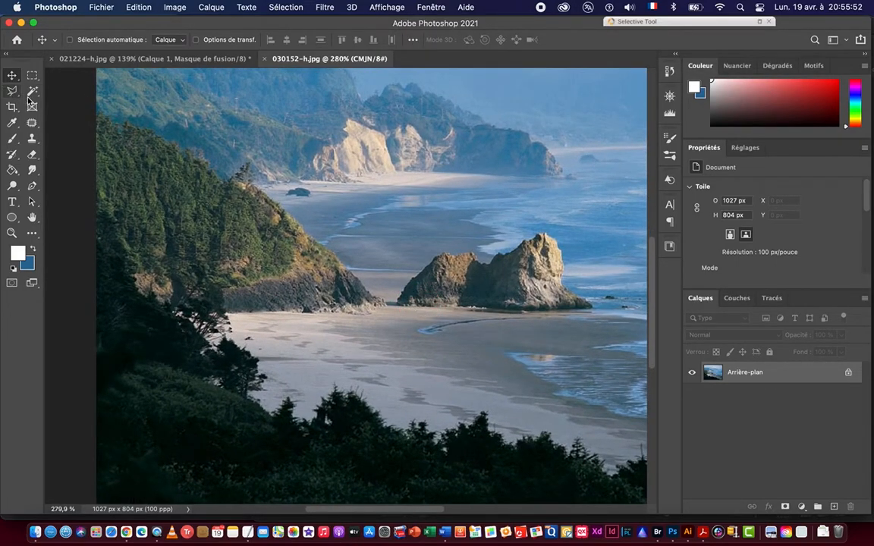
{"action": "left_click_drag", "start_coordinate": [11, 91], "coordinate": [52, 92]}
{"action": "mouse_move", "coordinate": [106, 108]}
{"action": "left_mouse_down"}
{"action": "mouse_move", "coordinate": [90, 282]}
{"action": "mouse_move", "coordinate": [107, 309]}
{"action": "mouse_move", "coordinate": [315, 317]}
{"action": "mouse_move", "coordinate": [595, 306]}
{"action": "mouse_move", "coordinate": [575, 286]}
{"action": "mouse_move", "coordinate": [566, 238]}
{"action": "mouse_move", "coordinate": [547, 225]}
{"action": "mouse_move", "coordinate": [502, 244]}
{"action": "mouse_move", "coordinate": [434, 249]}
{"action": "mouse_move", "coordinate": [393, 283]}
{"action": "mouse_move", "coordinate": [367, 281]}
{"action": "mouse_move", "coordinate": [259, 176]}
{"action": "mouse_move", "coordinate": [251, 156]}
{"action": "mouse_move", "coordinate": [226, 168]}
{"action": "mouse_move", "coordinate": [199, 141]}
{"action": "mouse_move", "coordinate": [96, 103]}
{"action": "left_mouse_up"}
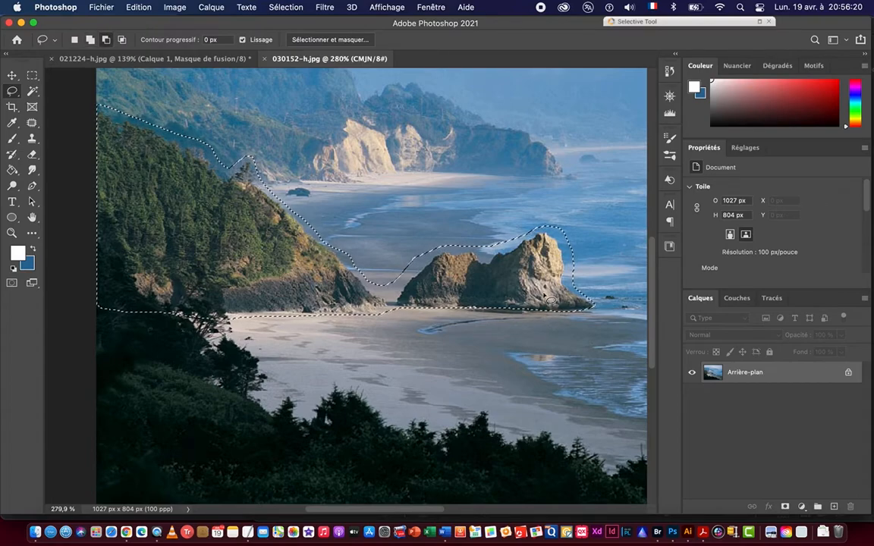
{"action": "left_click", "coordinate": [89, 40]}
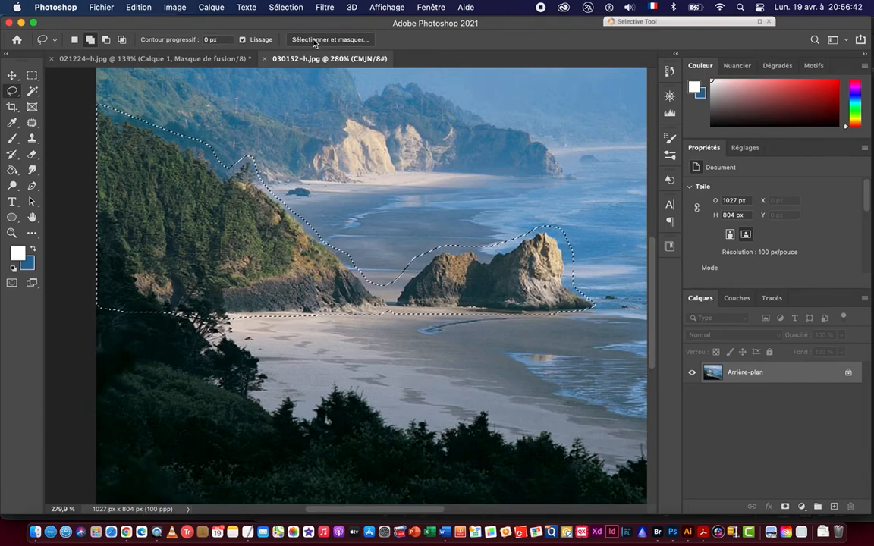
Open the selection in Sélectionner et masquer with Rayon dynamique on, Rayon 1 px, Arrondi 1 and Contraste 30%.
{"action": "left_click", "coordinate": [285, 8]}
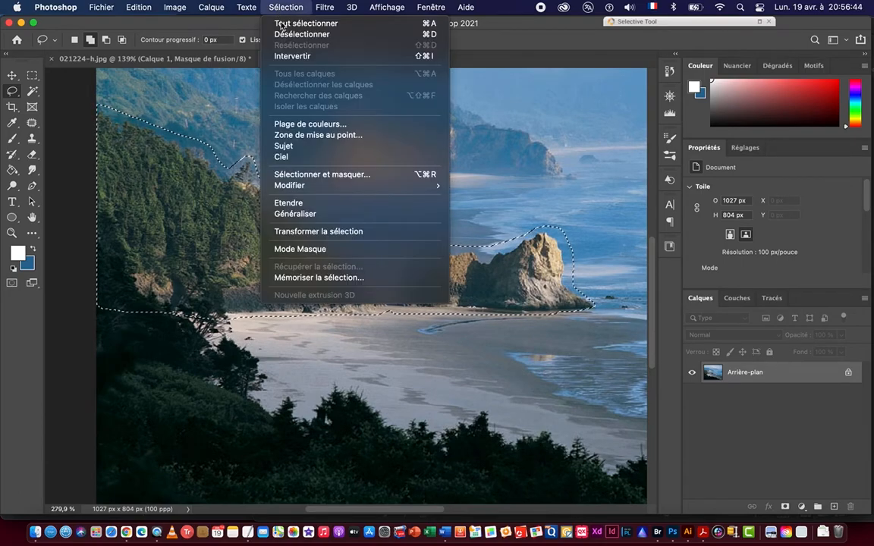
{"action": "left_click", "coordinate": [308, 176]}
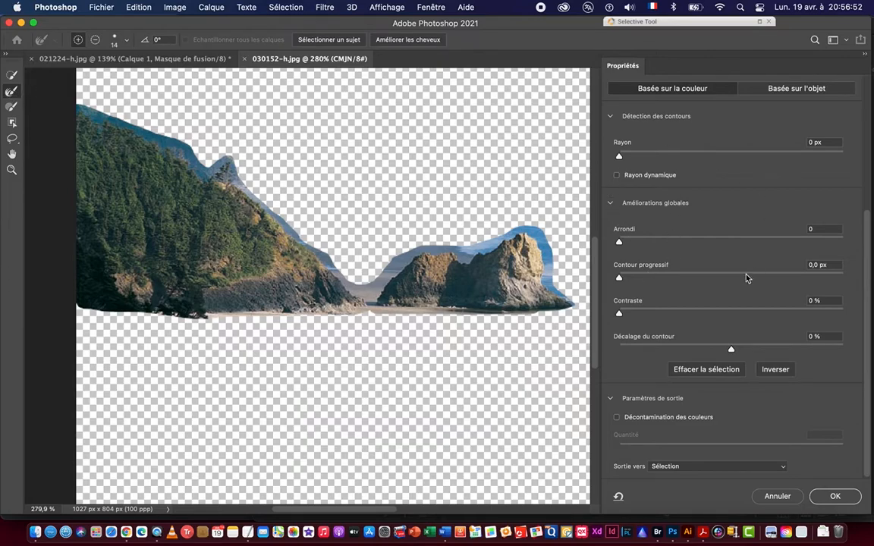
{"action": "left_click", "coordinate": [617, 176]}
{"action": "left_click_drag", "start_coordinate": [620, 158], "coordinate": [626, 159]}
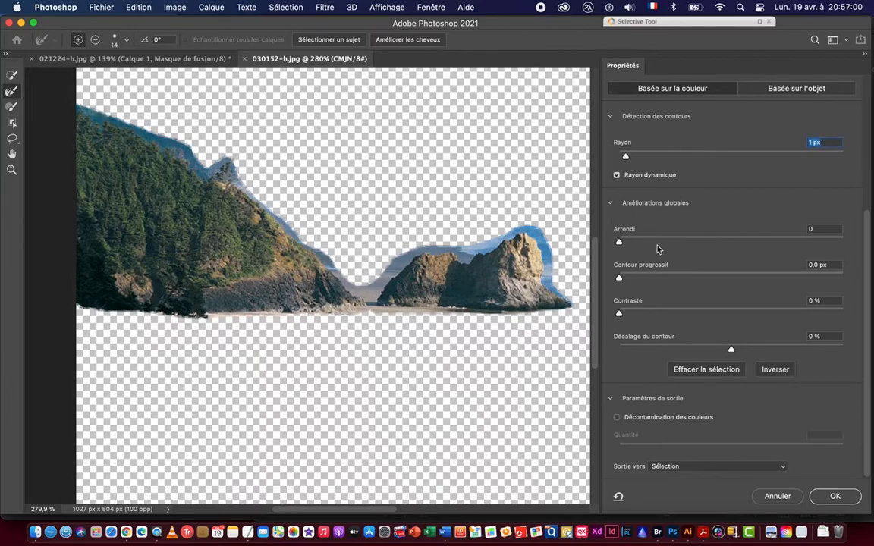
{"action": "left_click_drag", "start_coordinate": [620, 243], "coordinate": [622, 242]}
{"action": "left_click_drag", "start_coordinate": [620, 318], "coordinate": [687, 319]}
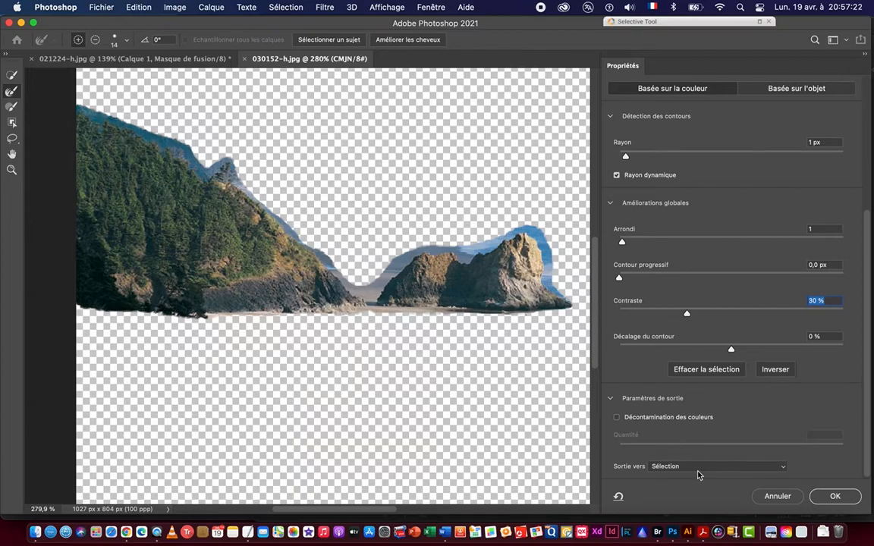
Brush away the background along the cliff and rock edges at 14 px and output to Nouveau calque avec masque de fusion.
{"action": "scroll", "coordinate": [698, 476], "scroll_direction": "up", "scroll_amount": 2}
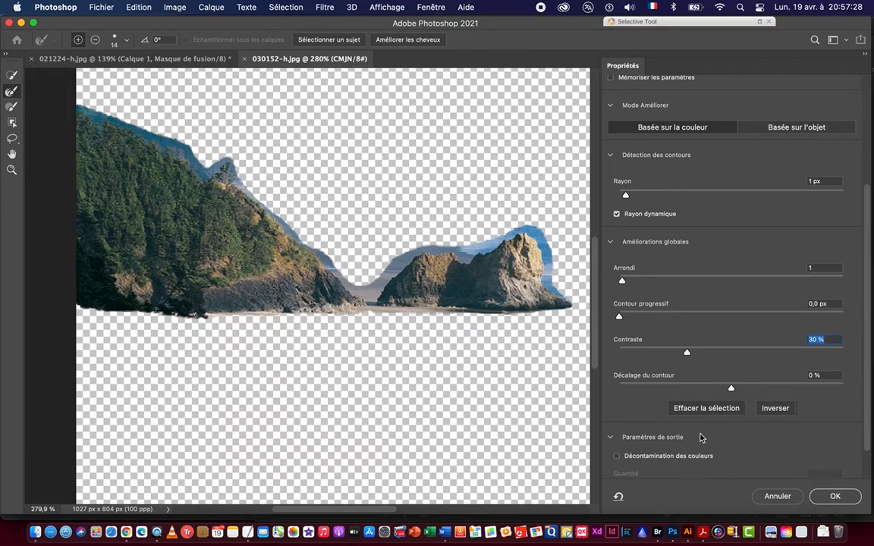
{"action": "left_click_drag", "start_coordinate": [869, 386], "coordinate": [870, 436]}
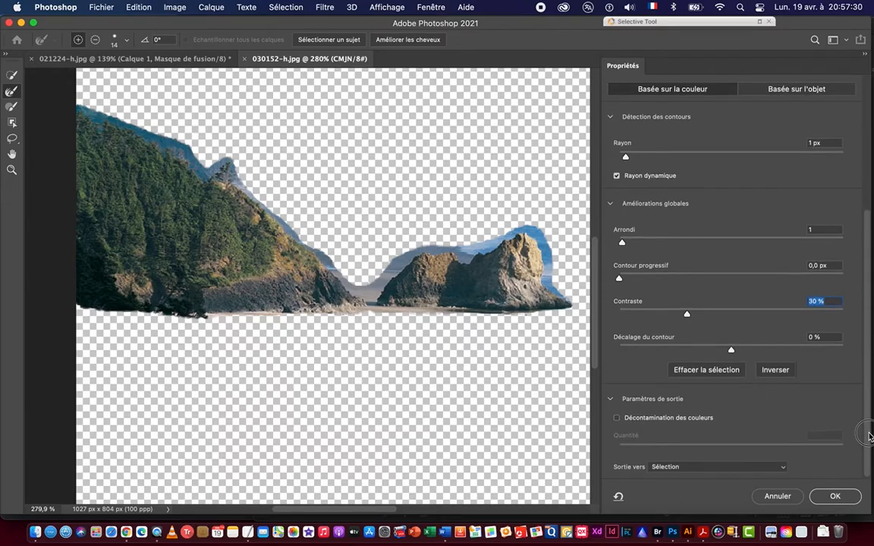
{"action": "left_click", "coordinate": [671, 469]}
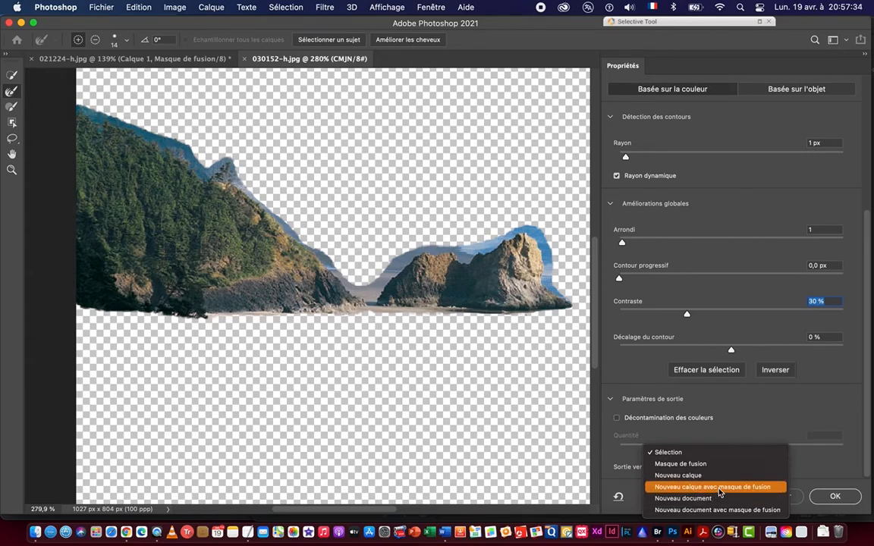
{"action": "left_click", "coordinate": [714, 492]}
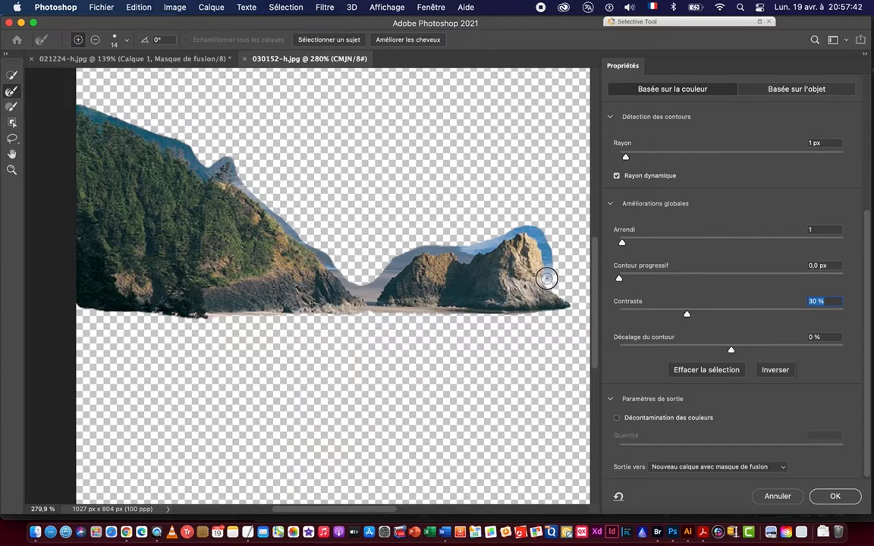
{"action": "mouse_move", "coordinate": [543, 246]}
{"action": "left_mouse_down"}
{"action": "mouse_move", "coordinate": [526, 224]}
{"action": "mouse_move", "coordinate": [542, 236]}
{"action": "mouse_move", "coordinate": [520, 226]}
{"action": "mouse_move", "coordinate": [456, 257]}
{"action": "mouse_move", "coordinate": [462, 260]}
{"action": "mouse_move", "coordinate": [454, 256]}
{"action": "mouse_move", "coordinate": [466, 250]}
{"action": "mouse_move", "coordinate": [407, 254]}
{"action": "mouse_move", "coordinate": [449, 250]}
{"action": "mouse_move", "coordinate": [413, 248]}
{"action": "mouse_move", "coordinate": [378, 285]}
{"action": "mouse_move", "coordinate": [394, 276]}
{"action": "mouse_move", "coordinate": [406, 264]}
{"action": "mouse_move", "coordinate": [366, 292]}
{"action": "mouse_move", "coordinate": [374, 295]}
{"action": "mouse_move", "coordinate": [350, 282]}
{"action": "mouse_move", "coordinate": [372, 298]}
{"action": "mouse_move", "coordinate": [270, 218]}
{"action": "mouse_move", "coordinate": [279, 220]}
{"action": "mouse_move", "coordinate": [266, 198]}
{"action": "mouse_move", "coordinate": [220, 161]}
{"action": "mouse_move", "coordinate": [199, 158]}
{"action": "mouse_move", "coordinate": [208, 176]}
{"action": "mouse_move", "coordinate": [180, 154]}
{"action": "mouse_move", "coordinate": [179, 141]}
{"action": "mouse_move", "coordinate": [181, 148]}
{"action": "mouse_move", "coordinate": [163, 136]}
{"action": "mouse_move", "coordinate": [155, 145]}
{"action": "mouse_move", "coordinate": [141, 124]}
{"action": "mouse_move", "coordinate": [143, 133]}
{"action": "mouse_move", "coordinate": [97, 114]}
{"action": "left_mouse_up"}
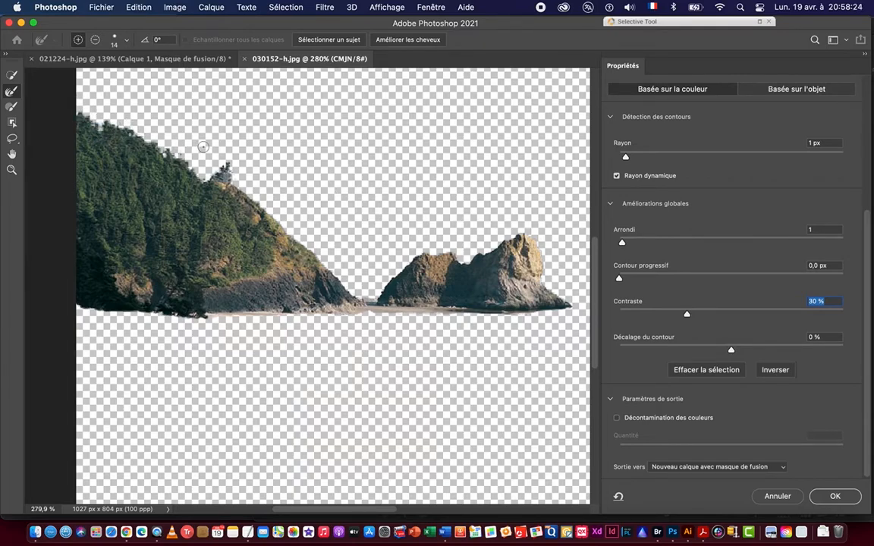
{"action": "scroll", "coordinate": [203, 146], "scroll_direction": "down", "scroll_amount": 2}
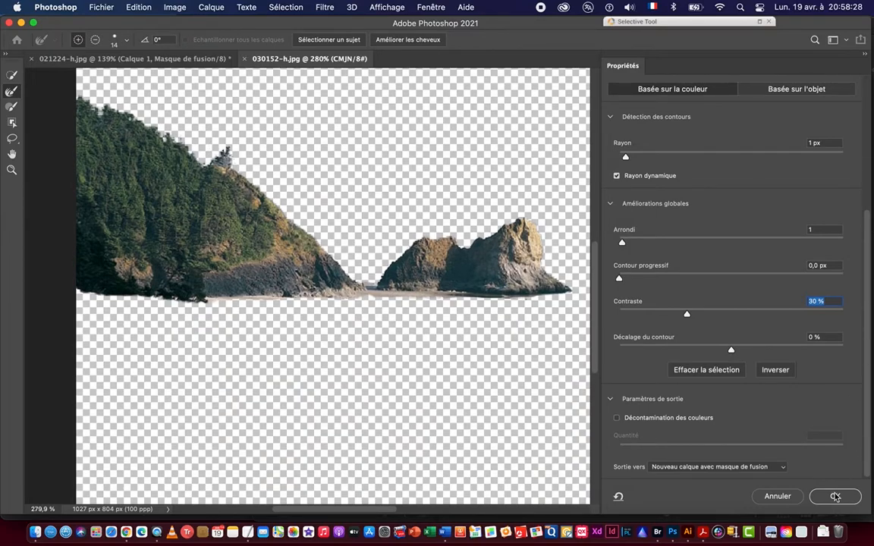
{"action": "left_click", "coordinate": [834, 497]}
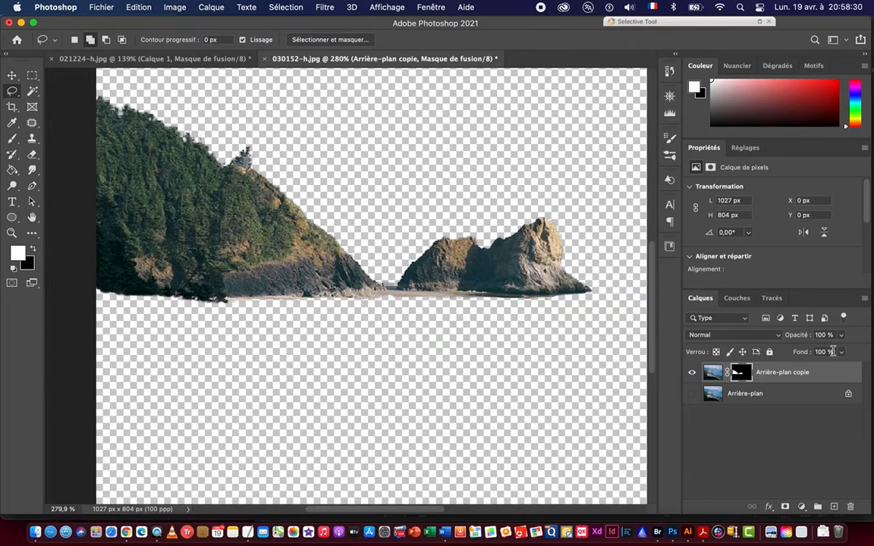
Copy the masked cliff layer into 021224-h.jpg and flip it horizontally.
{"action": "left_click_drag", "start_coordinate": [791, 378], "coordinate": [377, 262]}
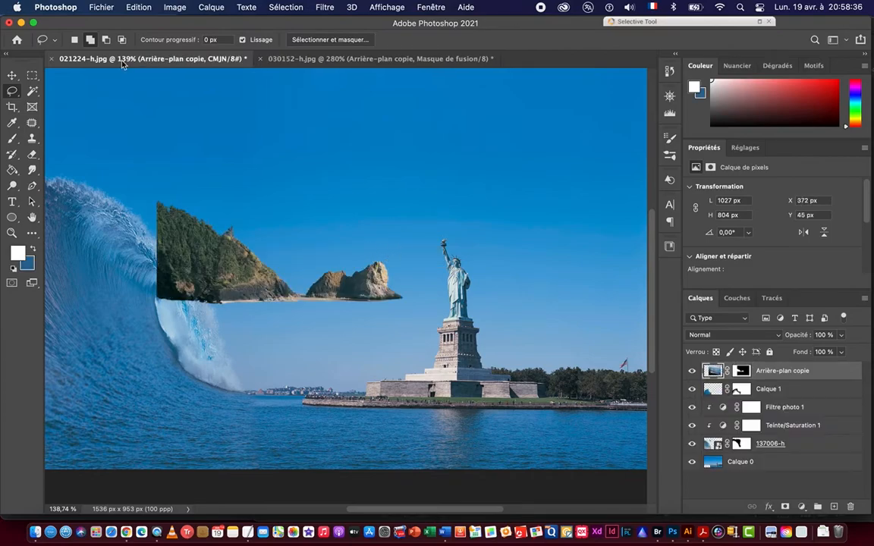
{"action": "left_click", "coordinate": [12, 76]}
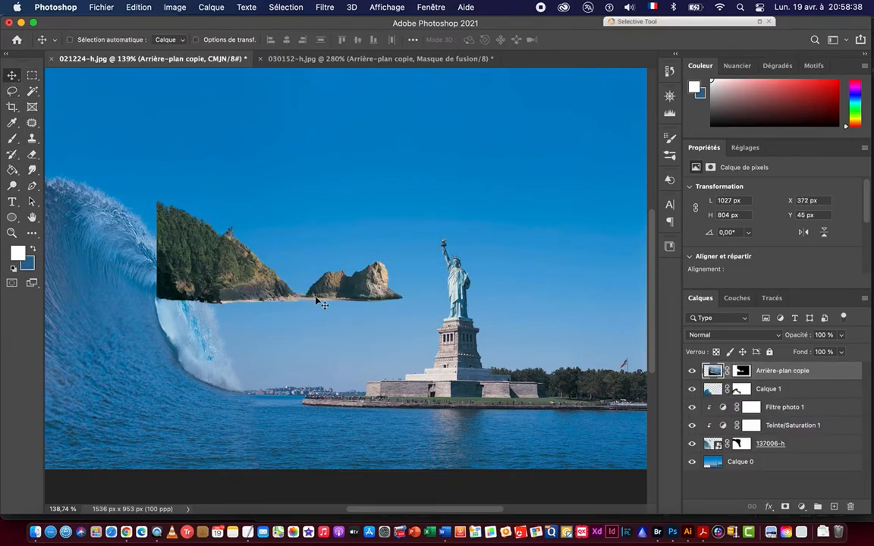
{"action": "left_click", "coordinate": [175, 7]}
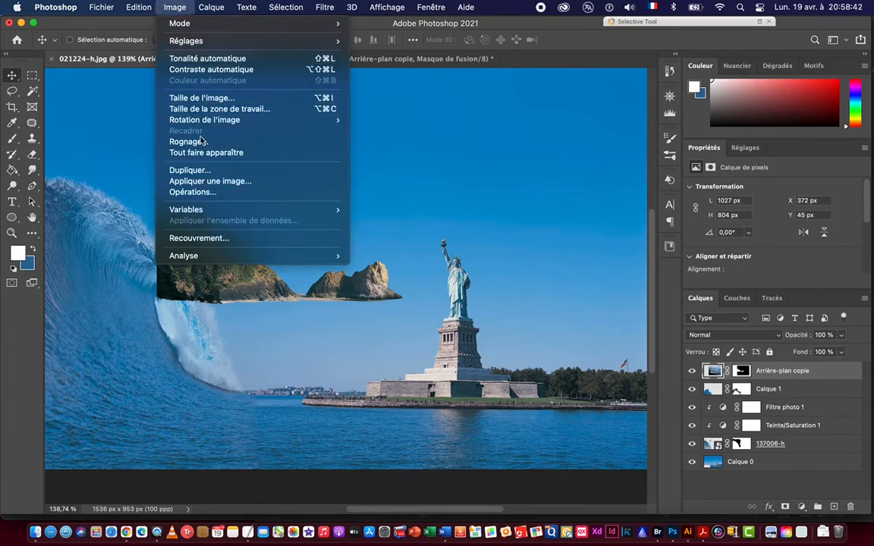
{"action": "mouse_move", "coordinate": [205, 122]}
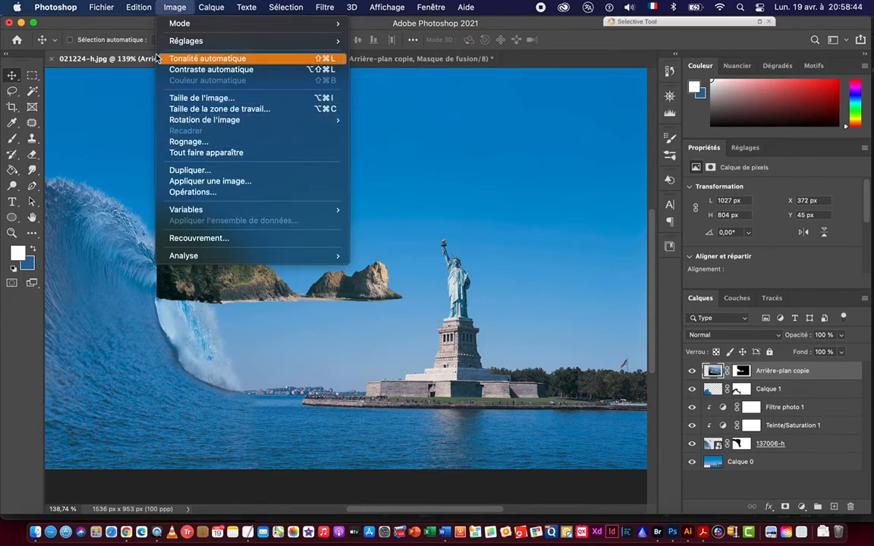
{"action": "mouse_move", "coordinate": [136, 9]}
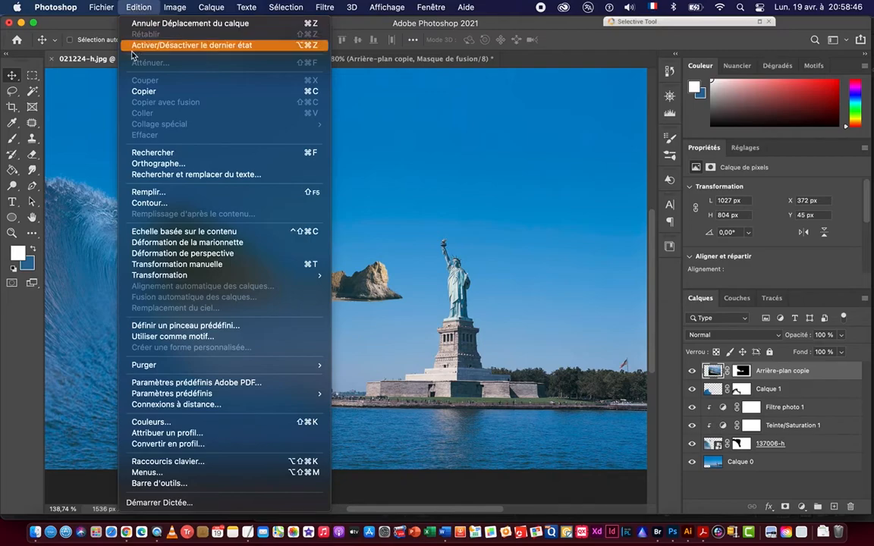
{"action": "mouse_move", "coordinate": [191, 274]}
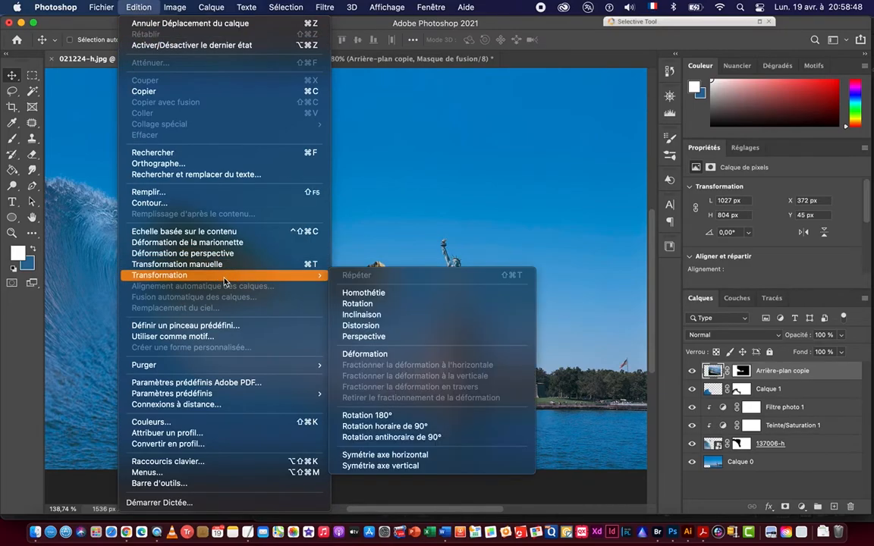
{"action": "left_click", "coordinate": [405, 456]}
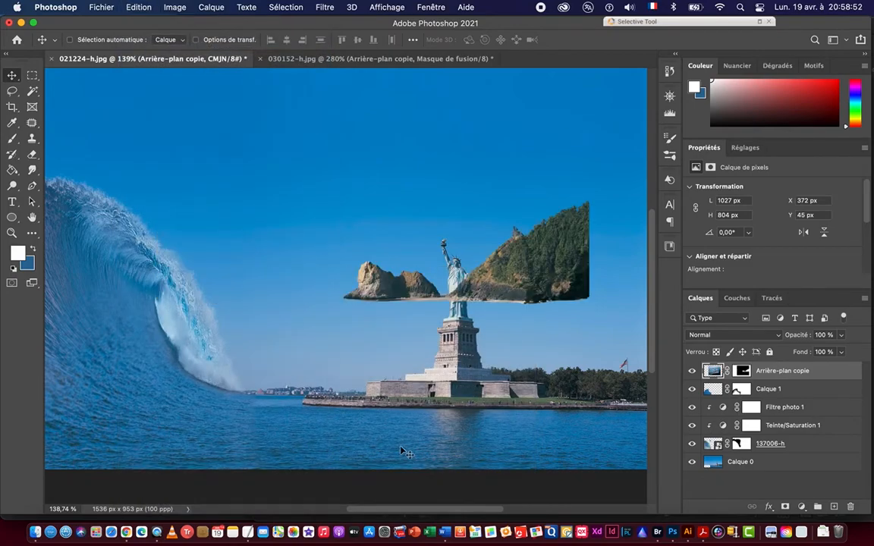
Move the flipped cliffs onto the island around the statue's base and enlarge them proportionally to about 112%.
{"action": "left_click_drag", "start_coordinate": [393, 284], "coordinate": [418, 366]}
{"action": "scroll", "coordinate": [424, 358], "scroll_direction": "right", "scroll_amount": 5}
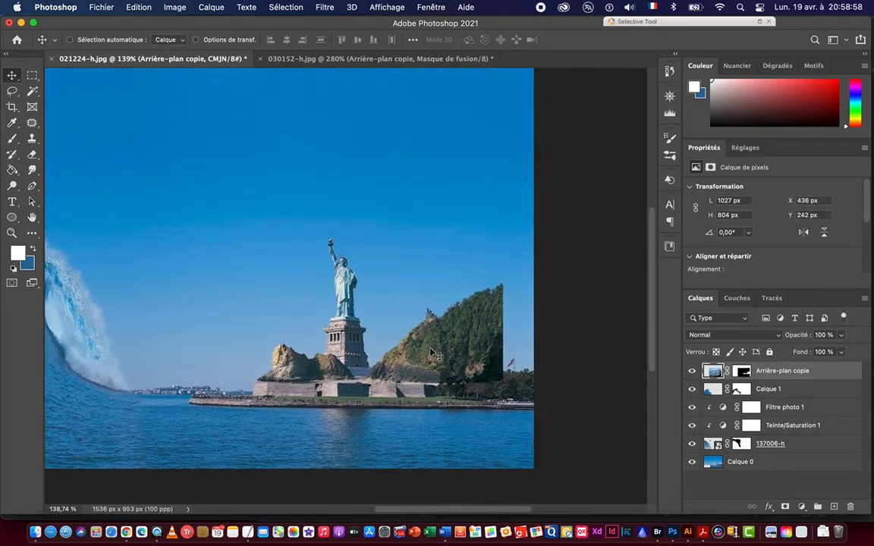
{"action": "key", "text": "super+t"}
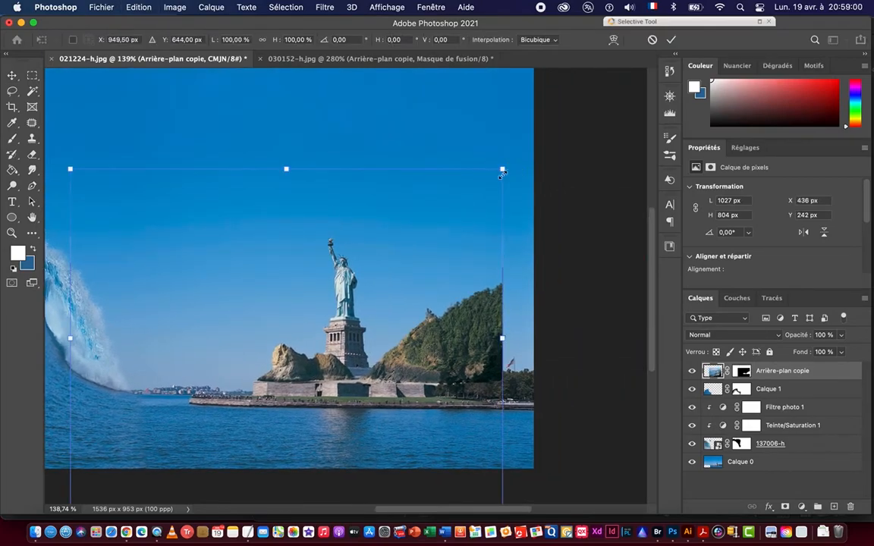
{"action": "left_click_drag", "start_coordinate": [502, 169], "coordinate": [538, 150]}
{"action": "left_click_drag", "start_coordinate": [311, 350], "coordinate": [299, 358]}
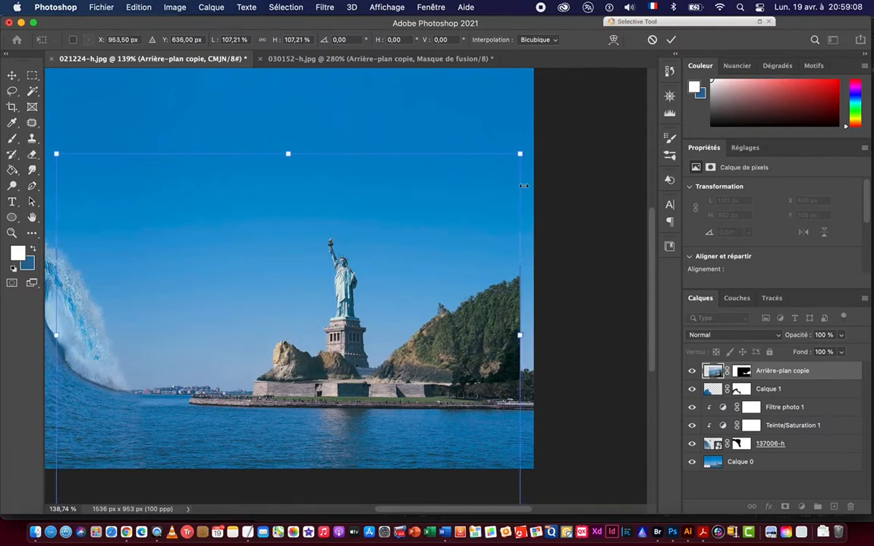
{"action": "left_click_drag", "start_coordinate": [520, 154], "coordinate": [529, 145]}
{"action": "left_click_drag", "start_coordinate": [279, 387], "coordinate": [285, 383]}
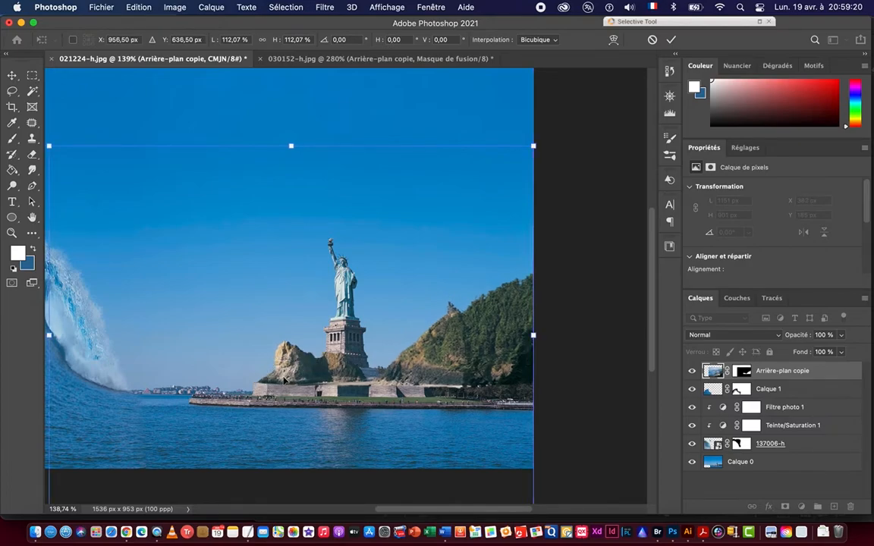
Nudge the cliffs left, enlarge them to about 113% so they reach the image's right edge, and apply the transformation.
{"action": "key", "text": "Left"}
{"action": "key", "text": "Left"}
{"action": "key", "text": "Left"}
{"action": "key", "text": "Left"}
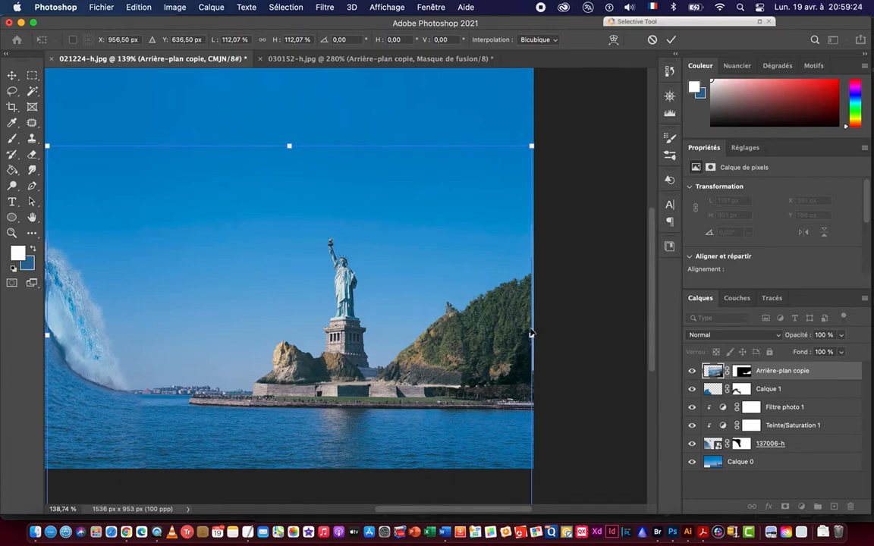
{"action": "left_click_drag", "start_coordinate": [532, 146], "coordinate": [535, 144]}
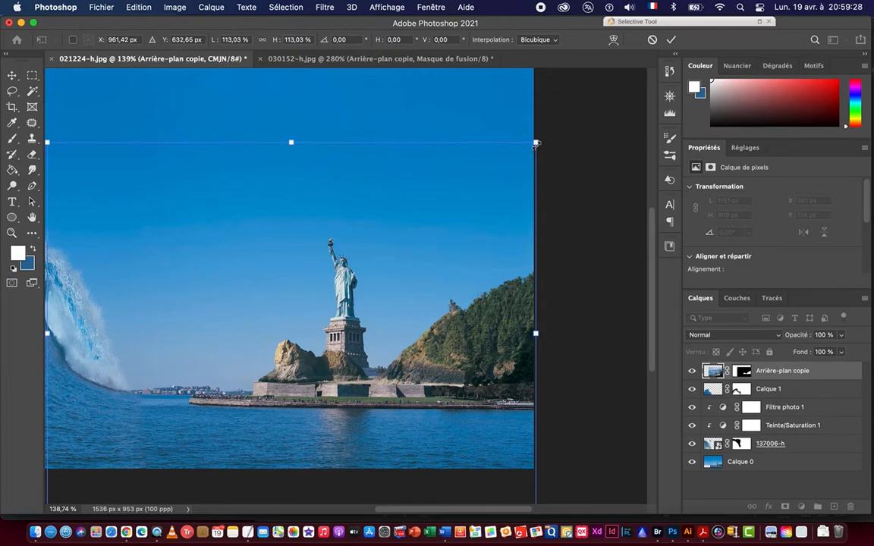
{"action": "key", "text": "Return"}
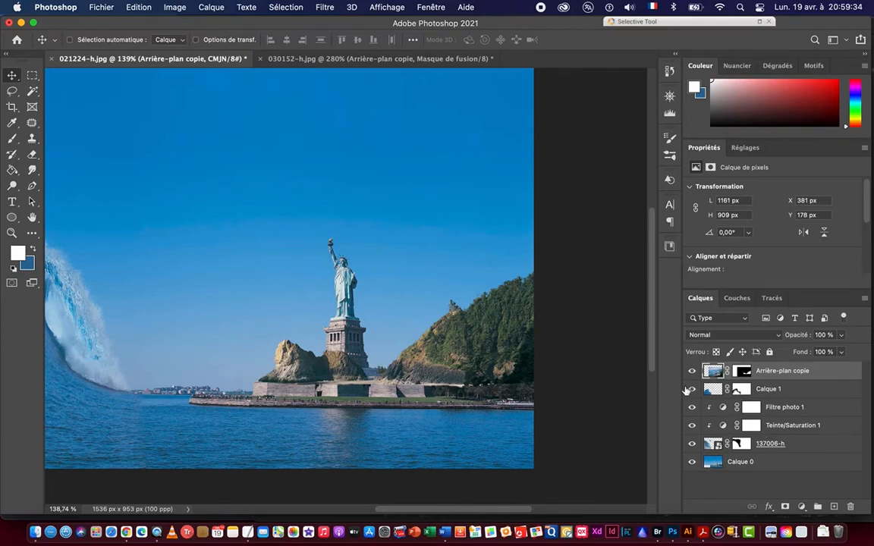
Hide every layer except Calque 0 and draw a loose Lasso selection around the statue, island and sea.
{"action": "left_click_drag", "start_coordinate": [693, 426], "coordinate": [692, 370]}
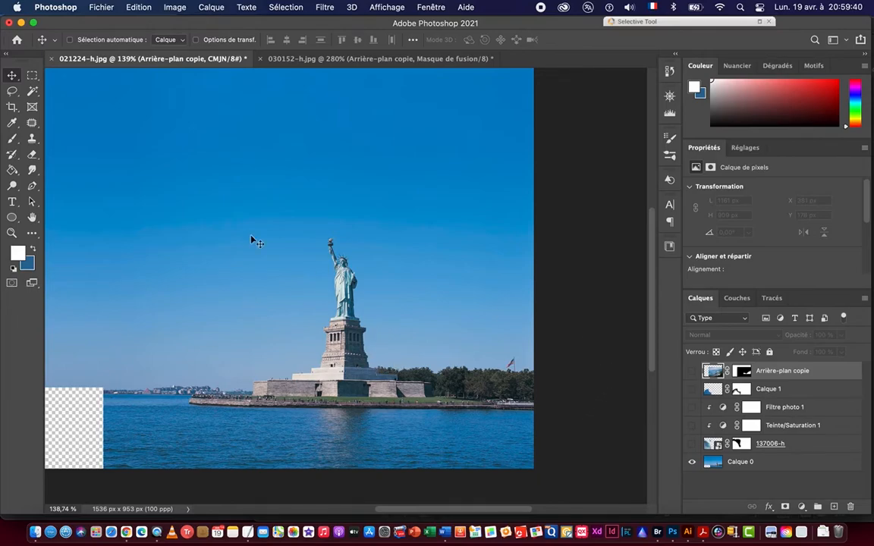
{"action": "left_click", "coordinate": [12, 92]}
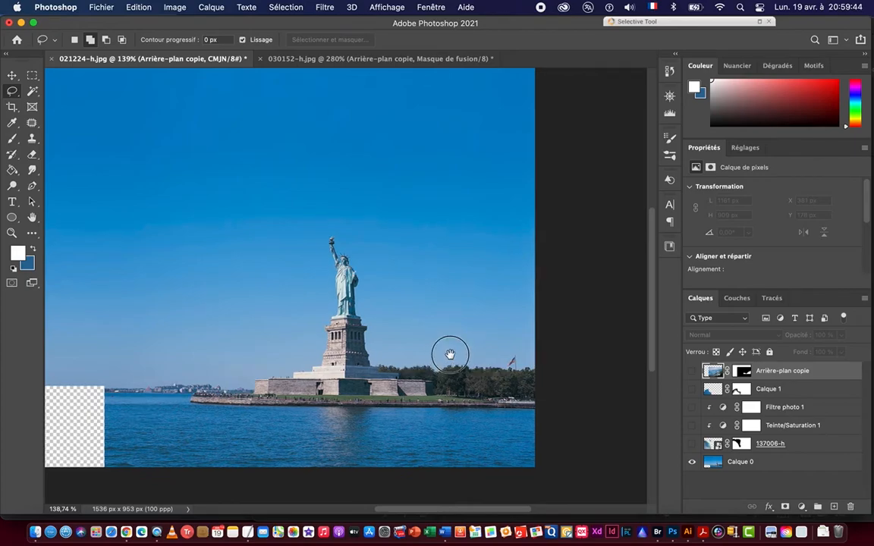
{"action": "left_click_drag", "start_coordinate": [446, 358], "coordinate": [484, 323]}
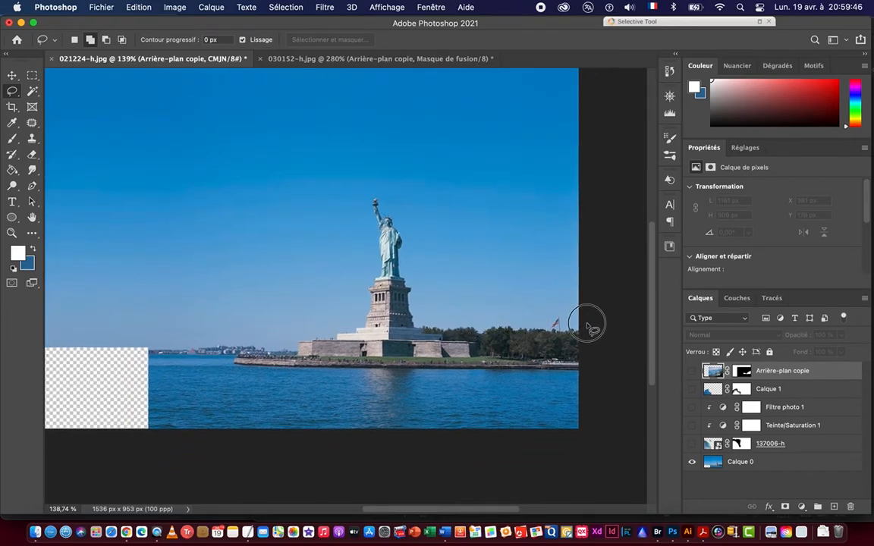
{"action": "mouse_move", "coordinate": [555, 325]}
{"action": "left_mouse_down"}
{"action": "mouse_move", "coordinate": [447, 318]}
{"action": "mouse_move", "coordinate": [427, 303]}
{"action": "mouse_move", "coordinate": [403, 224]}
{"action": "mouse_move", "coordinate": [376, 194]}
{"action": "mouse_move", "coordinate": [365, 199]}
{"action": "mouse_move", "coordinate": [362, 215]}
{"action": "mouse_move", "coordinate": [359, 312]}
{"action": "mouse_move", "coordinate": [335, 326]}
{"action": "mouse_move", "coordinate": [144, 335]}
{"action": "mouse_move", "coordinate": [133, 422]}
{"action": "mouse_move", "coordinate": [172, 462]}
{"action": "mouse_move", "coordinate": [339, 505]}
{"action": "mouse_move", "coordinate": [511, 508]}
{"action": "mouse_move", "coordinate": [606, 478]}
{"action": "mouse_move", "coordinate": [620, 438]}
{"action": "mouse_move", "coordinate": [612, 381]}
{"action": "mouse_move", "coordinate": [587, 328]}
{"action": "left_mouse_up"}
{"action": "left_click_drag", "start_coordinate": [335, 364], "coordinate": [380, 363]}
{"action": "left_click_drag", "start_coordinate": [462, 201], "coordinate": [429, 247]}
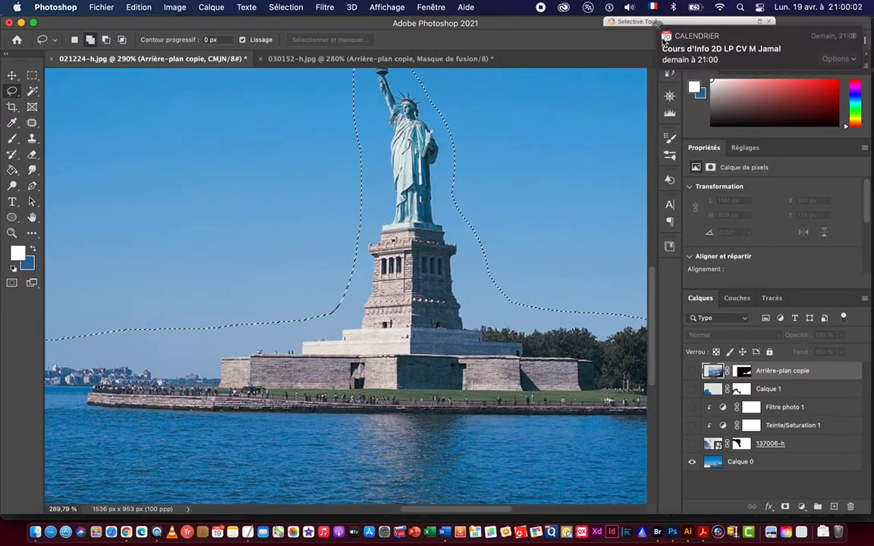
{"action": "left_click", "coordinate": [659, 30]}
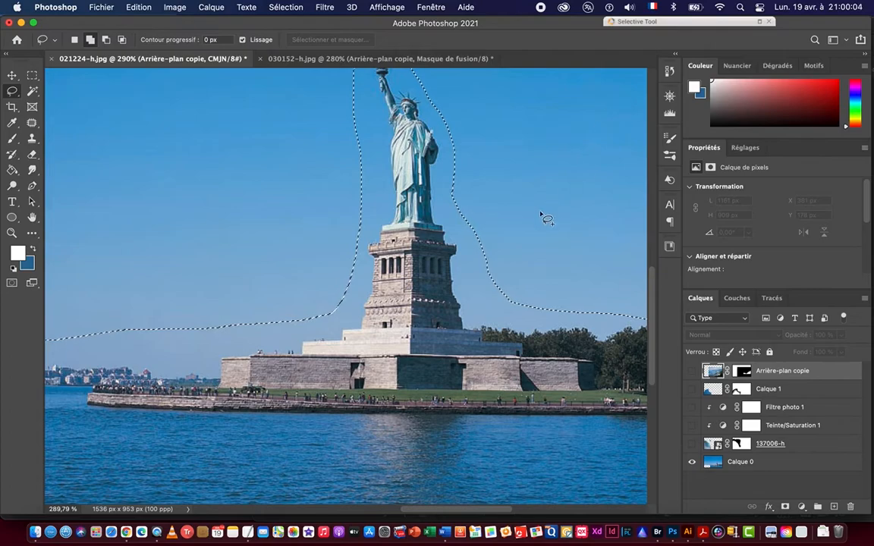
Subtract the sky around the statue and pedestal from the selection on Calque 0 with the Magic Wand at tolerance 20.
{"action": "left_click", "coordinate": [32, 94]}
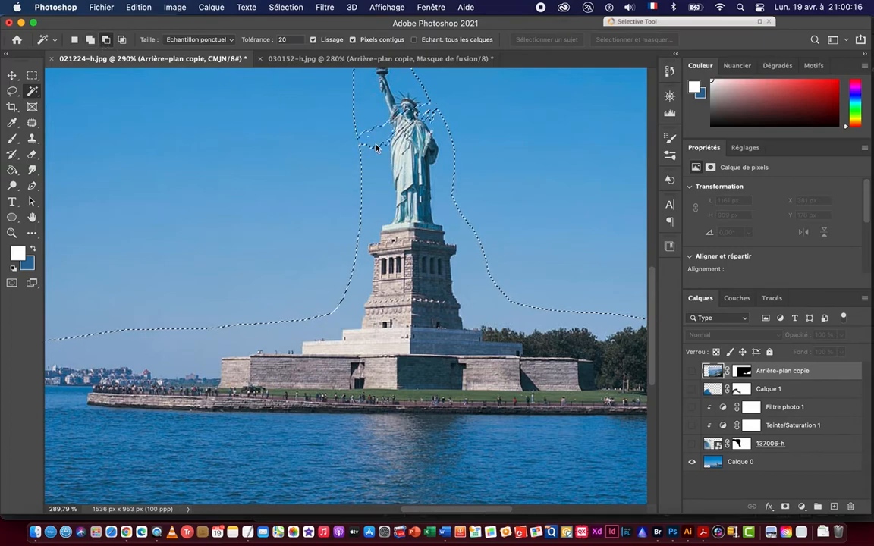
{"action": "key", "text": "super+z"}
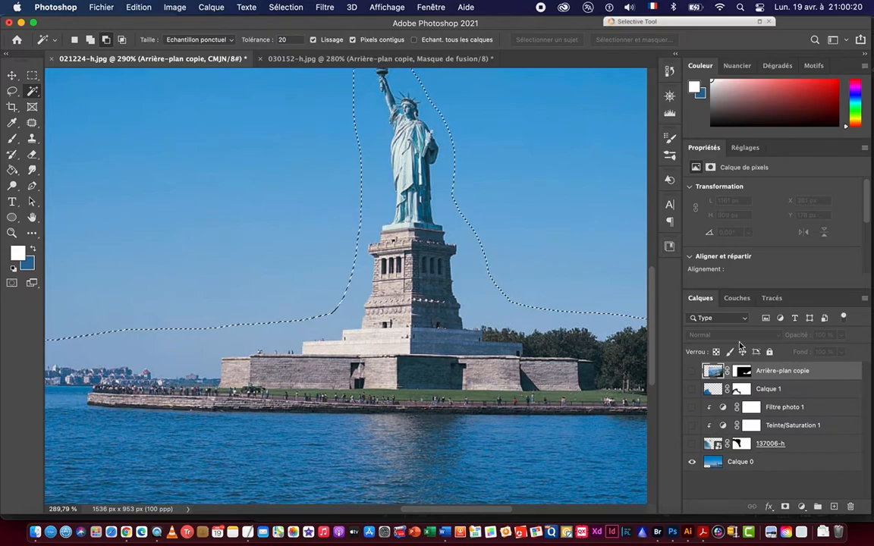
{"action": "left_click", "coordinate": [764, 463]}
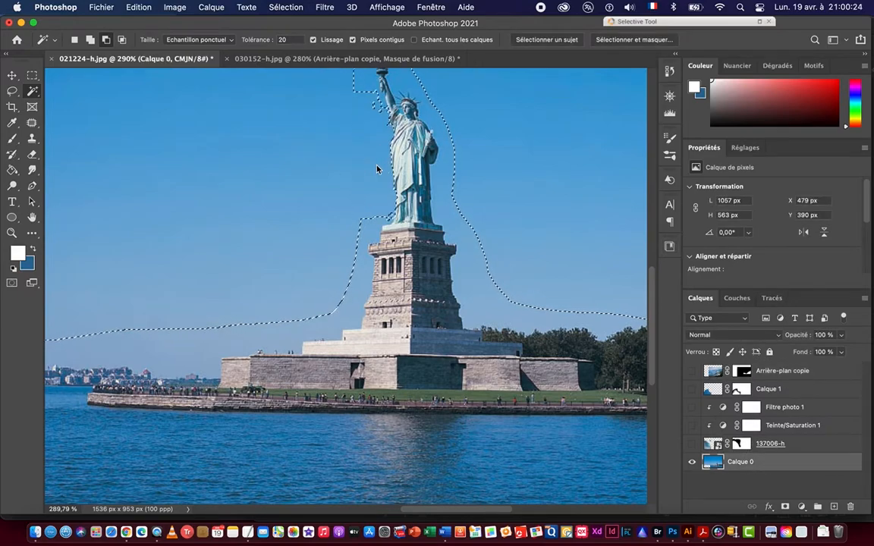
{"action": "left_click", "coordinate": [370, 93], "text": "alt"}
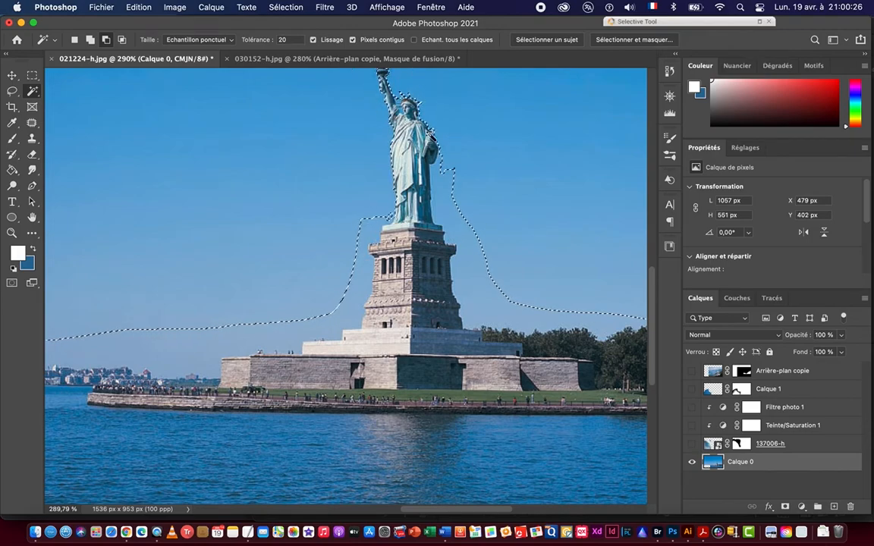
{"action": "left_click", "coordinate": [468, 248], "text": "alt"}
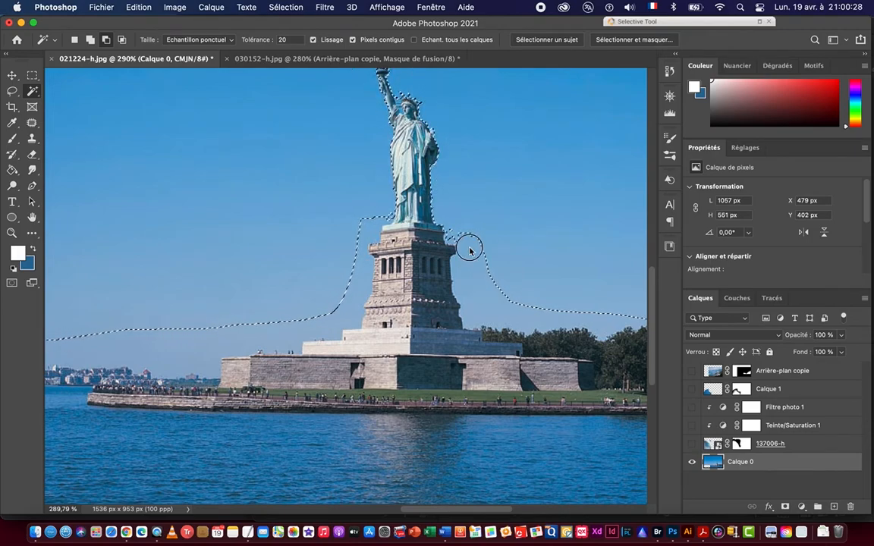
{"action": "left_click", "coordinate": [486, 302], "text": "alt"}
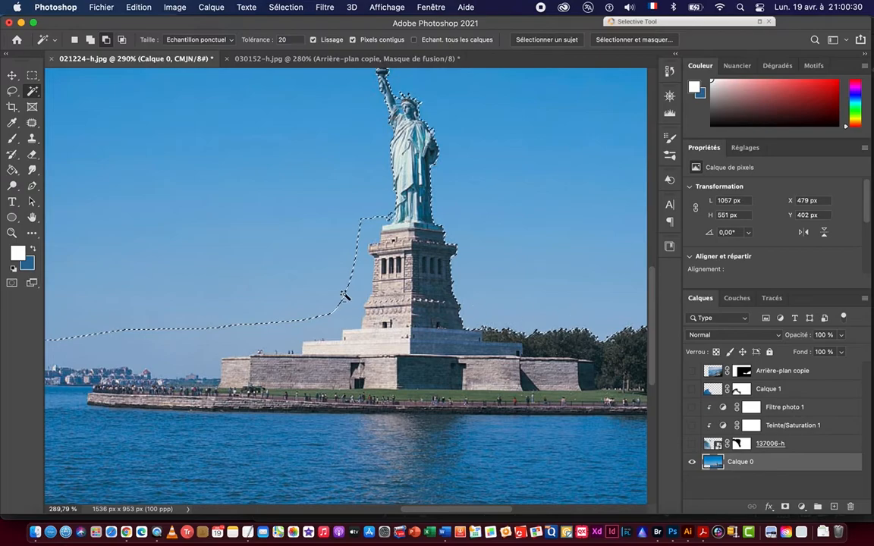
{"action": "left_click", "coordinate": [360, 274], "text": "alt"}
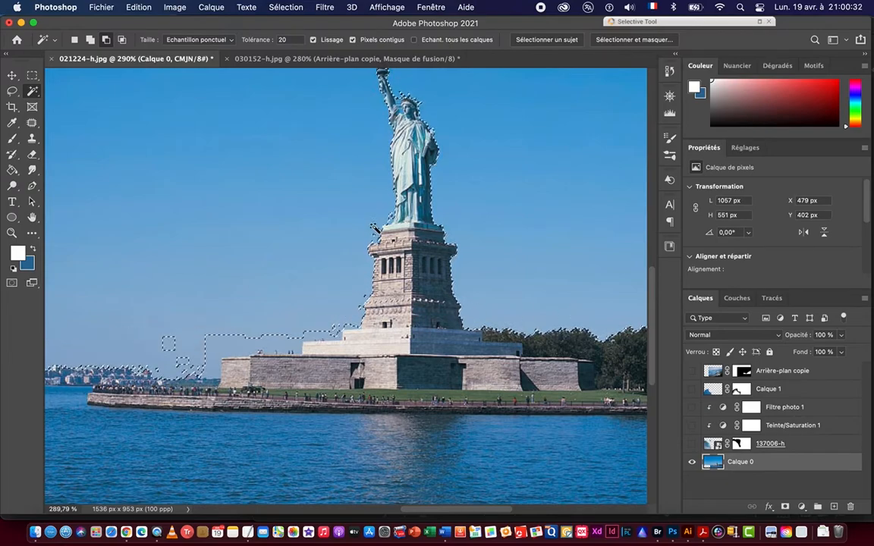
Subtract the leftover sky patches above the distant skyline and the island wall from the selection.
{"action": "left_click_drag", "start_coordinate": [319, 335], "coordinate": [434, 291]}
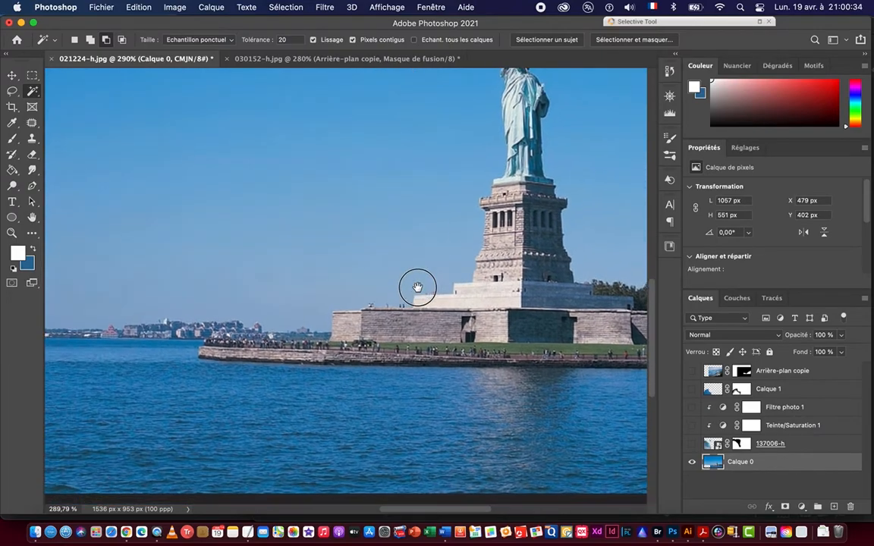
{"action": "key", "text": "ctrl+d"}
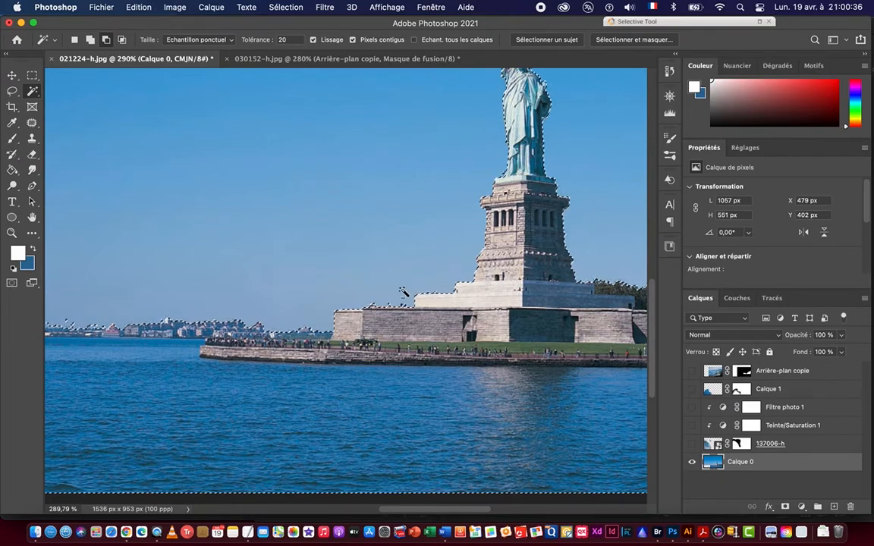
{"action": "left_click_drag", "start_coordinate": [287, 302], "coordinate": [459, 297]}
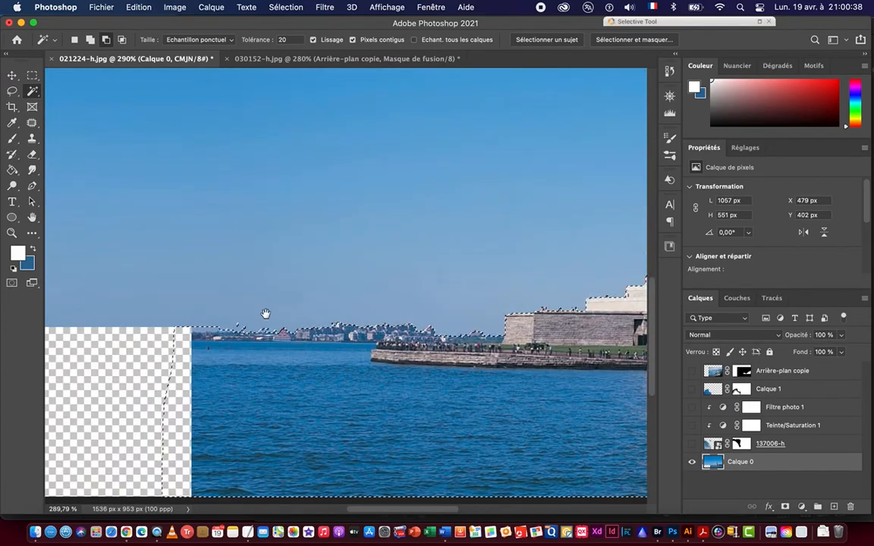
{"action": "left_click", "coordinate": [259, 320], "text": "super"}
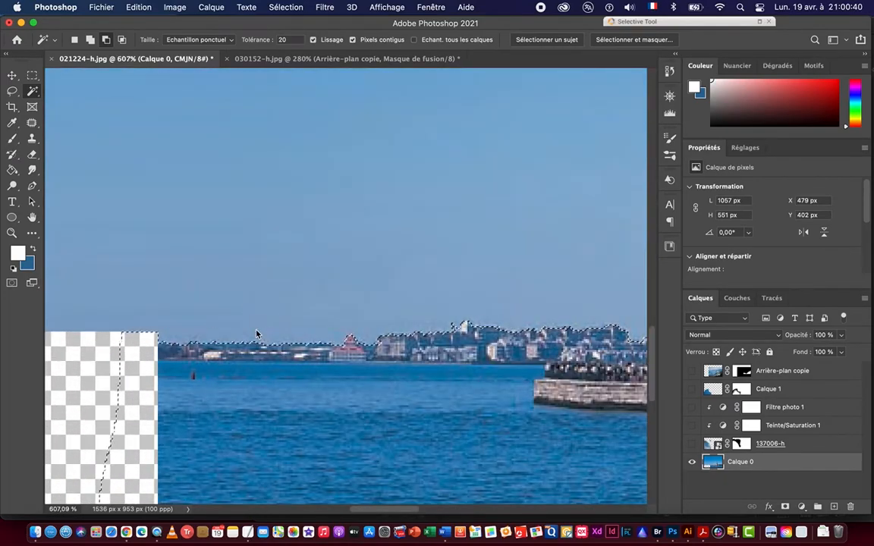
{"action": "key", "text": "ctrl+d"}
{"action": "left_click_drag", "start_coordinate": [464, 294], "coordinate": [552, 281]}
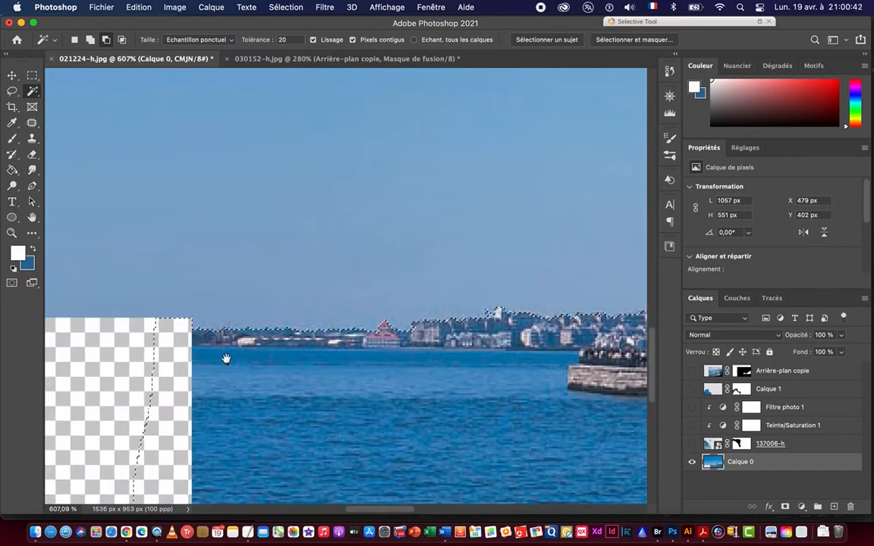
Subtract the sky patch enclosed between the statue's raised arm and face from the selection with the Lasso at 0 px feather.
{"action": "left_click_drag", "start_coordinate": [489, 304], "coordinate": [117, 303]}
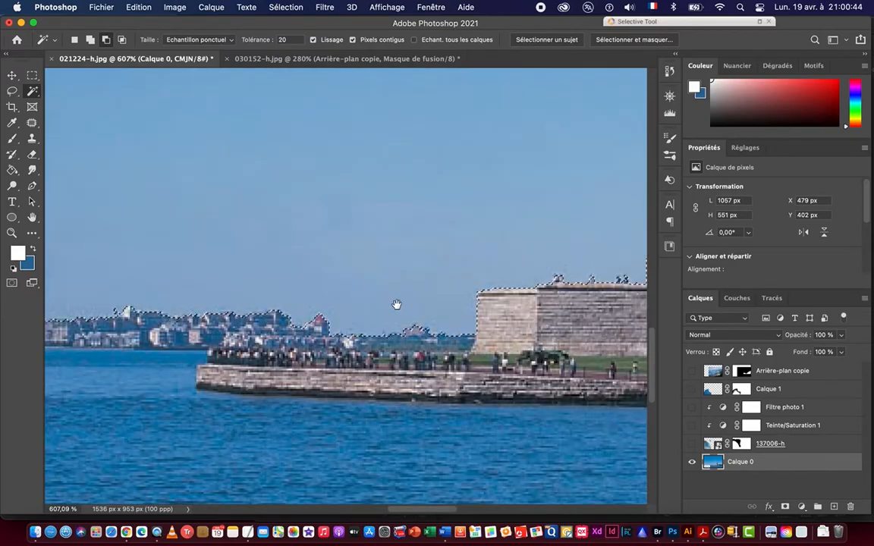
{"action": "left_click_drag", "start_coordinate": [389, 305], "coordinate": [81, 317]}
{"action": "left_click_drag", "start_coordinate": [381, 257], "coordinate": [202, 477]}
{"action": "left_click_drag", "start_coordinate": [353, 211], "coordinate": [305, 304]}
{"action": "left_click", "coordinate": [348, 300]}
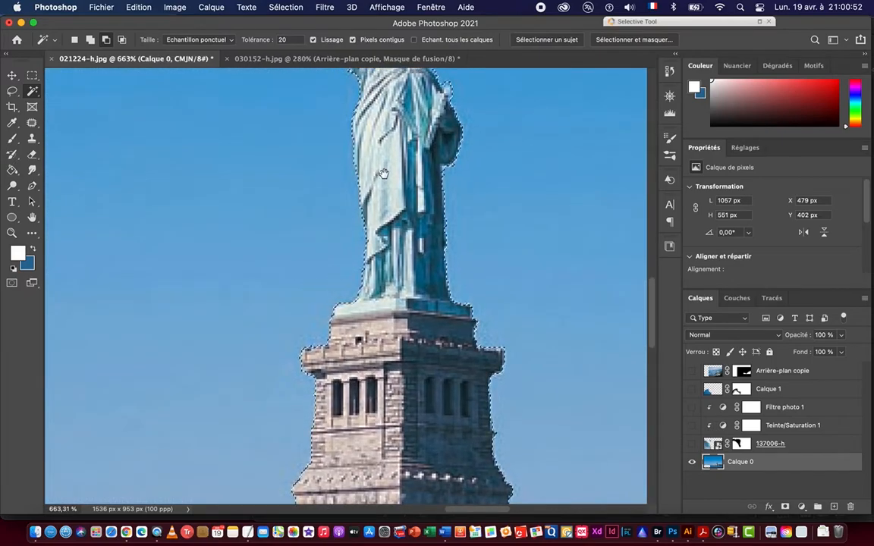
{"action": "left_click_drag", "start_coordinate": [382, 175], "coordinate": [347, 392]}
{"action": "left_click_drag", "start_coordinate": [334, 247], "coordinate": [378, 248]}
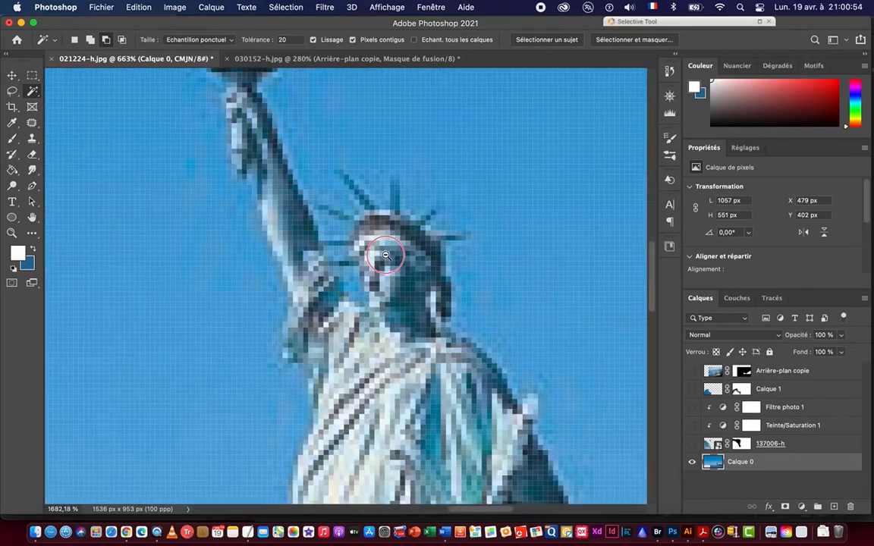
{"action": "key", "text": "l"}
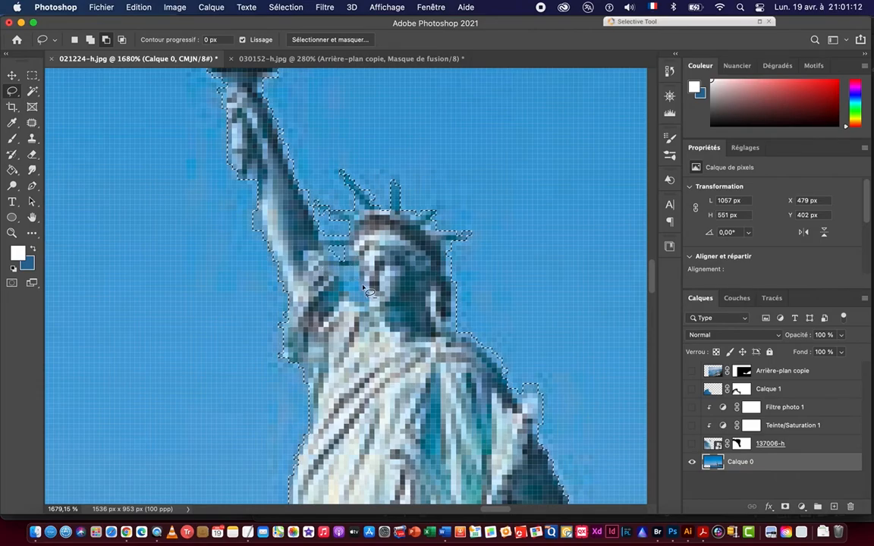
{"action": "left_click_drag", "start_coordinate": [366, 300], "coordinate": [360, 289]}
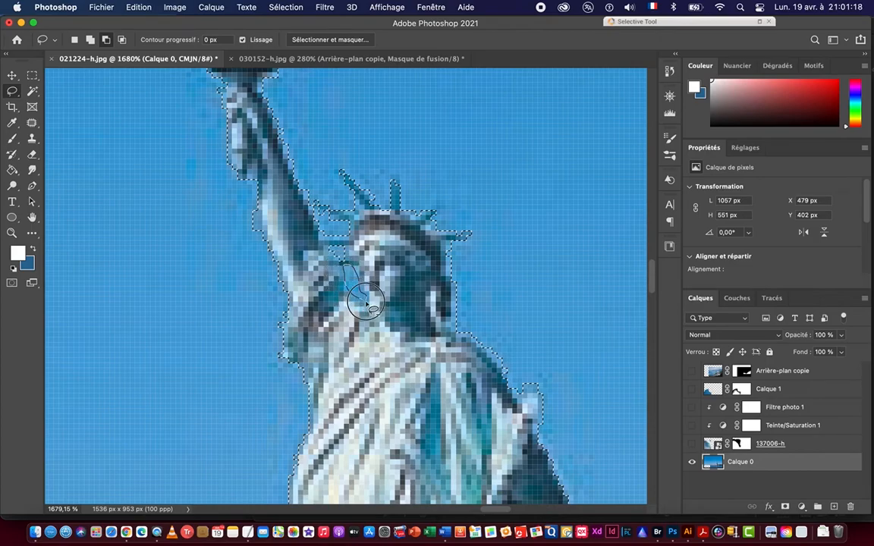
{"action": "left_click_drag", "start_coordinate": [367, 302], "coordinate": [367, 302]}
Subtract the pale halo beside the statue's shoulder, just above the tablet arm, from the selection with the Lasso.
{"action": "mouse_move", "coordinate": [296, 212]}
{"action": "left_mouse_down"}
{"action": "mouse_move", "coordinate": [302, 316]}
{"action": "mouse_move", "coordinate": [293, 205]}
{"action": "mouse_move", "coordinate": [245, 125]}
{"action": "left_mouse_up"}
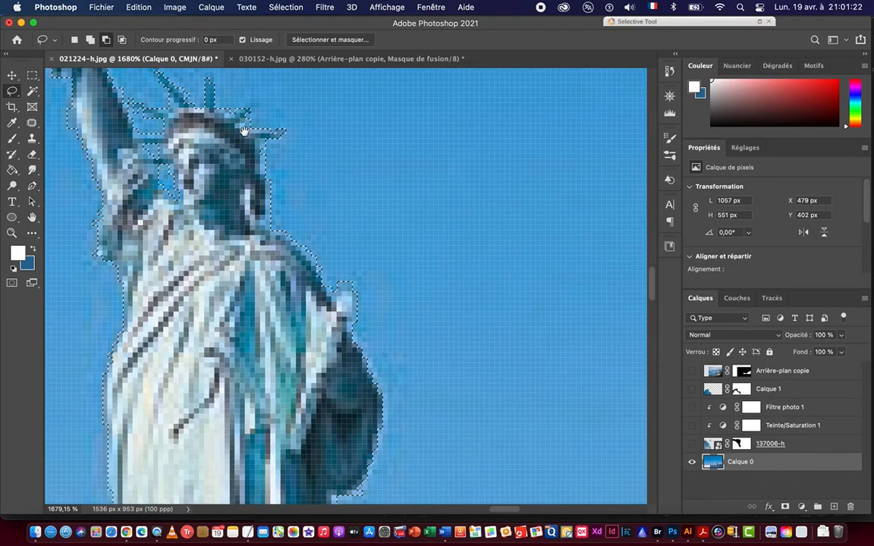
{"action": "left_click_drag", "start_coordinate": [406, 358], "coordinate": [347, 161]}
{"action": "mouse_move", "coordinate": [391, 237]}
{"action": "left_mouse_down"}
{"action": "mouse_move", "coordinate": [344, 237]}
{"action": "mouse_move", "coordinate": [397, 238]}
{"action": "left_mouse_up"}
{"action": "left_click_drag", "start_coordinate": [307, 141], "coordinate": [340, 201]}
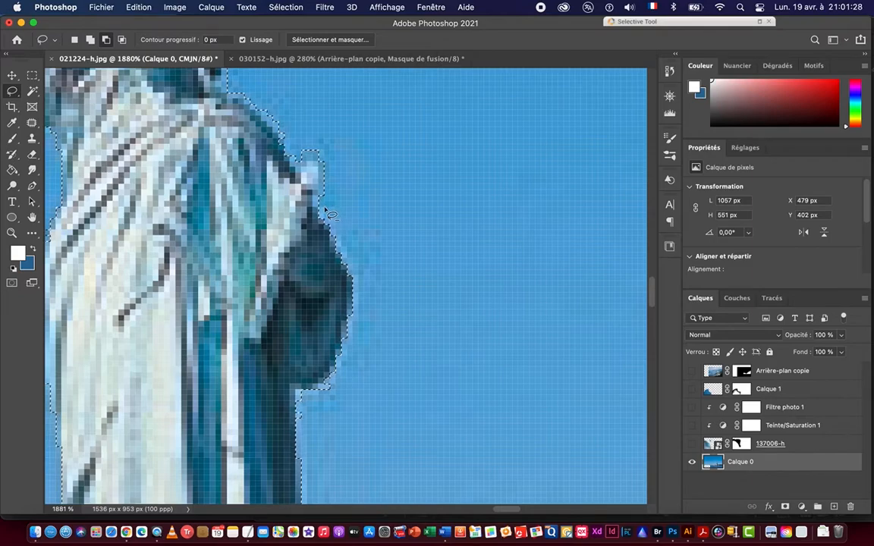
{"action": "left_click_drag", "start_coordinate": [324, 207], "coordinate": [324, 208]}
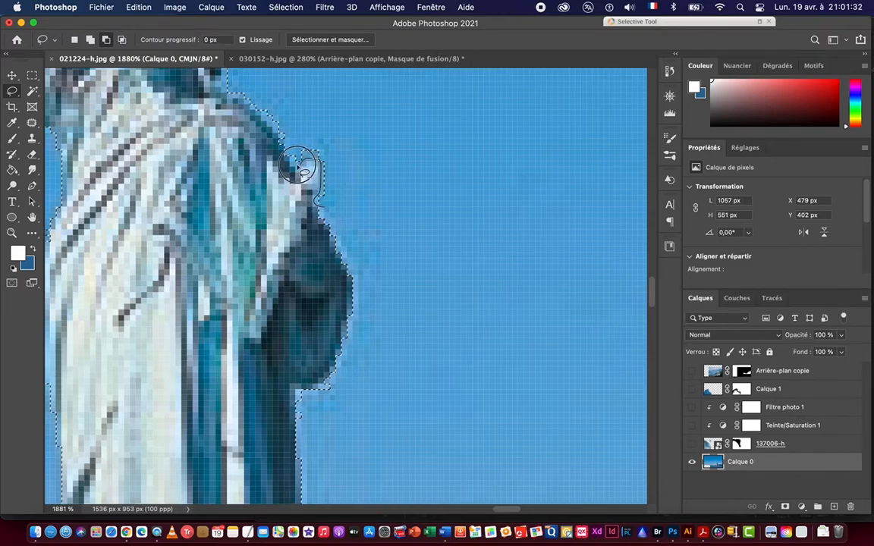
{"action": "left_click_drag", "start_coordinate": [334, 199], "coordinate": [333, 200]}
Subtract the flag and its pole above the trees from the selection with a Lasso outline following the treetops.
{"action": "mouse_move", "coordinate": [286, 116]}
{"action": "left_mouse_down"}
{"action": "mouse_move", "coordinate": [294, 131]}
{"action": "mouse_move", "coordinate": [224, 87]}
{"action": "mouse_move", "coordinate": [240, 112]}
{"action": "left_mouse_up"}
{"action": "scroll", "coordinate": [358, 199], "scroll_direction": "down", "scroll_amount": 5}
{"action": "left_click_drag", "start_coordinate": [425, 353], "coordinate": [308, 187]}
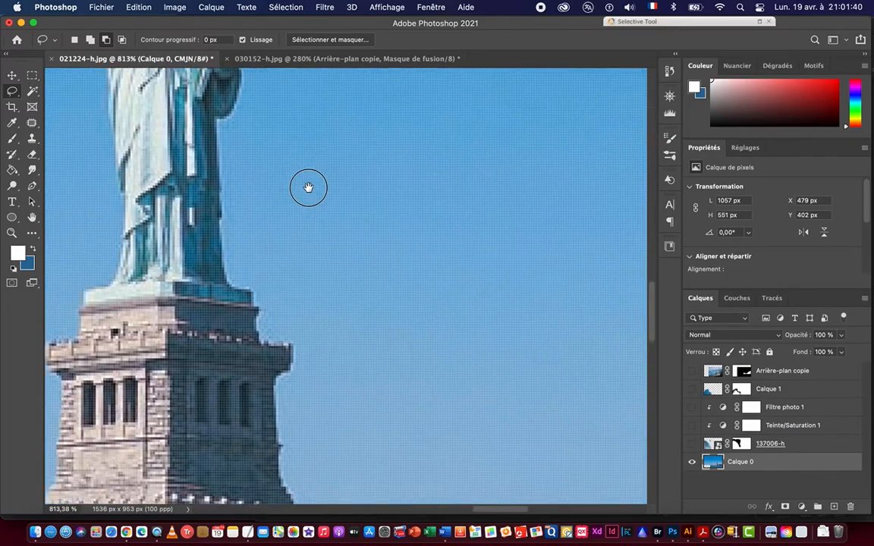
{"action": "left_click_drag", "start_coordinate": [402, 419], "coordinate": [353, 205]}
{"action": "left_click_drag", "start_coordinate": [453, 336], "coordinate": [295, 188]}
{"action": "left_click_drag", "start_coordinate": [517, 261], "coordinate": [317, 266]}
{"action": "left_click_drag", "start_coordinate": [458, 285], "coordinate": [390, 285]}
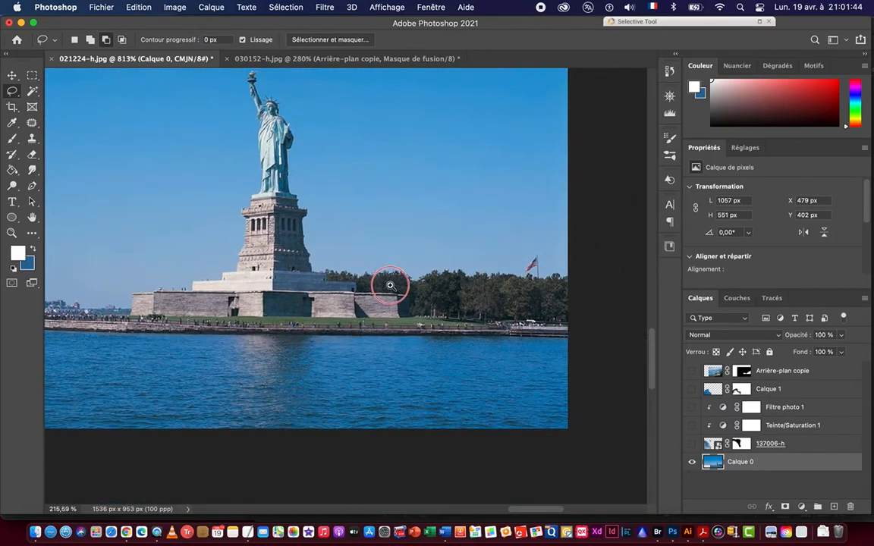
{"action": "left_click_drag", "start_coordinate": [554, 275], "coordinate": [621, 284]}
{"action": "left_click_drag", "start_coordinate": [504, 268], "coordinate": [536, 273]}
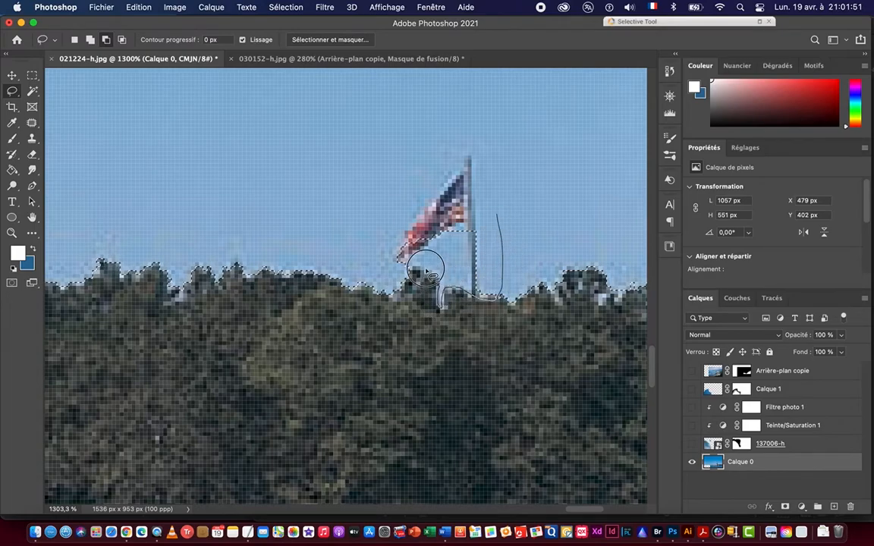
{"action": "mouse_move", "coordinate": [425, 271]}
{"action": "left_mouse_down"}
{"action": "mouse_move", "coordinate": [487, 223]}
{"action": "mouse_move", "coordinate": [497, 229]}
{"action": "left_mouse_up"}
{"action": "mouse_move", "coordinate": [524, 277]}
{"action": "left_mouse_down"}
{"action": "mouse_move", "coordinate": [433, 283]}
{"action": "mouse_move", "coordinate": [353, 256]}
{"action": "mouse_move", "coordinate": [492, 281]}
{"action": "left_mouse_up"}
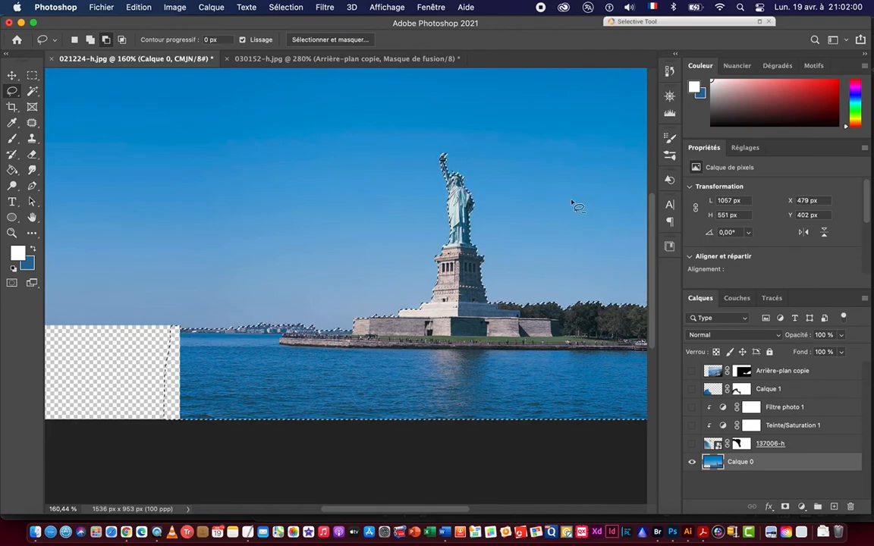
Save the selection as a new channel in 021224-h.jpg, leaving the name empty, and check it among the channels.
{"action": "left_click", "coordinate": [279, 10]}
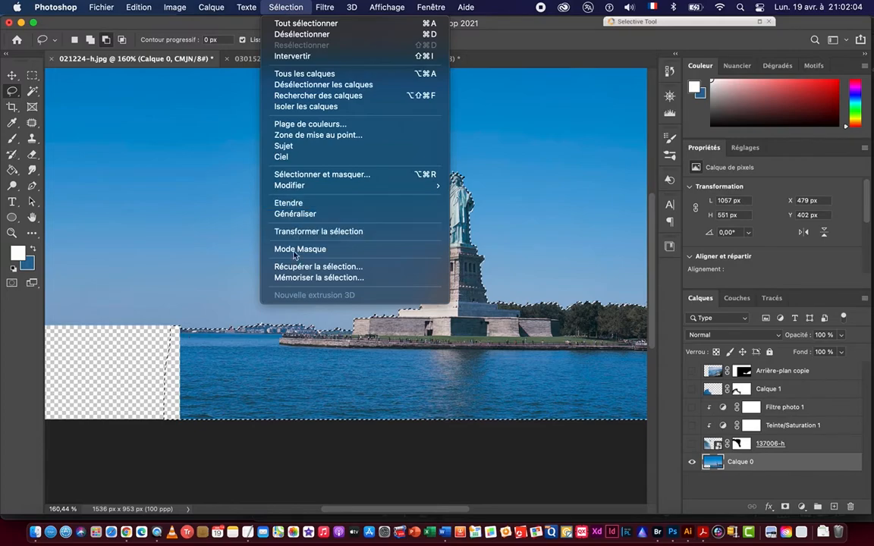
{"action": "left_click", "coordinate": [307, 277]}
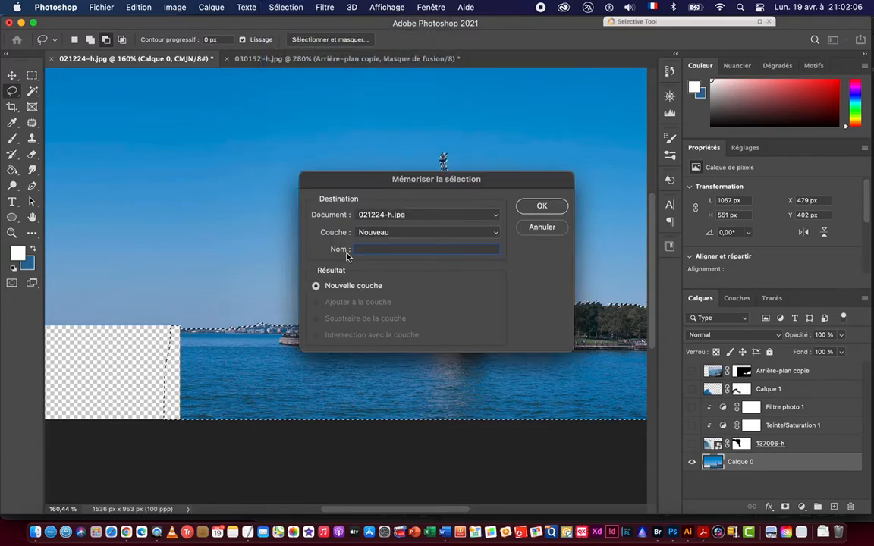
{"action": "left_click", "coordinate": [540, 208]}
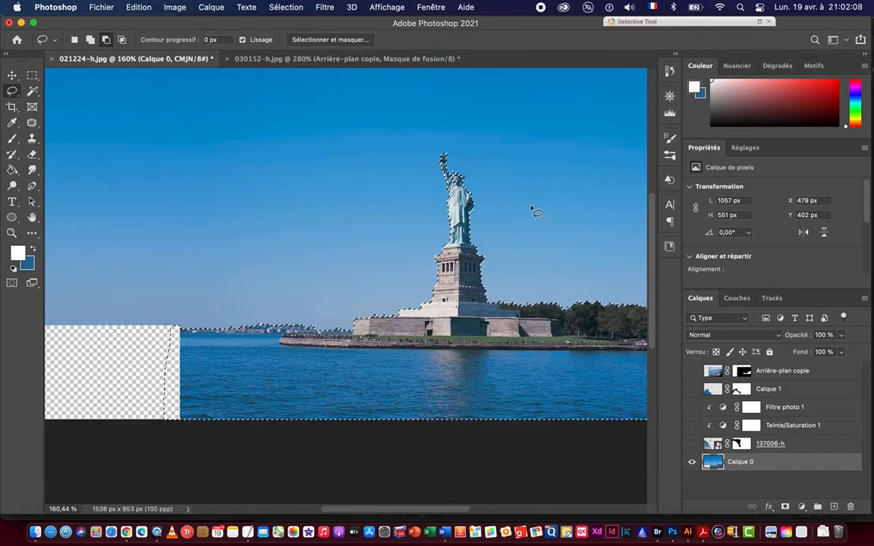
{"action": "left_click", "coordinate": [742, 302]}
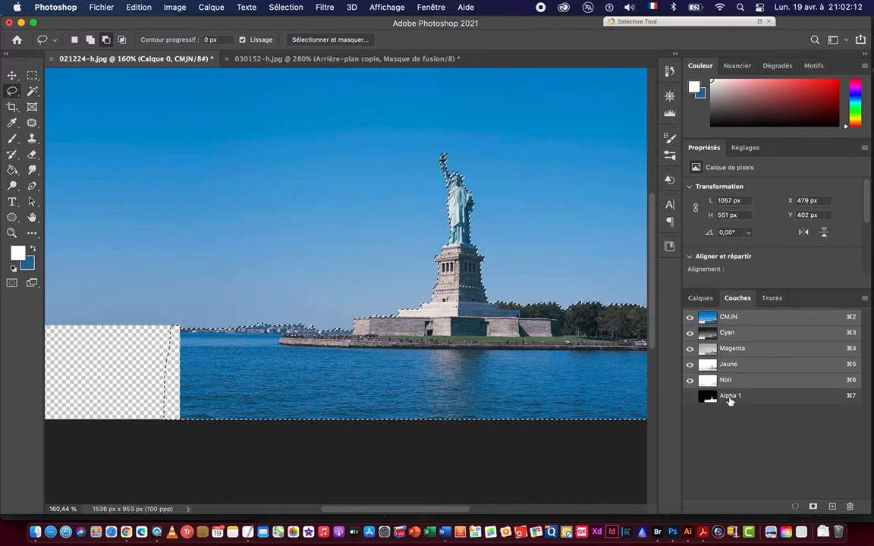
{"action": "left_click", "coordinate": [700, 298]}
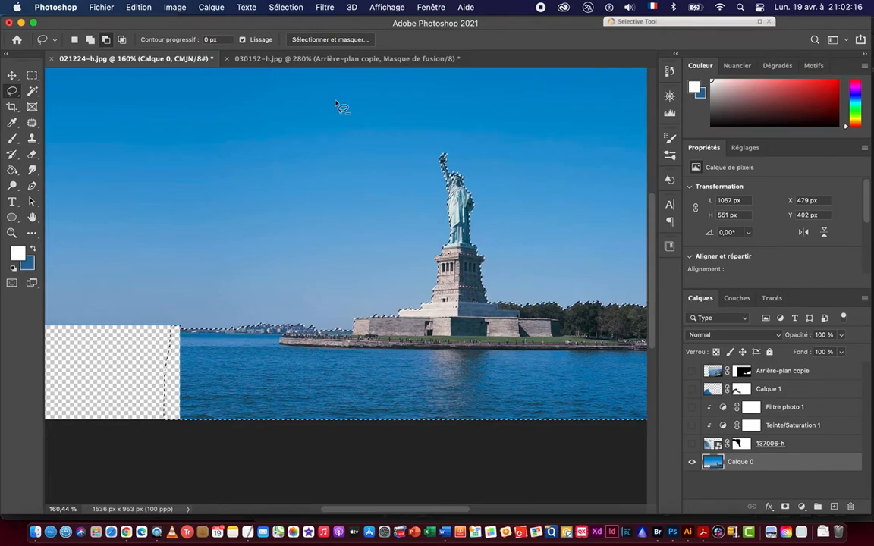
Add a layer mask to Calque 0 from the active selection and make all the hidden layers visible again.
{"action": "mouse_move", "coordinate": [541, 252]}
{"action": "left_mouse_down"}
{"action": "mouse_move", "coordinate": [418, 239]}
{"action": "mouse_move", "coordinate": [459, 241]}
{"action": "left_mouse_up"}
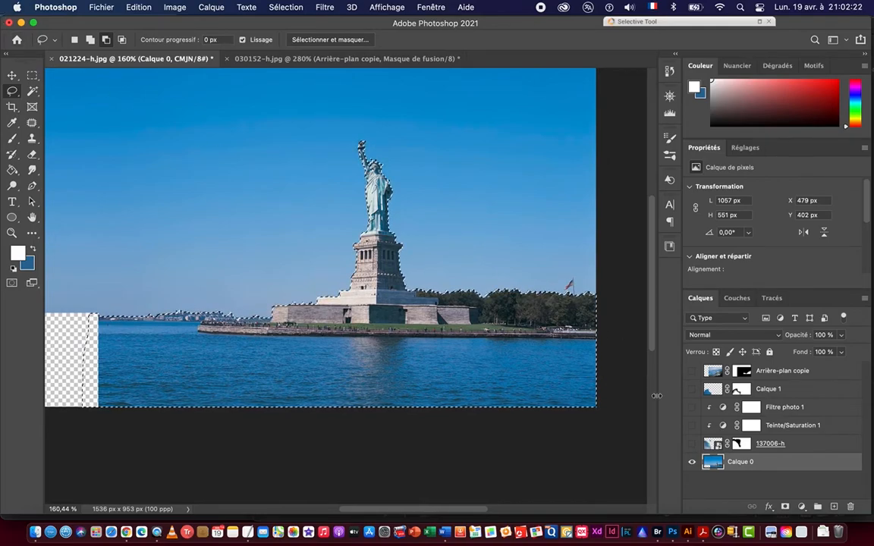
{"action": "left_click", "coordinate": [785, 507]}
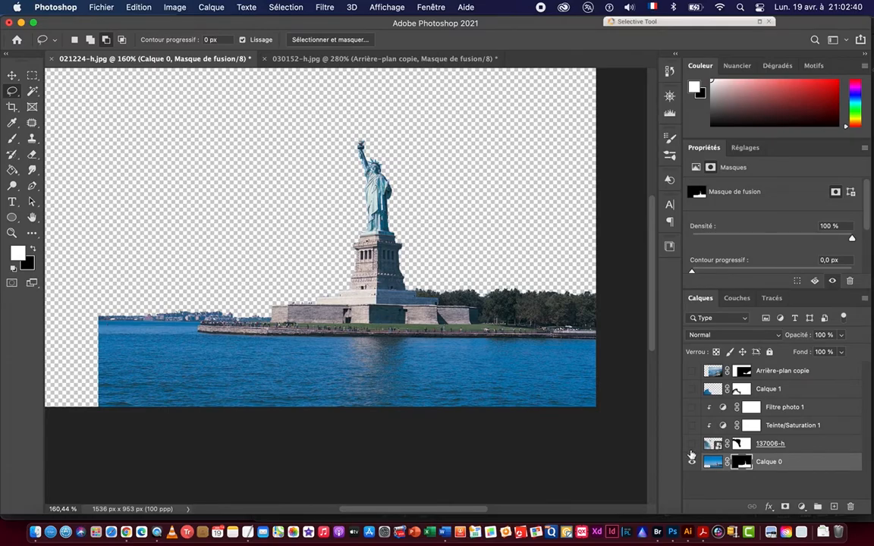
{"action": "left_click_drag", "start_coordinate": [691, 448], "coordinate": [692, 376]}
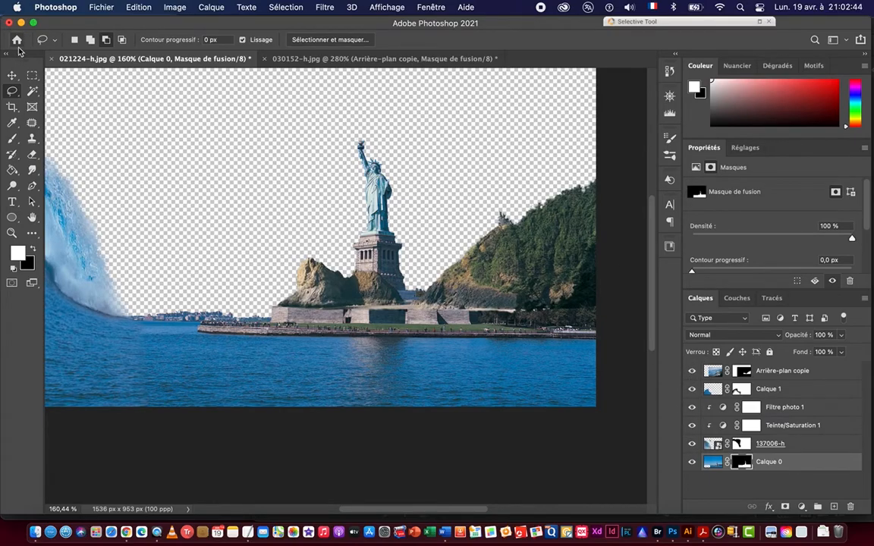
Move the Arrière-plan copie layer beneath Calque 0 so the cliffs sit behind the statue and island.
{"action": "left_click", "coordinate": [12, 75]}
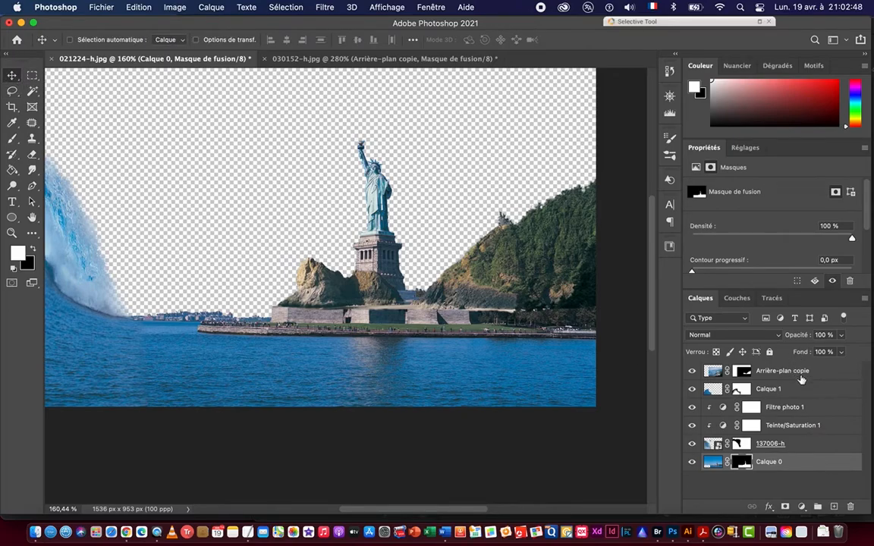
{"action": "left_click_drag", "start_coordinate": [794, 370], "coordinate": [798, 473]}
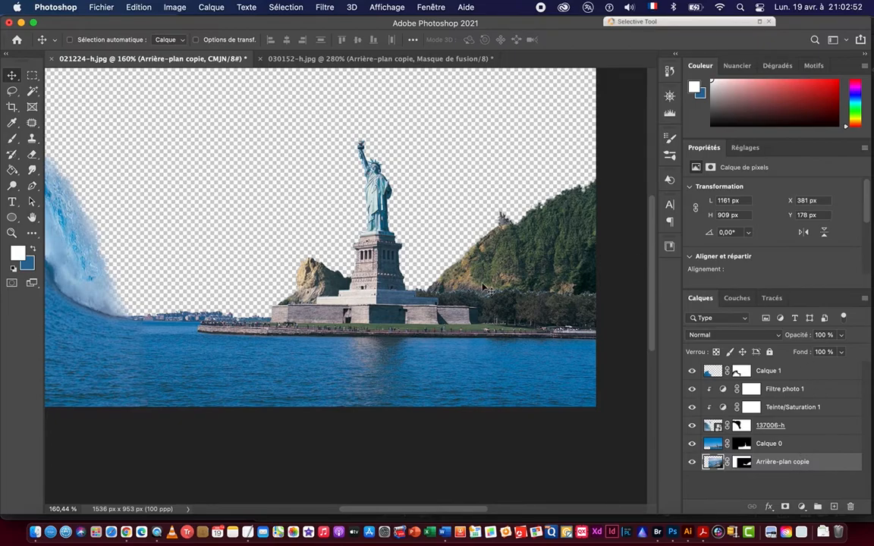
{"action": "left_click_drag", "start_coordinate": [484, 316], "coordinate": [529, 307]}
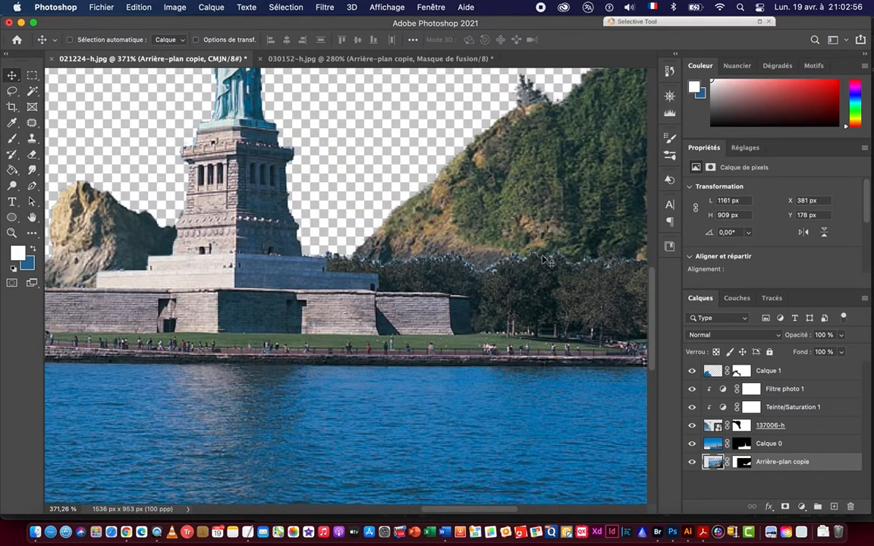
{"action": "mouse_move", "coordinate": [565, 256]}
{"action": "left_mouse_down"}
{"action": "mouse_move", "coordinate": [427, 261]}
{"action": "mouse_move", "coordinate": [484, 257]}
{"action": "mouse_move", "coordinate": [559, 271]}
{"action": "left_mouse_up"}
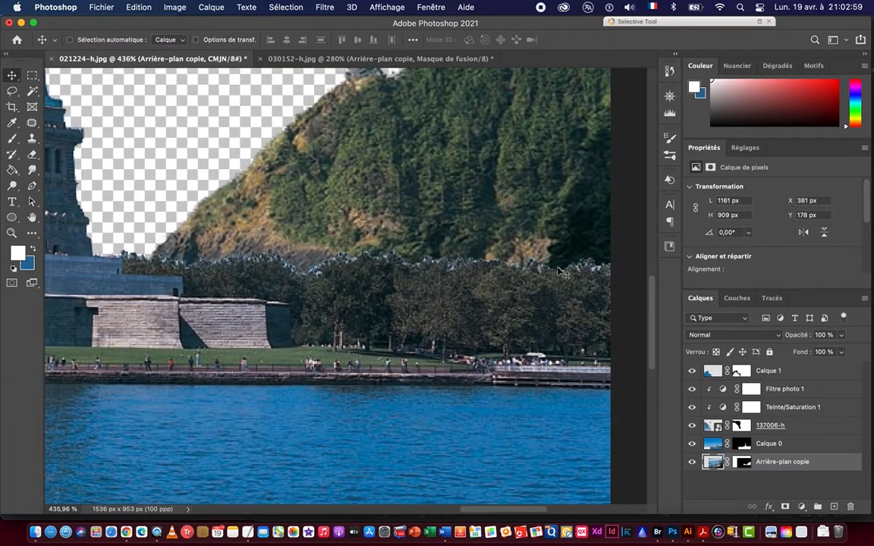
Make Calque 0 the active layer and load its layer mask as a selection.
{"action": "left_click", "coordinate": [715, 445]}
{"action": "key", "text": "super"}
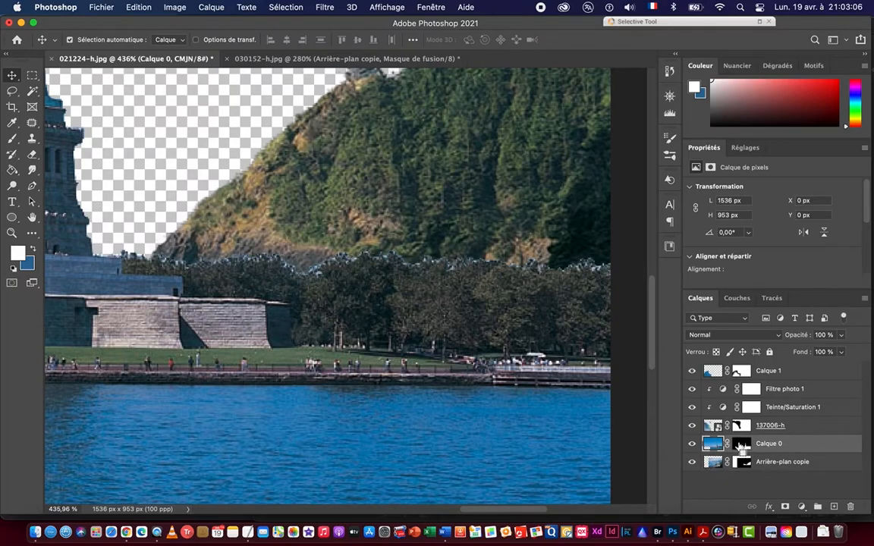
{"action": "left_click", "coordinate": [739, 448], "text": "super"}
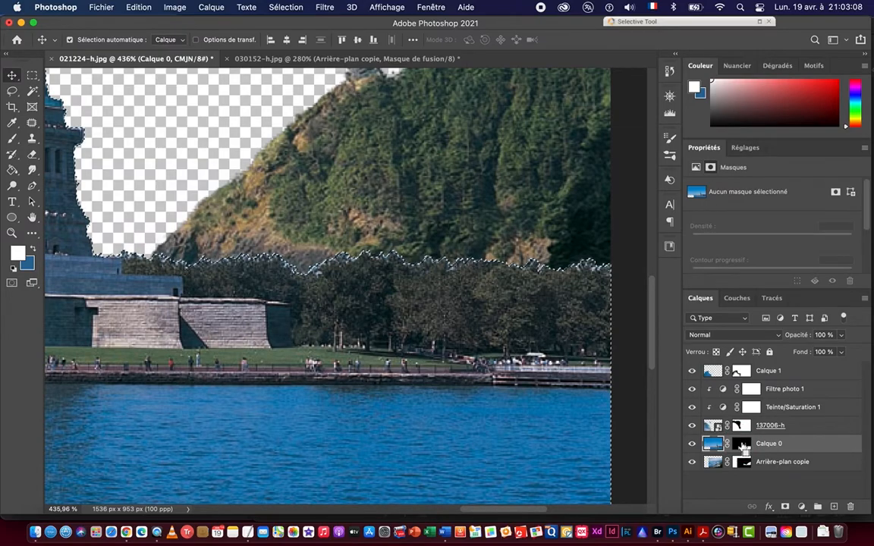
Open Select and Mask for the loaded selection and set the contrast to 30% and the edge shift to -70%.
{"action": "left_click_drag", "start_coordinate": [460, 289], "coordinate": [398, 292]}
{"action": "left_click_drag", "start_coordinate": [512, 366], "coordinate": [570, 365]}
{"action": "left_click_drag", "start_coordinate": [501, 366], "coordinate": [531, 362]}
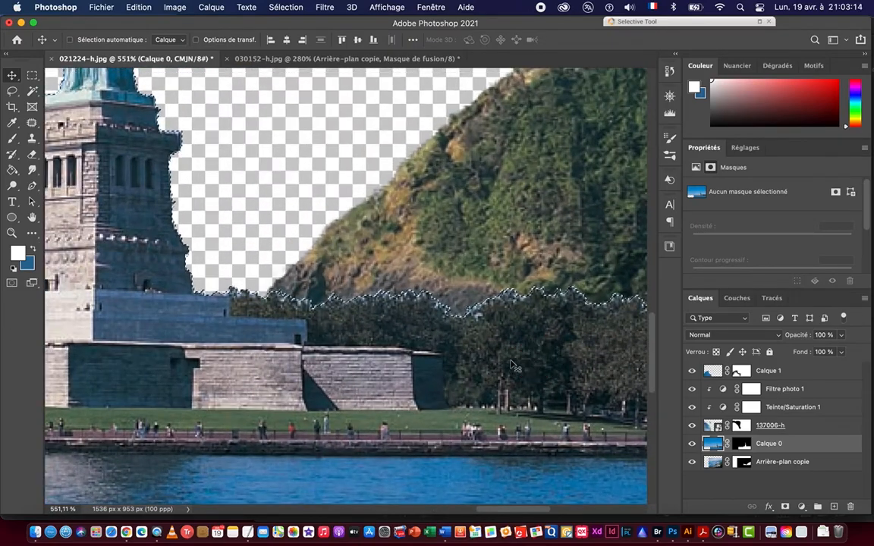
{"action": "left_click", "coordinate": [286, 8]}
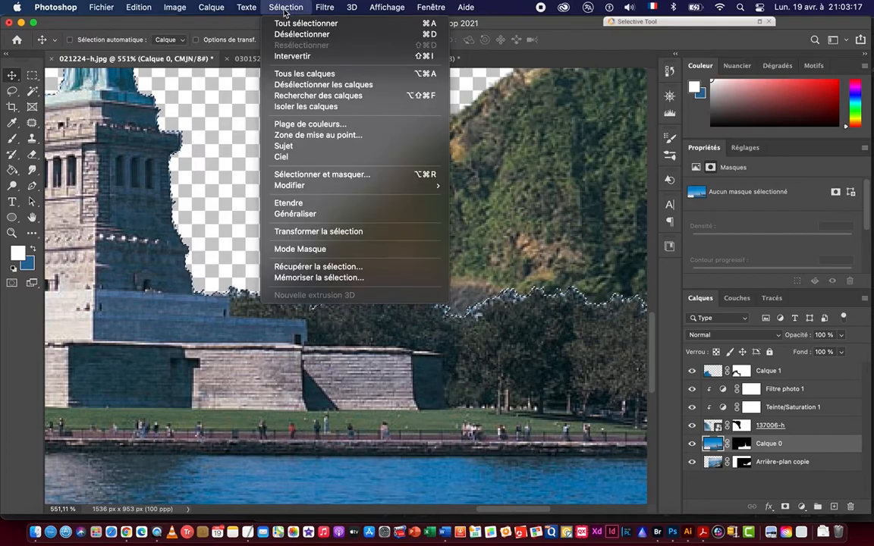
{"action": "left_click", "coordinate": [302, 175]}
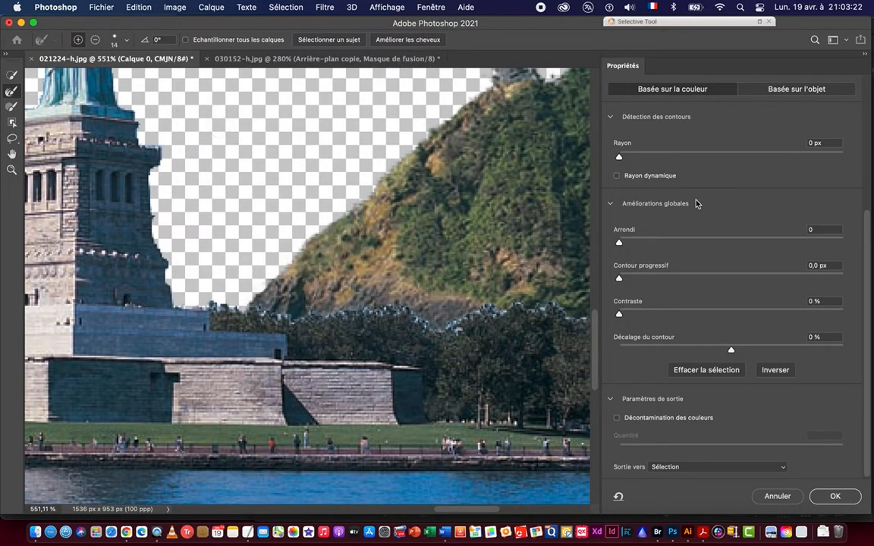
{"action": "left_click_drag", "start_coordinate": [620, 316], "coordinate": [687, 316]}
{"action": "scroll", "coordinate": [729, 440], "scroll_direction": "down", "scroll_amount": 1}
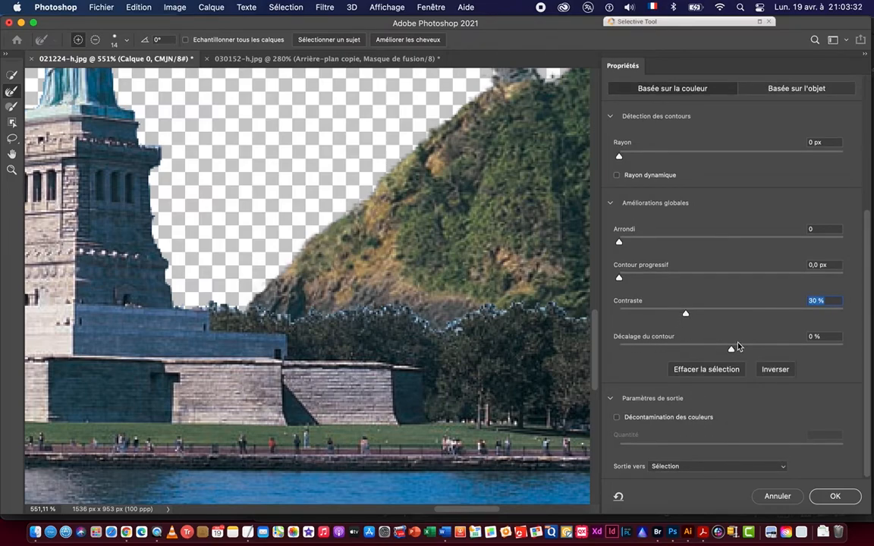
{"action": "left_click_drag", "start_coordinate": [732, 351], "coordinate": [653, 351]}
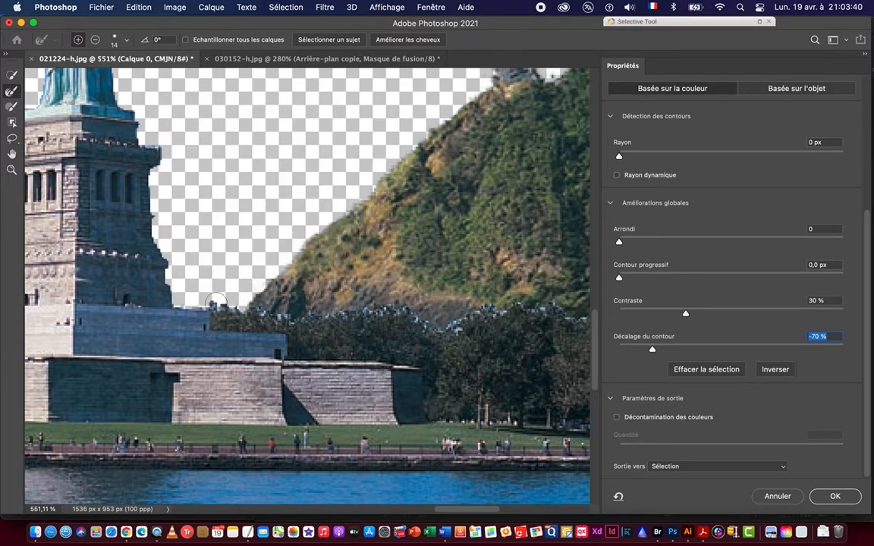
Brush along the island's treetops with the Refine Edge Brush to clean the sky fringe, and output the result as a selection.
{"action": "mouse_move", "coordinate": [212, 300]}
{"action": "left_mouse_down"}
{"action": "mouse_move", "coordinate": [303, 315]}
{"action": "mouse_move", "coordinate": [400, 305]}
{"action": "mouse_move", "coordinate": [429, 327]}
{"action": "mouse_move", "coordinate": [480, 310]}
{"action": "mouse_move", "coordinate": [552, 310]}
{"action": "mouse_move", "coordinate": [465, 316]}
{"action": "mouse_move", "coordinate": [300, 299]}
{"action": "left_mouse_up"}
{"action": "mouse_move", "coordinate": [302, 263]}
{"action": "left_mouse_down"}
{"action": "mouse_move", "coordinate": [412, 299]}
{"action": "mouse_move", "coordinate": [576, 297]}
{"action": "mouse_move", "coordinate": [553, 304]}
{"action": "mouse_move", "coordinate": [326, 289]}
{"action": "left_mouse_up"}
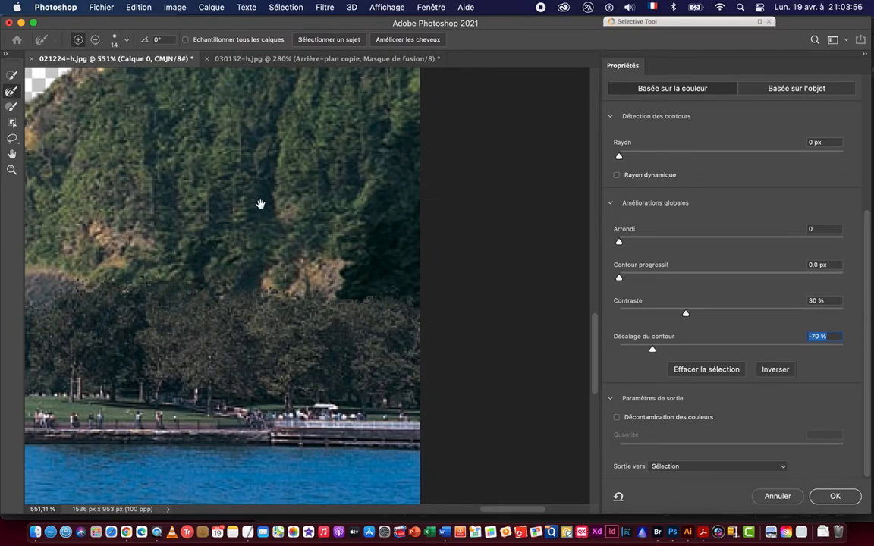
{"action": "left_click_drag", "start_coordinate": [259, 202], "coordinate": [481, 247]}
{"action": "left_click_drag", "start_coordinate": [424, 250], "coordinate": [359, 252]}
{"action": "left_click_drag", "start_coordinate": [293, 240], "coordinate": [369, 258]}
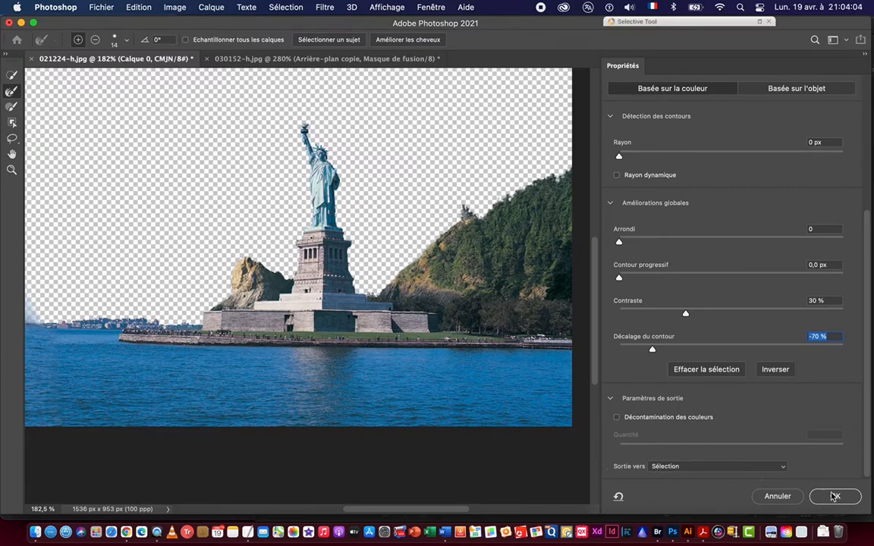
{"action": "left_click", "coordinate": [835, 496]}
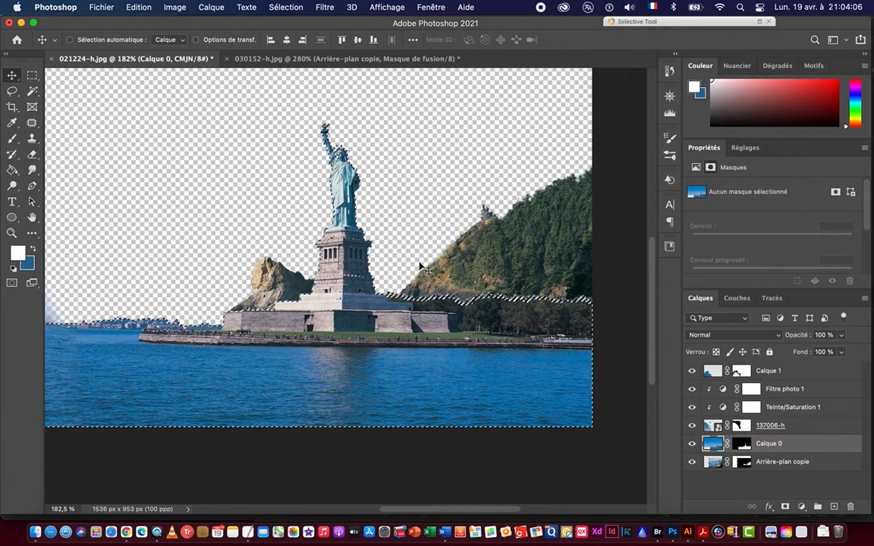
Invert the selection and paint black with the Brush on Calque 0's layer mask along the treetops to remove the fringe, then clear the selection.
{"action": "left_click", "coordinate": [742, 444]}
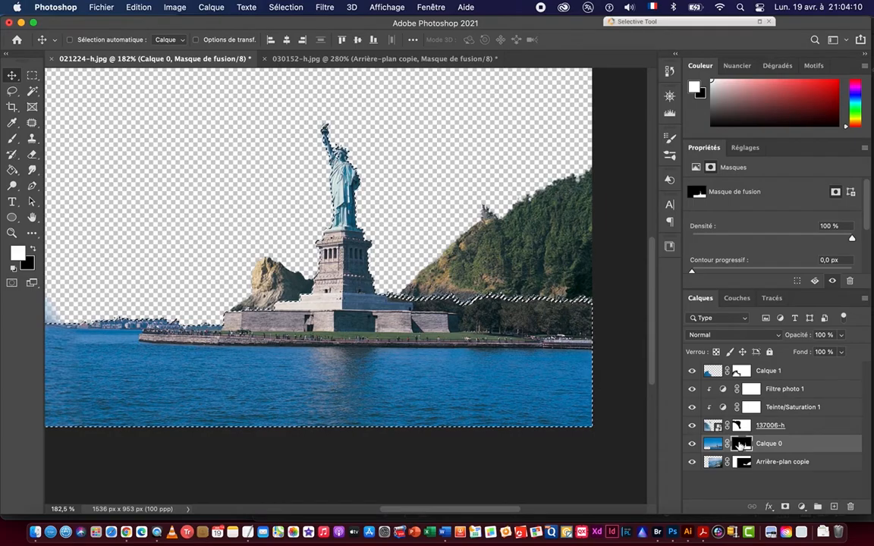
{"action": "left_click_drag", "start_coordinate": [440, 290], "coordinate": [410, 286]}
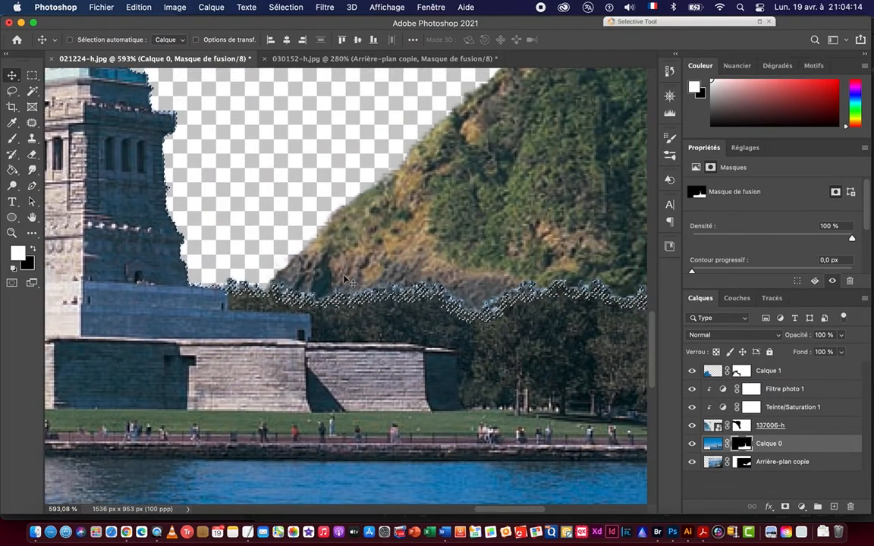
{"action": "scroll", "coordinate": [409, 286], "scroll_direction": "down", "scroll_amount": 2}
{"action": "left_click", "coordinate": [12, 139]}
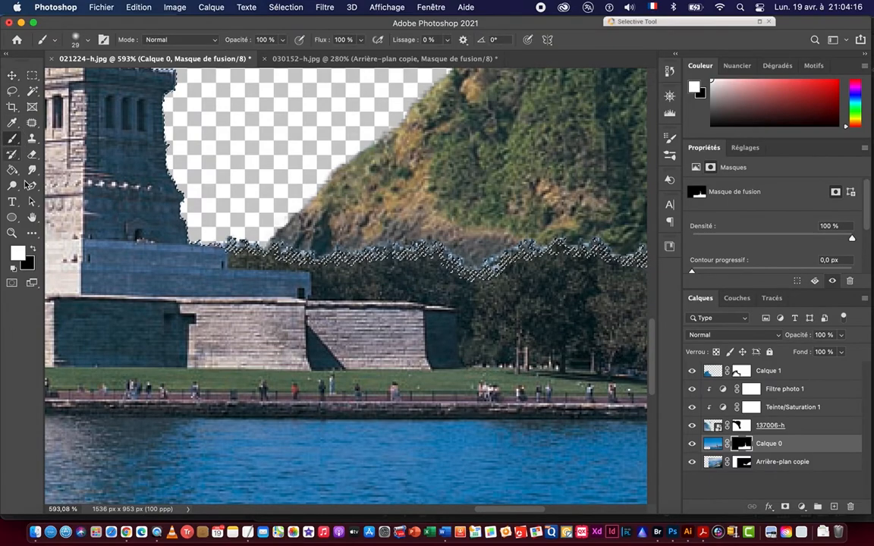
{"action": "left_click", "coordinate": [32, 250]}
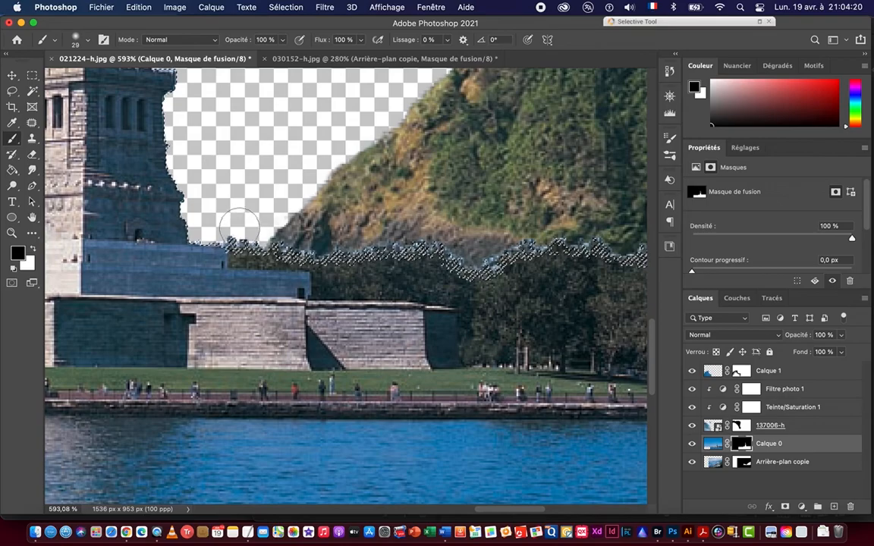
{"action": "left_click_drag", "start_coordinate": [216, 213], "coordinate": [259, 233]}
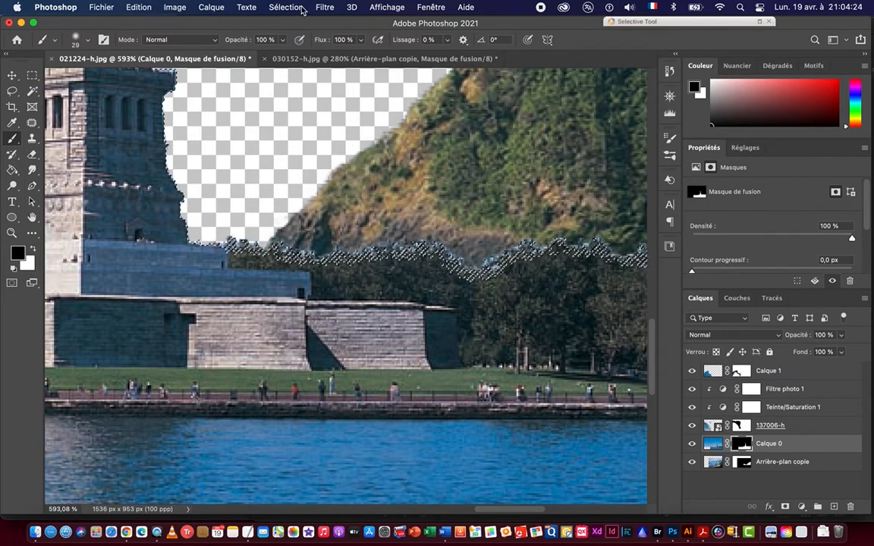
{"action": "left_click", "coordinate": [278, 9]}
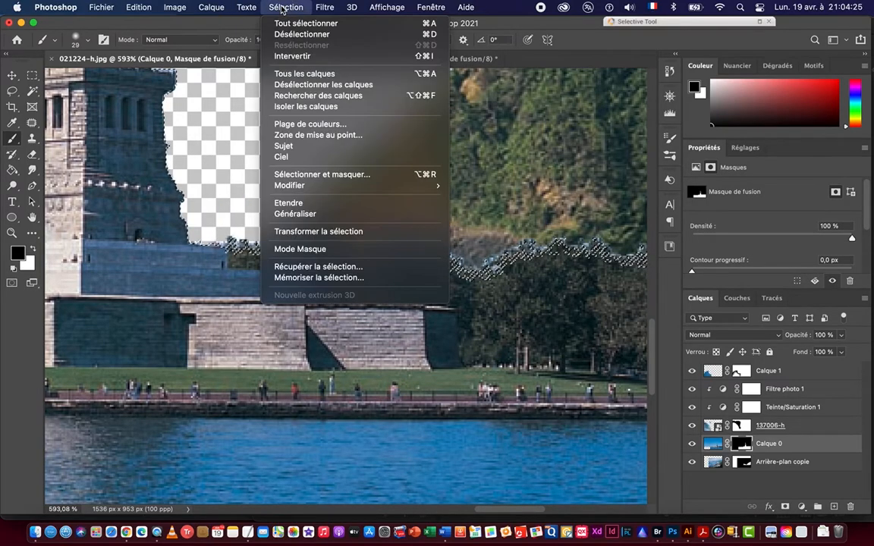
{"action": "left_click", "coordinate": [289, 57]}
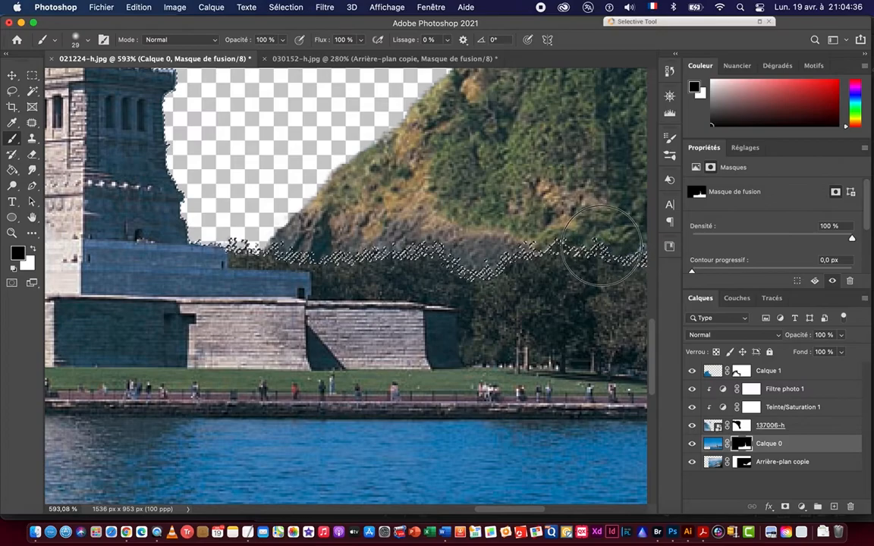
{"action": "left_click_drag", "start_coordinate": [594, 244], "coordinate": [317, 226]}
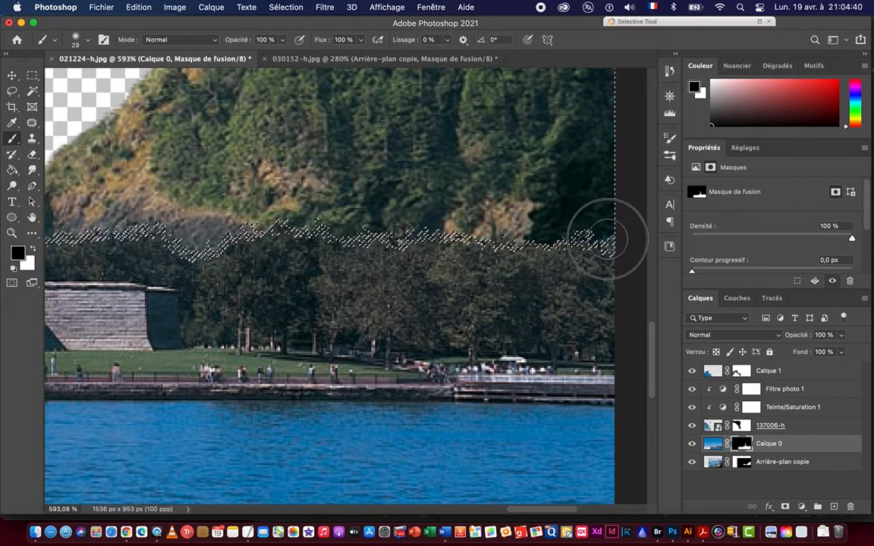
{"action": "left_click_drag", "start_coordinate": [418, 211], "coordinate": [359, 218]}
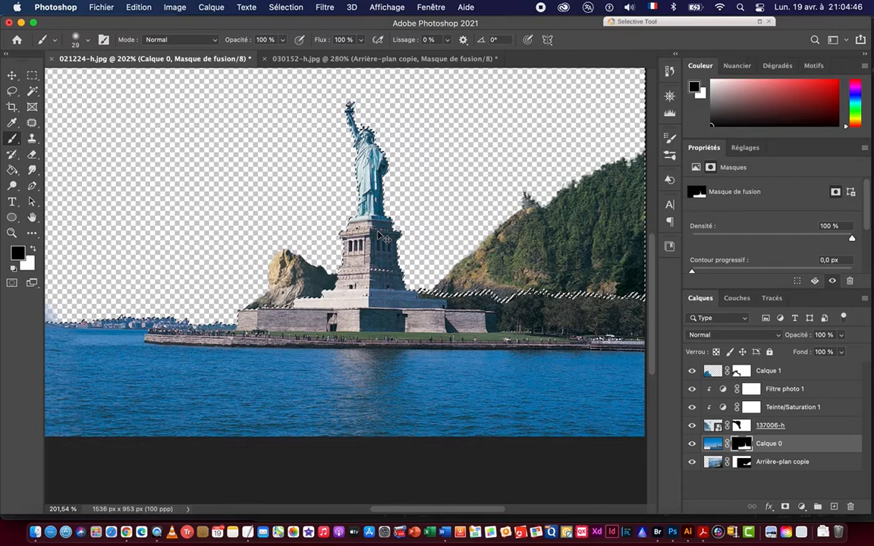
{"action": "key", "text": "super+d"}
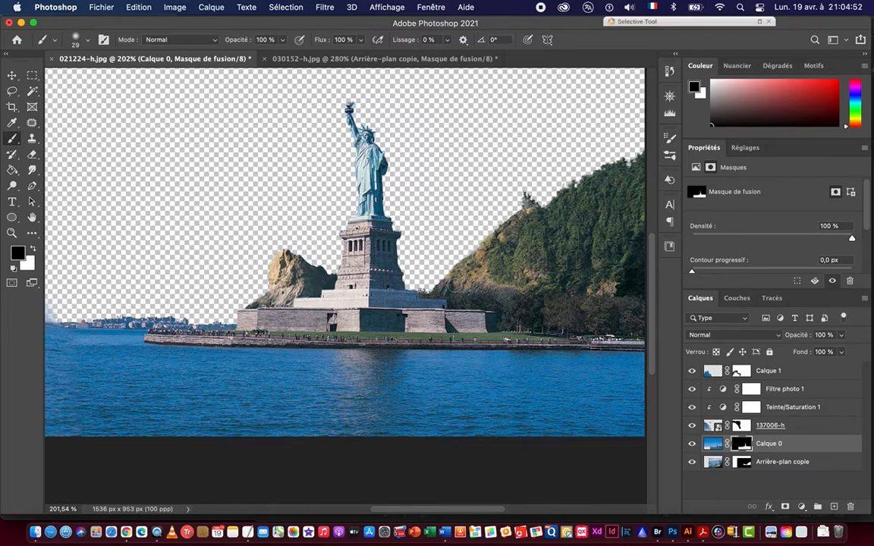
Create a new empty layer and move it to the bottom of the layer stack, beneath Arrière-plan copie.
{"action": "scroll", "coordinate": [429, 252], "scroll_direction": "down", "scroll_amount": 5}
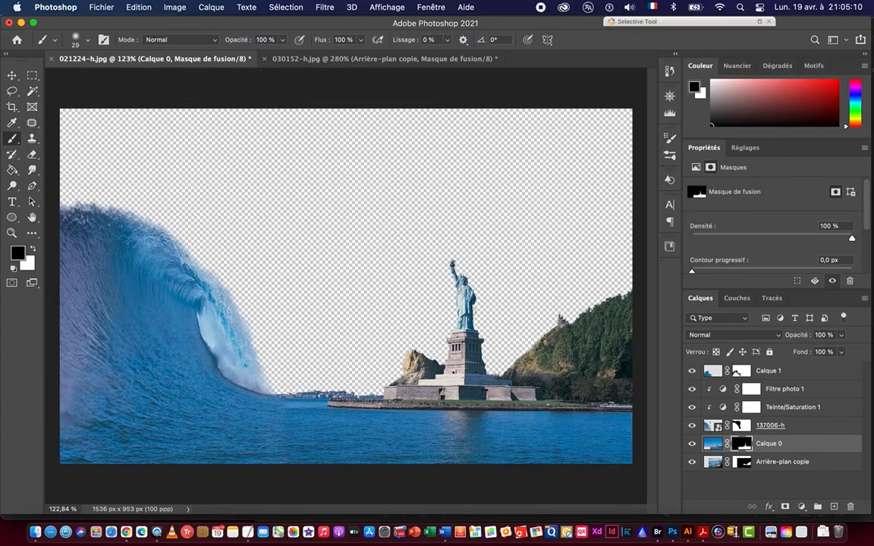
{"action": "left_click", "coordinate": [836, 508]}
{"action": "left_click_drag", "start_coordinate": [781, 444], "coordinate": [785, 492]}
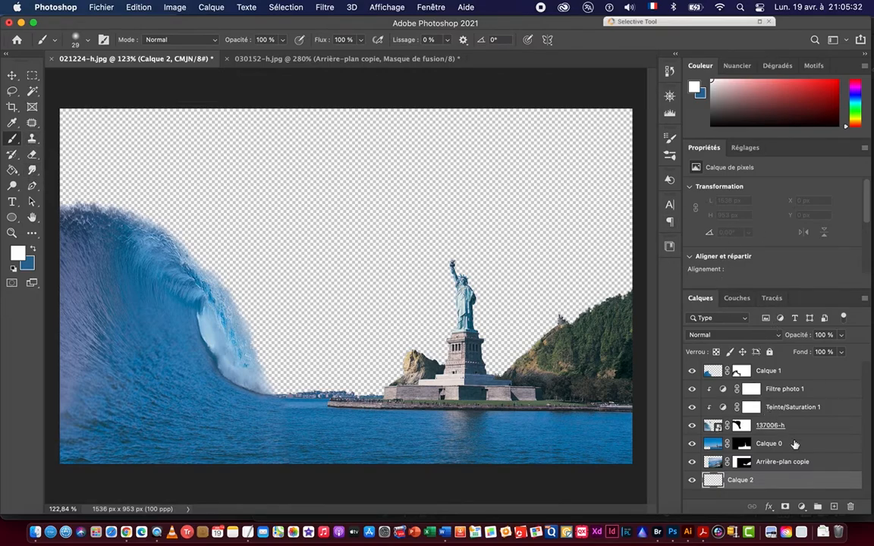
Add a linear gradient fill behind all the images using the last Violets preset, running from peach at the horizon to blue at the top.
{"action": "left_click", "coordinate": [801, 506]}
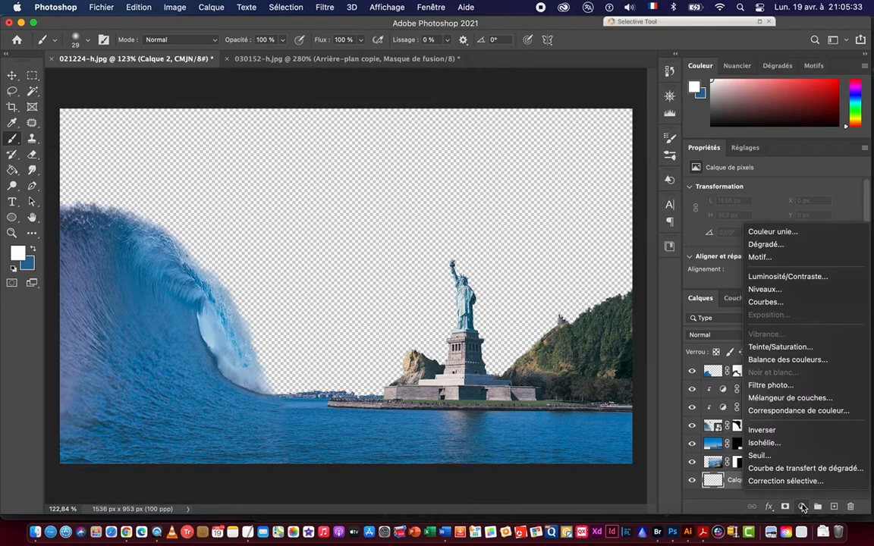
{"action": "left_click", "coordinate": [768, 245]}
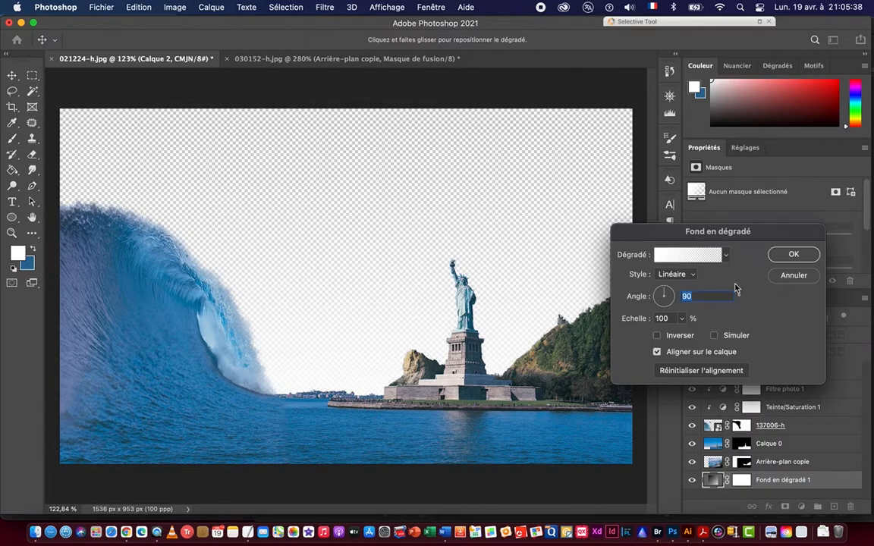
{"action": "left_click", "coordinate": [726, 257]}
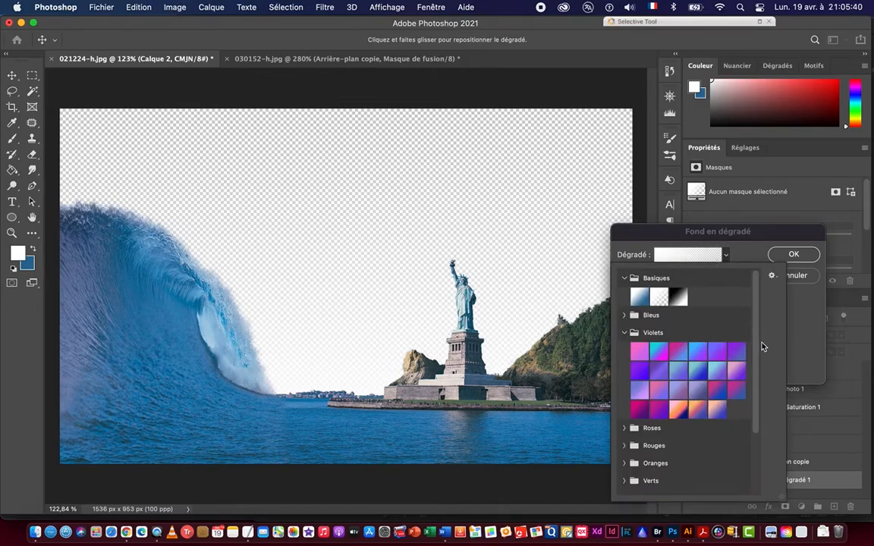
{"action": "left_click_drag", "start_coordinate": [756, 328], "coordinate": [760, 362]}
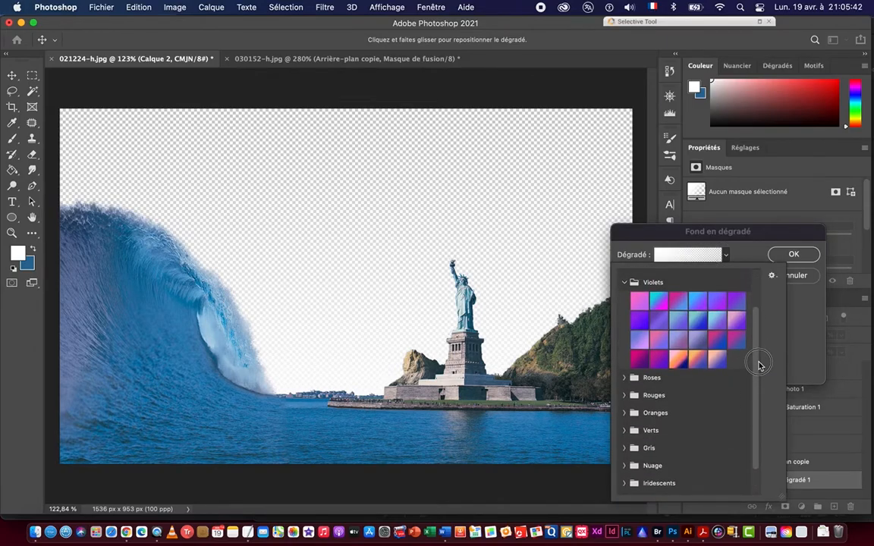
{"action": "left_click", "coordinate": [697, 360]}
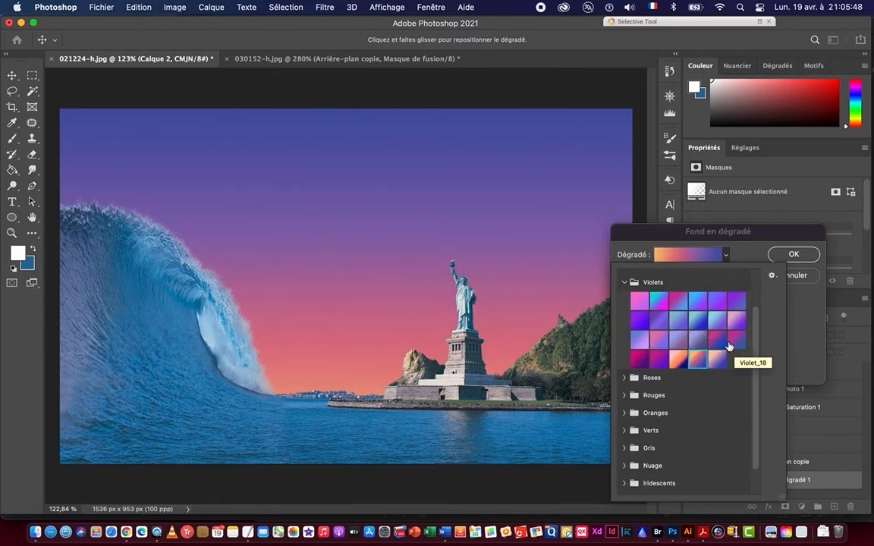
{"action": "left_click", "coordinate": [713, 362]}
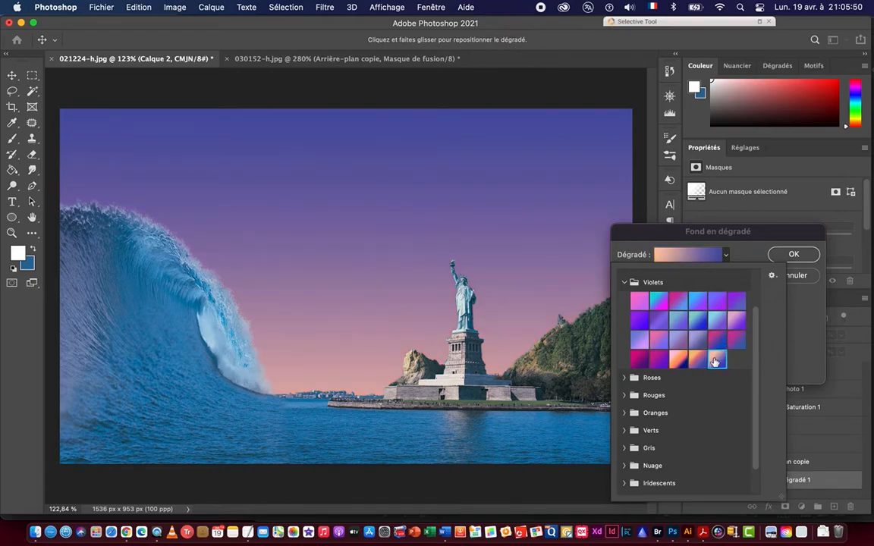
{"action": "left_click", "coordinate": [814, 363]}
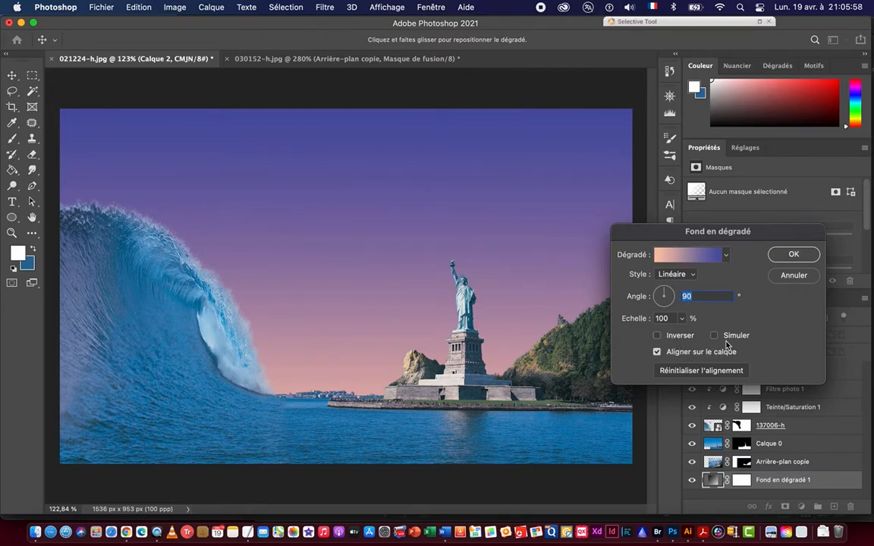
{"action": "left_click", "coordinate": [676, 339]}
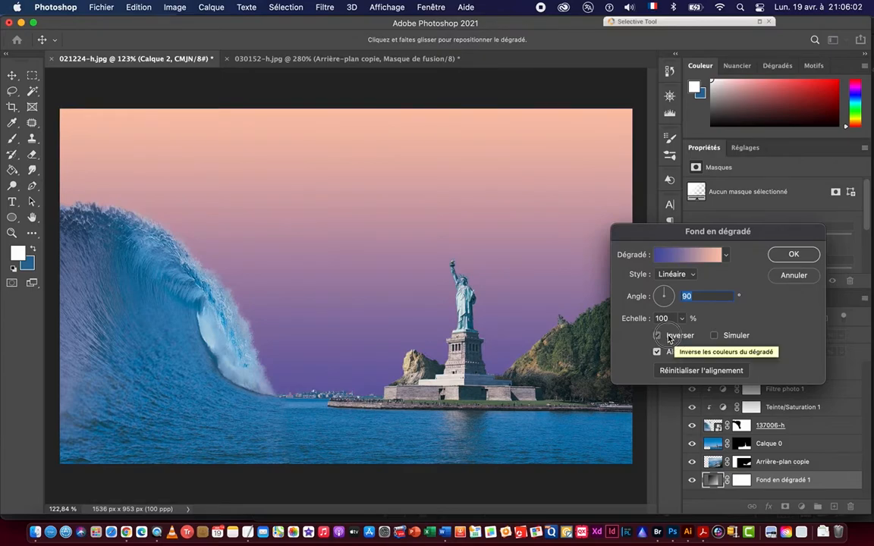
{"action": "left_click", "coordinate": [669, 338]}
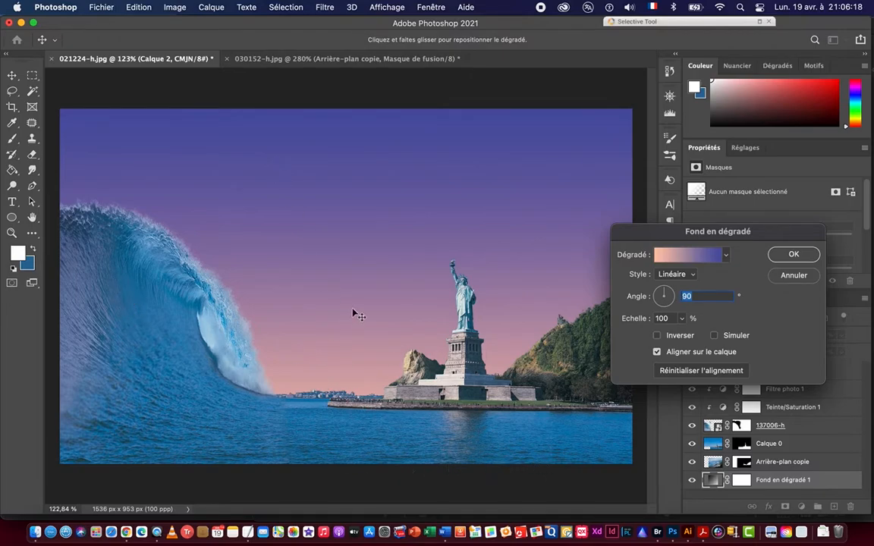
{"action": "left_click", "coordinate": [791, 256]}
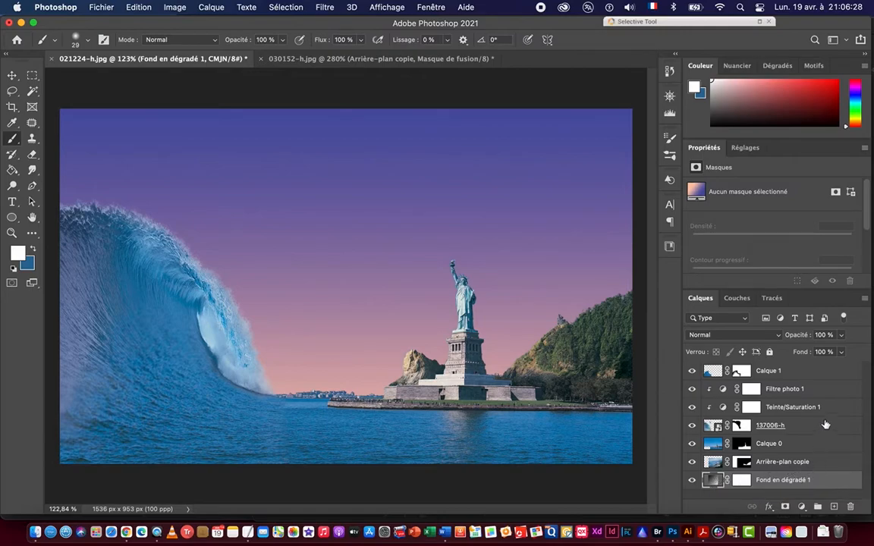
Add a gradient map adjustment layer above Calque 1 and give it the same peach-to-blue preset from the Violets group.
{"action": "left_click", "coordinate": [793, 372]}
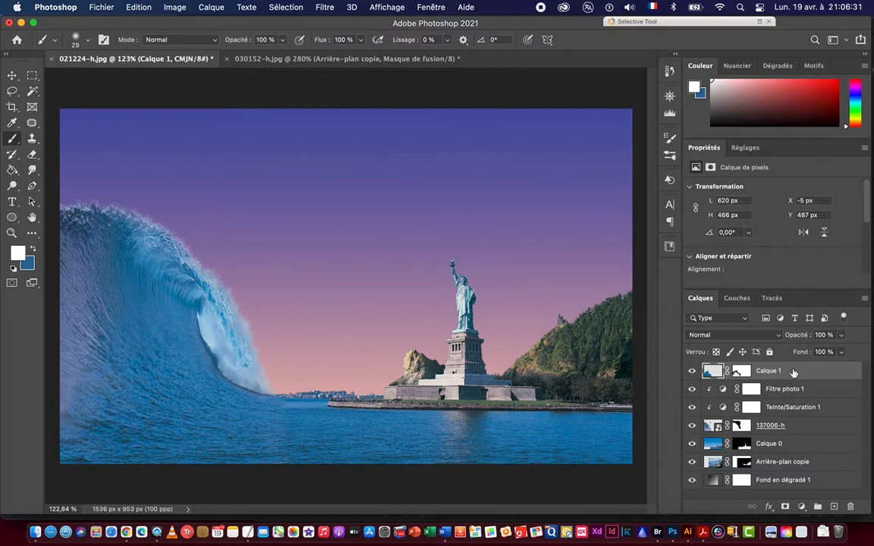
{"action": "left_click", "coordinate": [801, 507]}
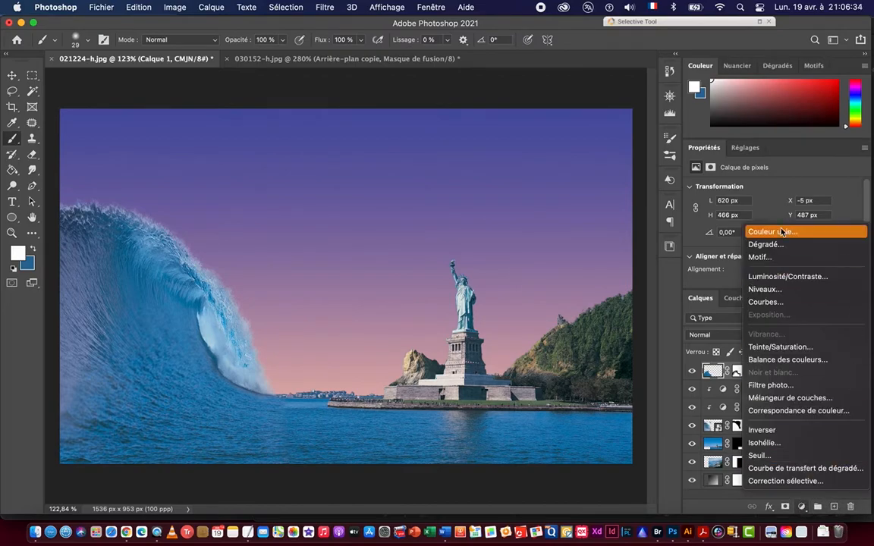
{"action": "left_click", "coordinate": [794, 468]}
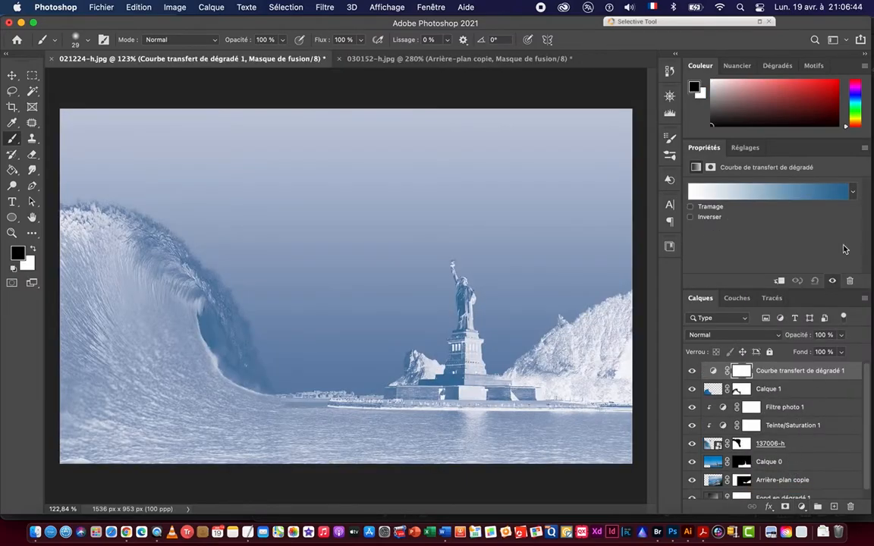
{"action": "left_click", "coordinate": [853, 193]}
{"action": "left_click", "coordinate": [855, 193]}
{"action": "left_click", "coordinate": [854, 193]}
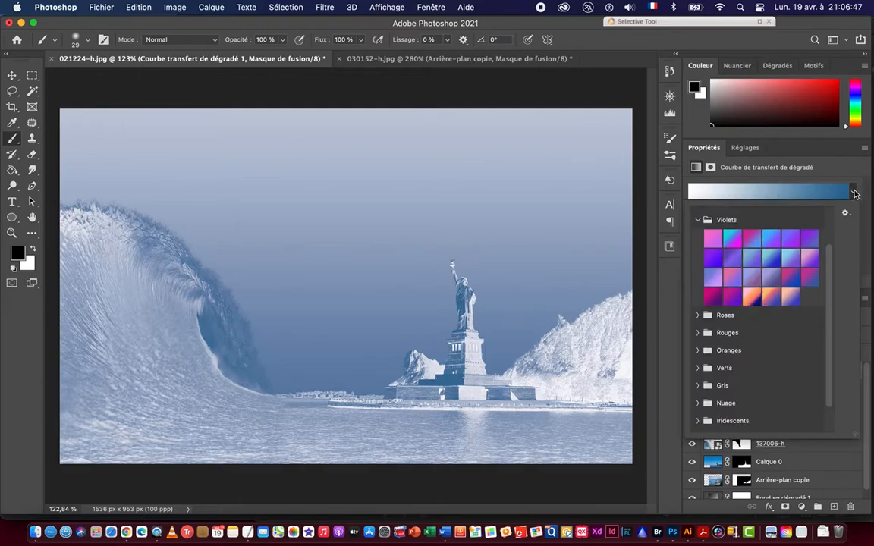
{"action": "left_click", "coordinate": [792, 298]}
{"action": "left_click", "coordinate": [772, 299]}
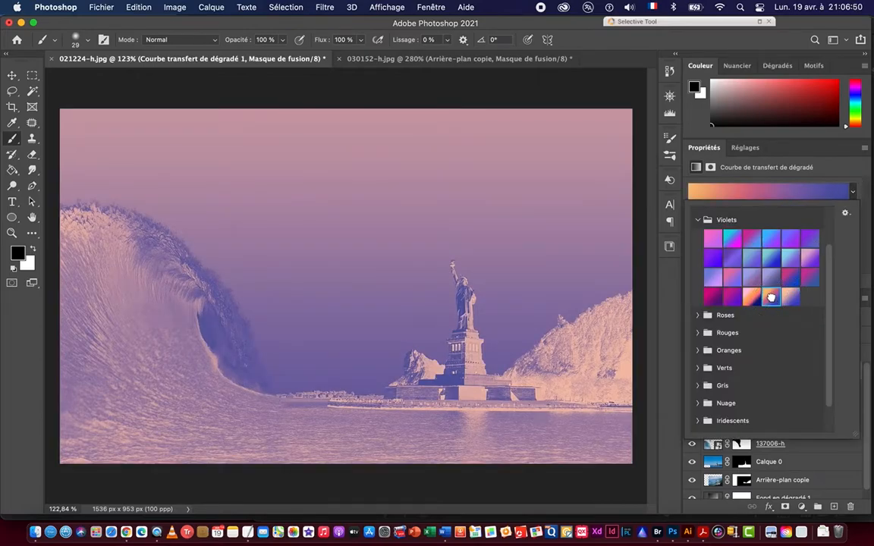
{"action": "left_click", "coordinate": [791, 299]}
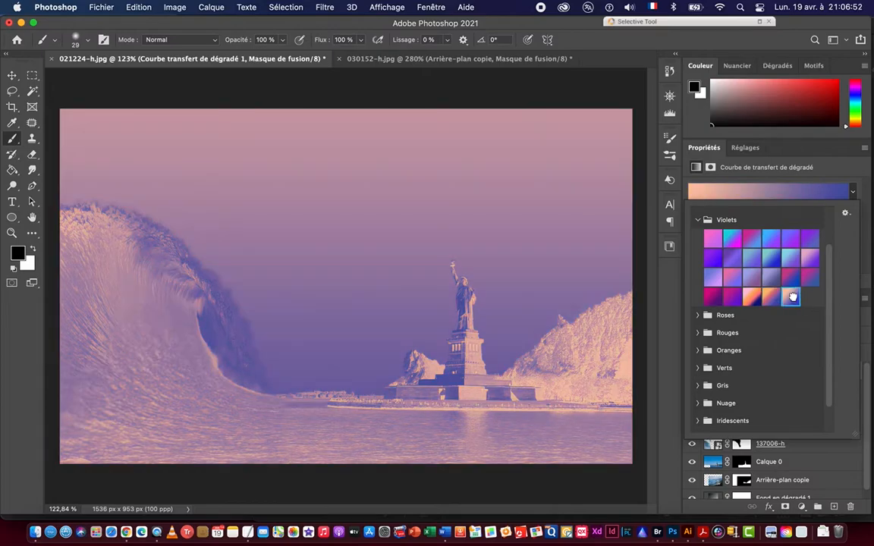
{"action": "left_click", "coordinate": [853, 170]}
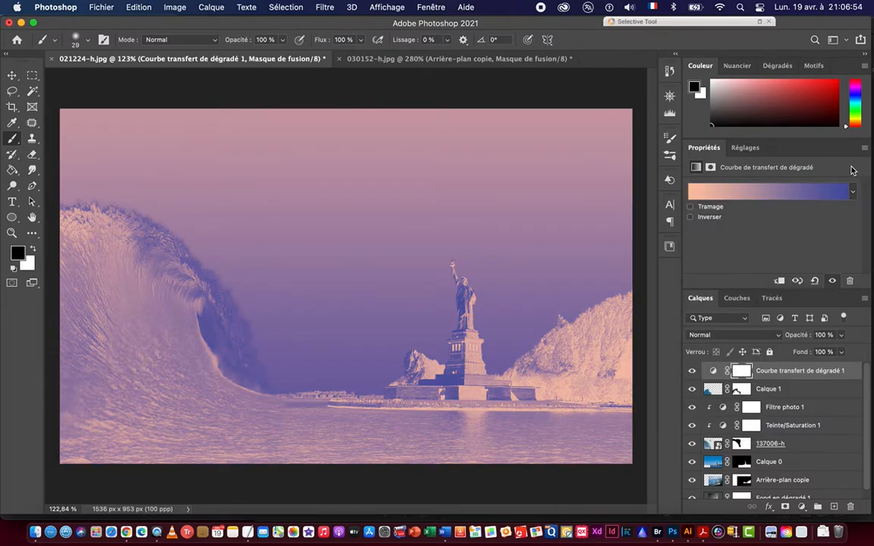
Reverse the gradient map's colours and set the adjustment layer's blending mode to Lumière crue.
{"action": "left_click", "coordinate": [691, 218]}
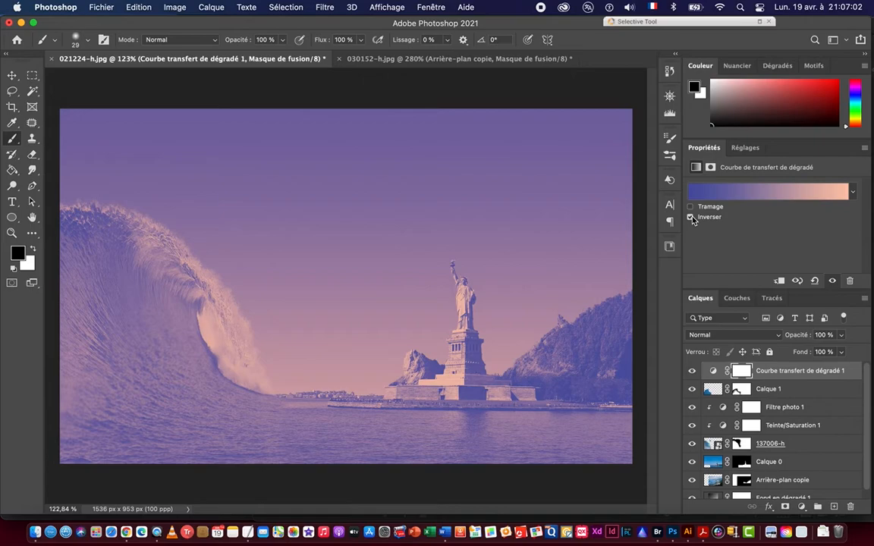
{"action": "left_click", "coordinate": [717, 336]}
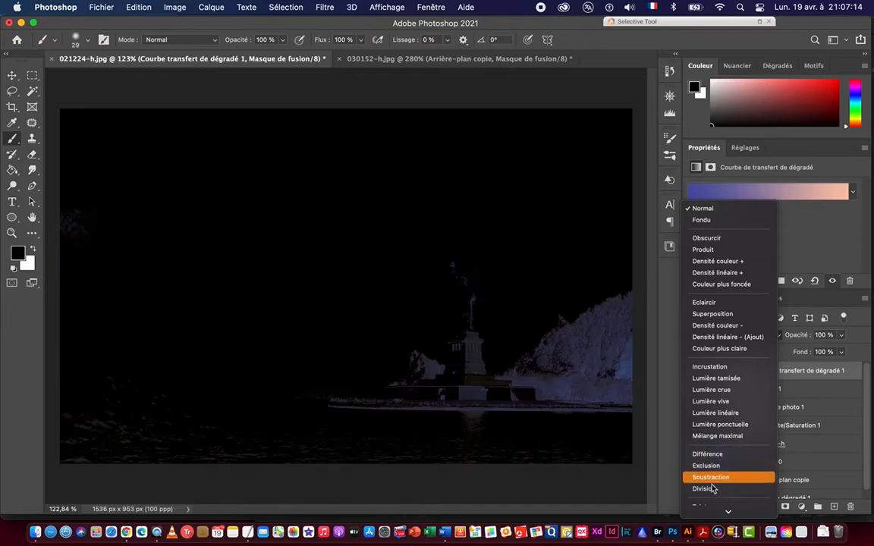
{"action": "scroll", "coordinate": [713, 490], "scroll_direction": "down", "scroll_amount": 2}
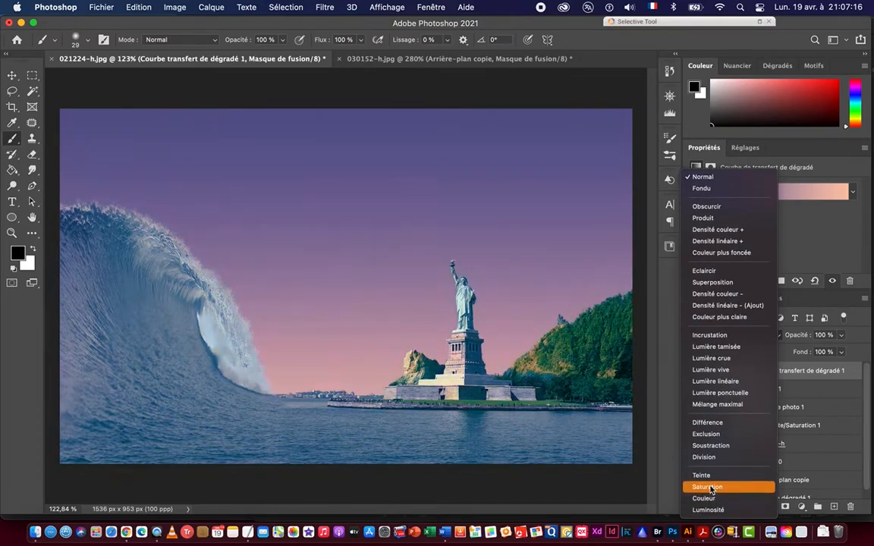
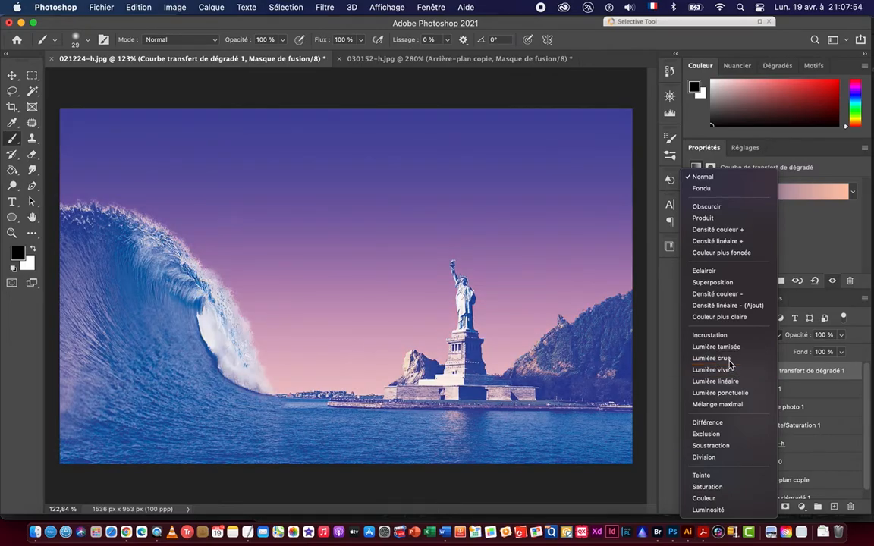
{"action": "left_click", "coordinate": [730, 365]}
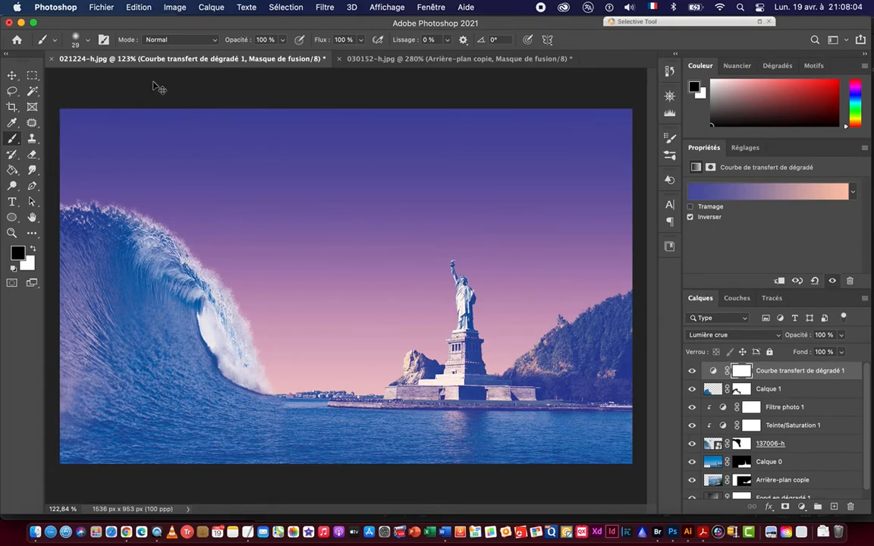
Switch to Bridge and place Explo2.PSD into the Photoshop montage as a new layer on top.
{"action": "key", "text": "super+Tab"}
{"action": "left_click", "coordinate": [213, 263]}
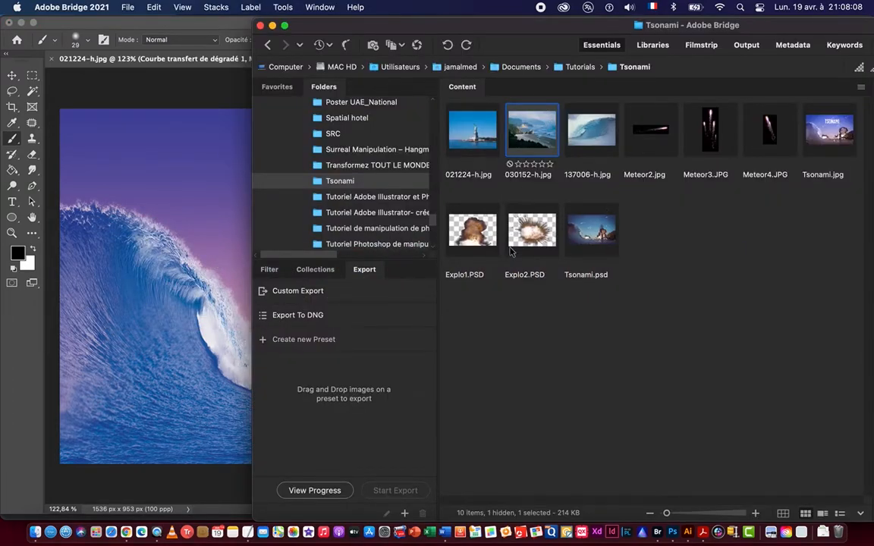
{"action": "left_click_drag", "start_coordinate": [534, 236], "coordinate": [186, 173]}
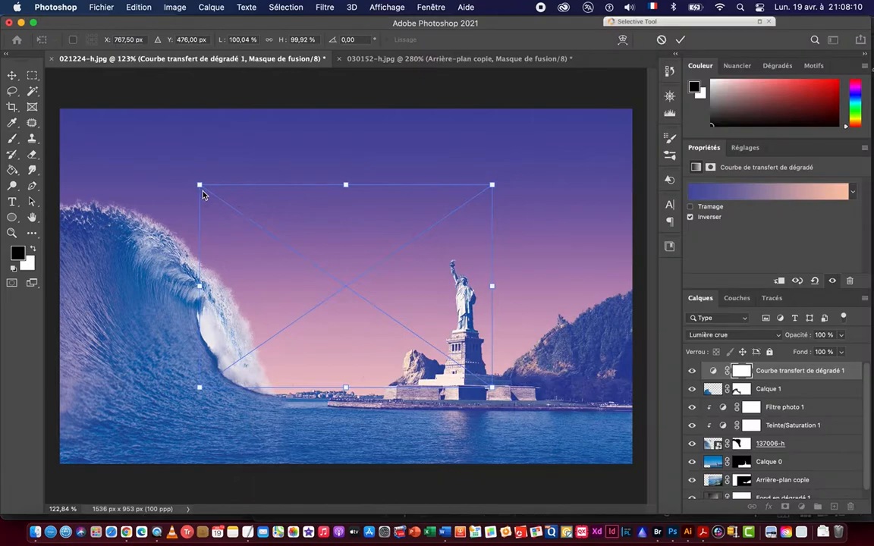
Scale the Explo2 explosion to about 39 % and position it on the horizon between the wave and the statue.
{"action": "left_click_drag", "start_coordinate": [491, 185], "coordinate": [326, 264]}
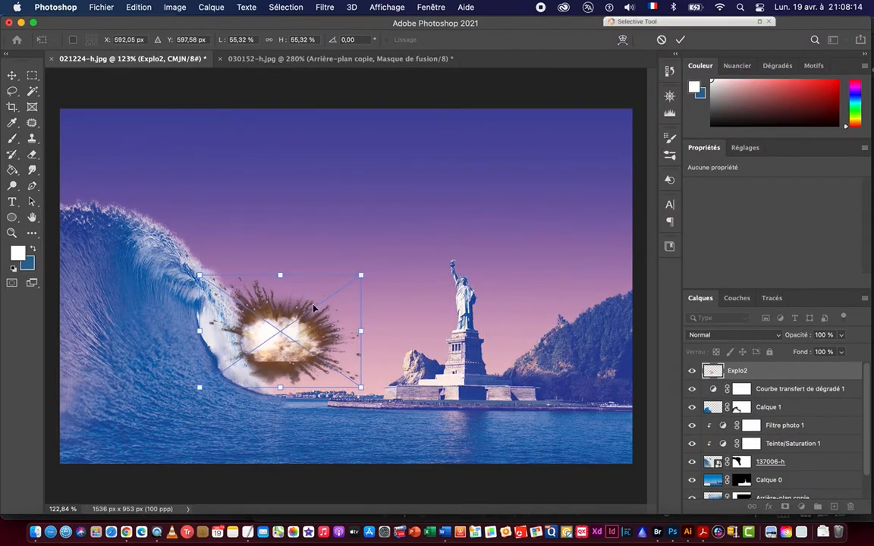
{"action": "left_click_drag", "start_coordinate": [311, 313], "coordinate": [332, 355]}
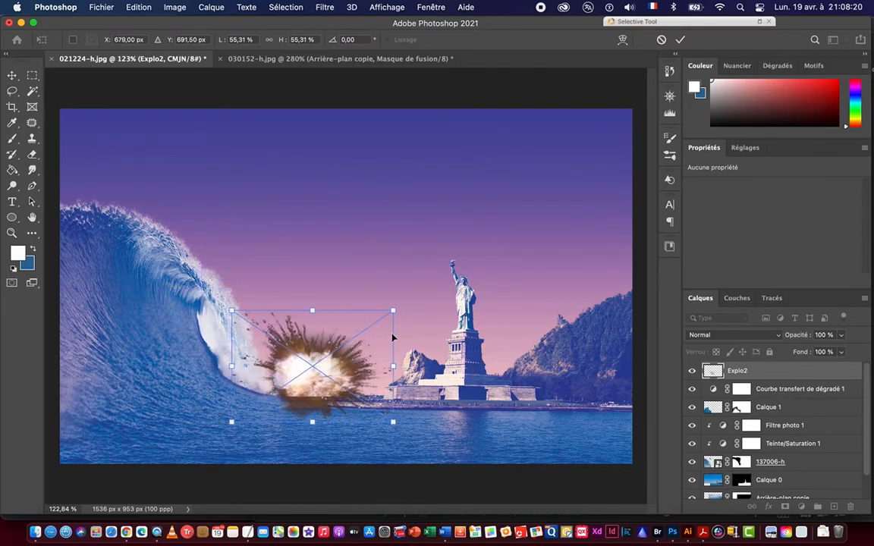
{"action": "left_click_drag", "start_coordinate": [393, 309], "coordinate": [344, 344]}
{"action": "left_click_drag", "start_coordinate": [313, 375], "coordinate": [358, 372]}
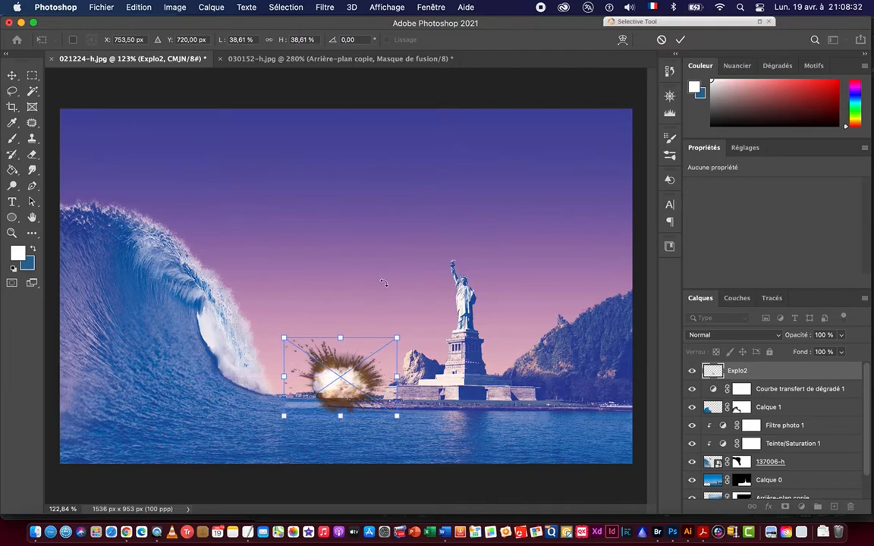
{"action": "key", "text": "Return"}
{"action": "key", "text": "b"}
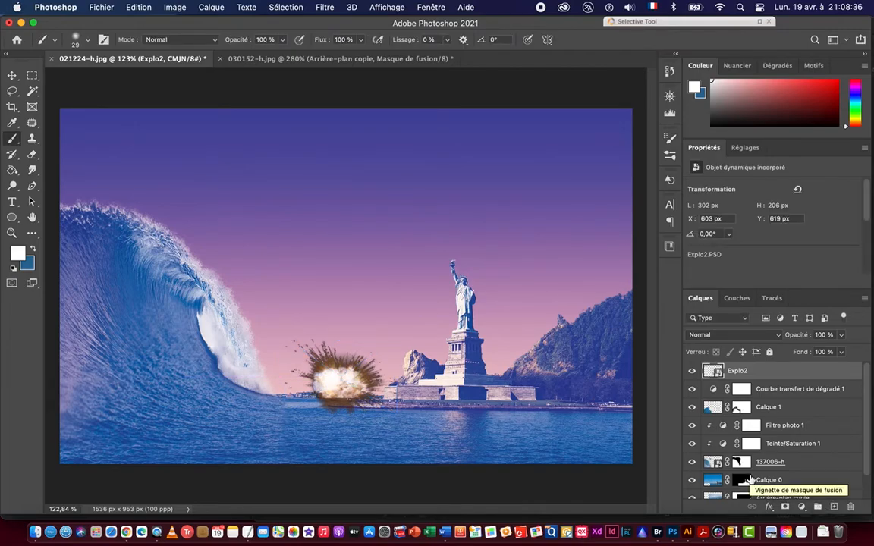
Load the saved Alpha 1 channel as a new selection.
{"action": "scroll", "coordinate": [749, 480], "scroll_direction": "down", "scroll_amount": 1}
{"action": "scroll", "coordinate": [709, 398], "scroll_direction": "up", "scroll_amount": 1}
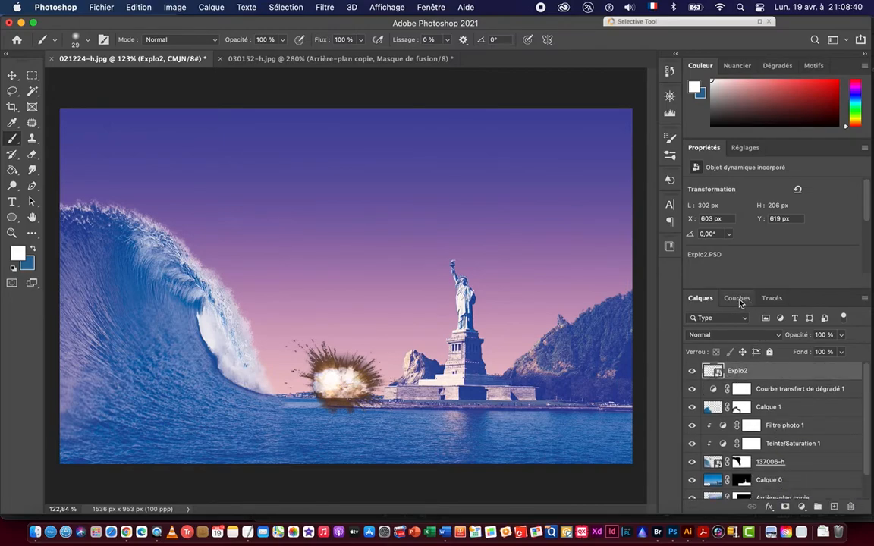
{"action": "left_click", "coordinate": [287, 7]}
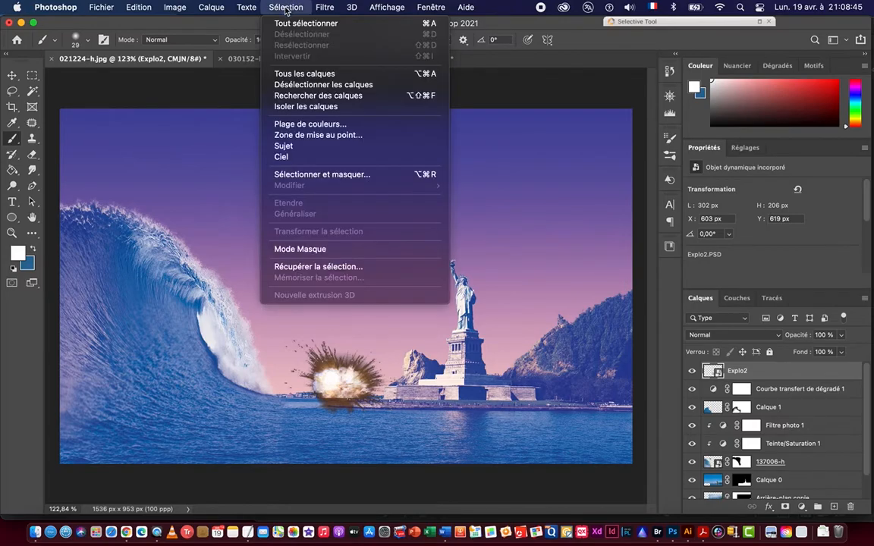
{"action": "left_click", "coordinate": [314, 271]}
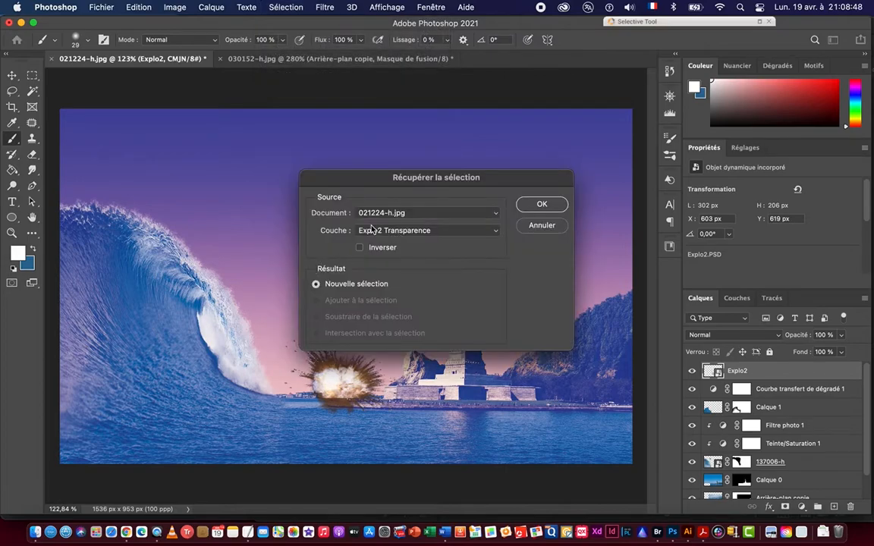
{"action": "left_click", "coordinate": [431, 231]}
{"action": "left_click", "coordinate": [372, 248]}
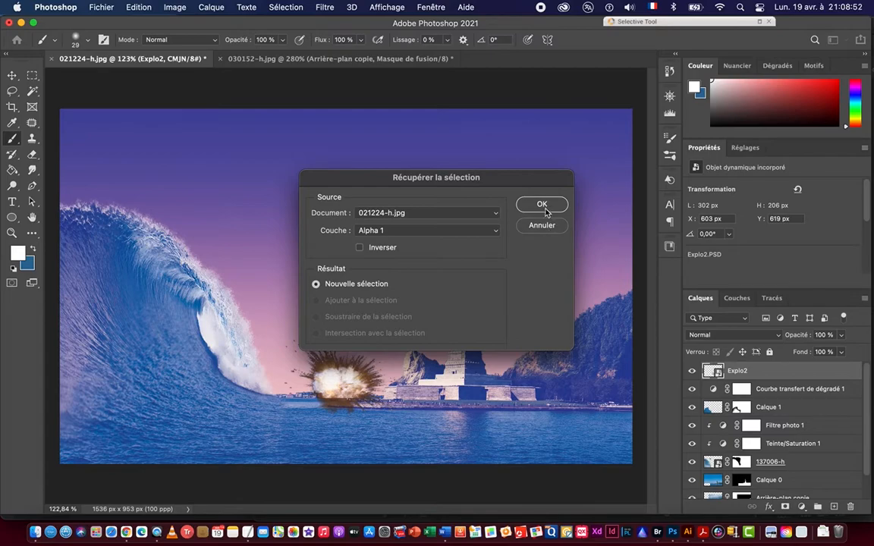
{"action": "left_click", "coordinate": [544, 210]}
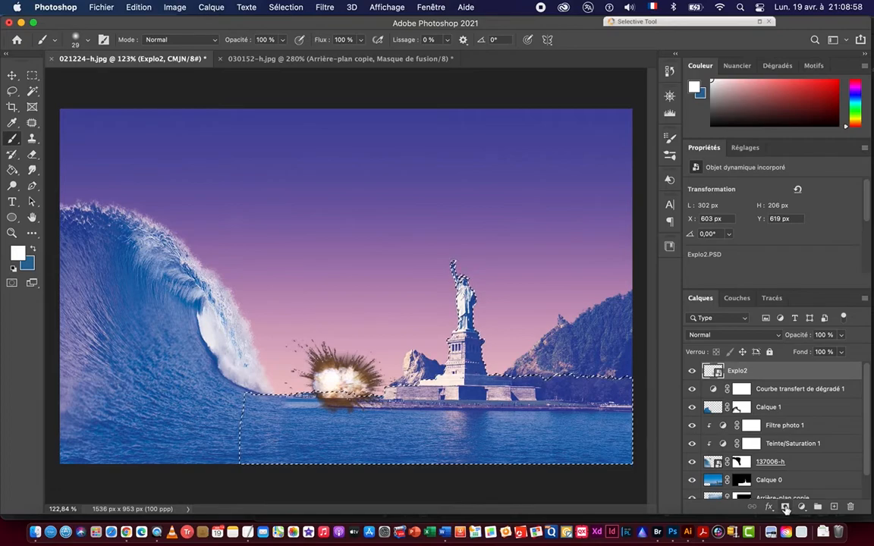
Add a layer mask to Explo2 from the selection and invert the mask.
{"action": "left_click", "coordinate": [785, 509]}
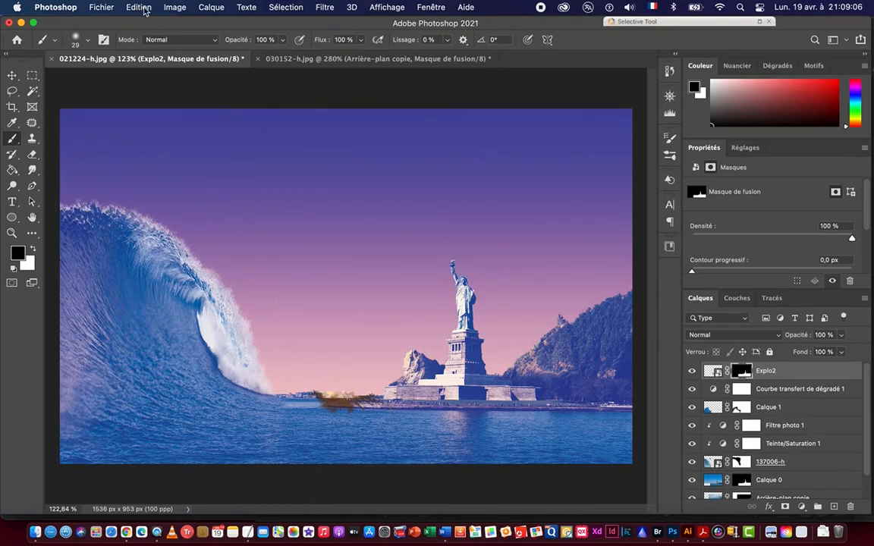
{"action": "left_click", "coordinate": [173, 9]}
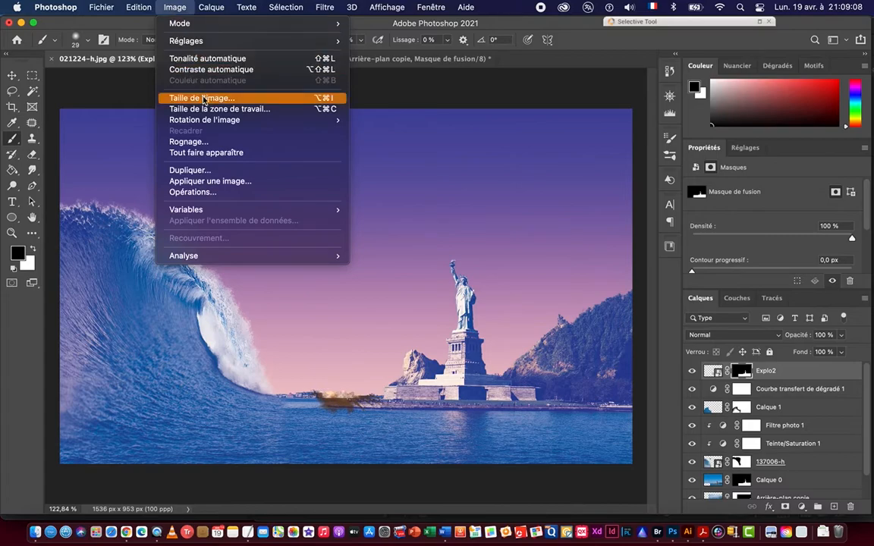
{"action": "mouse_move", "coordinate": [193, 44]}
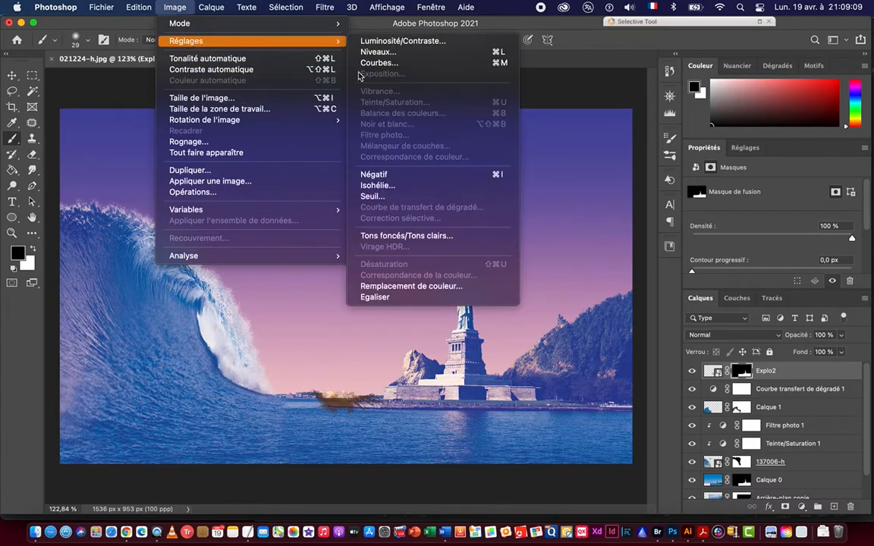
{"action": "left_click", "coordinate": [390, 177]}
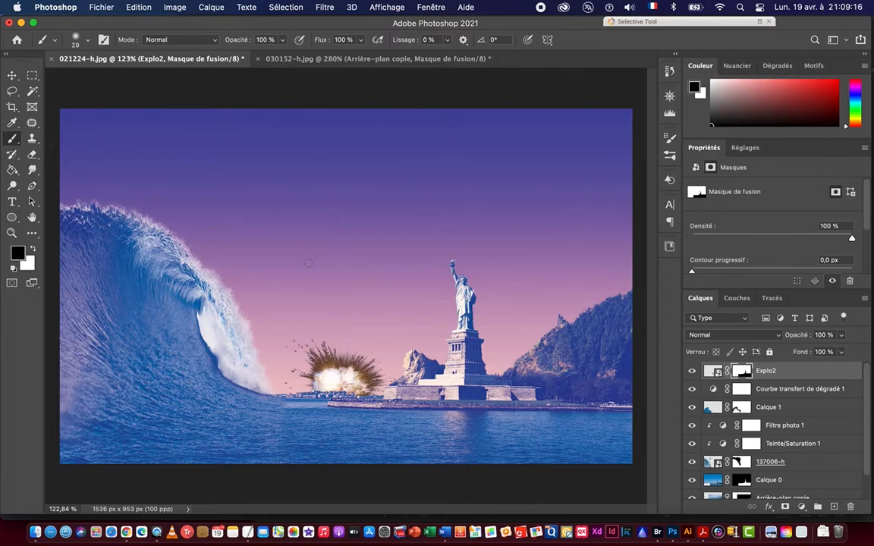
Close the 030152-h.jpg document without saving its changes.
{"action": "left_click", "coordinate": [12, 75]}
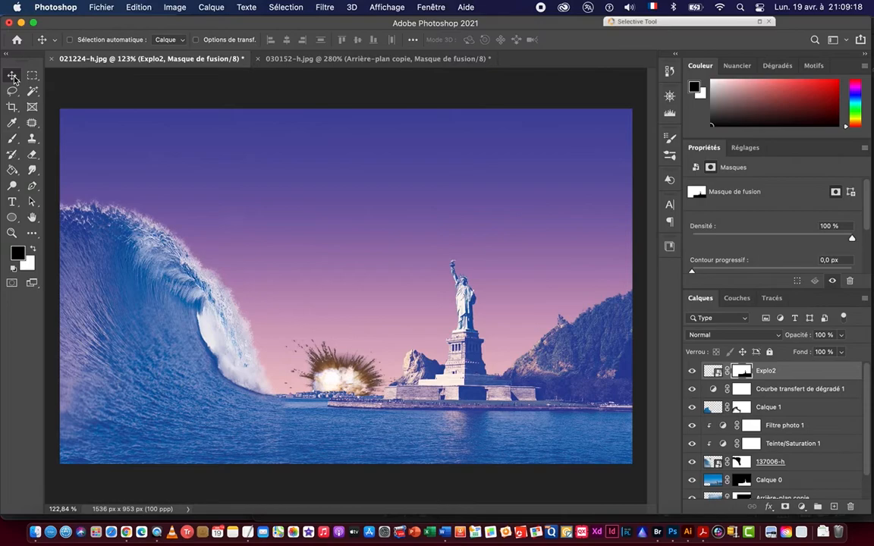
{"action": "left_click", "coordinate": [280, 56]}
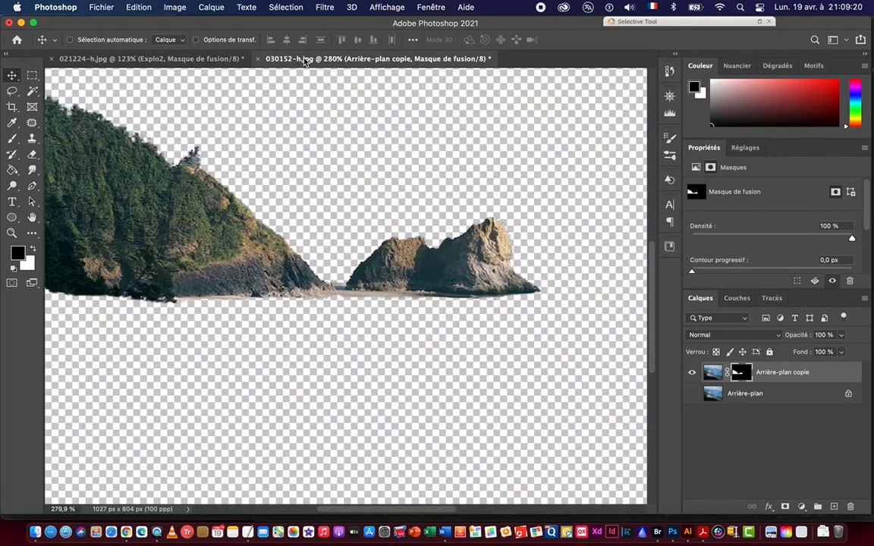
{"action": "key", "text": "super+q"}
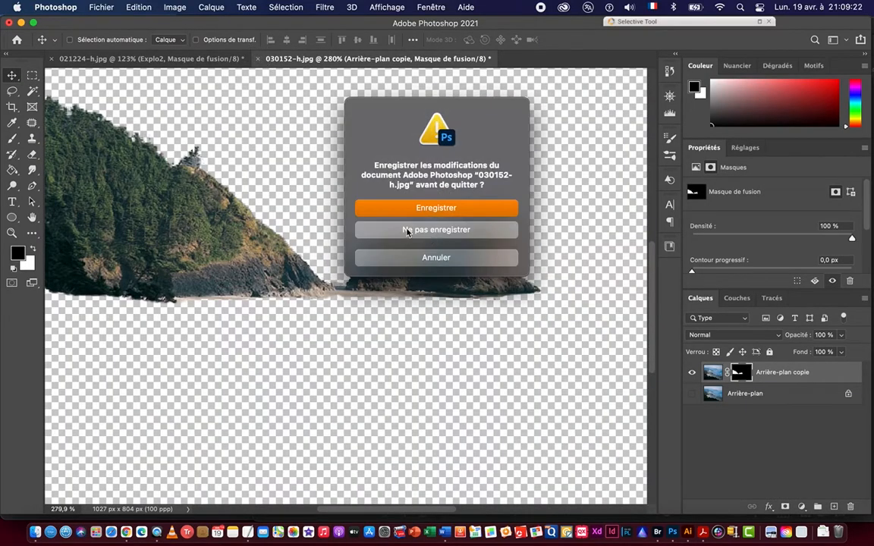
{"action": "left_click", "coordinate": [409, 230]}
Switch to Bridge and place Explo1.PSD into the Photoshop montage above Explo2.
{"action": "key", "text": "super+Tab"}
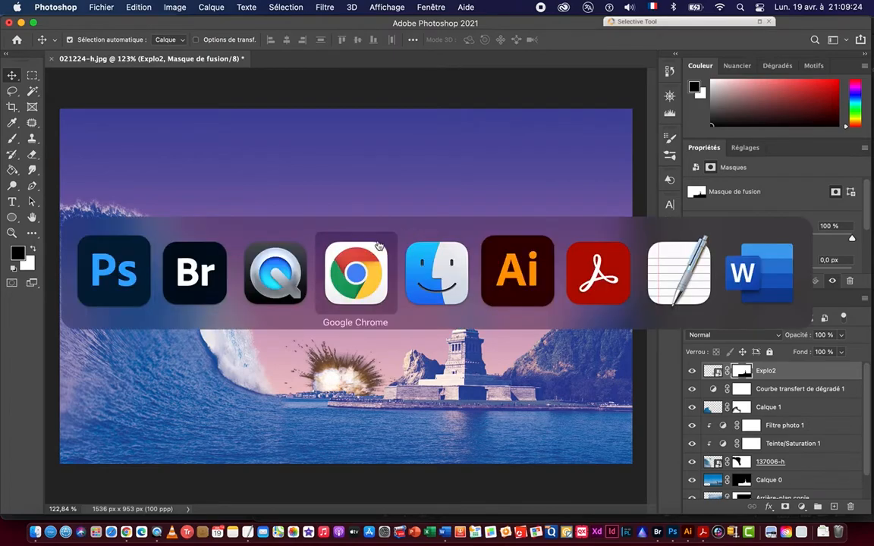
{"action": "left_click", "coordinate": [196, 276]}
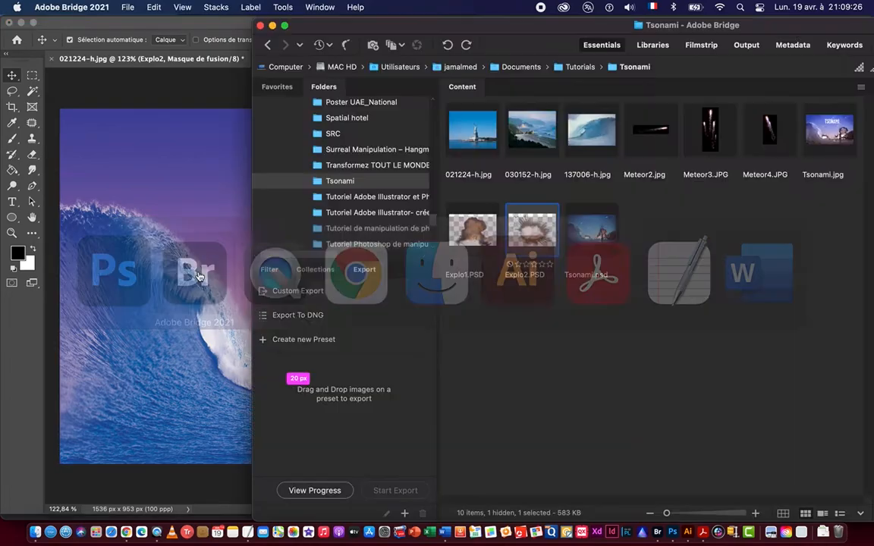
{"action": "left_click_drag", "start_coordinate": [469, 231], "coordinate": [215, 201]}
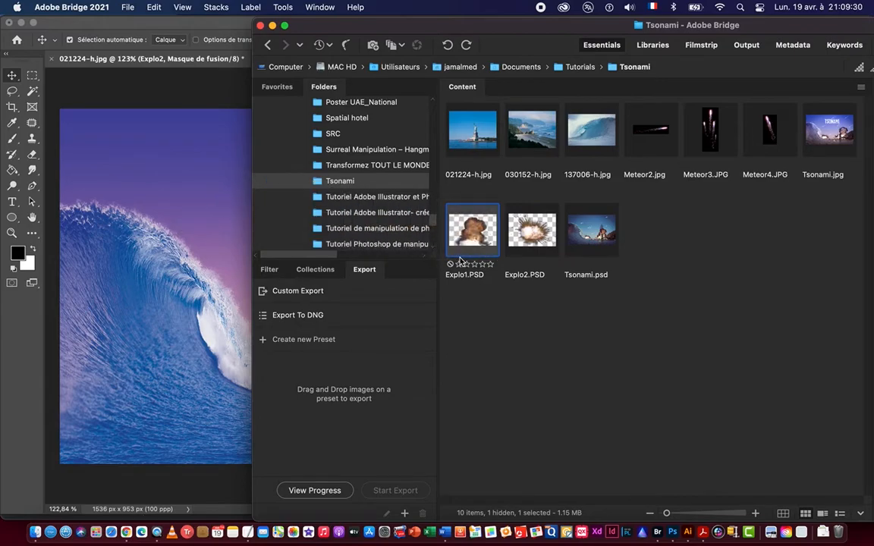
{"action": "left_click_drag", "start_coordinate": [472, 237], "coordinate": [212, 232]}
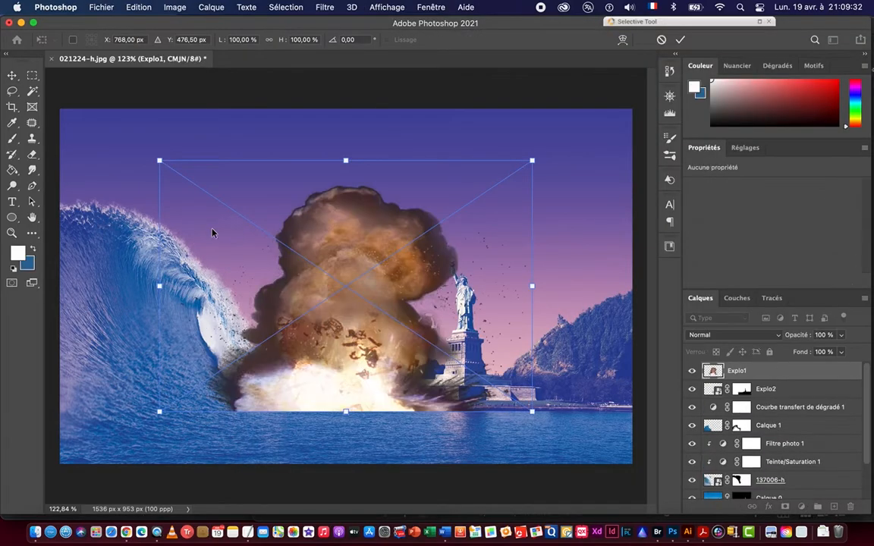
Scale Explo1 to about 49 %, position it beside the statue in front of the cliff, and copy Explo2's layer mask onto it.
{"action": "left_click_drag", "start_coordinate": [534, 161], "coordinate": [381, 261]}
{"action": "left_click_drag", "start_coordinate": [287, 312], "coordinate": [539, 279]}
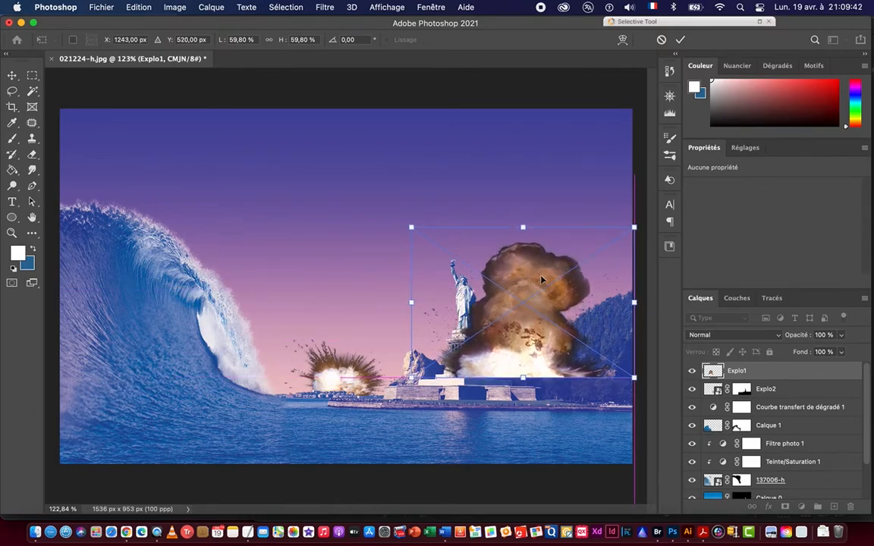
{"action": "left_click_drag", "start_coordinate": [633, 227], "coordinate": [592, 249]}
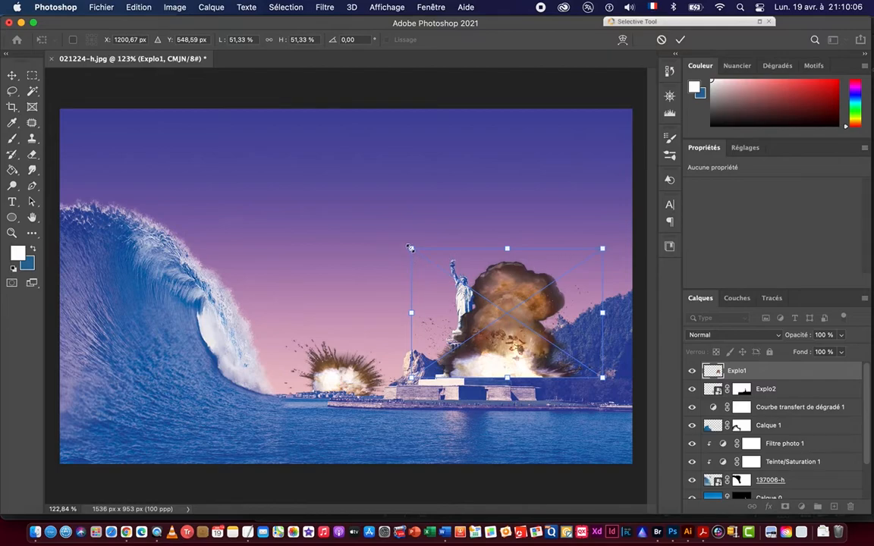
{"action": "left_click_drag", "start_coordinate": [410, 247], "coordinate": [419, 253]}
{"action": "key", "text": "Return"}
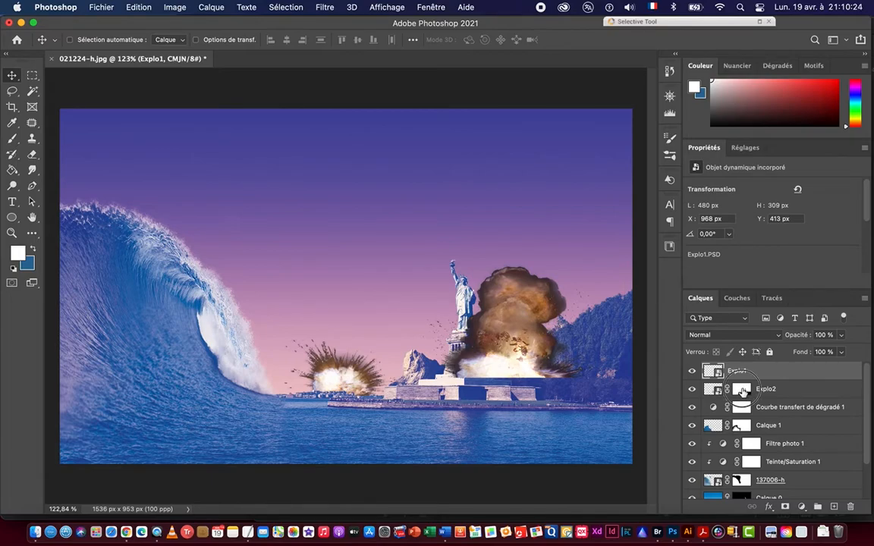
{"action": "left_click_drag", "start_coordinate": [742, 390], "coordinate": [742, 373]}
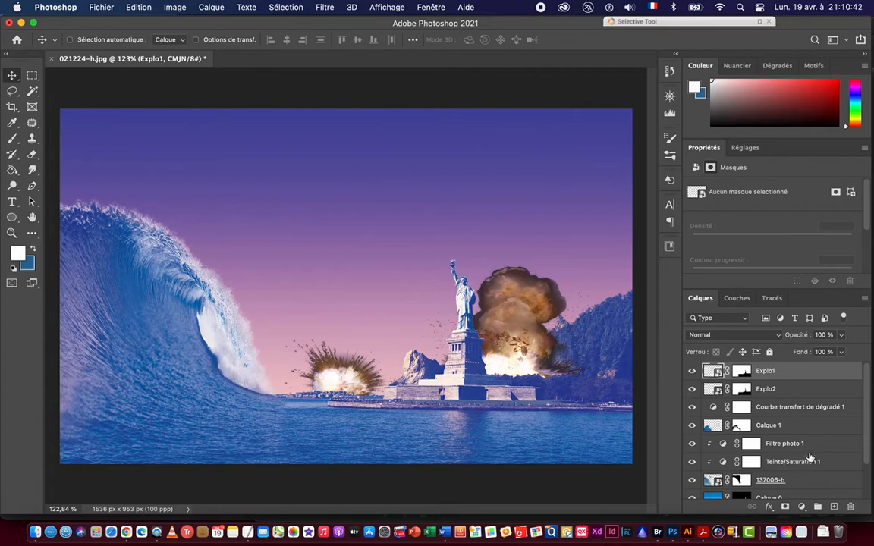
Load the Arrière-plan copie mask as a selection and paint black on Explo1's mask over the cliff with a 52 px brush, then deselect.
{"action": "scroll", "coordinate": [810, 455], "scroll_direction": "down", "scroll_amount": 3}
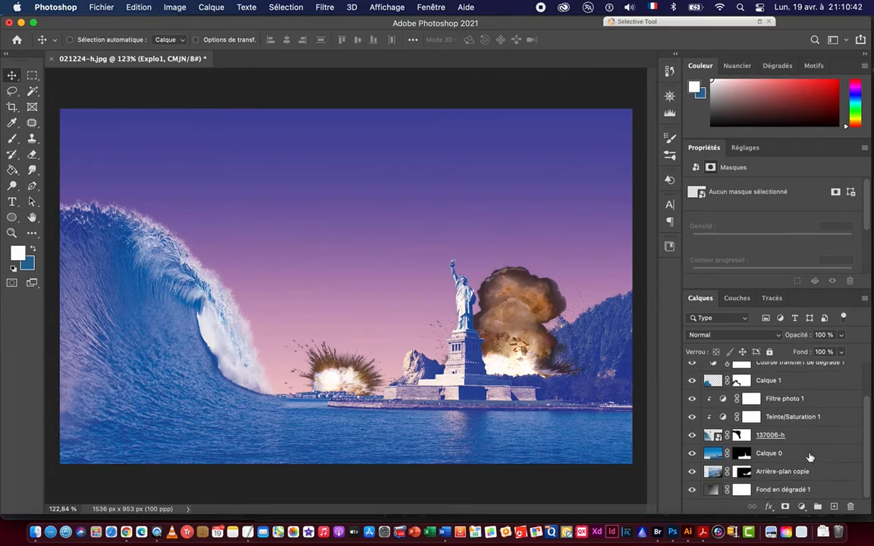
{"action": "left_click", "coordinate": [746, 475], "text": "super"}
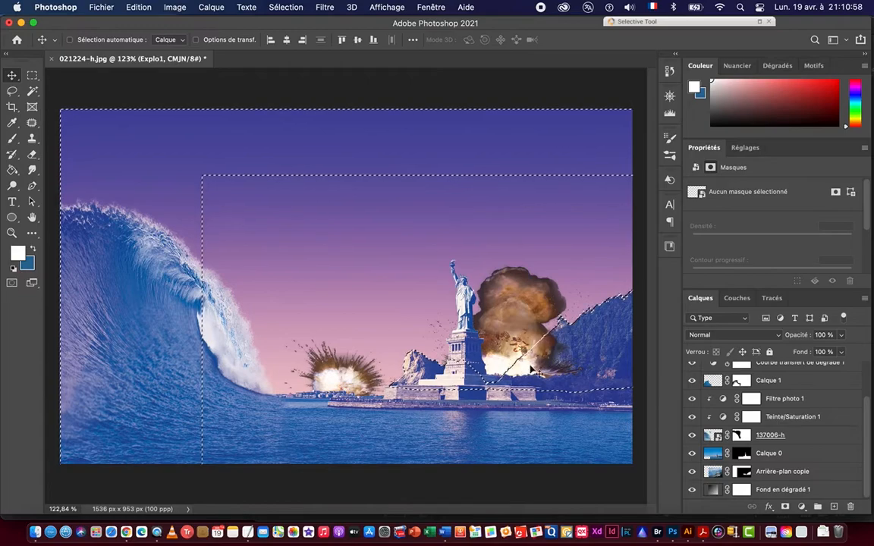
{"action": "left_click", "coordinate": [15, 140]}
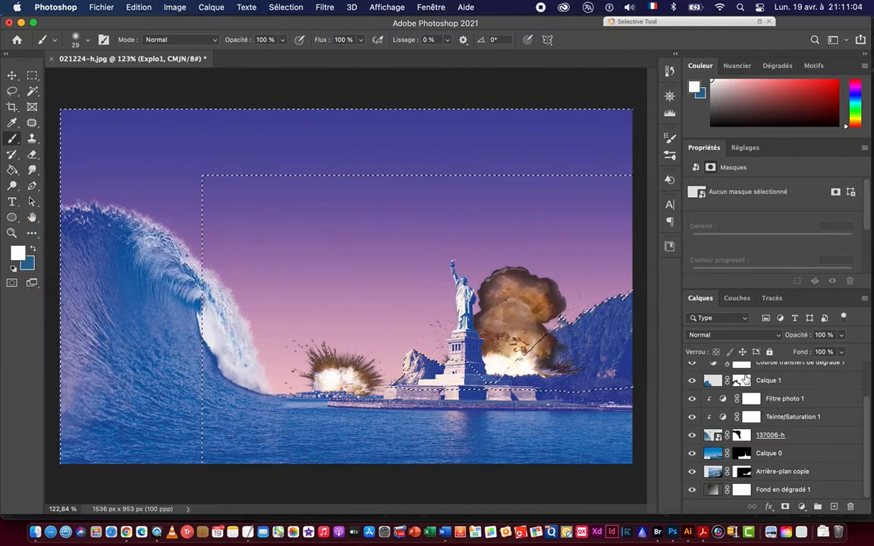
{"action": "scroll", "coordinate": [777, 415], "scroll_direction": "up", "scroll_amount": 3}
{"action": "left_click", "coordinate": [742, 371]}
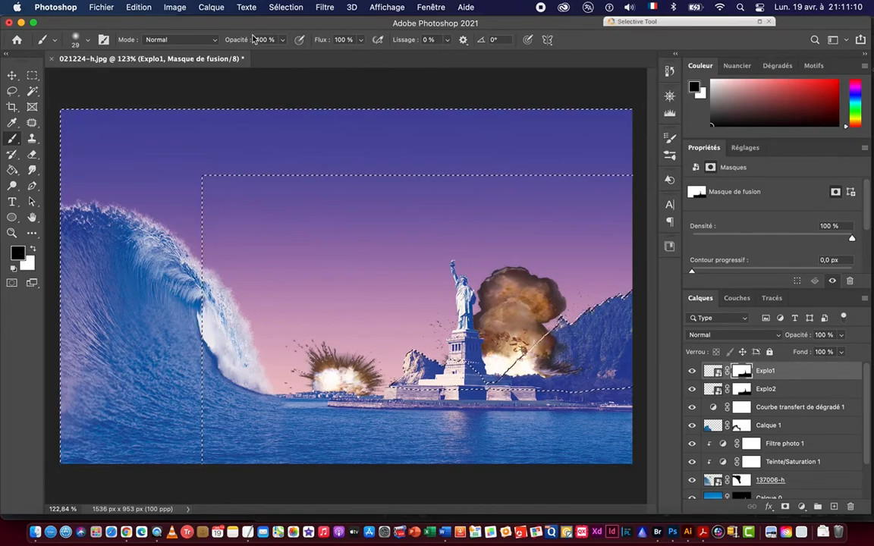
{"action": "right_click", "coordinate": [550, 361]}
{"action": "left_click_drag", "start_coordinate": [628, 220], "coordinate": [638, 220]}
{"action": "key", "text": "Return"}
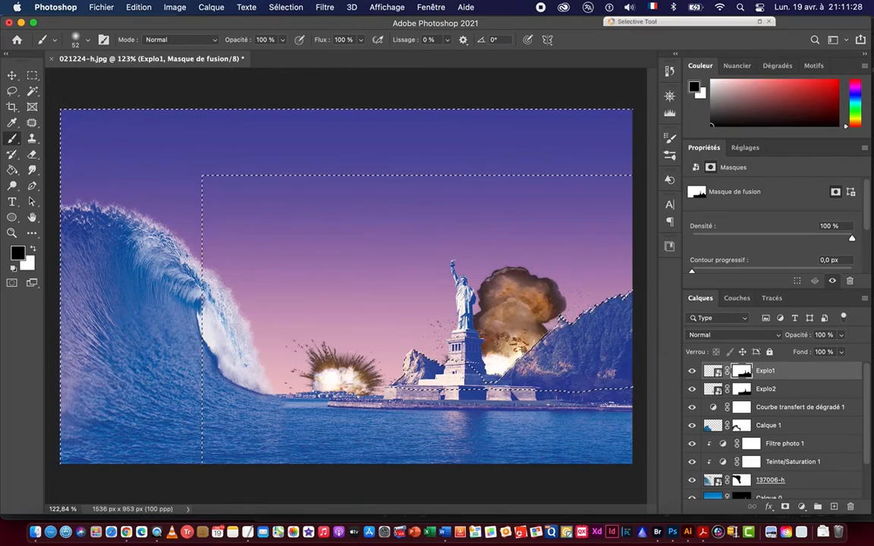
{"action": "key", "text": "super+d"}
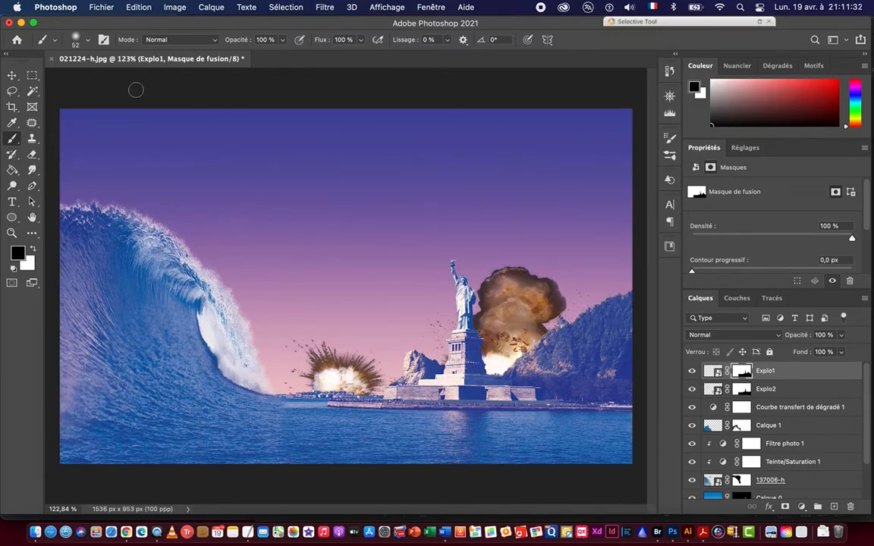
Unlink Explo1 from its layer mask and enlarge the explosion to about 56 % behind the statue.
{"action": "left_click", "coordinate": [12, 76]}
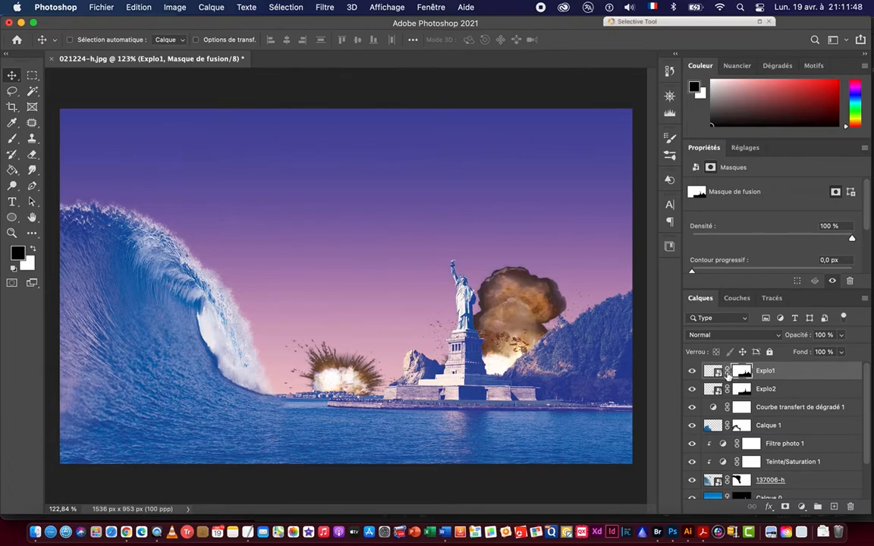
{"action": "left_click", "coordinate": [723, 374]}
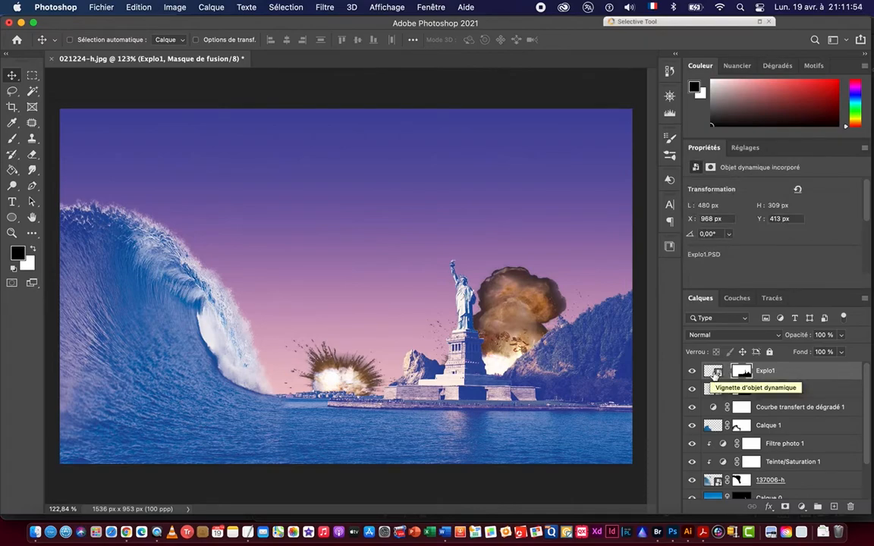
{"action": "left_click", "coordinate": [715, 372]}
{"action": "key", "text": "super+t"}
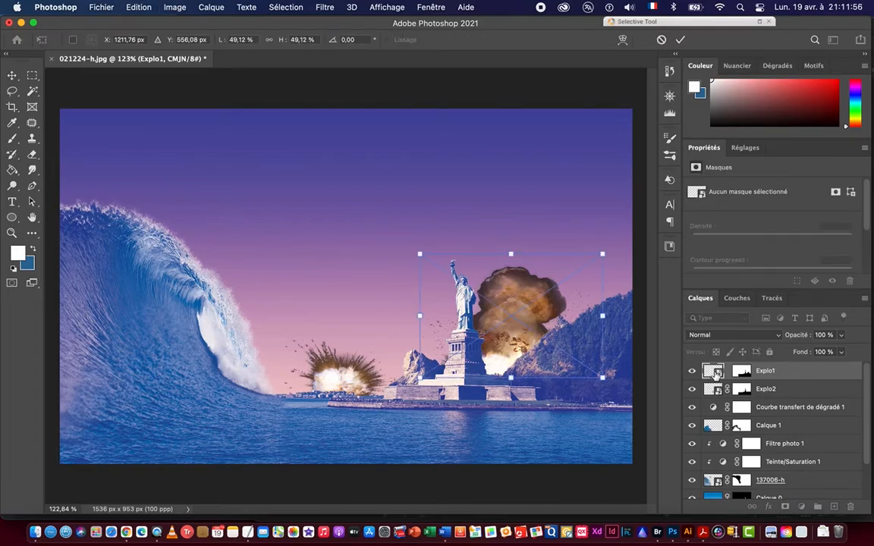
{"action": "left_click_drag", "start_coordinate": [420, 252], "coordinate": [402, 237]}
{"action": "left_click_drag", "start_coordinate": [602, 240], "coordinate": [609, 236]}
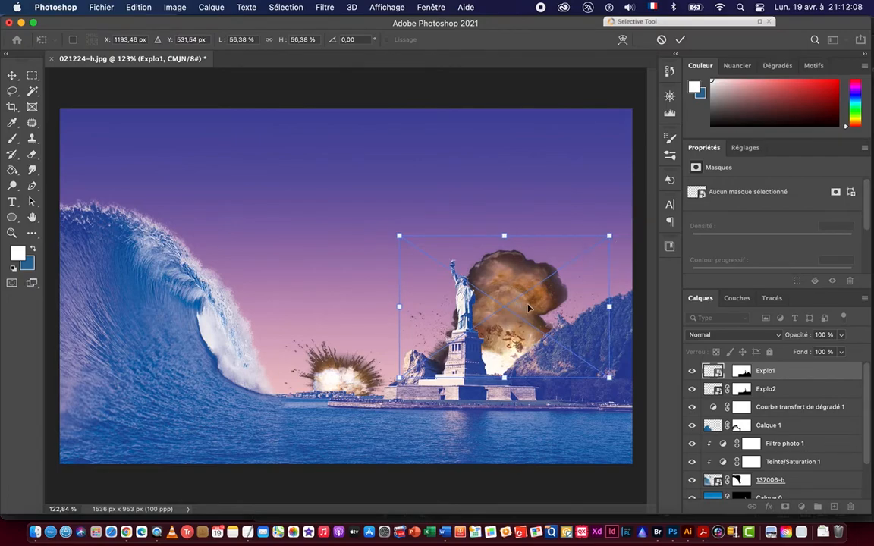
{"action": "key", "text": "Return"}
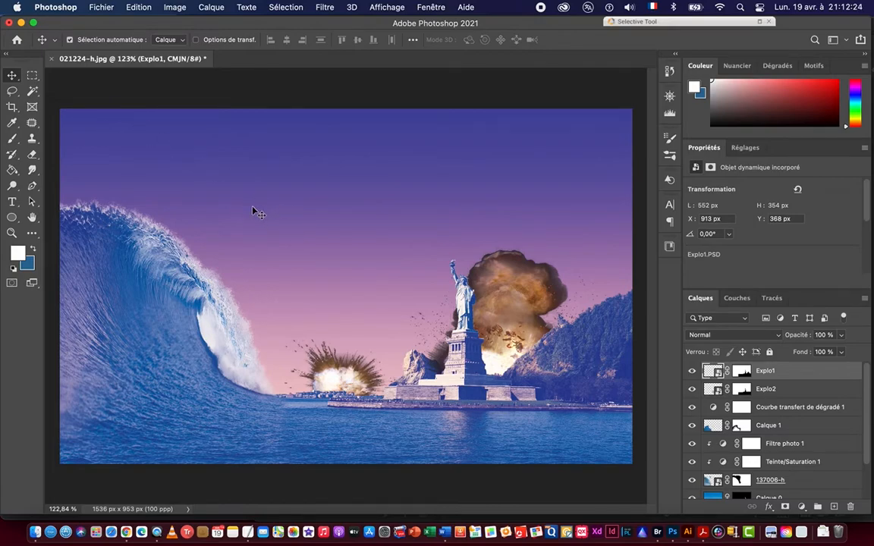
Switch to Bridge and select the images Meteor2.jpg, Meteor3.JPG and Meteor4.JPG together.
{"action": "key", "text": "super+Tab"}
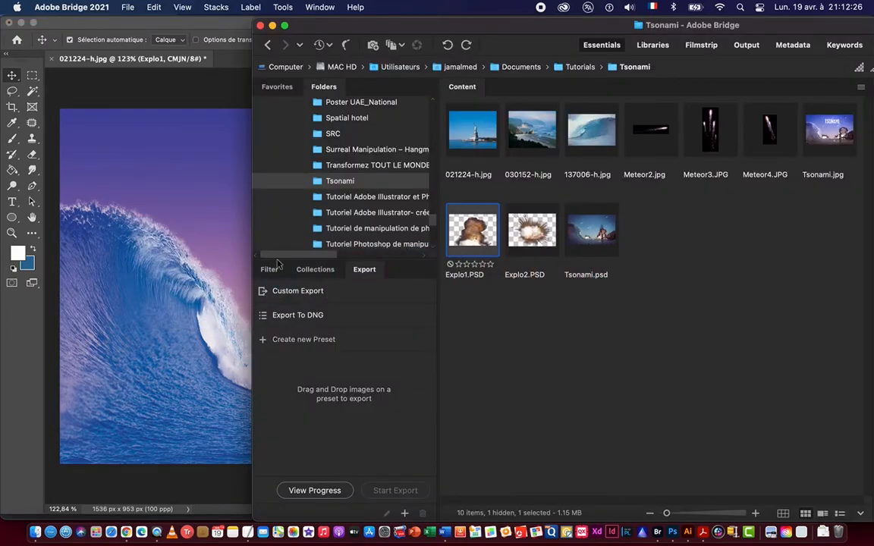
{"action": "left_click", "coordinate": [646, 129]}
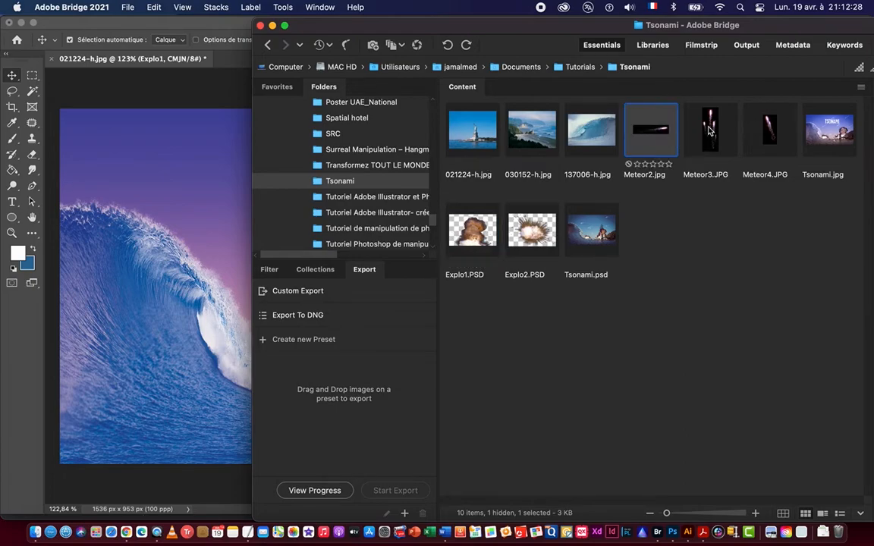
{"action": "left_click", "coordinate": [686, 126], "text": "shift"}
{"action": "left_click", "coordinate": [764, 130], "text": "shift"}
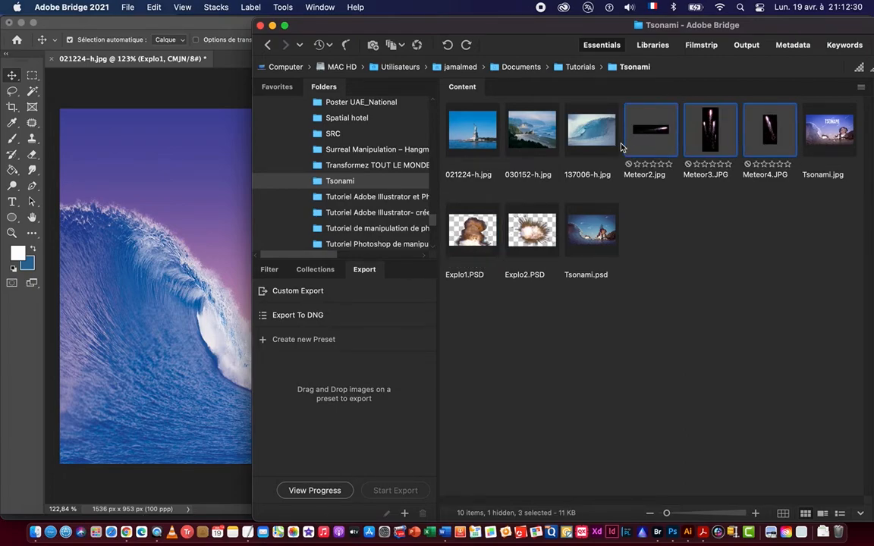
Place the Meteor2, Meteor3 and Meteor4 images from Bridge into the composite, rotating Meteor2 to about 24,59° in the sky above the wave.
{"action": "left_click_drag", "start_coordinate": [657, 133], "coordinate": [199, 165]}
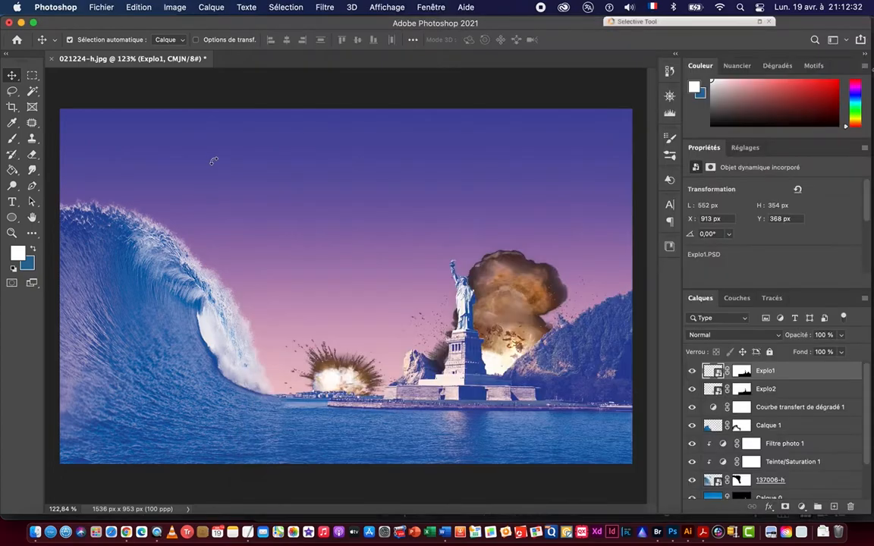
{"action": "left_click_drag", "start_coordinate": [386, 258], "coordinate": [393, 270]}
{"action": "left_click_drag", "start_coordinate": [340, 286], "coordinate": [193, 144]}
{"action": "left_click_drag", "start_coordinate": [258, 151], "coordinate": [258, 154]}
{"action": "key", "text": "Return"}
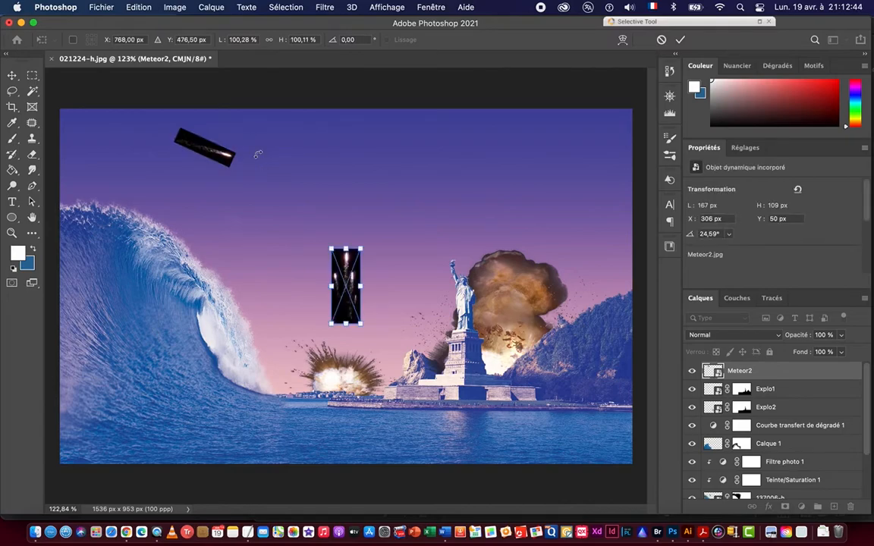
Rotate Meteor3 to about 112,51° beside the wave's crest and Meteor4 to about 134,02° in the sky above the small explosion.
{"action": "left_click_drag", "start_coordinate": [344, 217], "coordinate": [407, 298]}
{"action": "left_click_drag", "start_coordinate": [327, 283], "coordinate": [224, 242]}
{"action": "left_click_drag", "start_coordinate": [315, 241], "coordinate": [386, 317]}
{"action": "key", "text": "Return"}
{"action": "key", "text": "Return"}
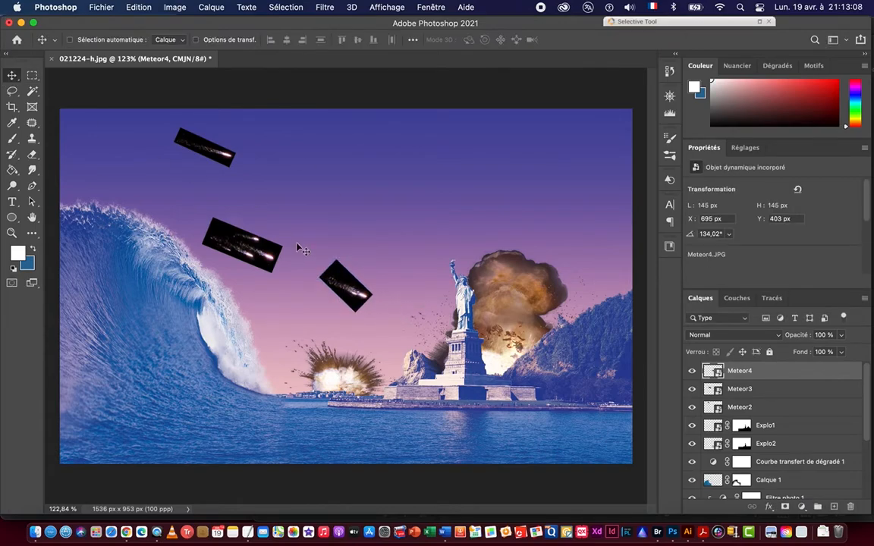
Duplicate Meteor4 into the sky above the hill, shrinking it to about 112 × 92 px and rotating it to about 118,43°.
{"action": "left_click_drag", "start_coordinate": [248, 255], "coordinate": [463, 191]}
{"action": "key", "text": "super+t"}
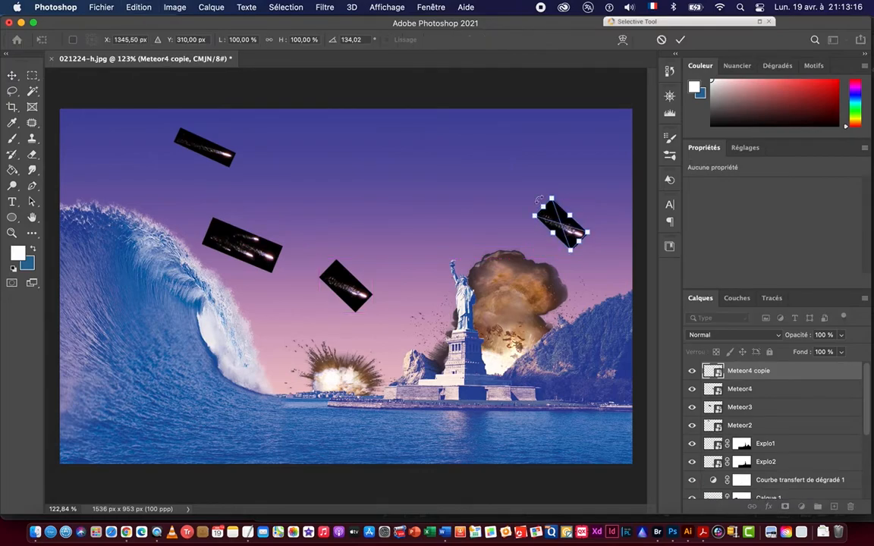
{"action": "left_click_drag", "start_coordinate": [534, 177], "coordinate": [555, 211]}
{"action": "key", "text": "Return"}
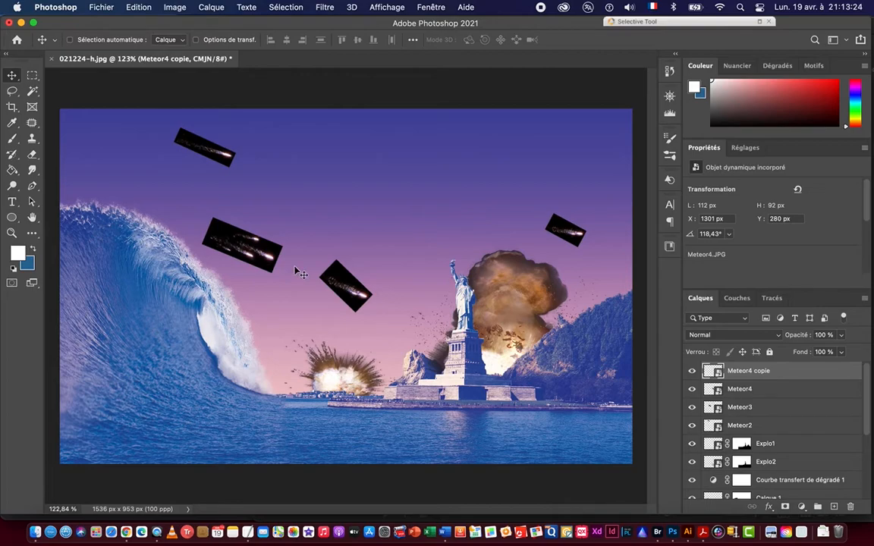
Duplicate Meteor3, enlarge the copy to about 319 × 223 px and place it at the sky's upper edge, near X 768, Y -45 px.
{"action": "left_click", "coordinate": [255, 250], "text": "super"}
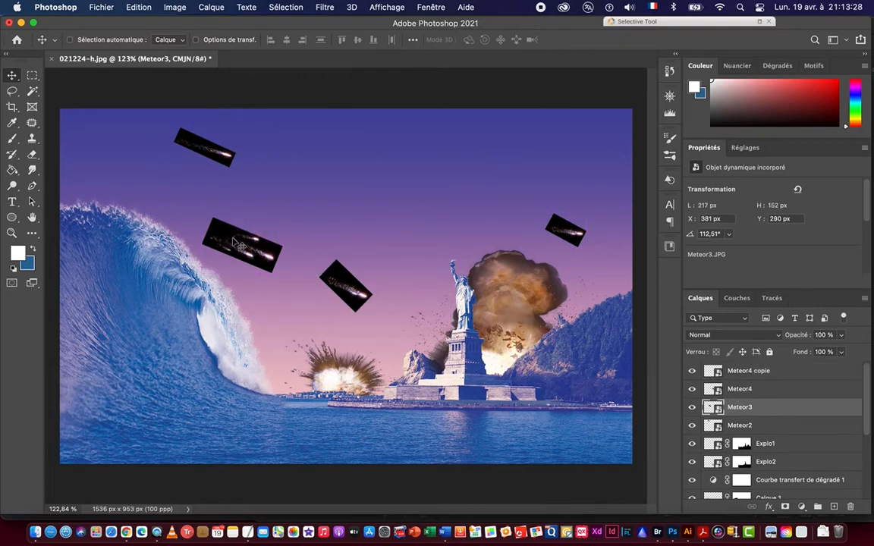
{"action": "left_click_drag", "start_coordinate": [237, 244], "coordinate": [375, 180]}
{"action": "key", "text": "super+t"}
{"action": "key", "text": "Return"}
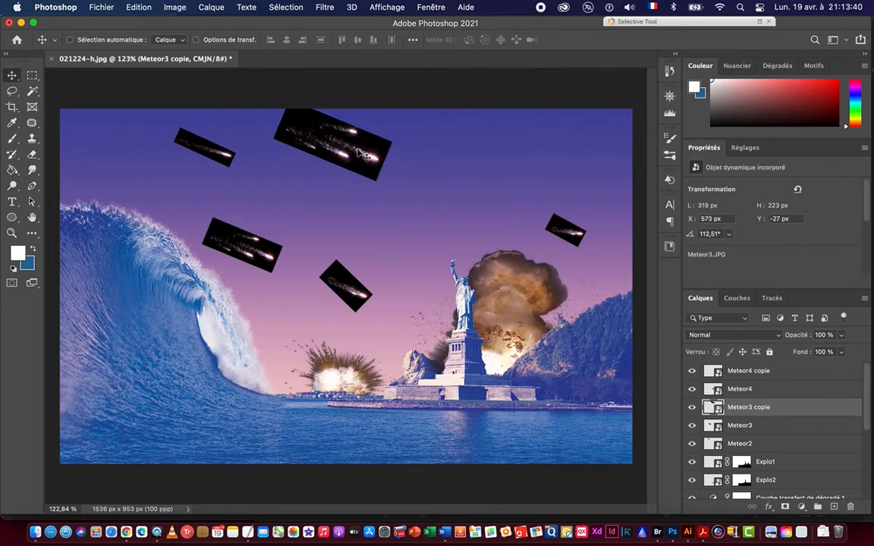
{"action": "left_click", "coordinate": [358, 152]}
{"action": "left_click_drag", "start_coordinate": [358, 151], "coordinate": [427, 151]}
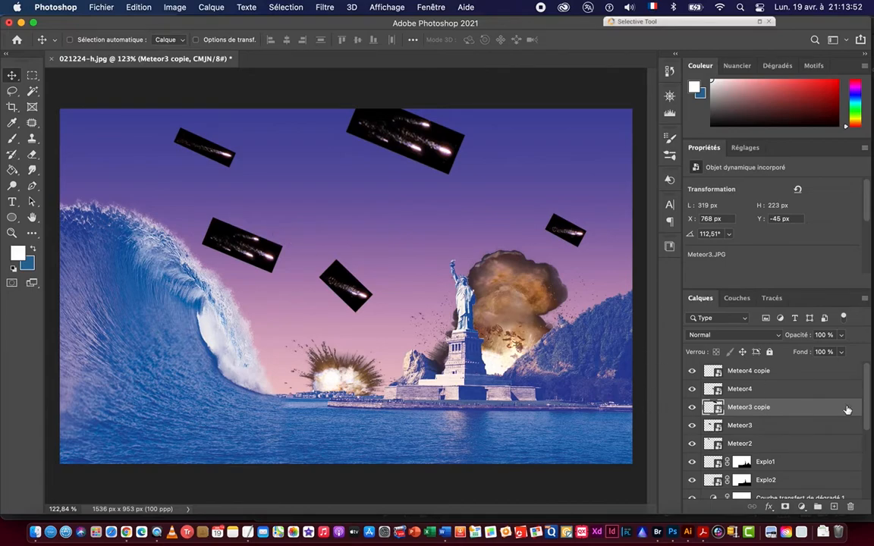
Group the five meteor layers, from Meteor2 up to Meteor4 copie.
{"action": "left_click", "coordinate": [764, 443]}
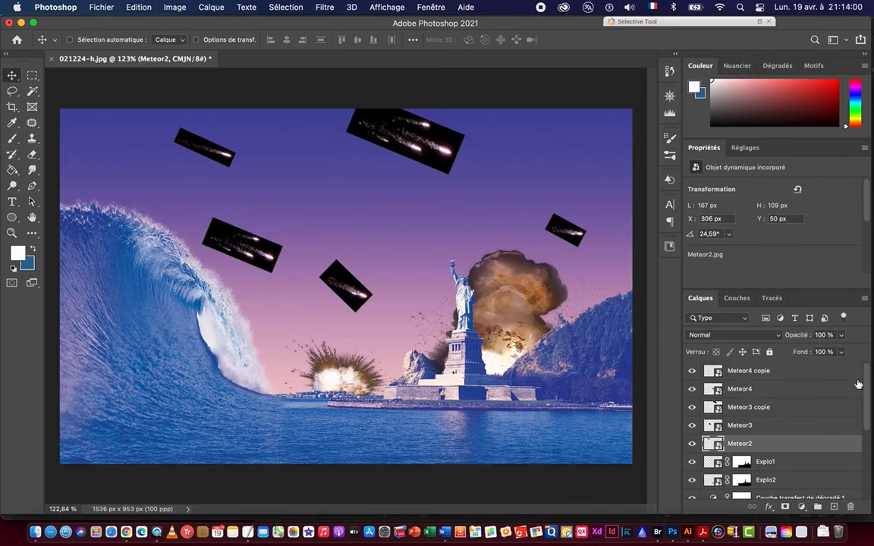
{"action": "left_click", "coordinate": [764, 371], "text": "shift"}
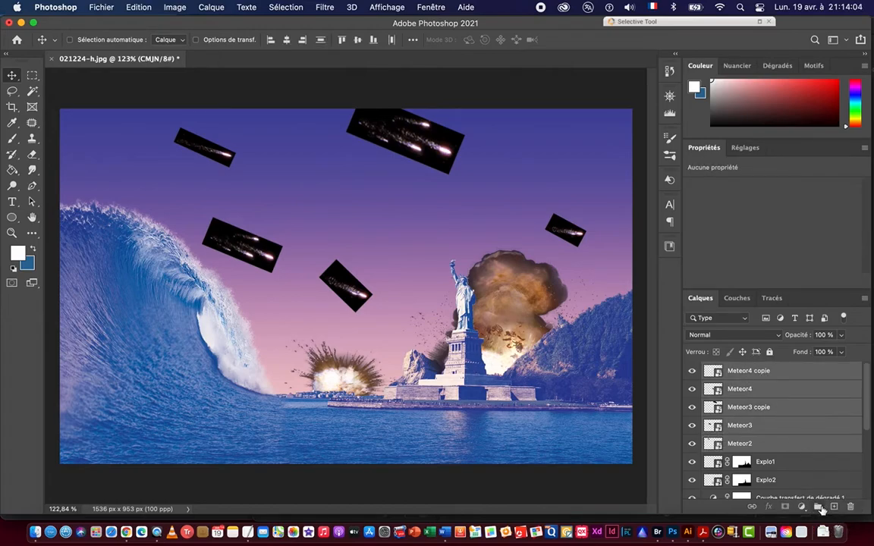
{"action": "left_click", "coordinate": [818, 507]}
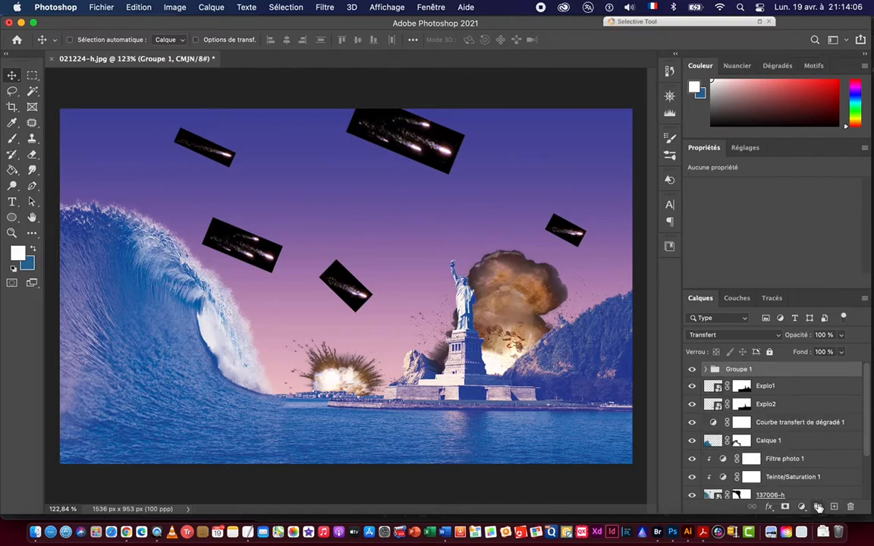
Try Couleur plus claire as the meteor group's blend mode, and settle on Superposition.
{"action": "left_click", "coordinate": [723, 336]}
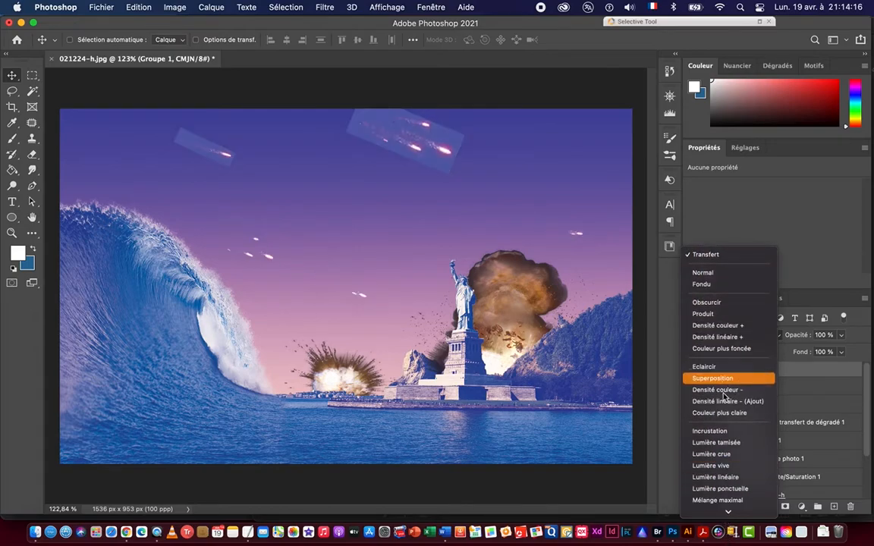
{"action": "left_click", "coordinate": [723, 416]}
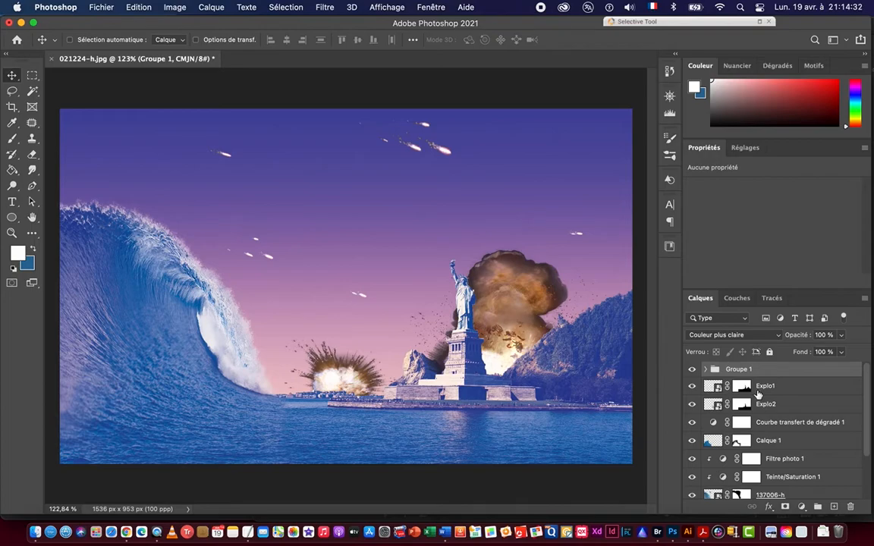
{"action": "left_click", "coordinate": [731, 338]}
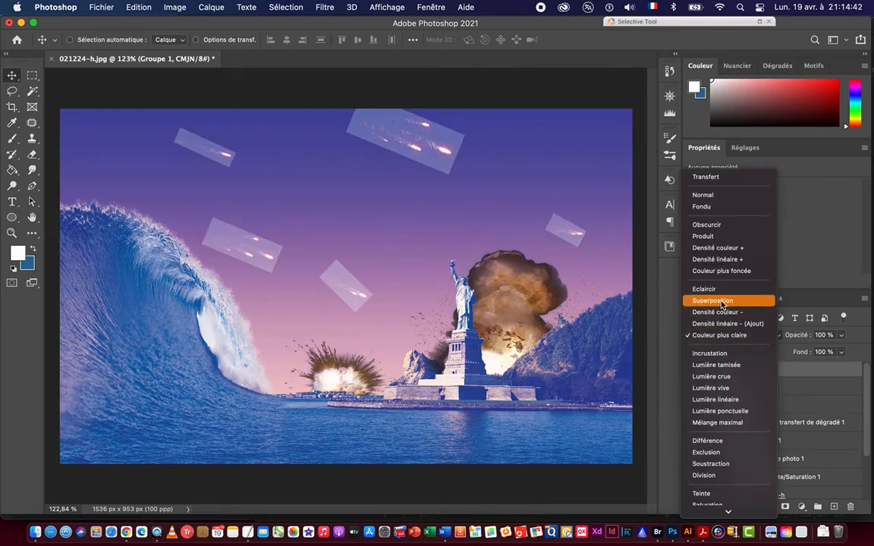
{"action": "left_click", "coordinate": [721, 303]}
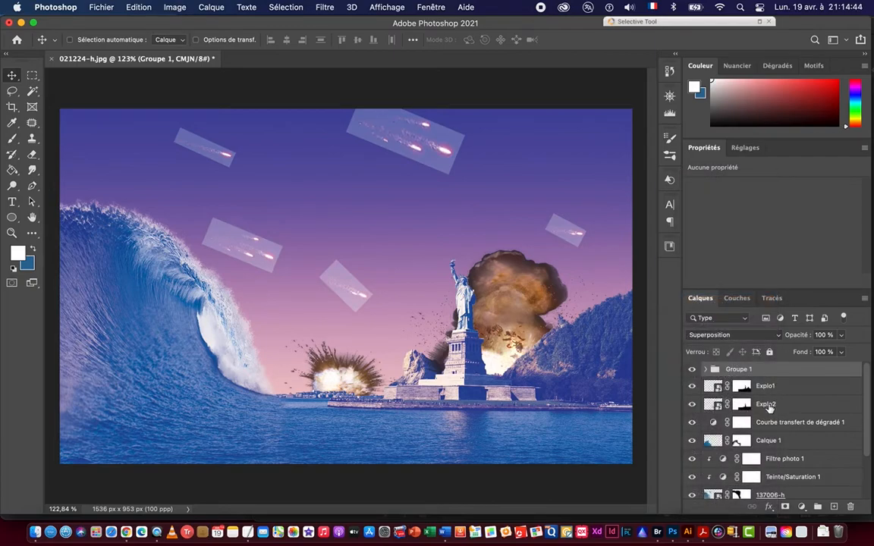
Add a Niveaux adjustment layer clipped to the meteor group and raise its black input level to 92.
{"action": "left_click", "coordinate": [800, 505]}
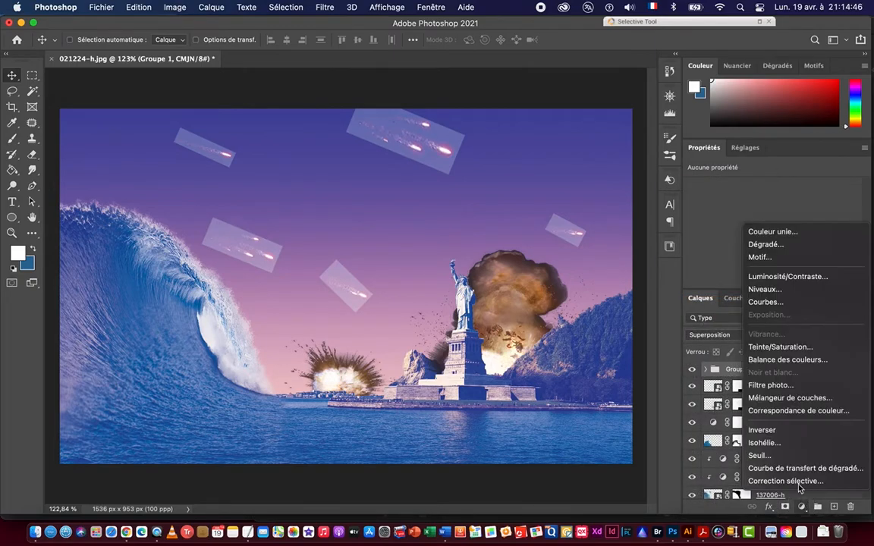
{"action": "left_click", "coordinate": [774, 289]}
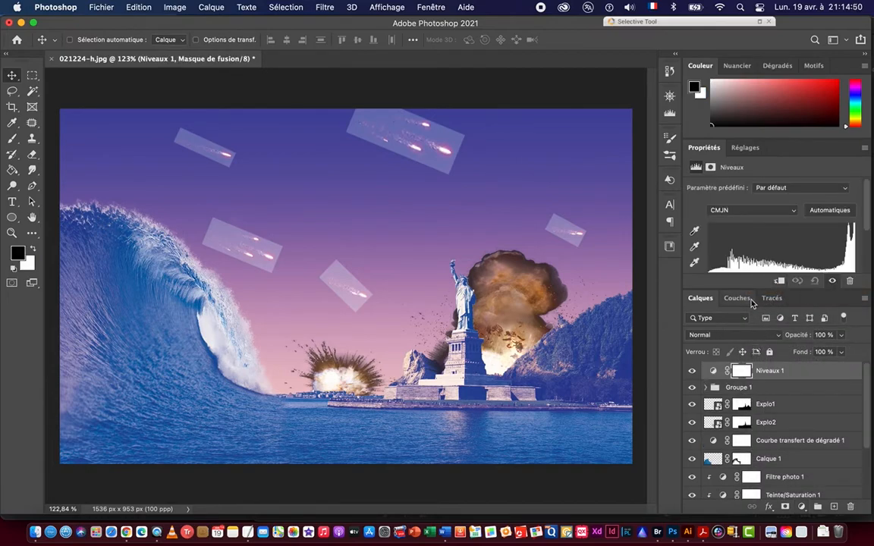
{"action": "left_click", "coordinate": [780, 281]}
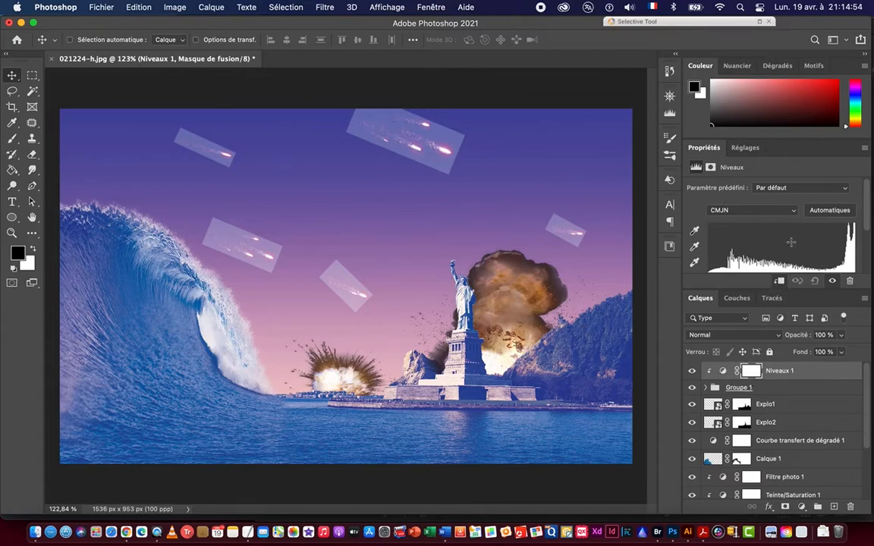
{"action": "scroll", "coordinate": [868, 215], "scroll_direction": "down", "scroll_amount": 2}
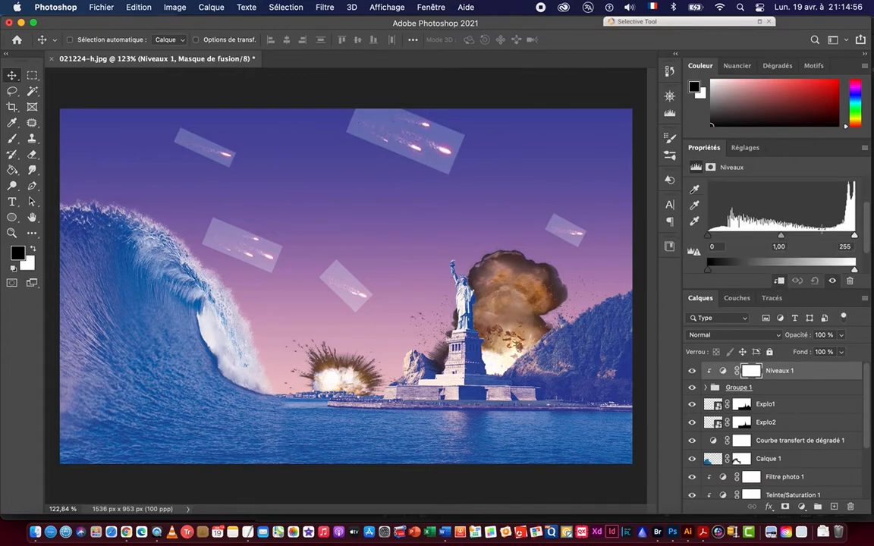
{"action": "left_click_drag", "start_coordinate": [710, 236], "coordinate": [762, 239]}
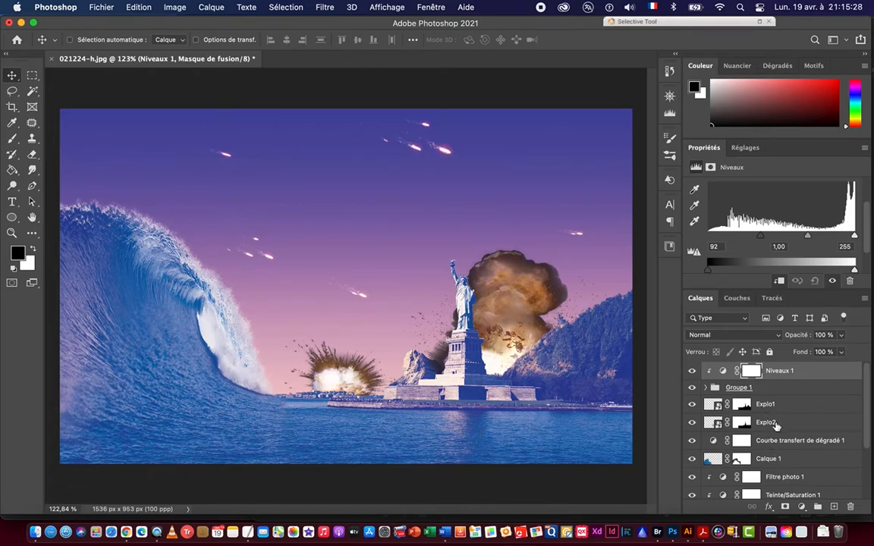
Select both explosion layers, Explo1 and Explo2, and duplicate them with Calque par Copier.
{"action": "left_click", "coordinate": [509, 304]}
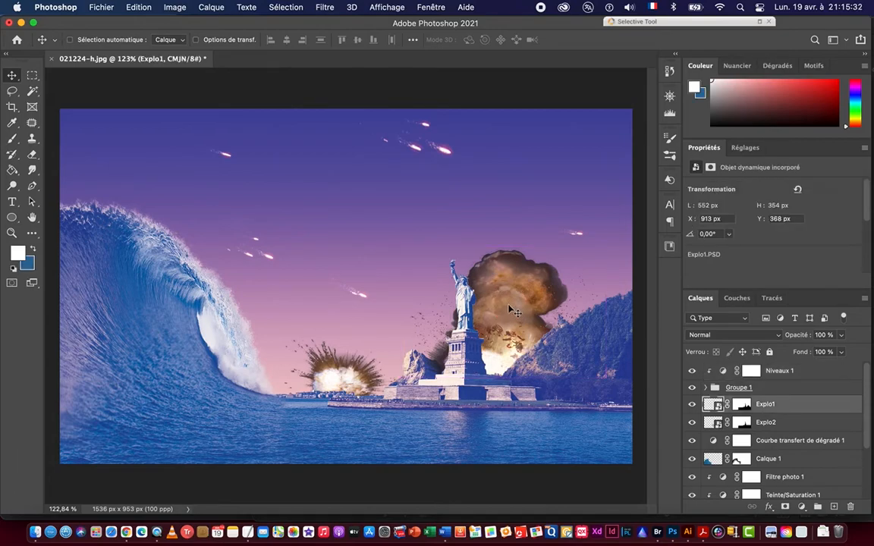
{"action": "left_click", "coordinate": [339, 376], "text": "shift+super"}
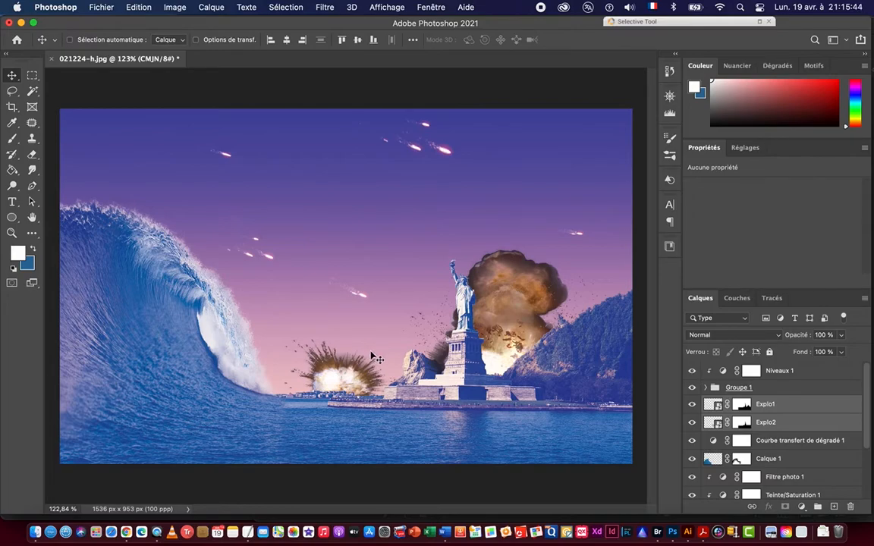
{"action": "left_click", "coordinate": [283, 9]}
{"action": "mouse_move", "coordinate": [211, 8]}
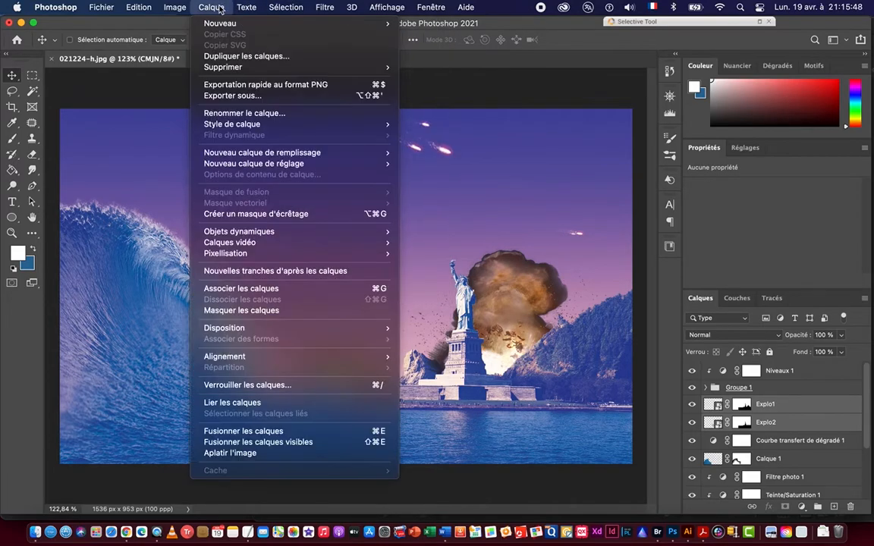
{"action": "mouse_move", "coordinate": [218, 25]}
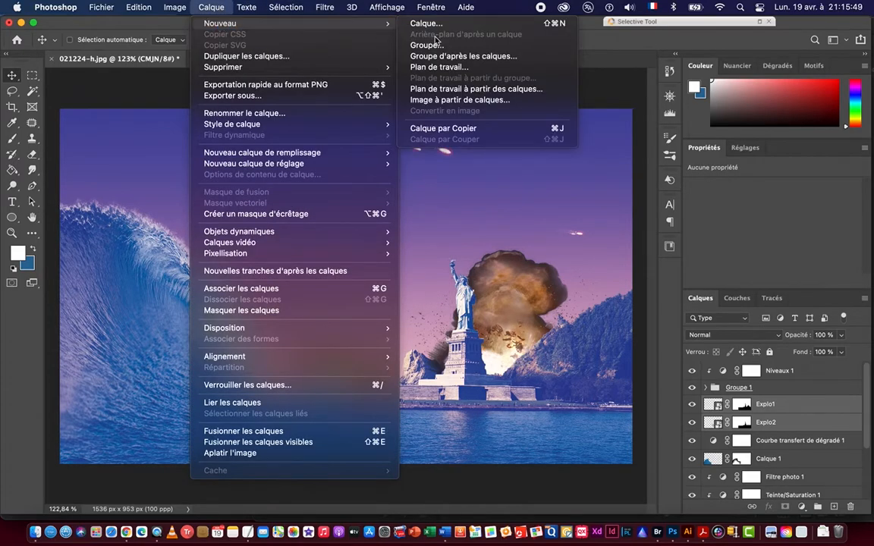
{"action": "left_click", "coordinate": [458, 130]}
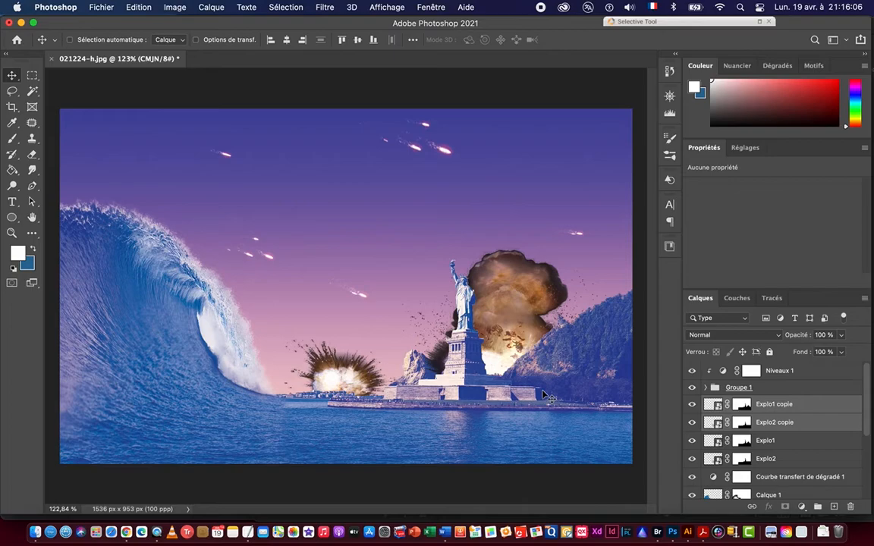
Flip the two explosion copies vertically and move them straight down onto the water as reflections, to about Y 935,22 px.
{"action": "key", "text": "super"}
{"action": "key", "text": "super+t"}
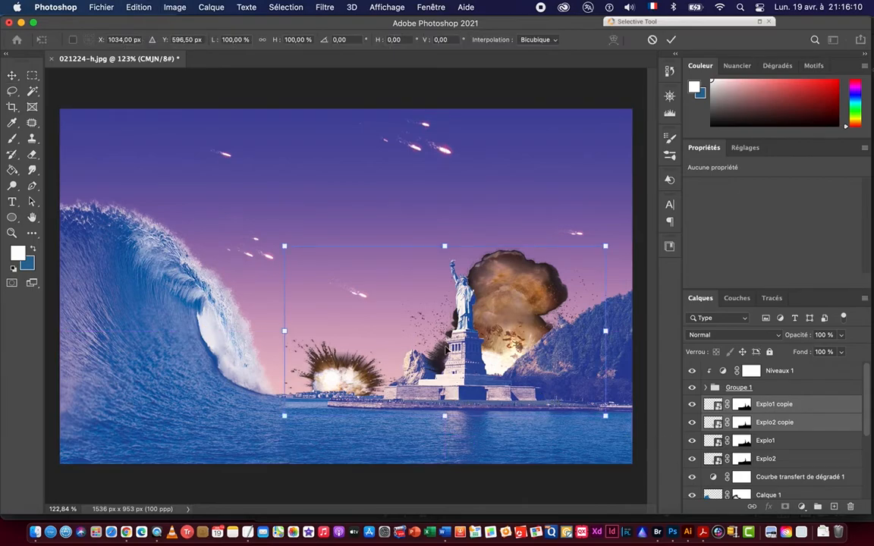
{"action": "right_click", "coordinate": [492, 338]}
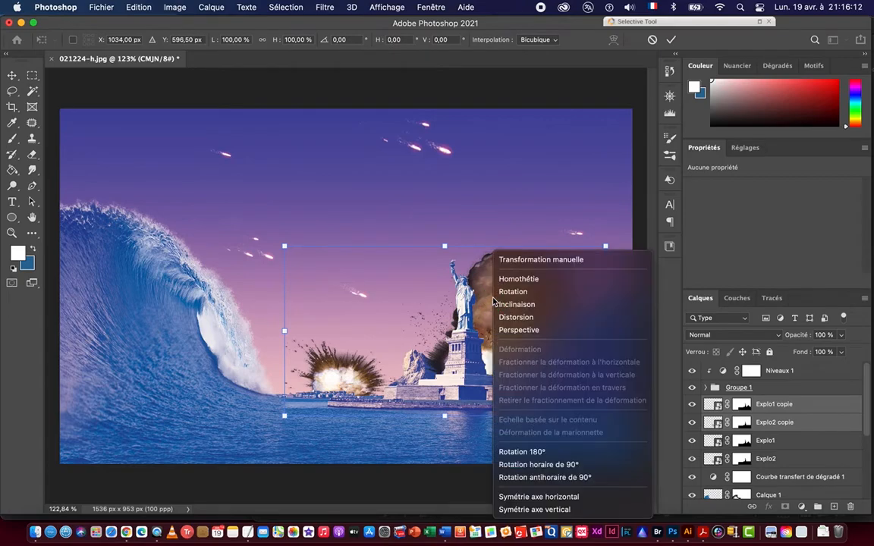
{"action": "left_click", "coordinate": [537, 509]}
{"action": "left_click_drag", "start_coordinate": [501, 315], "coordinate": [506, 421]}
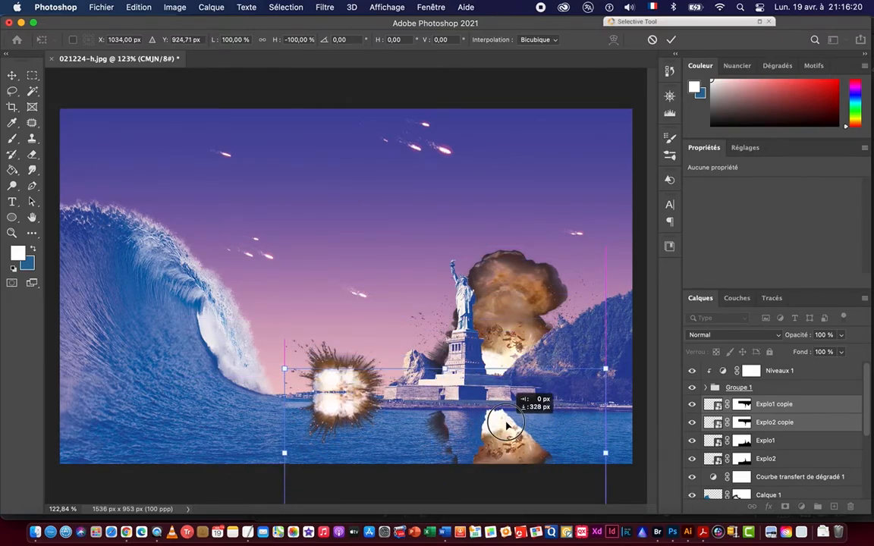
{"action": "left_click_drag", "start_coordinate": [506, 425], "coordinate": [508, 430]}
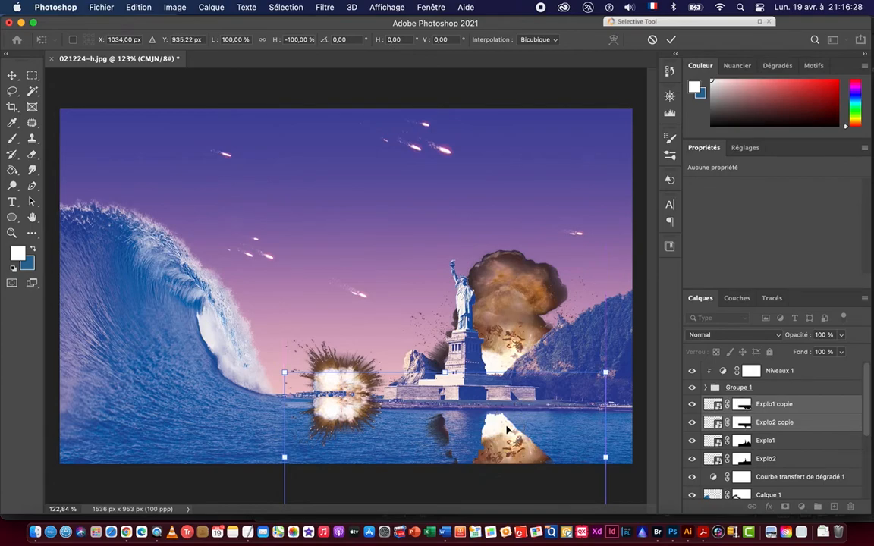
{"action": "key", "text": "Return"}
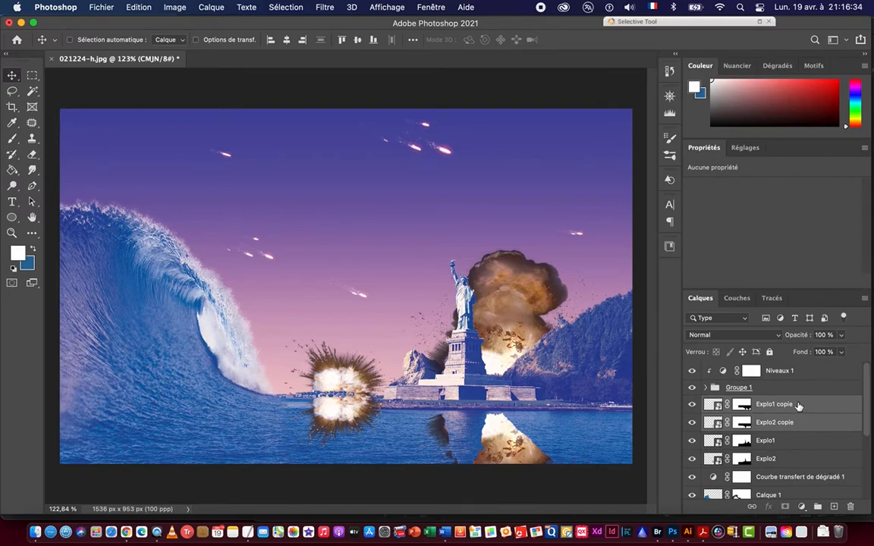
Identify the large explosion's flipped copy by toggling its visibility, and delete the layer mask from Explo1 copie.
{"action": "left_click", "coordinate": [770, 405]}
{"action": "left_click", "coordinate": [692, 404]}
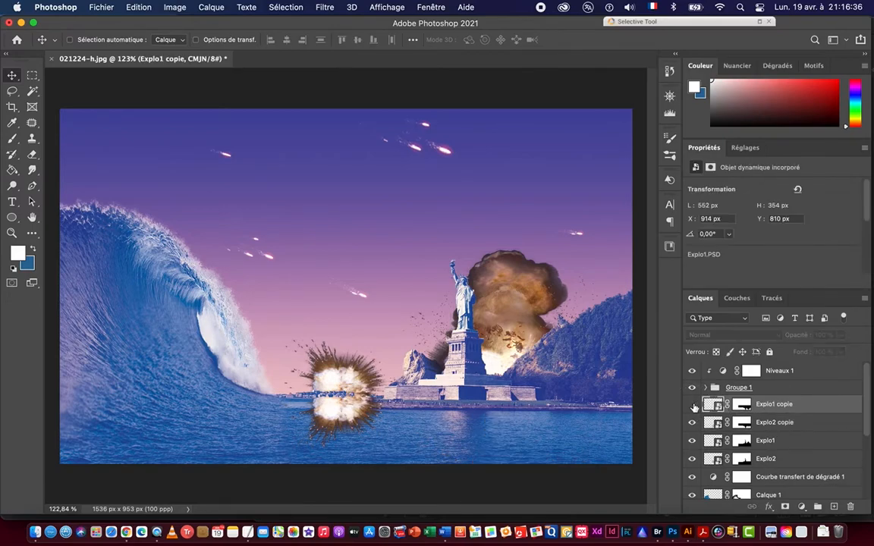
{"action": "left_click", "coordinate": [692, 404]}
{"action": "right_click", "coordinate": [740, 407]}
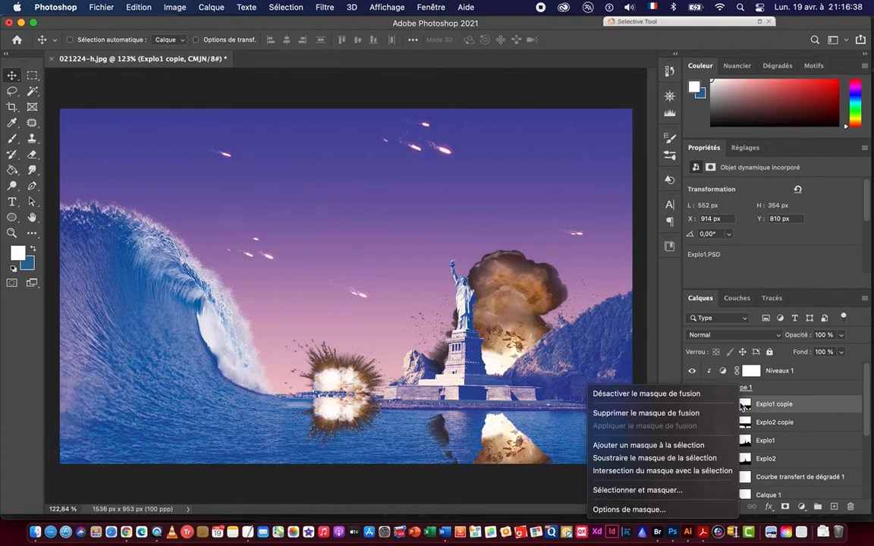
{"action": "left_click", "coordinate": [650, 414]}
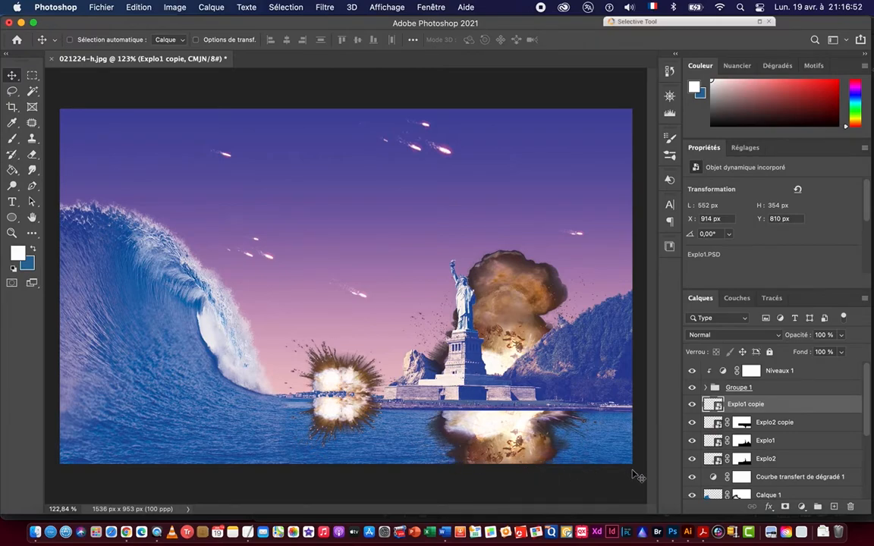
Select the Explo1 copie and Explo2 copie layers together and merge them into one reflection layer.
{"action": "left_click", "coordinate": [803, 424], "text": "shift"}
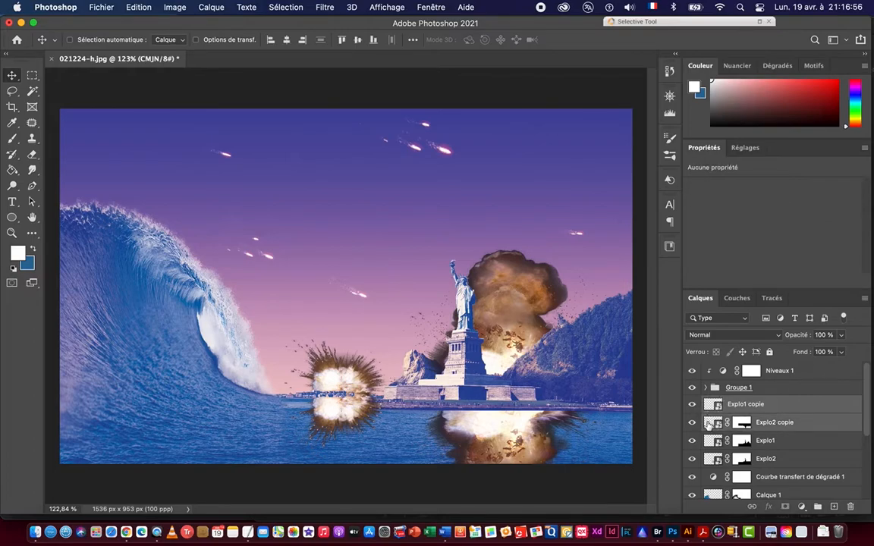
{"action": "left_click", "coordinate": [862, 302]}
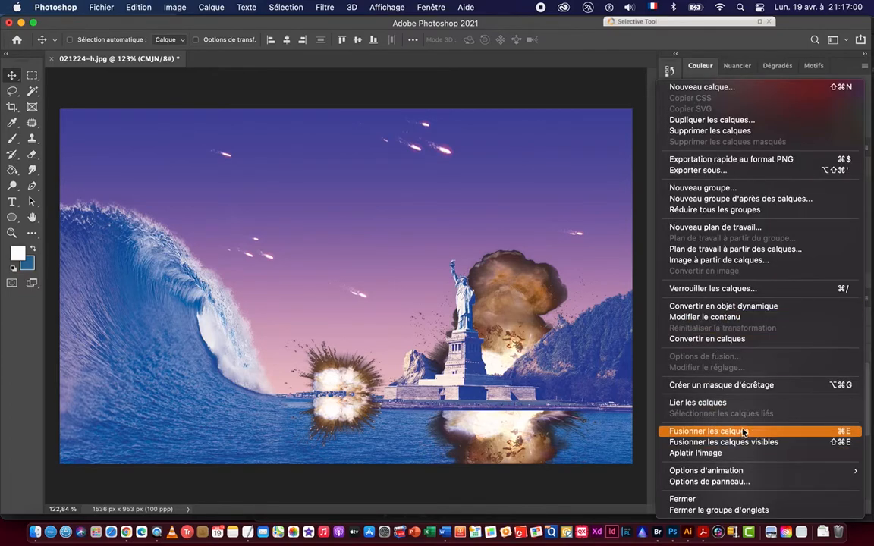
{"action": "left_click", "coordinate": [566, 426]}
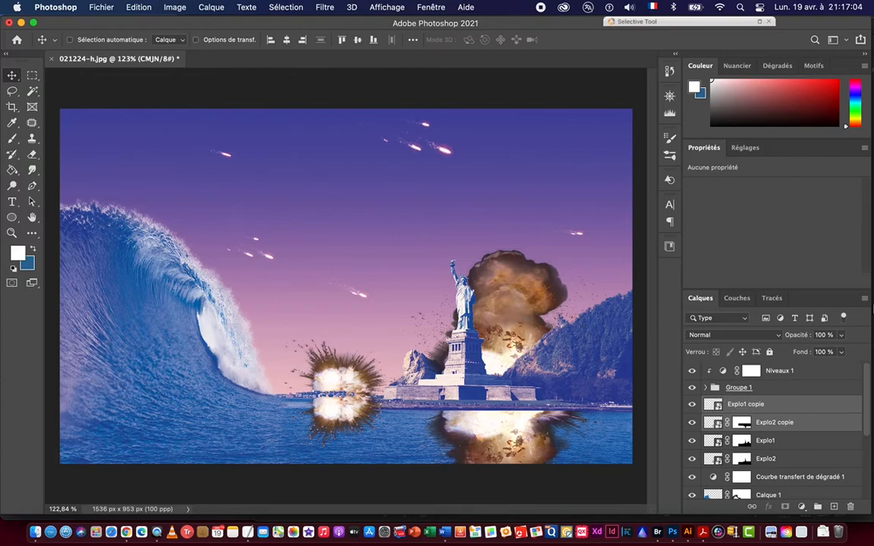
{"action": "left_click", "coordinate": [864, 300]}
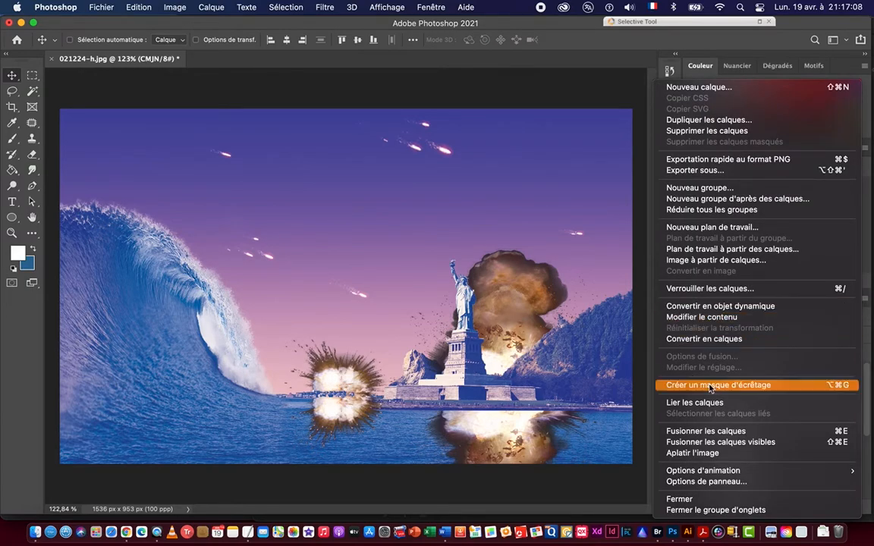
{"action": "left_click", "coordinate": [697, 438]}
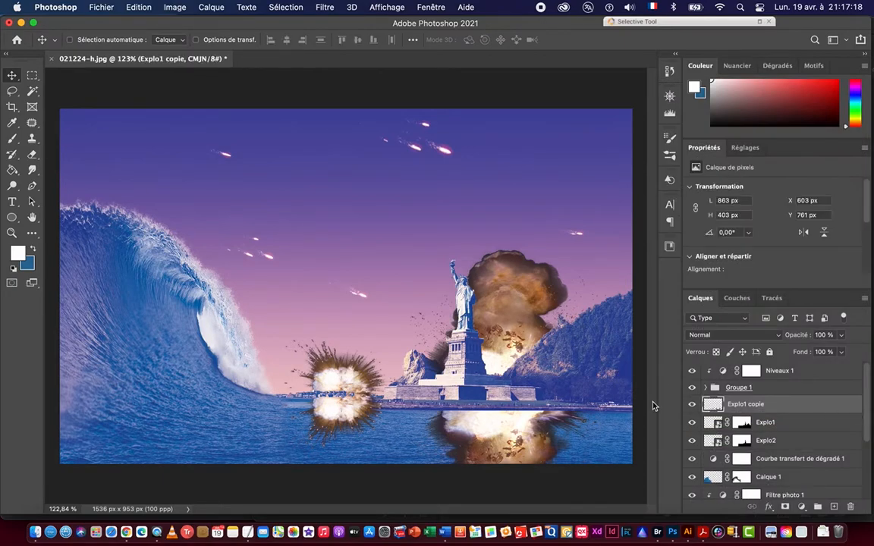
Set the merged explosion reflection's blend mode to Lumière crue and its opacity to 40 %.
{"action": "left_click", "coordinate": [733, 337]}
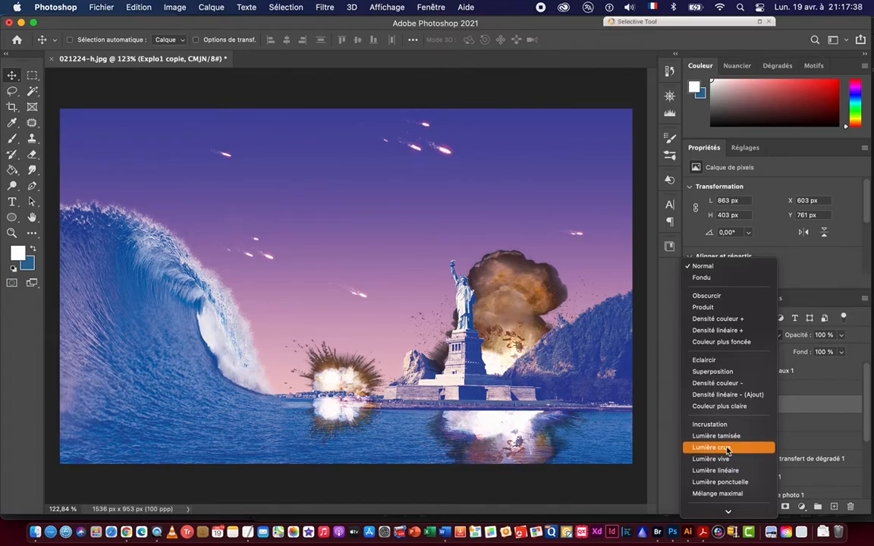
{"action": "left_click", "coordinate": [726, 448]}
{"action": "left_click_drag", "start_coordinate": [798, 341], "coordinate": [760, 340]}
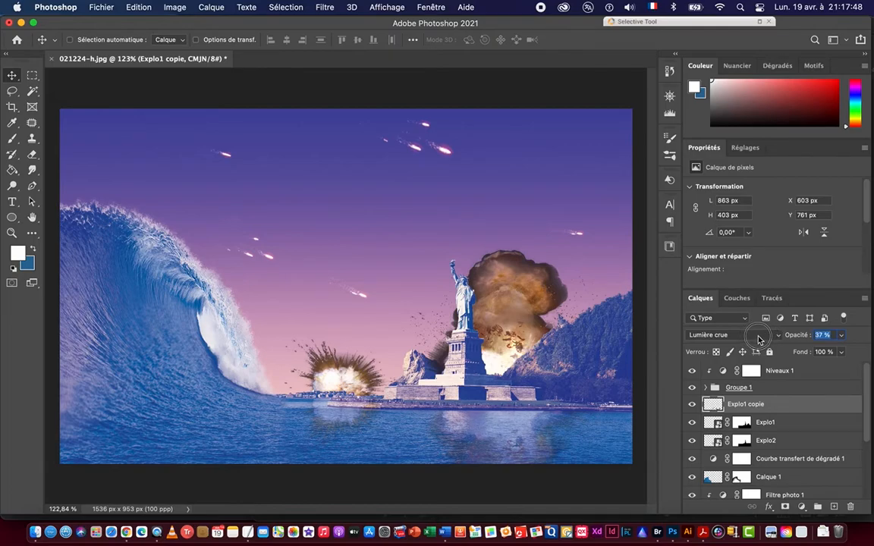
{"action": "left_click_drag", "start_coordinate": [759, 340], "coordinate": [761, 338]}
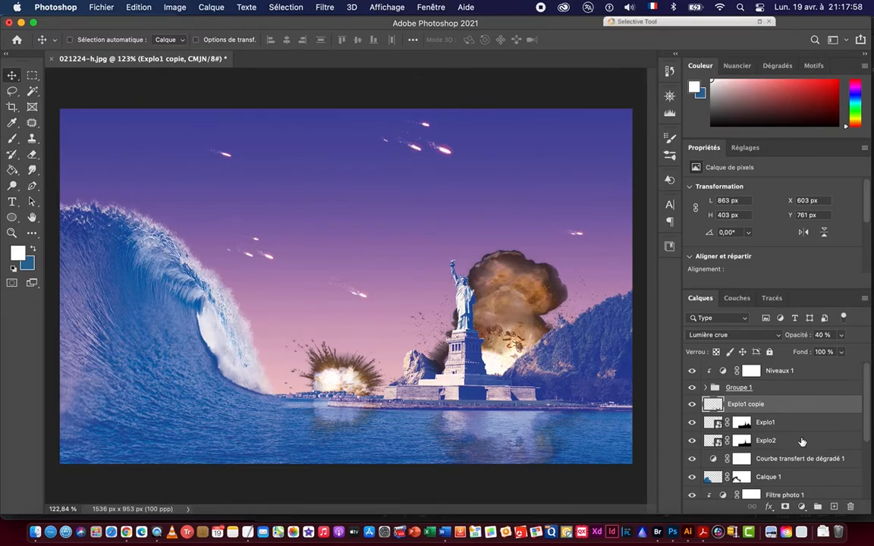
Load Calque 0's layer mask as a selection and subtract the open water with the Lasso, keeping the statue, island and shore.
{"action": "scroll", "coordinate": [793, 449], "scroll_direction": "down", "scroll_amount": 5}
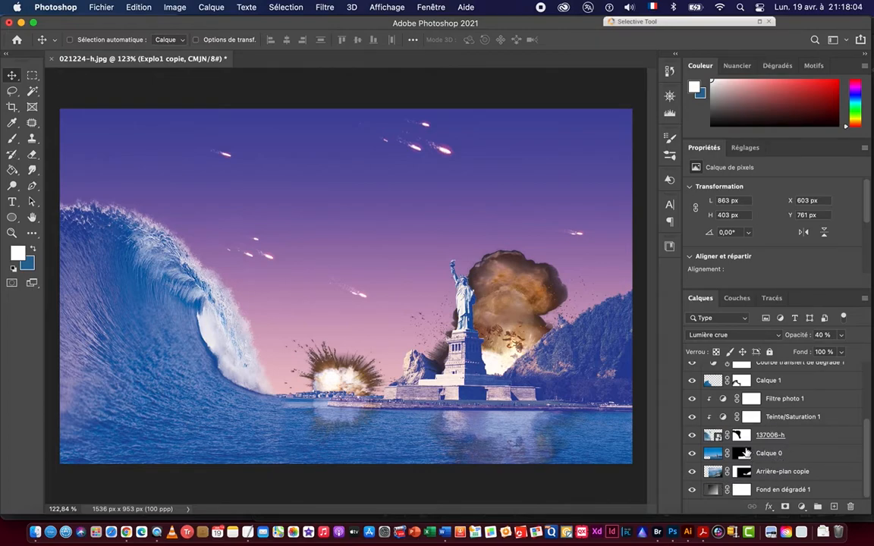
{"action": "left_click", "coordinate": [770, 455]}
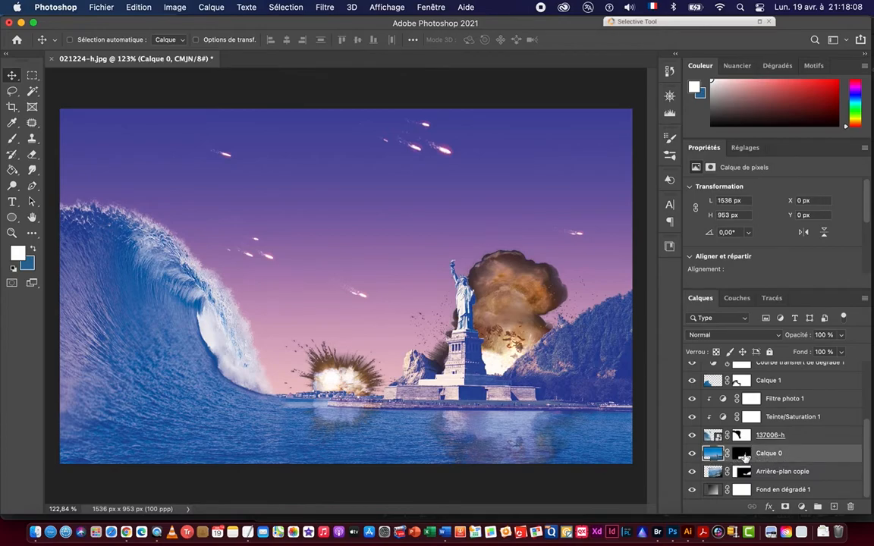
{"action": "left_click", "coordinate": [743, 453], "text": "super"}
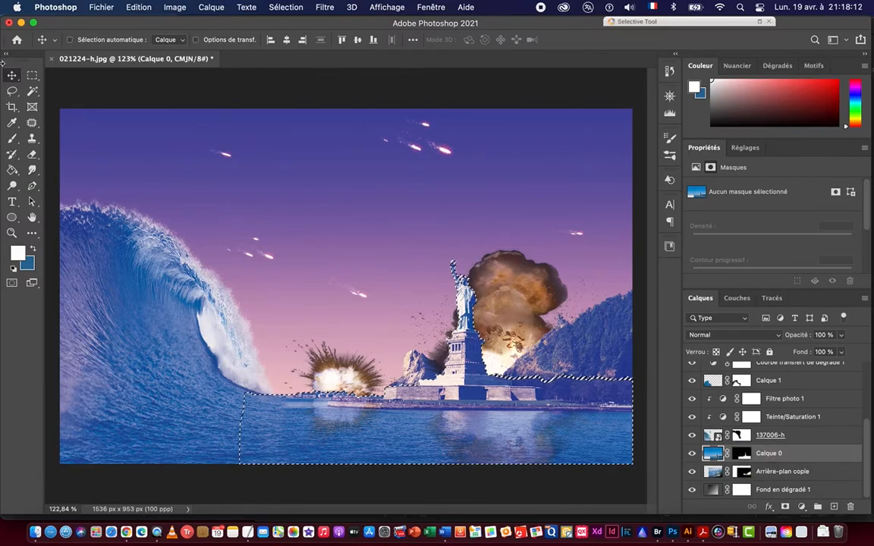
{"action": "left_click", "coordinate": [12, 91]}
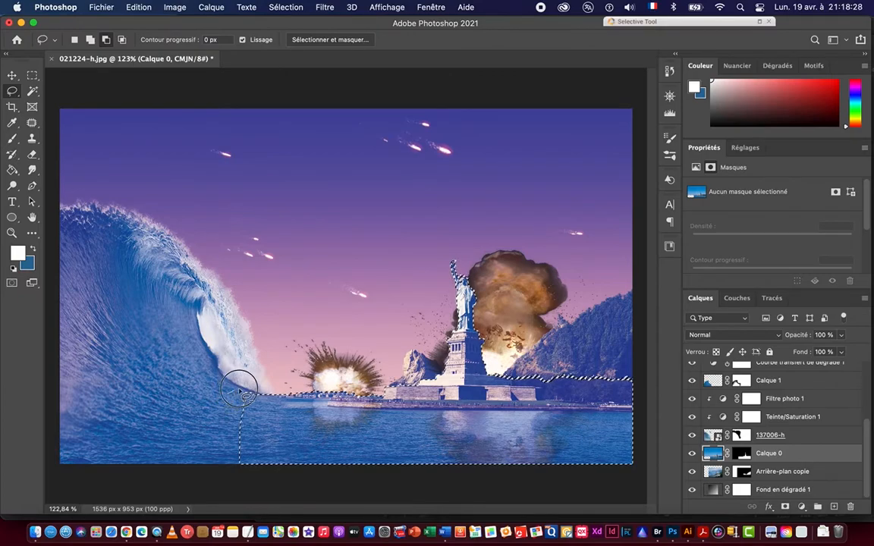
{"action": "left_click_drag", "start_coordinate": [322, 392], "coordinate": [331, 405]}
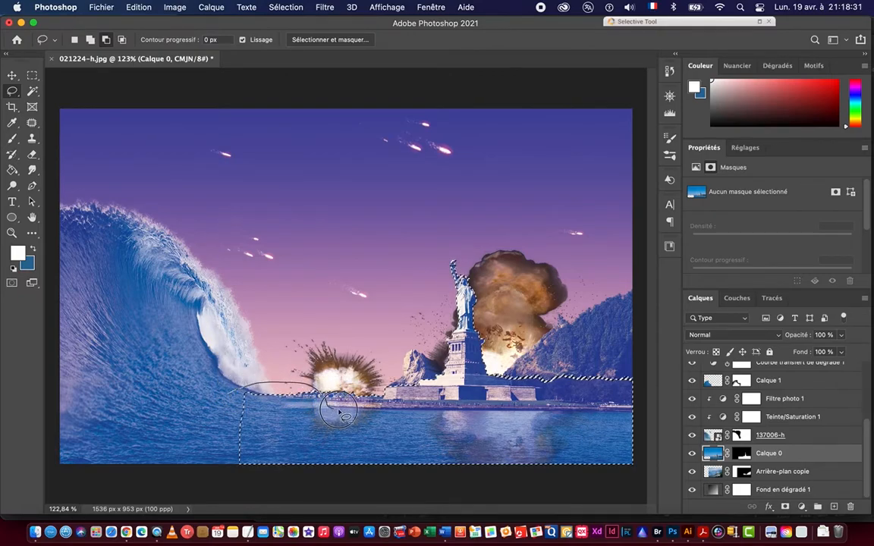
{"action": "mouse_move", "coordinate": [408, 415]}
{"action": "left_mouse_down"}
{"action": "mouse_move", "coordinate": [584, 411]}
{"action": "mouse_move", "coordinate": [645, 433]}
{"action": "mouse_move", "coordinate": [648, 453]}
{"action": "mouse_move", "coordinate": [556, 493]}
{"action": "mouse_move", "coordinate": [338, 493]}
{"action": "mouse_move", "coordinate": [193, 357]}
{"action": "mouse_move", "coordinate": [195, 334]}
{"action": "left_mouse_up"}
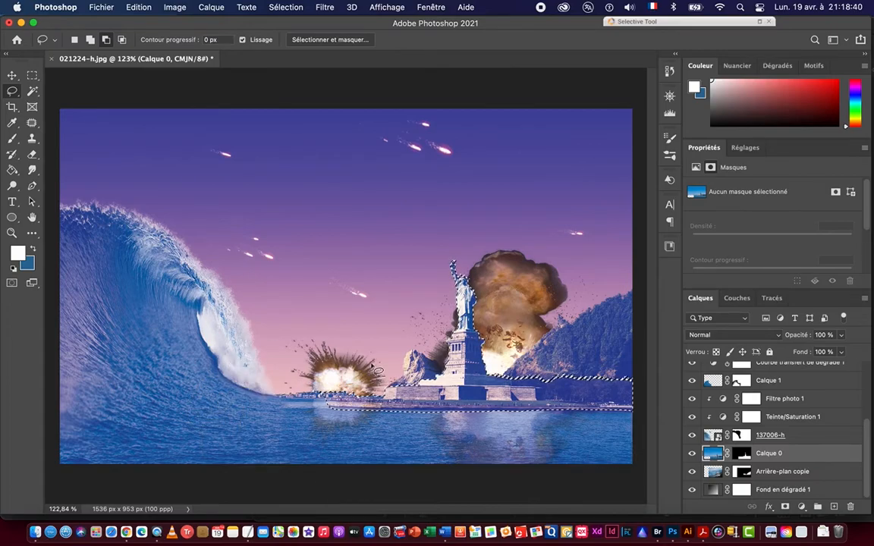
Copy the selected statue and shore from Calque 0 to a new layer, flipped vertically and moved down to about Y 1003,45 px.
{"action": "left_click", "coordinate": [714, 453]}
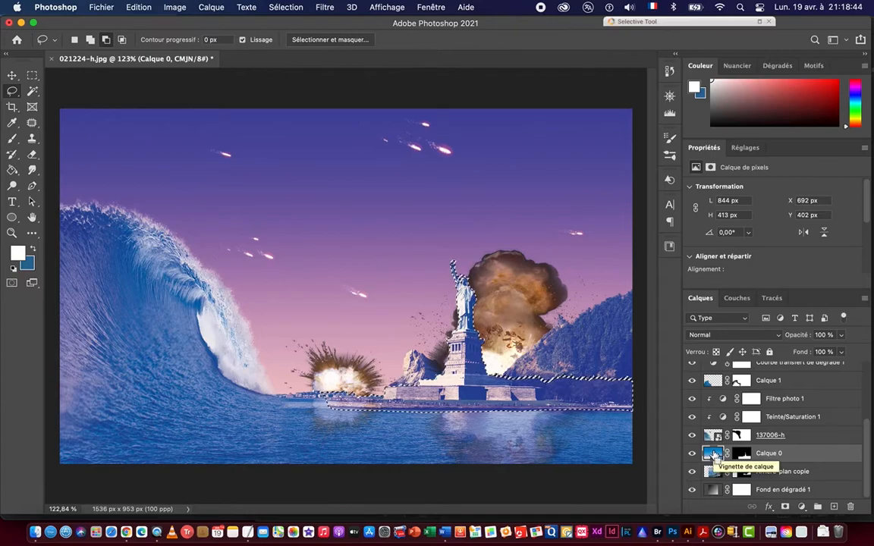
{"action": "key", "text": "super+j"}
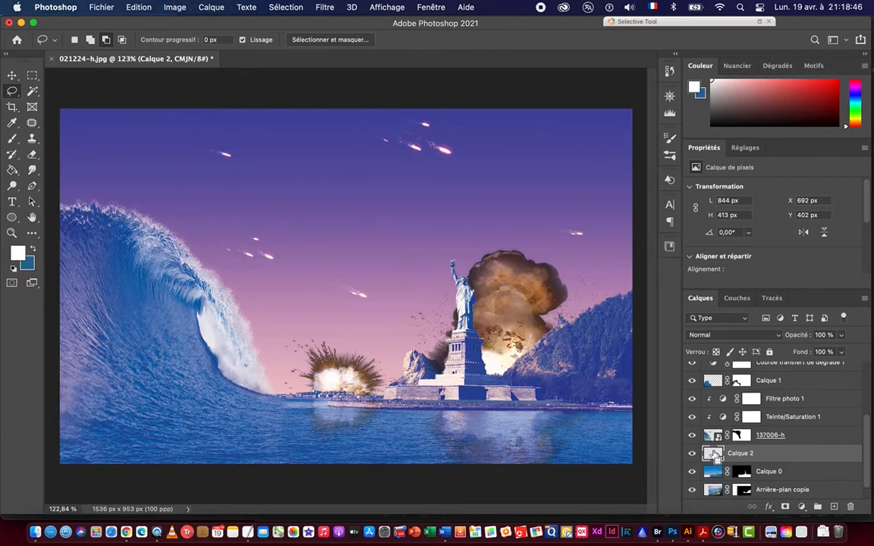
{"action": "key", "text": "super+t"}
{"action": "scroll", "coordinate": [721, 433], "scroll_direction": "up", "scroll_amount": 5}
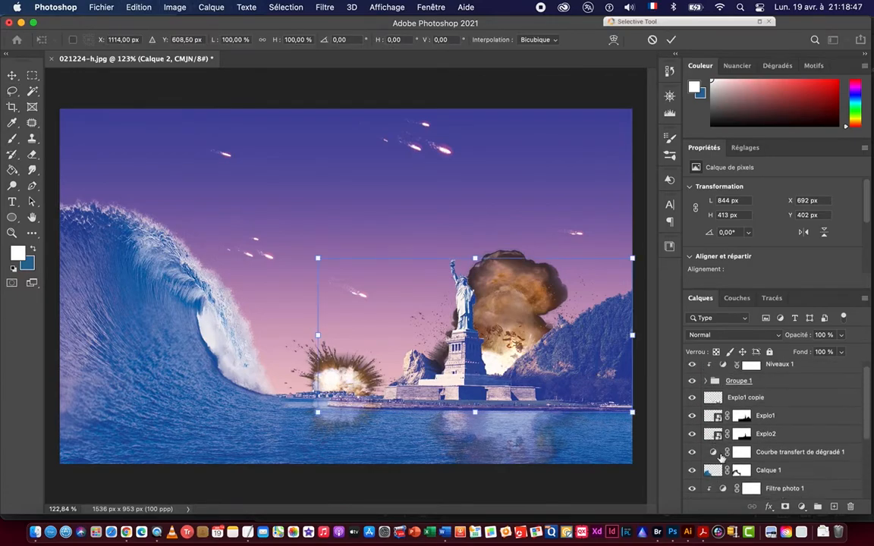
{"action": "right_click", "coordinate": [475, 370]}
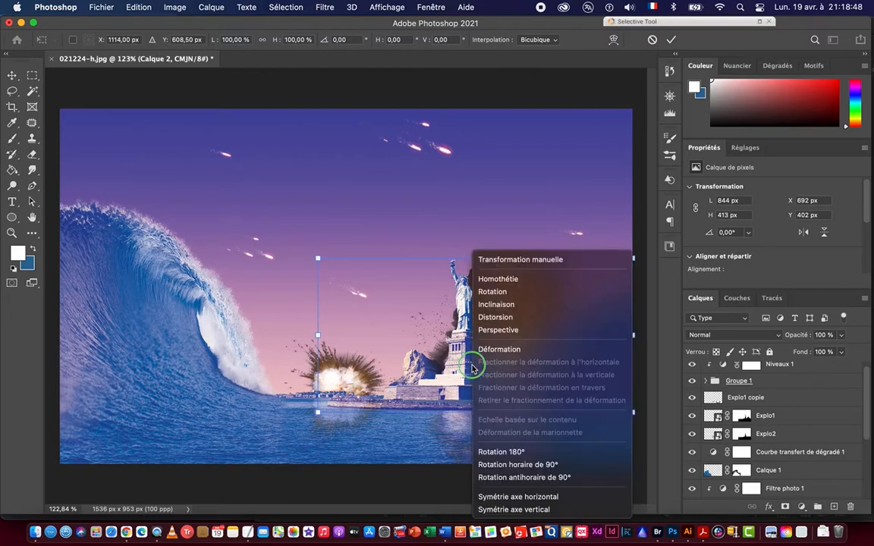
{"action": "left_click", "coordinate": [516, 510]}
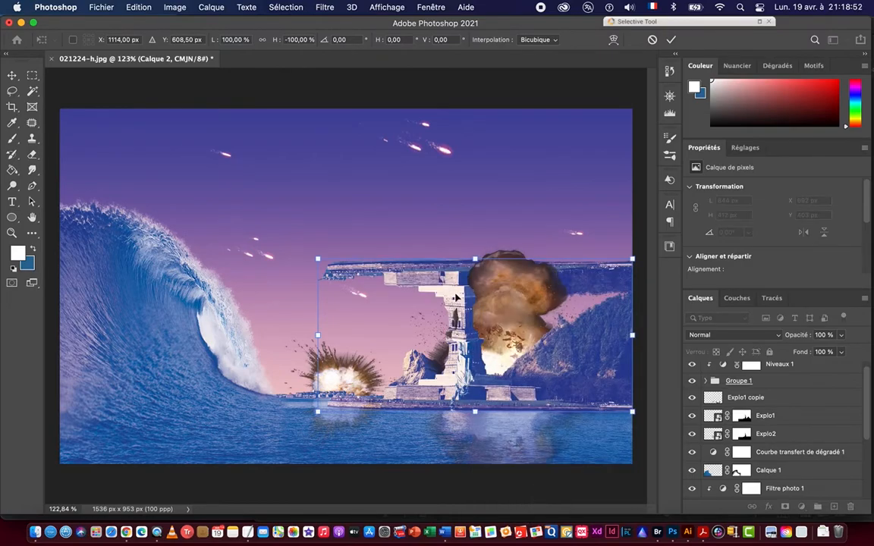
{"action": "left_click_drag", "start_coordinate": [456, 298], "coordinate": [446, 428]}
Warp the flipped statue and shore layer with Déformation so its edge follows the island's waterline.
{"action": "right_click", "coordinate": [387, 419]}
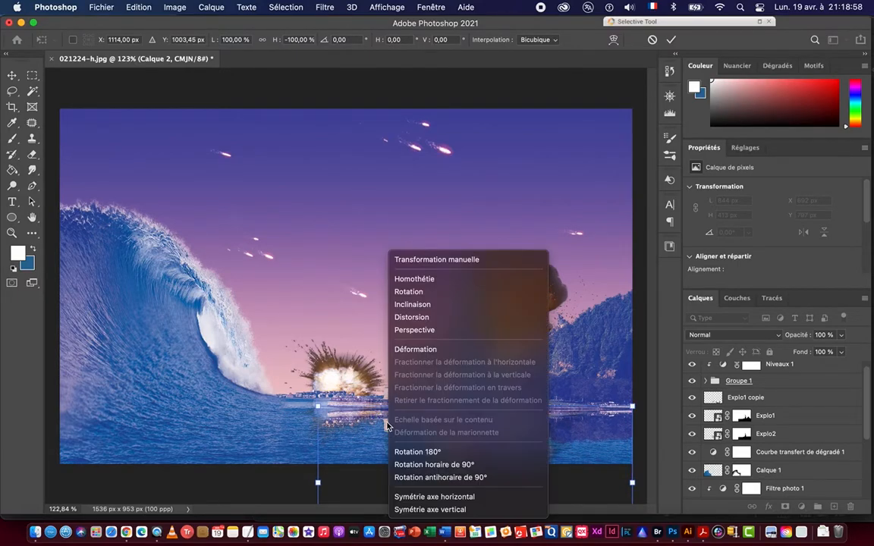
{"action": "left_click", "coordinate": [415, 349]}
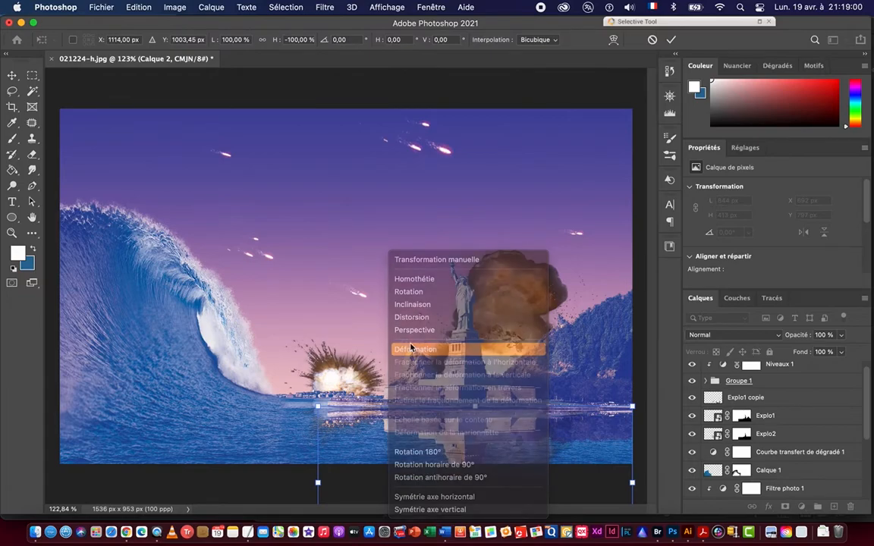
{"action": "left_click_drag", "start_coordinate": [317, 409], "coordinate": [320, 404]}
{"action": "key", "text": "l"}
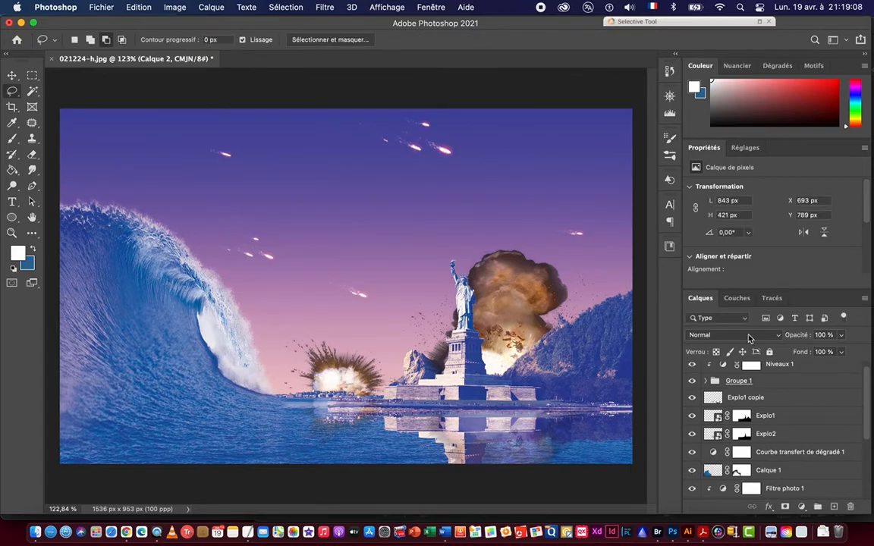
Set the statue reflection layer, Calque 2, to Lumière crue blend mode at 30 % opacity.
{"action": "scroll", "coordinate": [804, 454], "scroll_direction": "down", "scroll_amount": 3}
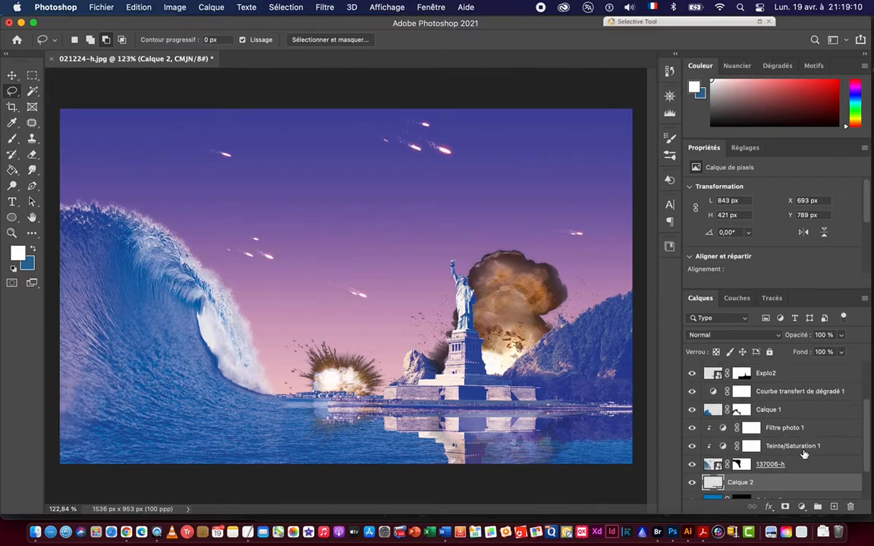
{"action": "scroll", "coordinate": [804, 454], "scroll_direction": "down", "scroll_amount": 2}
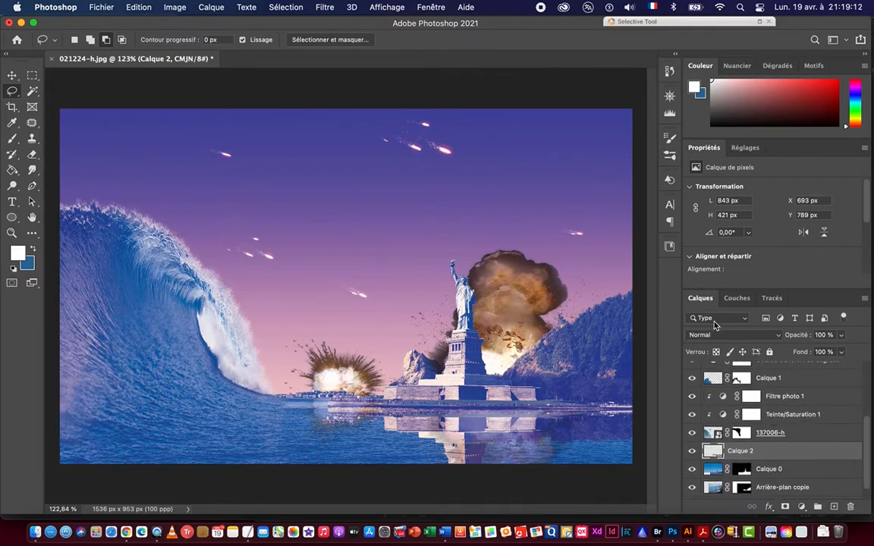
{"action": "left_click", "coordinate": [724, 335]}
{"action": "mouse_move", "coordinate": [729, 513]}
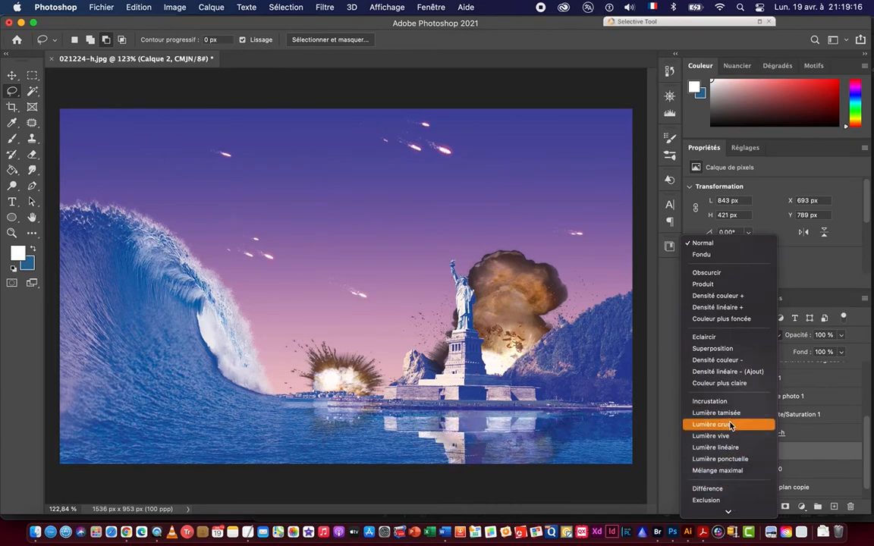
{"action": "left_click", "coordinate": [731, 426]}
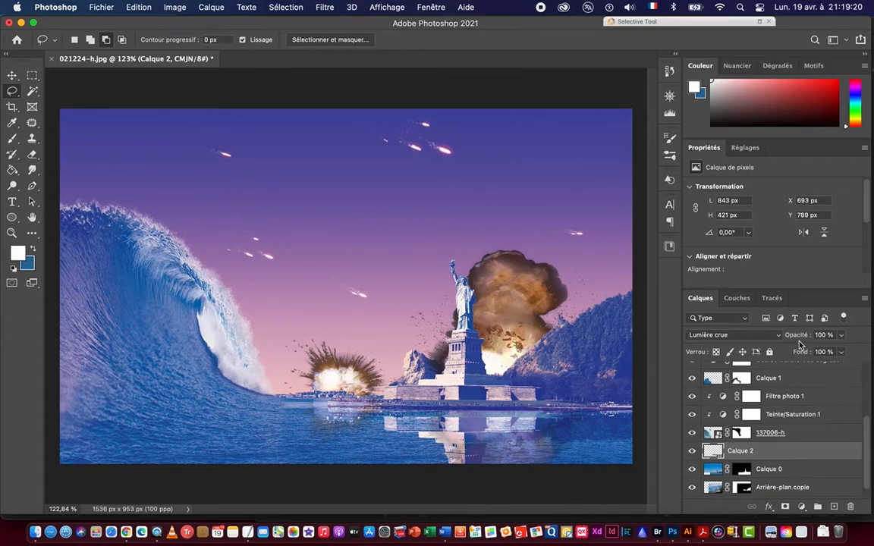
{"action": "left_click_drag", "start_coordinate": [801, 339], "coordinate": [757, 341]}
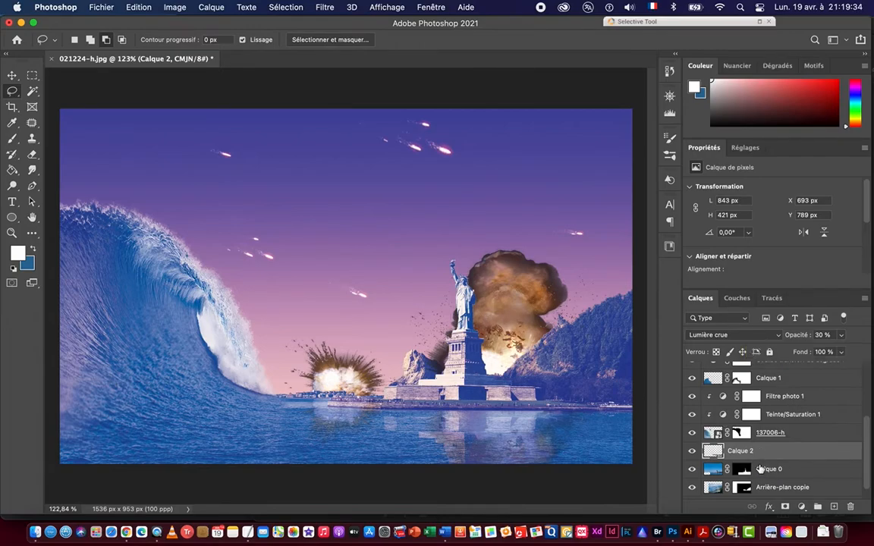
Move Calque 2 directly above Explo1 copie in the layer stack and toggle both reflections off and on to compare.
{"action": "left_click_drag", "start_coordinate": [790, 453], "coordinate": [770, 381]}
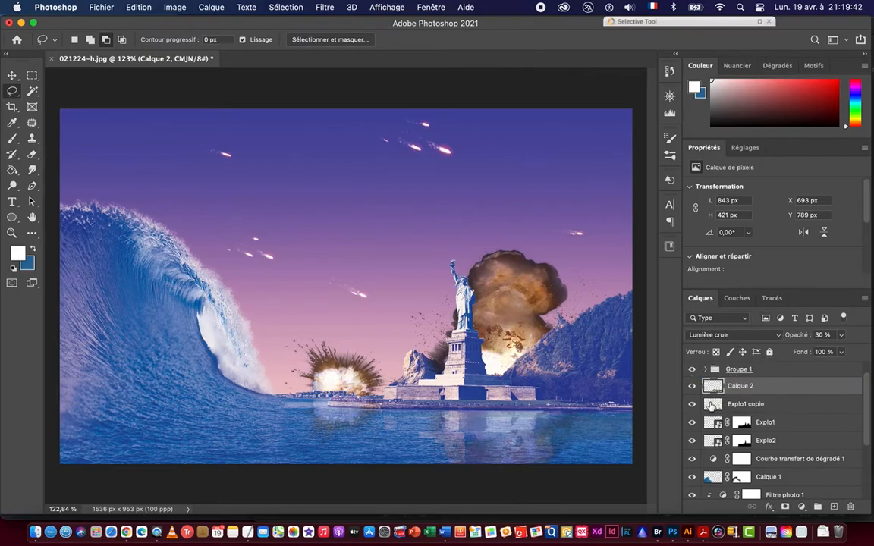
{"action": "left_click", "coordinate": [691, 387]}
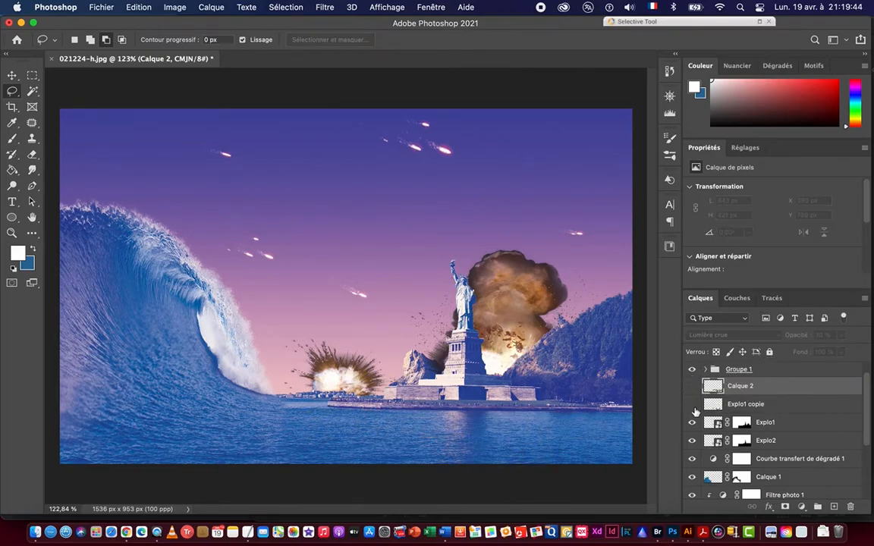
{"action": "left_click", "coordinate": [691, 386]}
{"action": "left_click", "coordinate": [691, 404]}
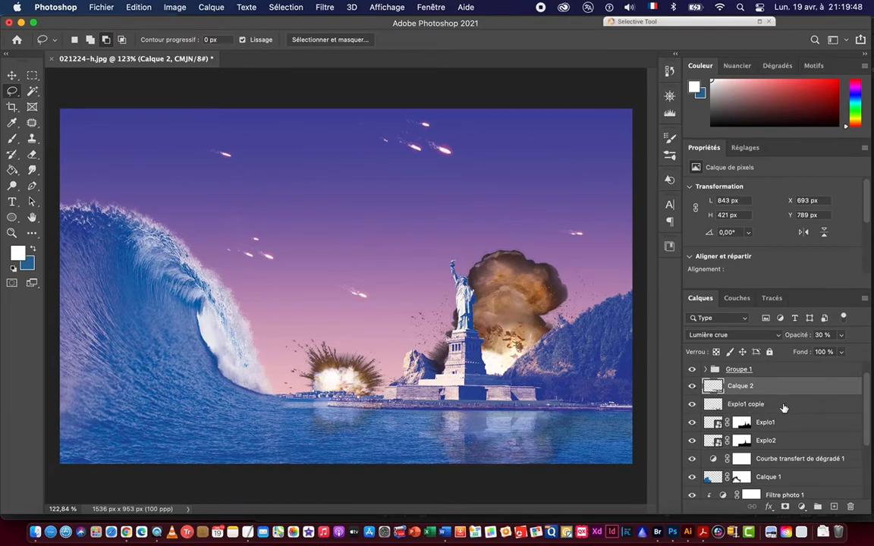
Merge Calque 2 with Explo1 copie and set the merged reflection layer's blend mode to Incrustation.
{"action": "left_click", "coordinate": [783, 406], "text": "shift"}
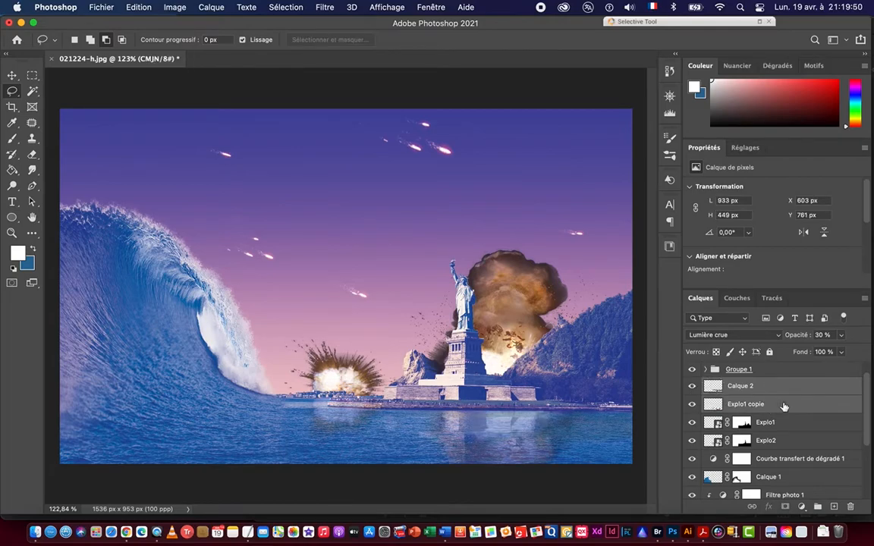
{"action": "key", "text": "super+e"}
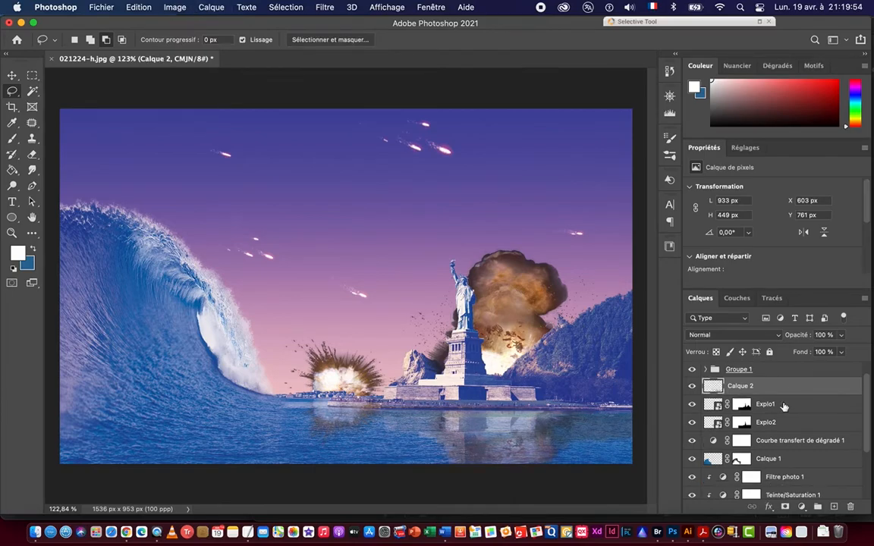
{"action": "left_click", "coordinate": [734, 340]}
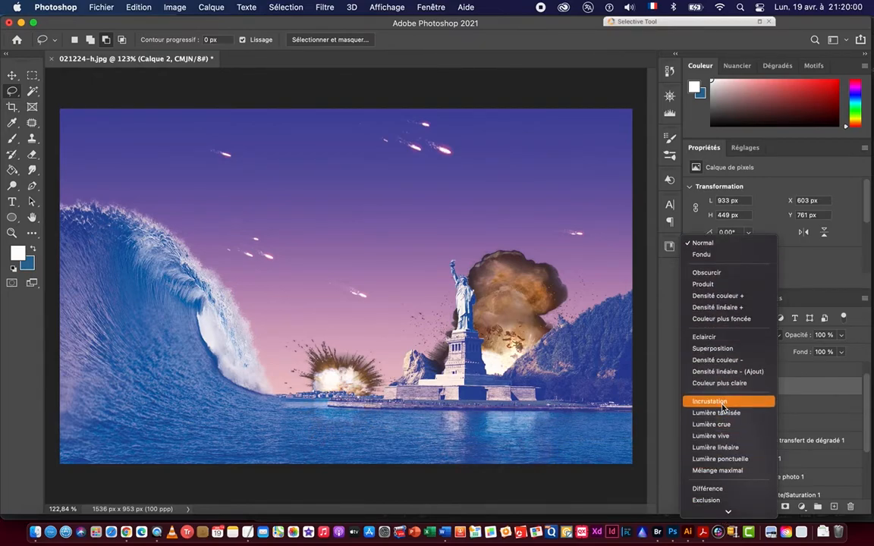
{"action": "left_click", "coordinate": [723, 408]}
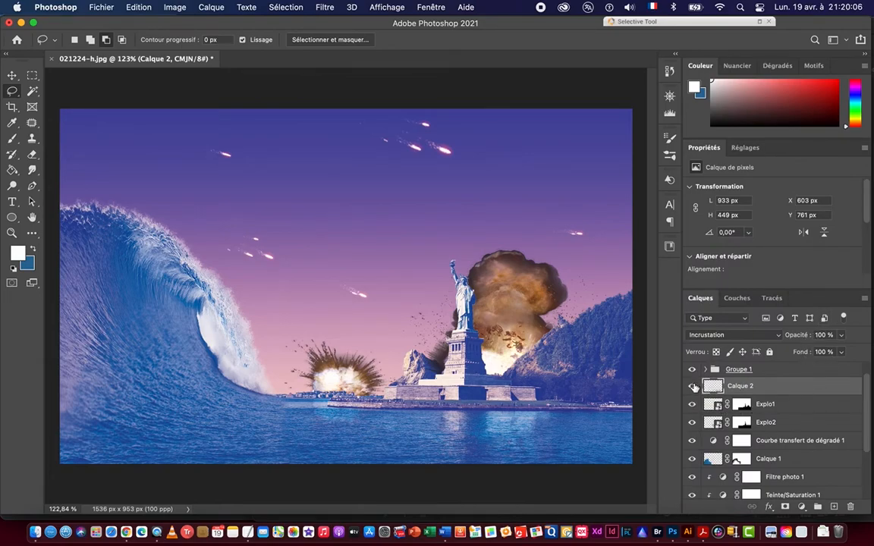
Compare the water with and without the merged reflections by repeatedly toggling Calque 2's visibility.
{"action": "left_click", "coordinate": [693, 387]}
{"action": "left_click", "coordinate": [693, 387]}
{"action": "left_click", "coordinate": [695, 387]}
{"action": "left_click", "coordinate": [693, 387]}
{"action": "left_click", "coordinate": [693, 387]}
{"action": "left_click", "coordinate": [692, 387]}
{"action": "left_click", "coordinate": [693, 387]}
{"action": "left_click", "coordinate": [692, 387]}
{"action": "left_click", "coordinate": [692, 387]}
{"action": "left_click", "coordinate": [693, 387]}
Duplicate the Explo1 explosion onto the front of the wave and delete the copy's layer mask.
{"action": "left_click", "coordinate": [13, 76]}
{"action": "left_click", "coordinate": [466, 272], "text": "ctrl"}
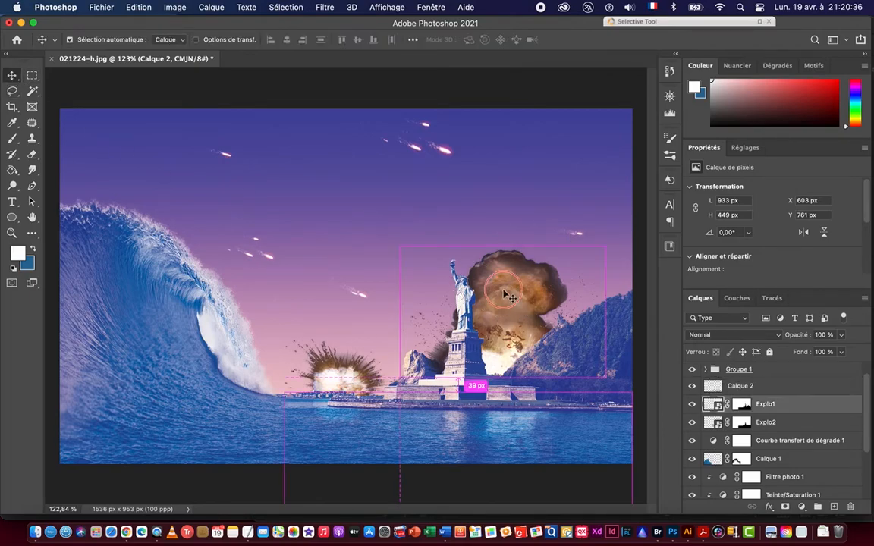
{"action": "left_click", "coordinate": [692, 404]}
{"action": "left_click", "coordinate": [691, 404]}
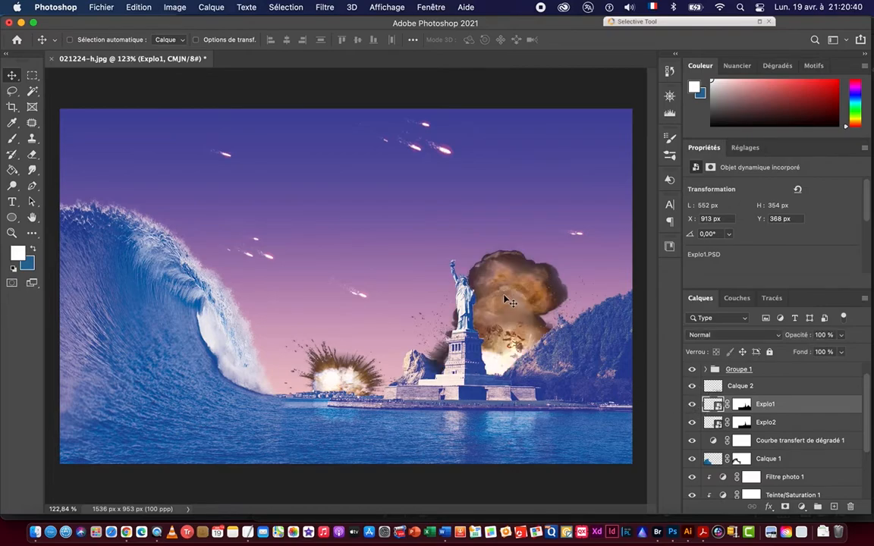
{"action": "left_click_drag", "start_coordinate": [514, 300], "coordinate": [246, 344]}
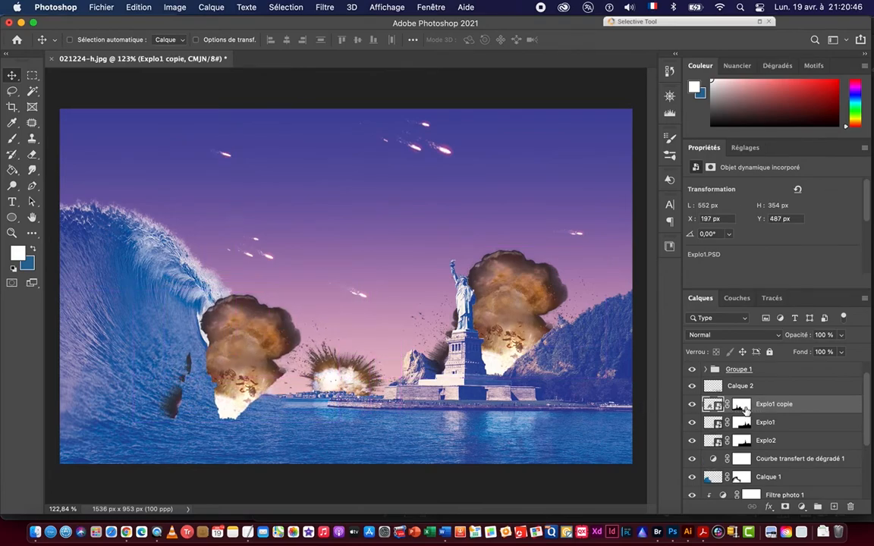
{"action": "right_click", "coordinate": [741, 408]}
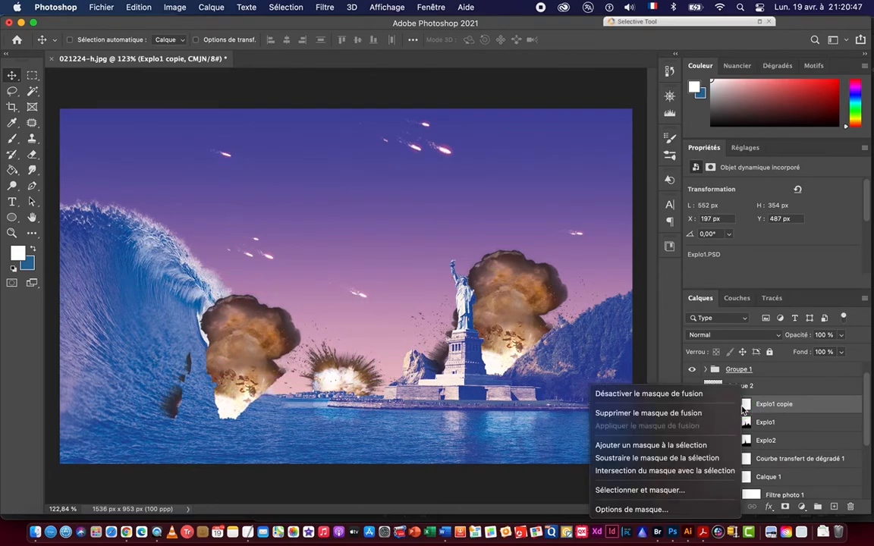
{"action": "left_click", "coordinate": [648, 414]}
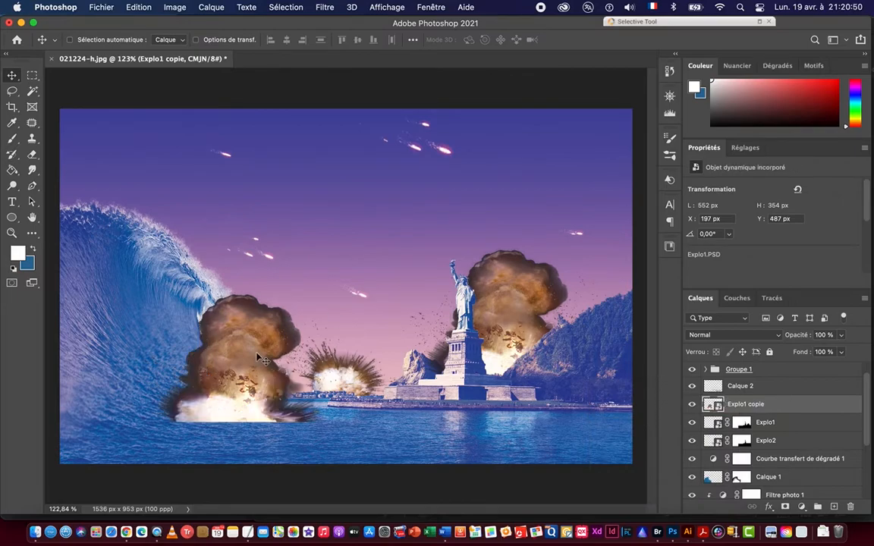
Transform Explo1 copie by moving it over the wave's hollow, widening it and skewing its corners to follow the wave's slope.
{"action": "key", "text": "super+t"}
{"action": "left_click_drag", "start_coordinate": [243, 339], "coordinate": [189, 333]}
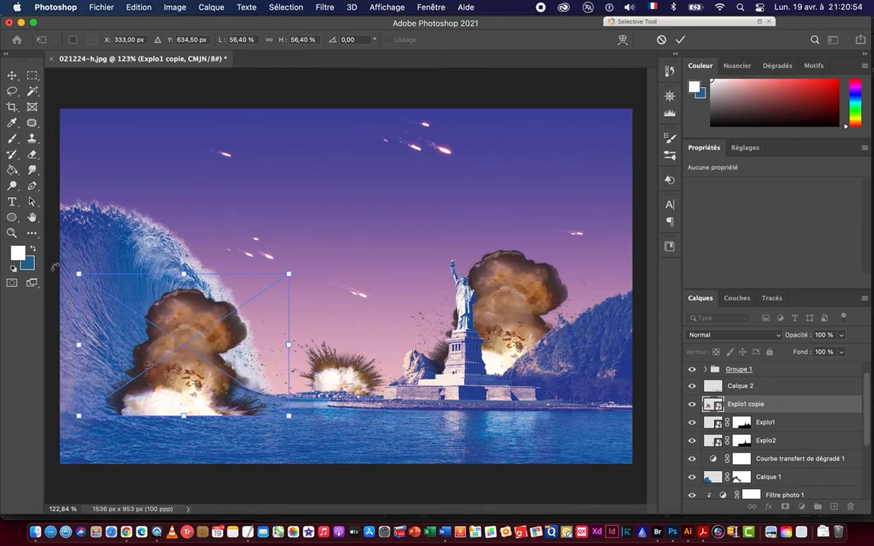
{"action": "left_click_drag", "start_coordinate": [79, 345], "coordinate": [3, 334]}
{"action": "left_click_drag", "start_coordinate": [292, 349], "coordinate": [324, 344]}
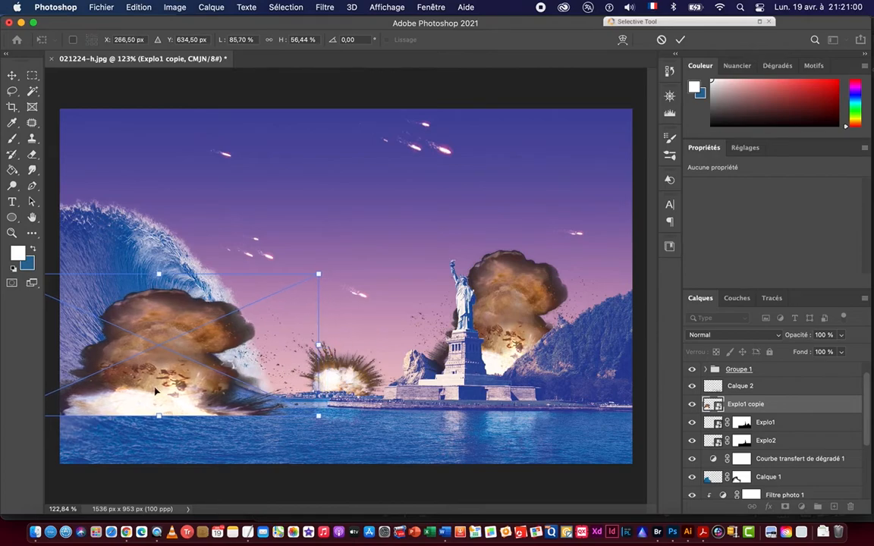
{"action": "left_click_drag", "start_coordinate": [319, 419], "coordinate": [311, 393]}
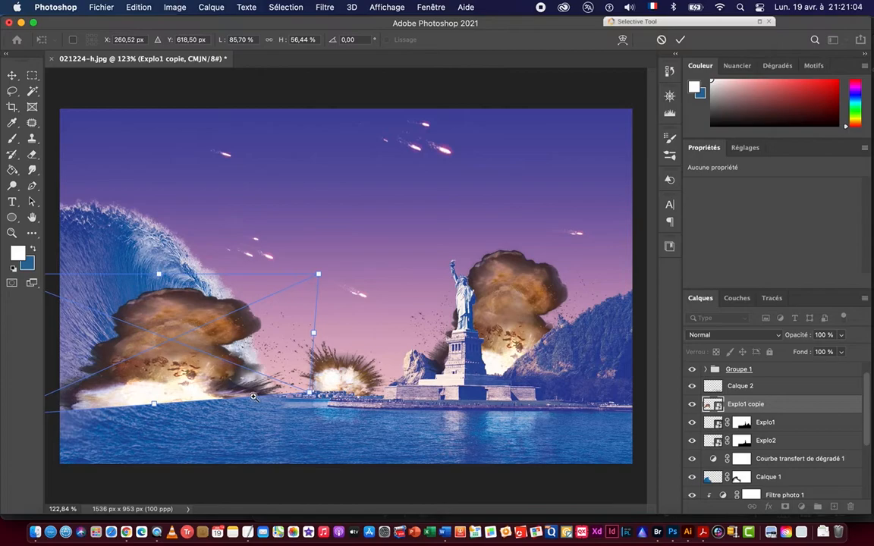
{"action": "left_click_drag", "start_coordinate": [258, 396], "coordinate": [226, 398]}
{"action": "left_click_drag", "start_coordinate": [122, 372], "coordinate": [121, 400]}
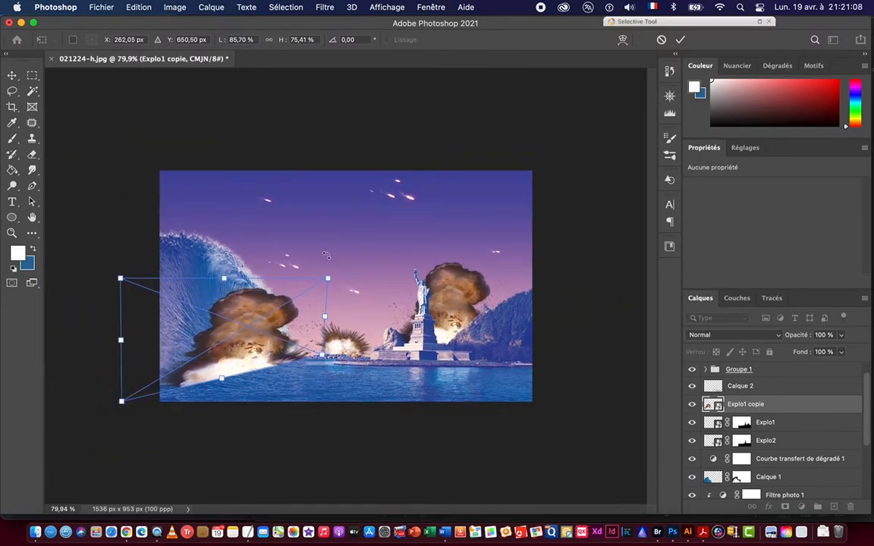
{"action": "left_click_drag", "start_coordinate": [327, 283], "coordinate": [300, 261]}
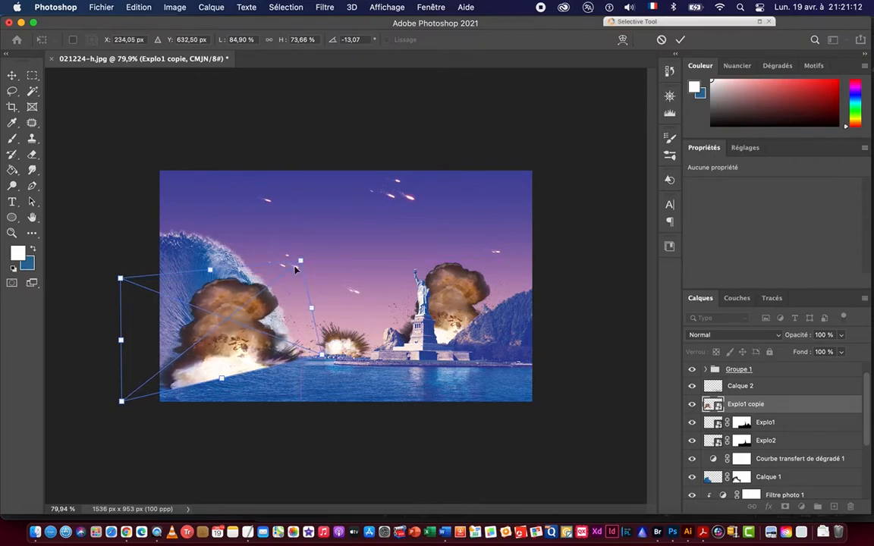
{"action": "key", "text": "Return"}
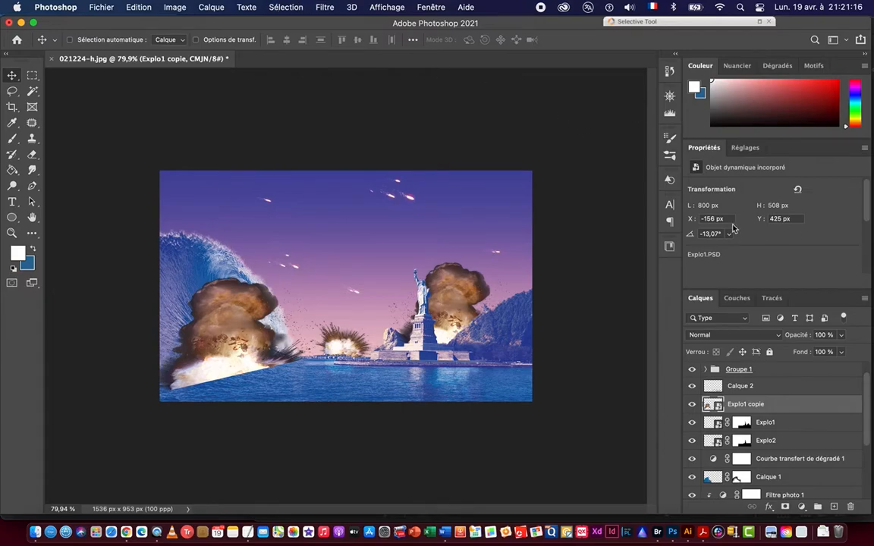
Rasterize Explo1 copie and apply a Flou gaussien with a radius of 10,1 pixels.
{"action": "right_click", "coordinate": [795, 404]}
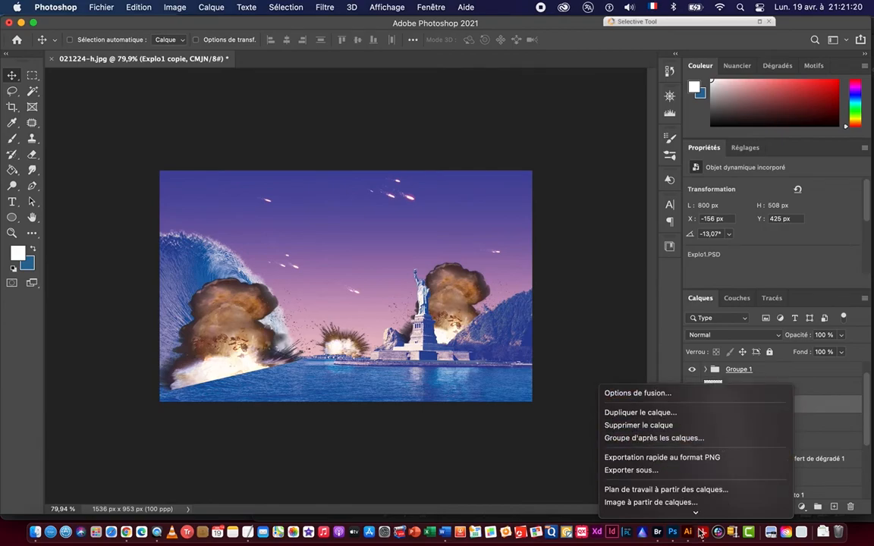
{"action": "left_click", "coordinate": [666, 466]}
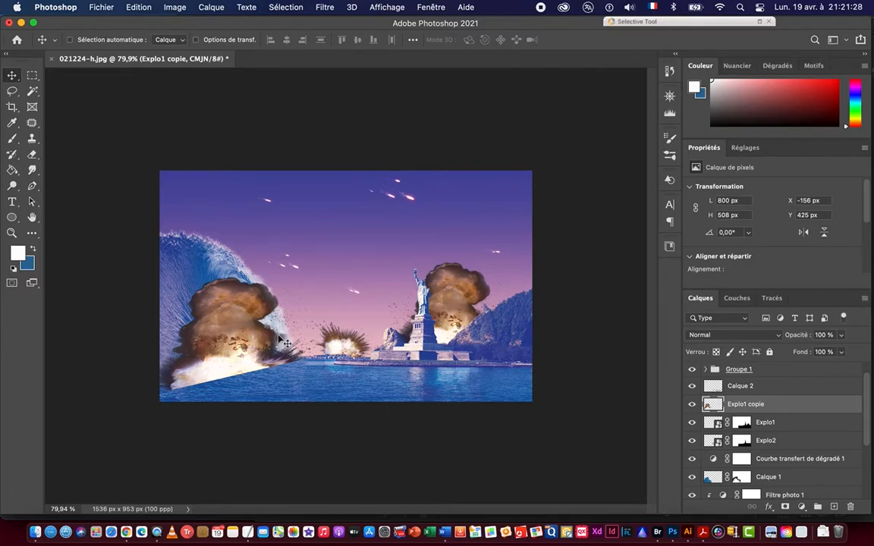
{"action": "left_click", "coordinate": [325, 7]}
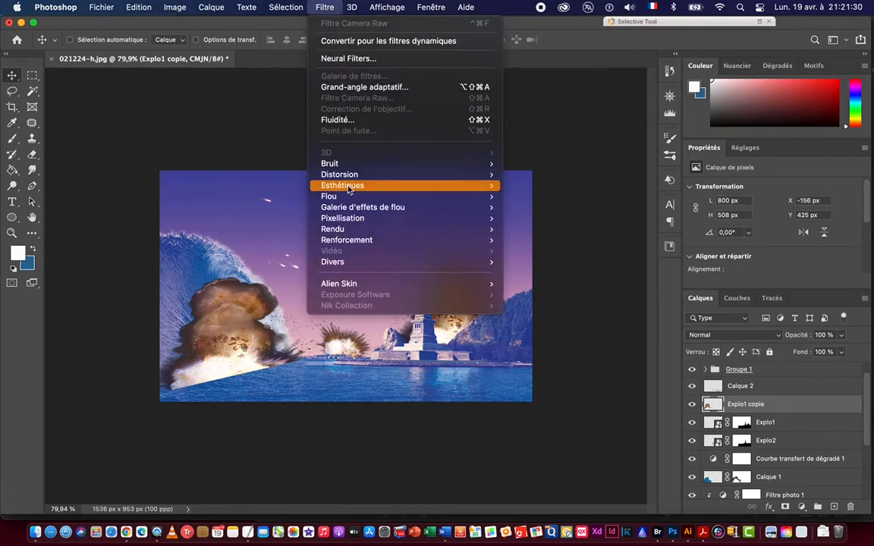
{"action": "mouse_move", "coordinate": [354, 198]}
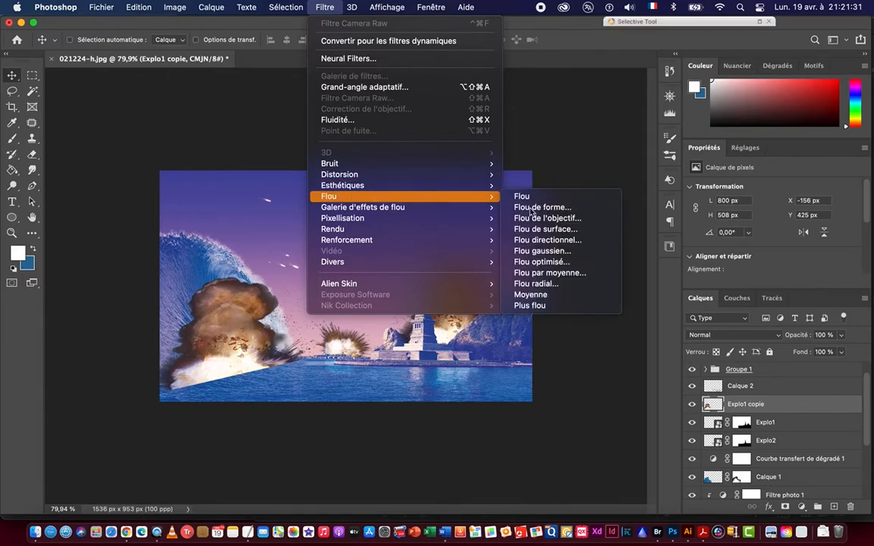
{"action": "left_click", "coordinate": [560, 256]}
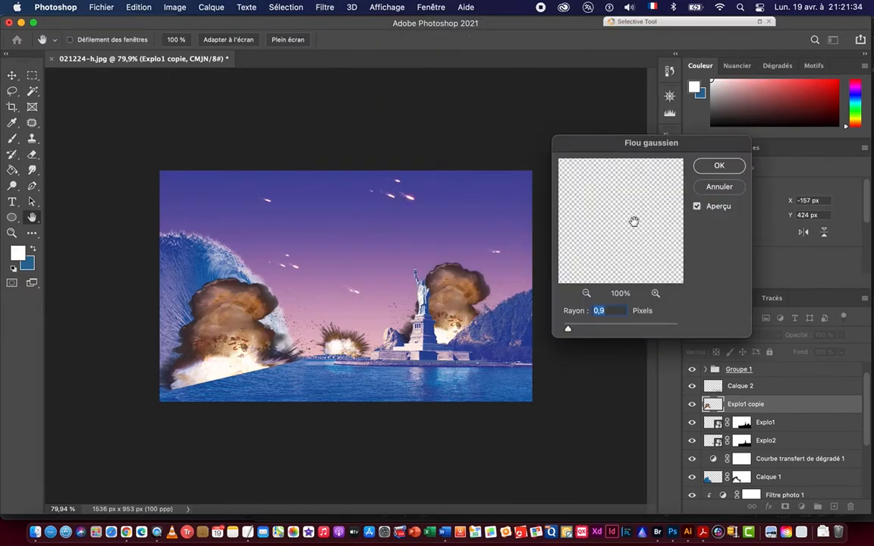
{"action": "left_click_drag", "start_coordinate": [568, 328], "coordinate": [609, 331]}
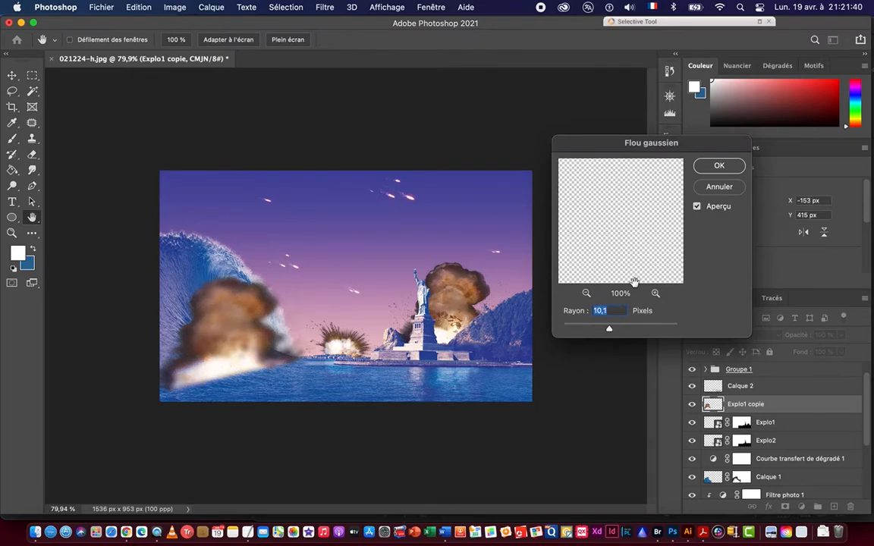
{"action": "left_click", "coordinate": [717, 166]}
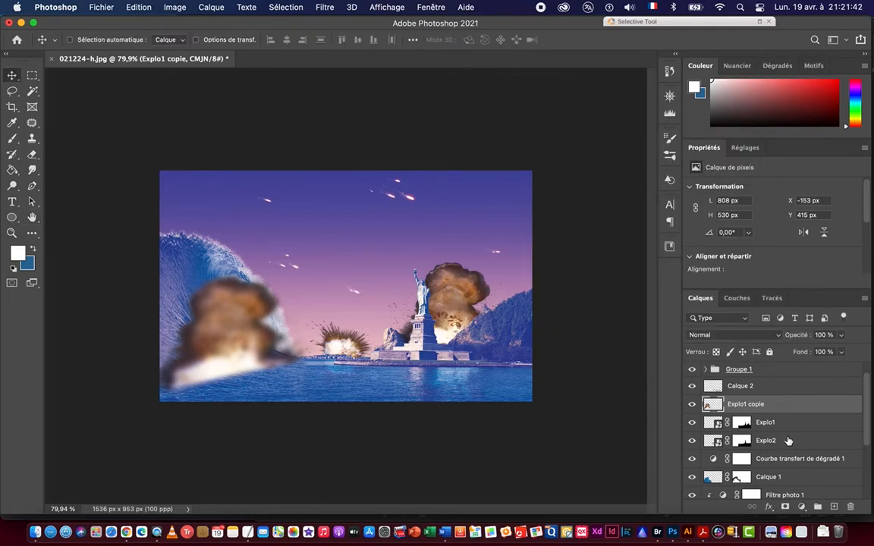
Set Explo1 copie's blend mode to Lumière crue and add a layer mask to it.
{"action": "left_click", "coordinate": [739, 336]}
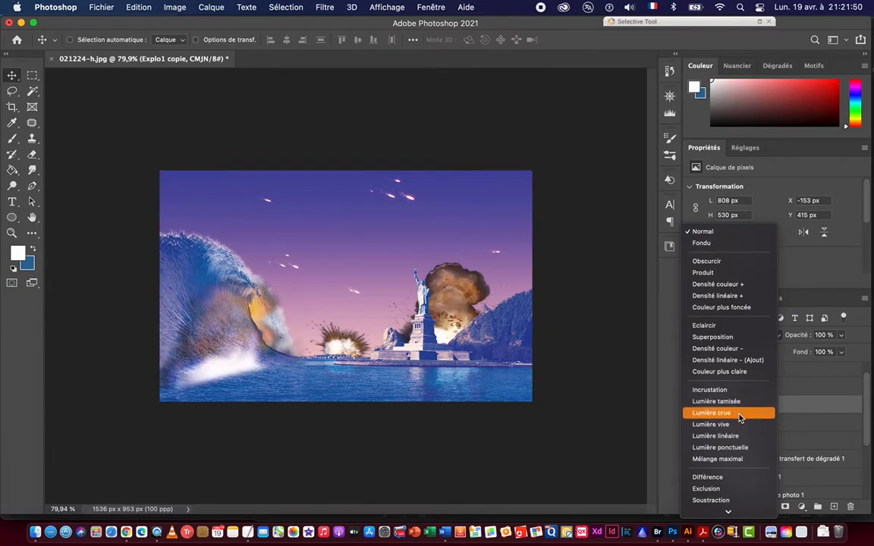
{"action": "left_click", "coordinate": [740, 415]}
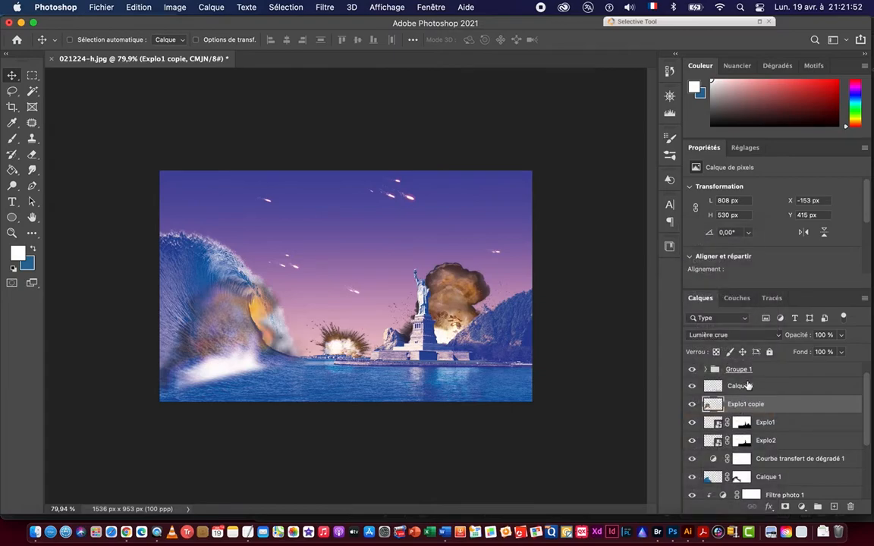
{"action": "left_click_drag", "start_coordinate": [249, 319], "coordinate": [334, 317]}
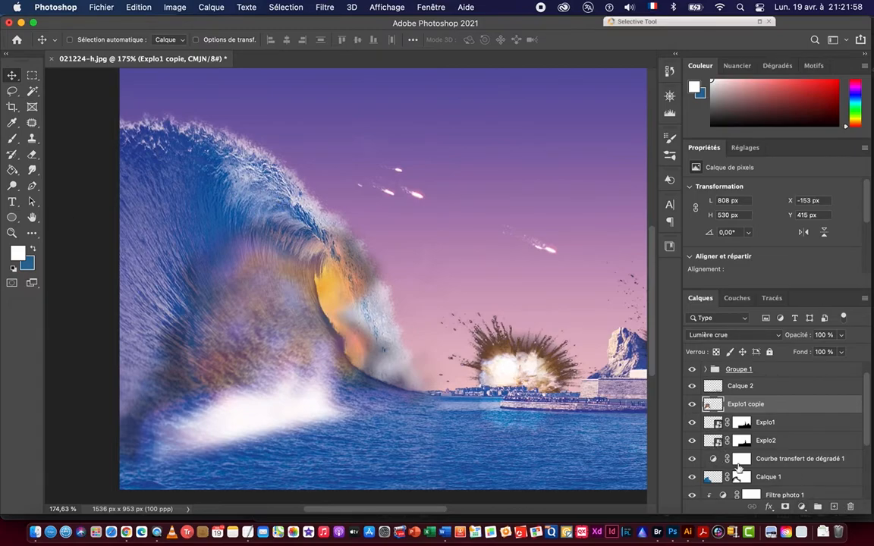
{"action": "left_click", "coordinate": [784, 507]}
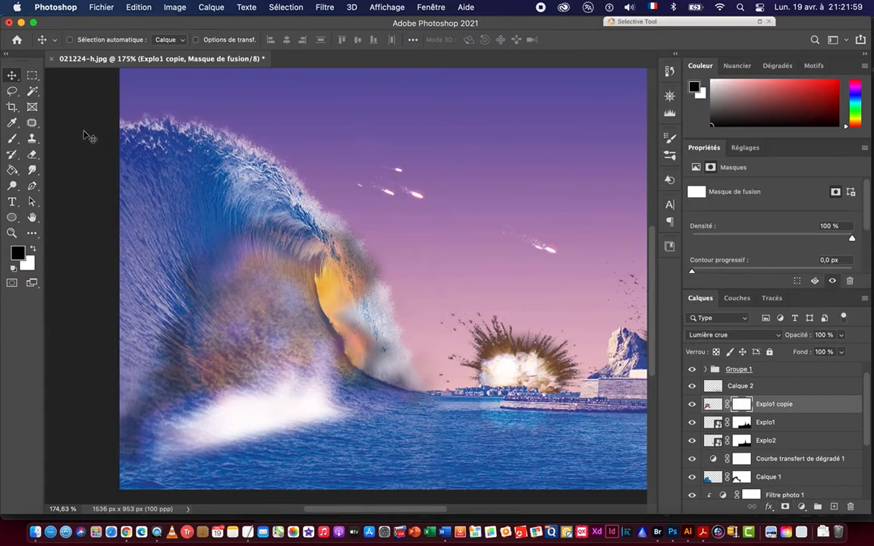
Paint black on Explo1 copie's mask to hide the explosion along the wave's crest and breaking edge.
{"action": "left_click", "coordinate": [12, 138]}
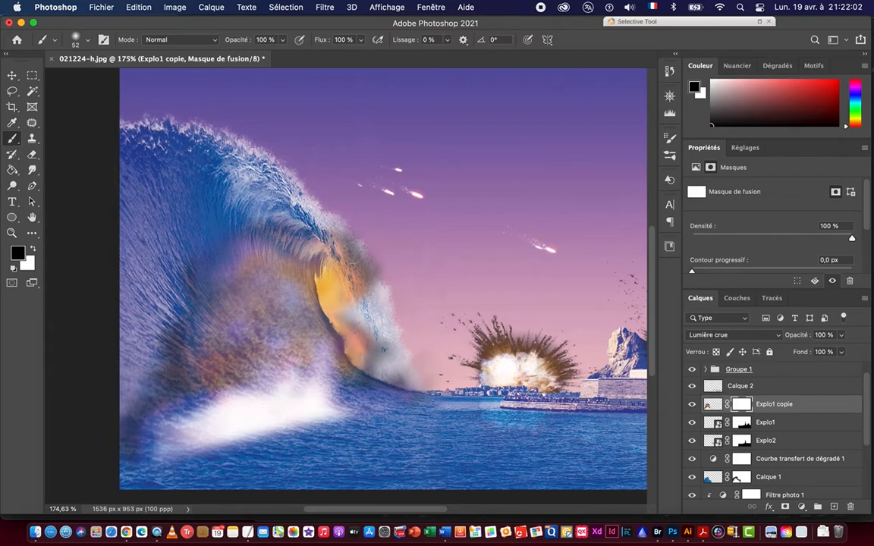
{"action": "mouse_move", "coordinate": [346, 246]}
{"action": "left_mouse_down"}
{"action": "mouse_move", "coordinate": [366, 263]}
{"action": "mouse_move", "coordinate": [352, 273]}
{"action": "mouse_move", "coordinate": [335, 221]}
{"action": "mouse_move", "coordinate": [323, 225]}
{"action": "mouse_move", "coordinate": [209, 152]}
{"action": "left_mouse_up"}
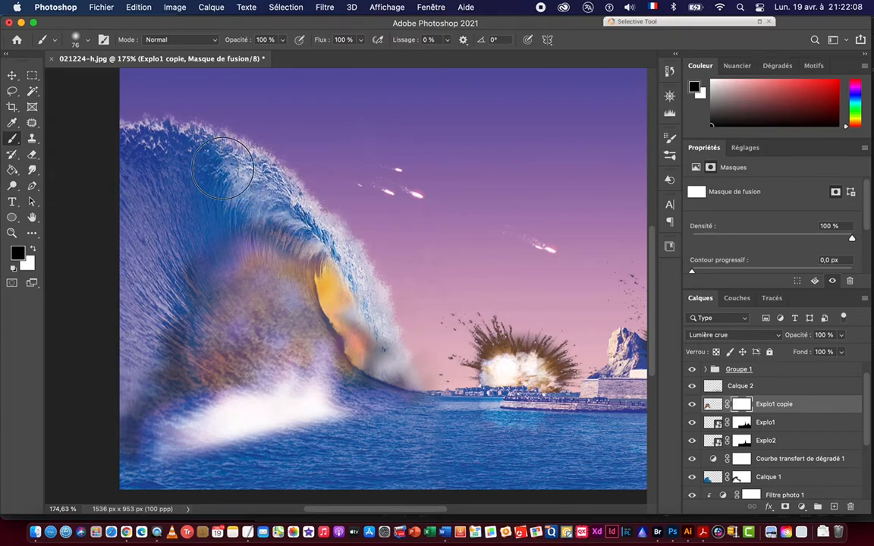
{"action": "mouse_move", "coordinate": [310, 244]}
{"action": "left_mouse_down"}
{"action": "mouse_move", "coordinate": [341, 273]}
{"action": "mouse_move", "coordinate": [334, 283]}
{"action": "left_mouse_up"}
{"action": "mouse_move", "coordinate": [331, 282]}
{"action": "left_mouse_down"}
{"action": "mouse_move", "coordinate": [386, 345]}
{"action": "mouse_move", "coordinate": [359, 316]}
{"action": "mouse_move", "coordinate": [374, 343]}
{"action": "mouse_move", "coordinate": [394, 359]}
{"action": "mouse_move", "coordinate": [429, 365]}
{"action": "mouse_move", "coordinate": [374, 238]}
{"action": "mouse_move", "coordinate": [405, 371]}
{"action": "mouse_move", "coordinate": [424, 388]}
{"action": "left_mouse_up"}
{"action": "left_click_drag", "start_coordinate": [416, 334], "coordinate": [466, 355]}
Using a 160 px brush at 37 % opacity, mask out the explosion's bright base over the water and soften its edge inside the wave.
{"action": "left_click_drag", "start_coordinate": [241, 44], "coordinate": [200, 48]}
{"action": "scroll", "coordinate": [387, 341], "scroll_direction": "down", "scroll_amount": 3}
{"action": "scroll", "coordinate": [386, 342], "scroll_direction": "left", "scroll_amount": 3}
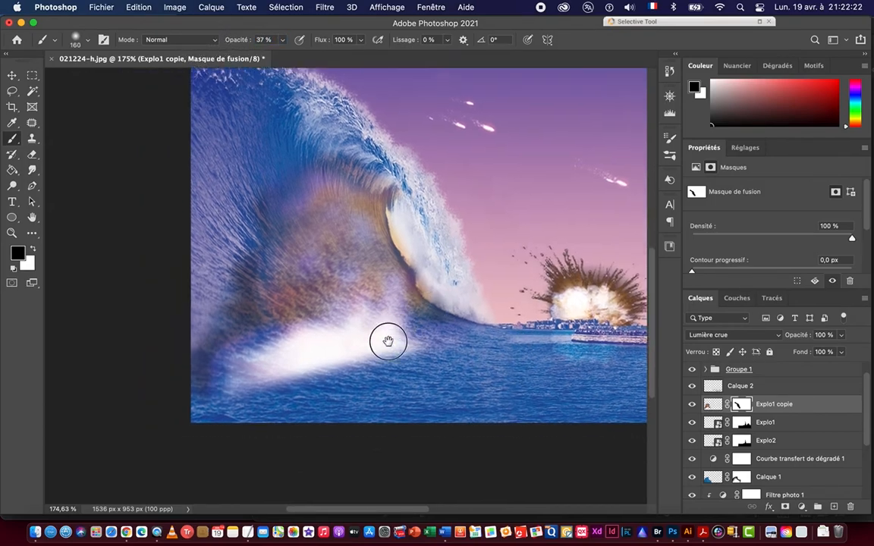
{"action": "mouse_move", "coordinate": [337, 334]}
{"action": "left_mouse_down"}
{"action": "mouse_move", "coordinate": [351, 332]}
{"action": "mouse_move", "coordinate": [312, 361]}
{"action": "mouse_move", "coordinate": [236, 393]}
{"action": "mouse_move", "coordinate": [334, 326]}
{"action": "mouse_move", "coordinate": [383, 367]}
{"action": "mouse_move", "coordinate": [354, 328]}
{"action": "mouse_move", "coordinate": [368, 341]}
{"action": "mouse_move", "coordinate": [361, 352]}
{"action": "mouse_move", "coordinate": [342, 293]}
{"action": "mouse_move", "coordinate": [326, 281]}
{"action": "mouse_move", "coordinate": [288, 333]}
{"action": "mouse_move", "coordinate": [228, 364]}
{"action": "left_mouse_up"}
{"action": "mouse_move", "coordinate": [251, 334]}
{"action": "left_mouse_down"}
{"action": "mouse_move", "coordinate": [270, 326]}
{"action": "mouse_move", "coordinate": [184, 380]}
{"action": "mouse_move", "coordinate": [231, 343]}
{"action": "mouse_move", "coordinate": [207, 319]}
{"action": "mouse_move", "coordinate": [224, 330]}
{"action": "mouse_move", "coordinate": [186, 343]}
{"action": "mouse_move", "coordinate": [170, 387]}
{"action": "mouse_move", "coordinate": [195, 364]}
{"action": "mouse_move", "coordinate": [234, 217]}
{"action": "mouse_move", "coordinate": [284, 199]}
{"action": "left_mouse_up"}
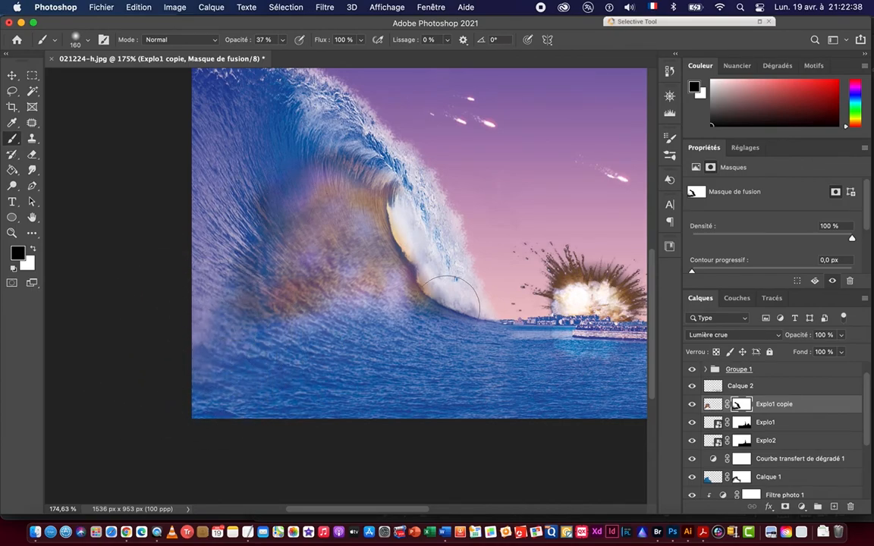
Lower Explo1 copie's layer opacity to 64 % and toggle its visibility to compare the wave with and without the reflection.
{"action": "scroll", "coordinate": [410, 307], "scroll_direction": "down", "scroll_amount": 5}
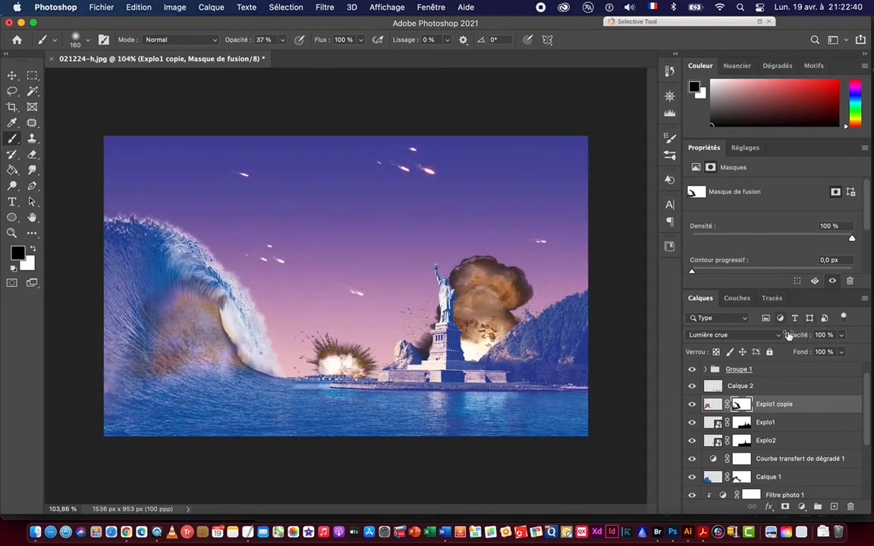
{"action": "mouse_move", "coordinate": [794, 335]}
{"action": "left_mouse_down"}
{"action": "mouse_move", "coordinate": [784, 339]}
{"action": "mouse_move", "coordinate": [794, 339]}
{"action": "left_mouse_up"}
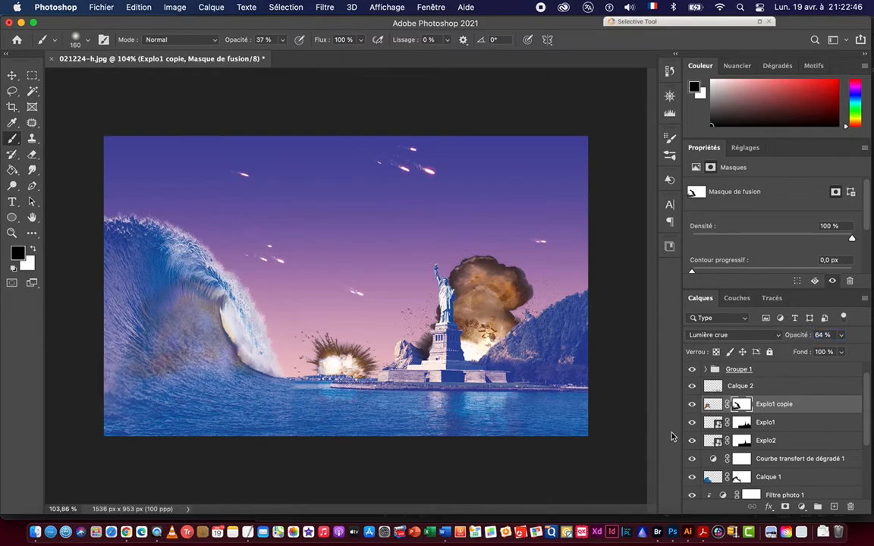
{"action": "left_click", "coordinate": [692, 405]}
{"action": "left_click", "coordinate": [693, 405]}
{"action": "key", "text": "super+space"}
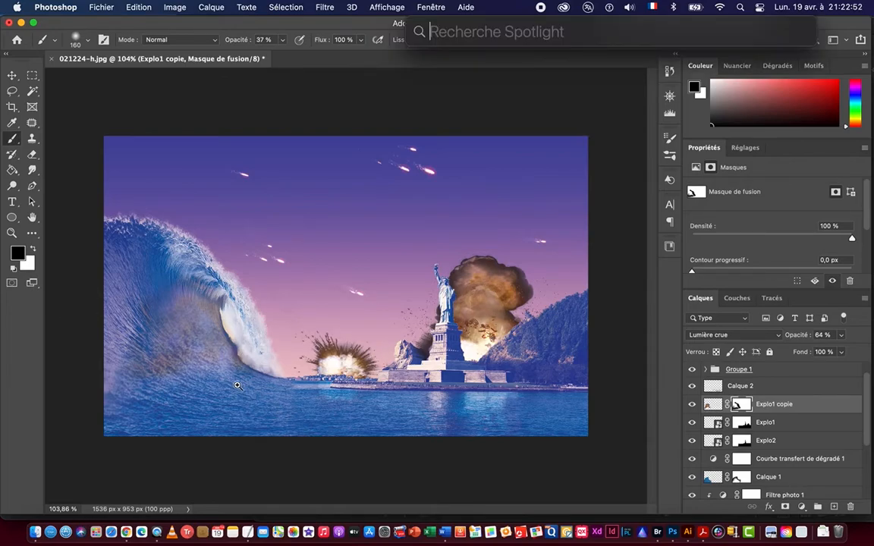
{"action": "left_click_drag", "start_coordinate": [242, 385], "coordinate": [269, 386]}
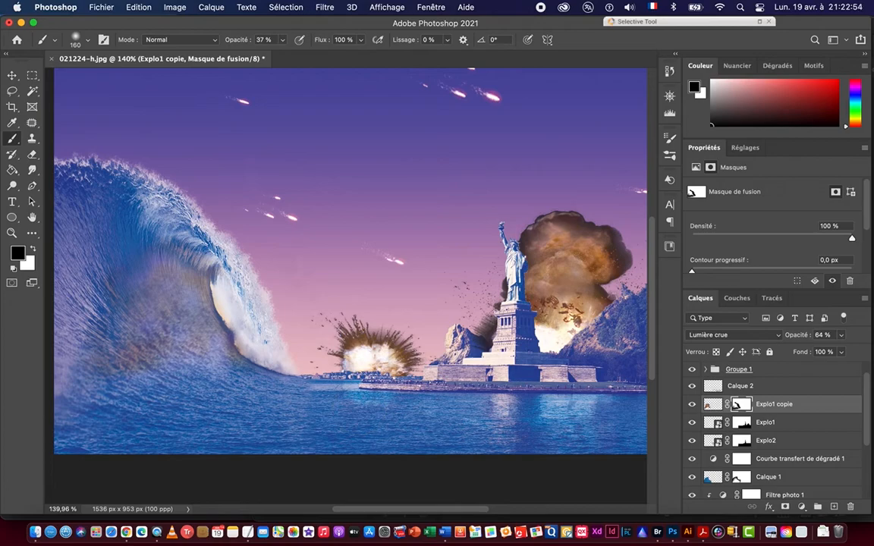
{"action": "left_click_drag", "start_coordinate": [413, 407], "coordinate": [392, 407]}
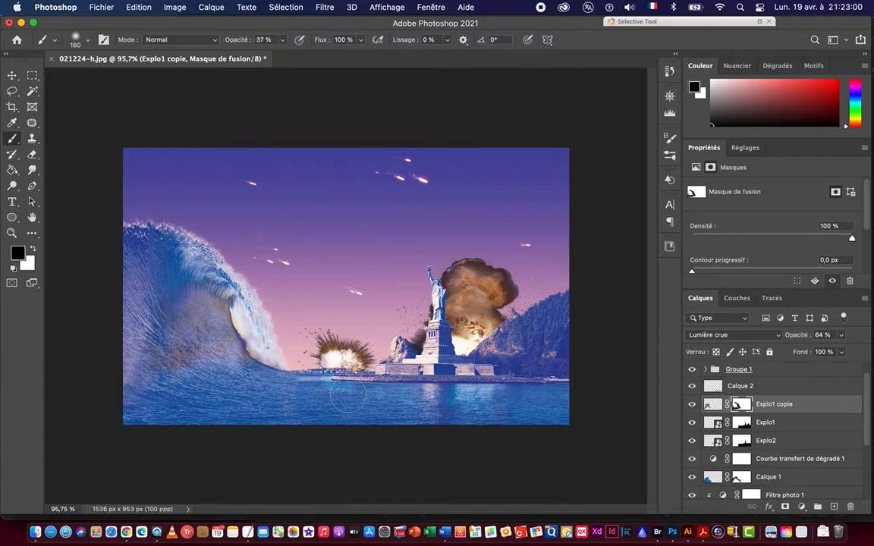
Toggle Calque 0's visibility to check that it holds the Statue of Liberty.
{"action": "left_click", "coordinate": [11, 76]}
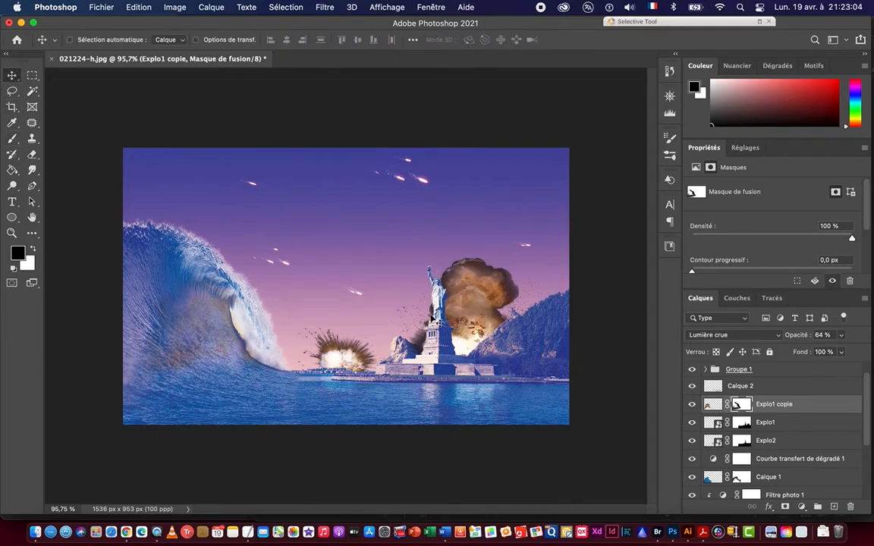
{"action": "key", "text": "super+space"}
{"action": "left_click_drag", "start_coordinate": [448, 304], "coordinate": [507, 263]}
{"action": "mouse_move", "coordinate": [457, 308]}
{"action": "left_mouse_down"}
{"action": "mouse_move", "coordinate": [487, 290]}
{"action": "mouse_move", "coordinate": [458, 291]}
{"action": "left_mouse_up"}
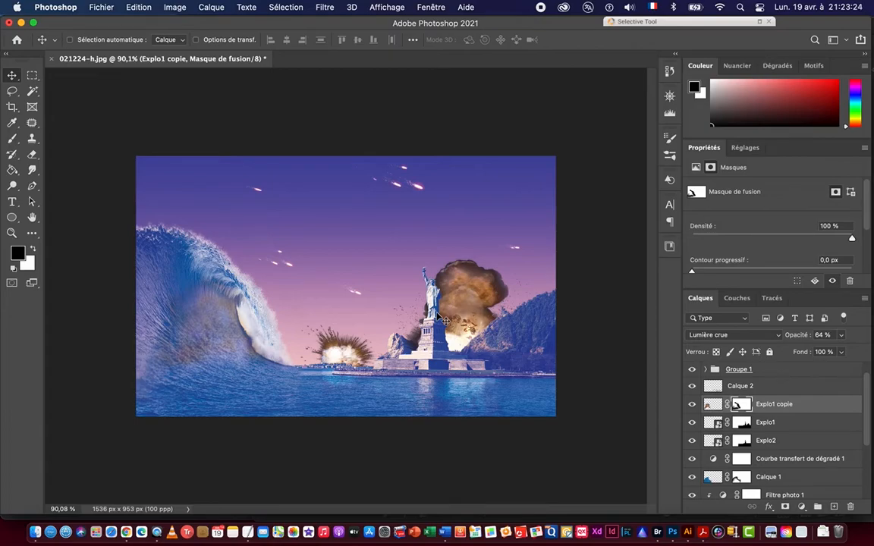
{"action": "left_click_drag", "start_coordinate": [431, 296], "coordinate": [458, 278]}
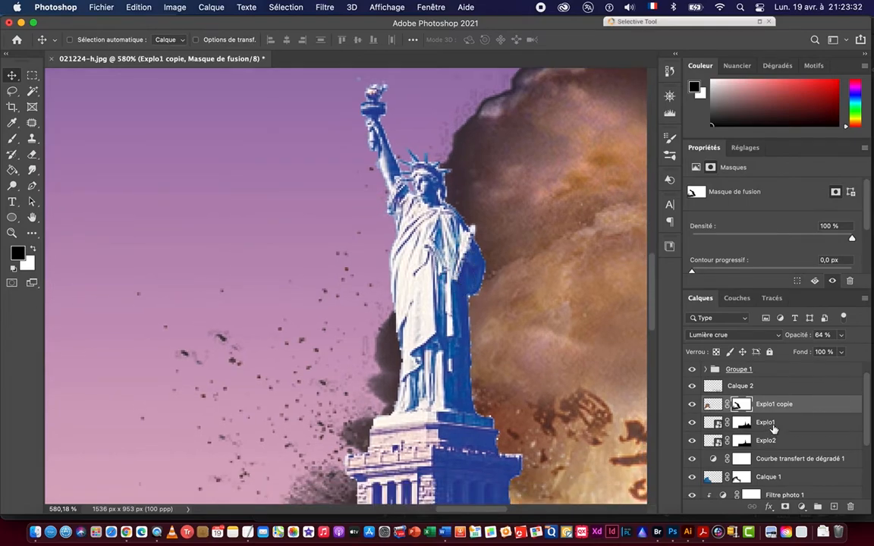
{"action": "scroll", "coordinate": [773, 429], "scroll_direction": "down", "scroll_amount": 5}
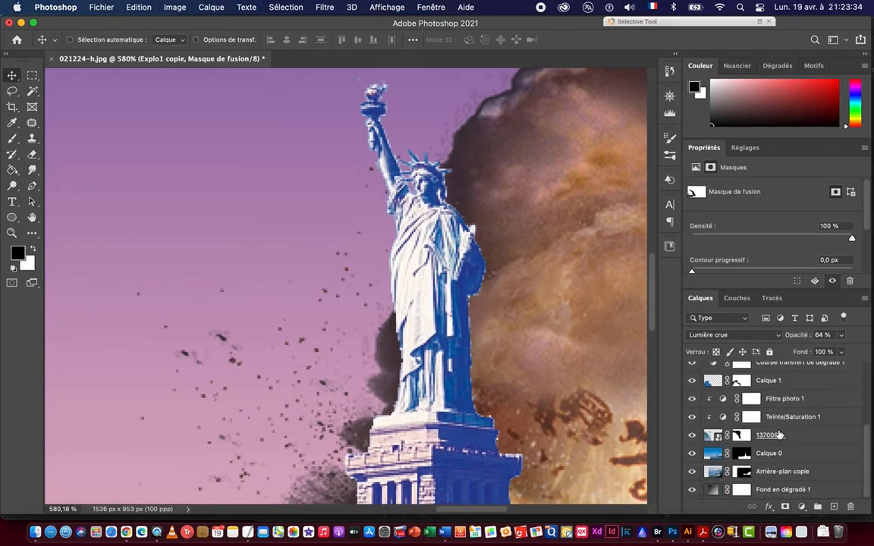
{"action": "left_click", "coordinate": [692, 455]}
{"action": "left_click", "coordinate": [692, 454]}
{"action": "scroll", "coordinate": [486, 347], "scroll_direction": "down", "scroll_amount": 5}
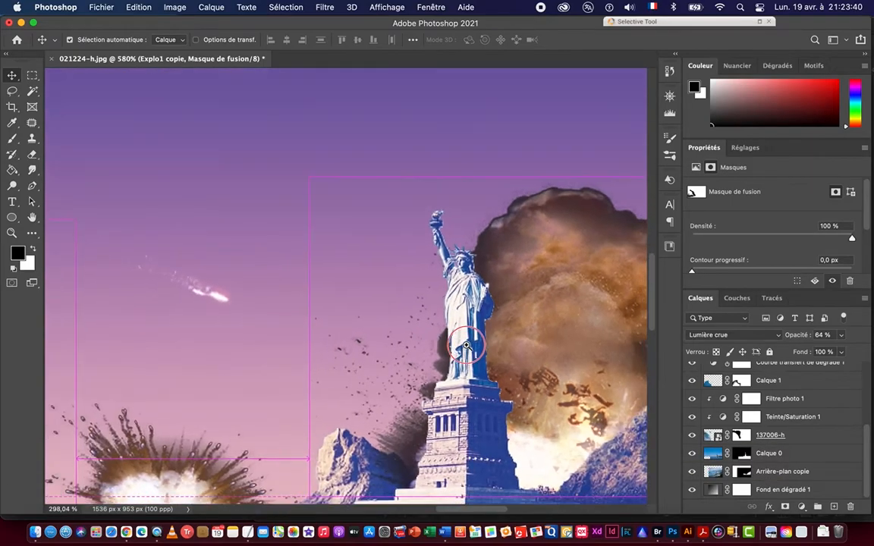
{"action": "scroll", "coordinate": [483, 331], "scroll_direction": "down", "scroll_amount": 3}
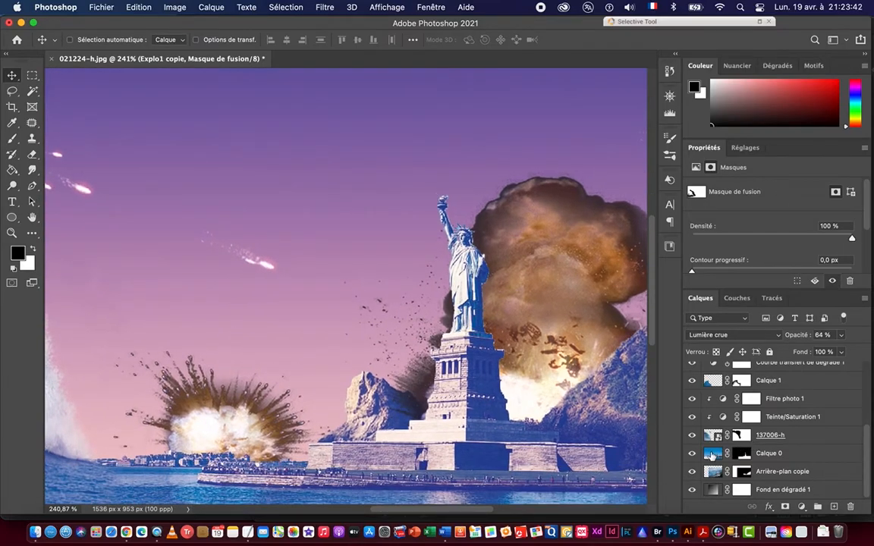
On Calque 0, outline the statue's upper part with the Polygonal Lasso, cutting across the lower robe with a jagged break line.
{"action": "left_click", "coordinate": [717, 455]}
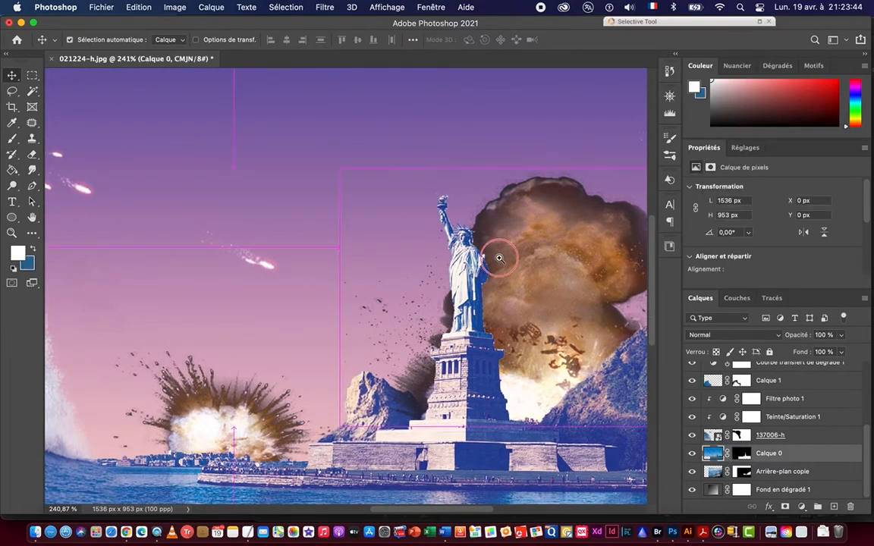
{"action": "scroll", "coordinate": [499, 255], "scroll_direction": "up", "scroll_amount": 5}
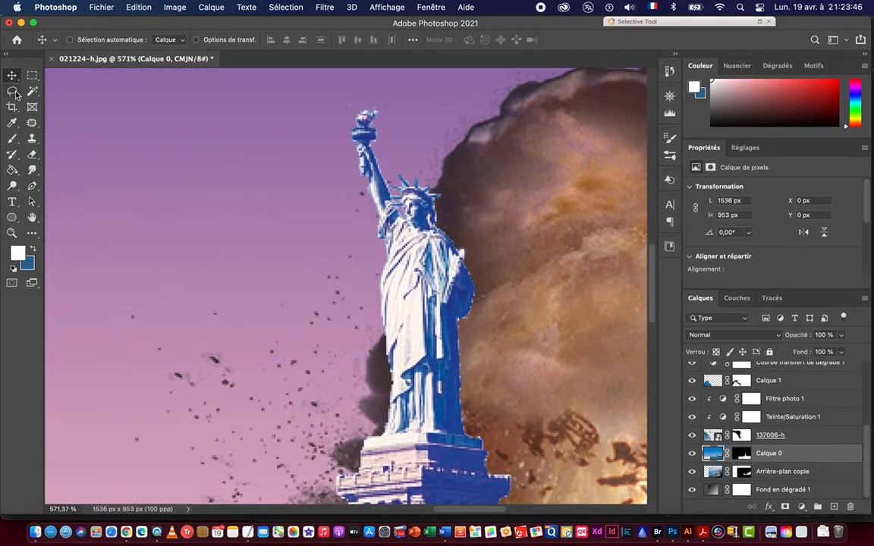
{"action": "left_click", "coordinate": [14, 92]}
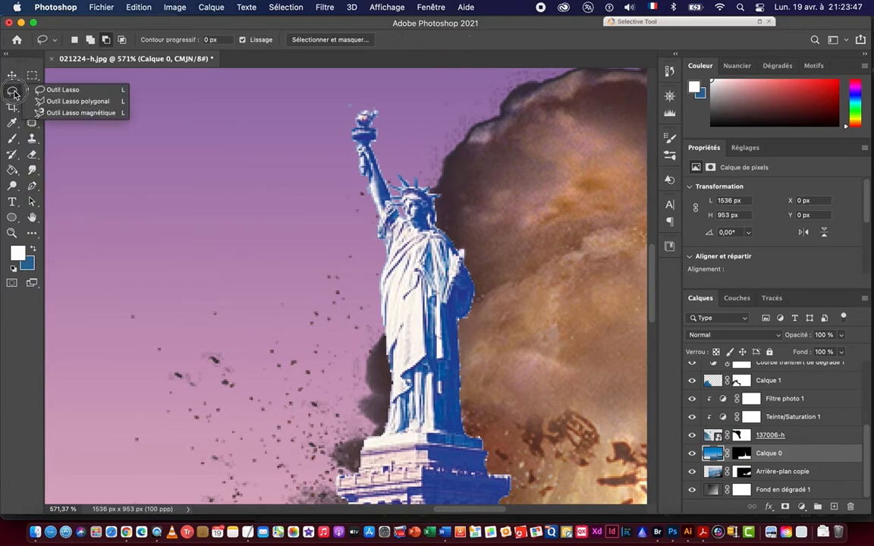
{"action": "left_click", "coordinate": [58, 101]}
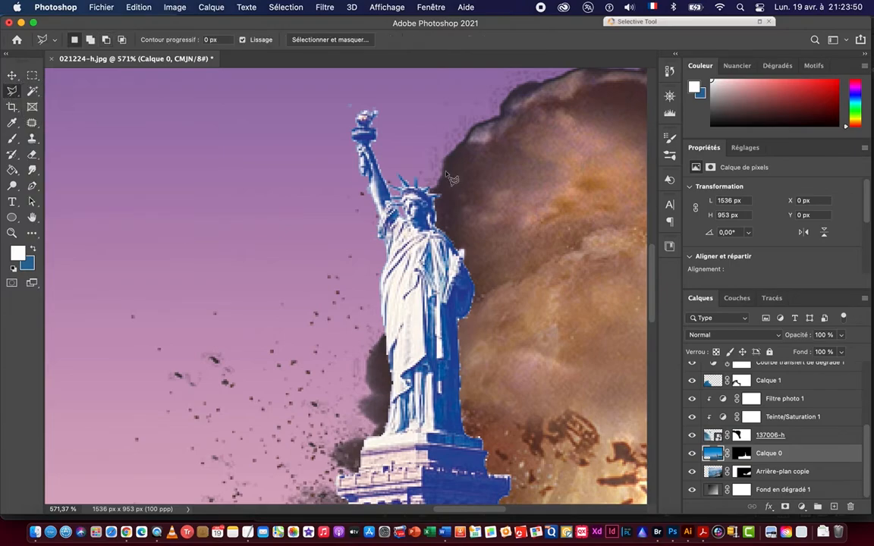
{"action": "left_click", "coordinate": [368, 92]}
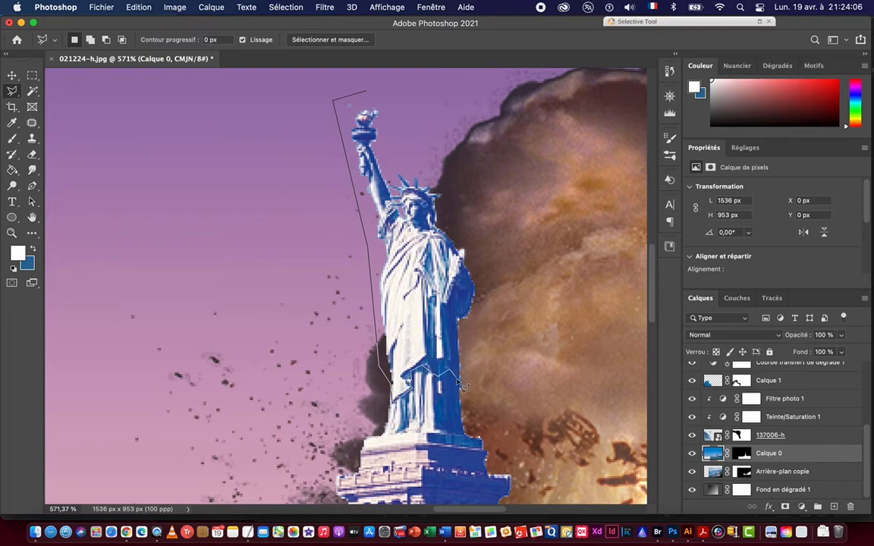
{"action": "left_click", "coordinate": [460, 385]}
{"action": "left_click", "coordinate": [368, 92]}
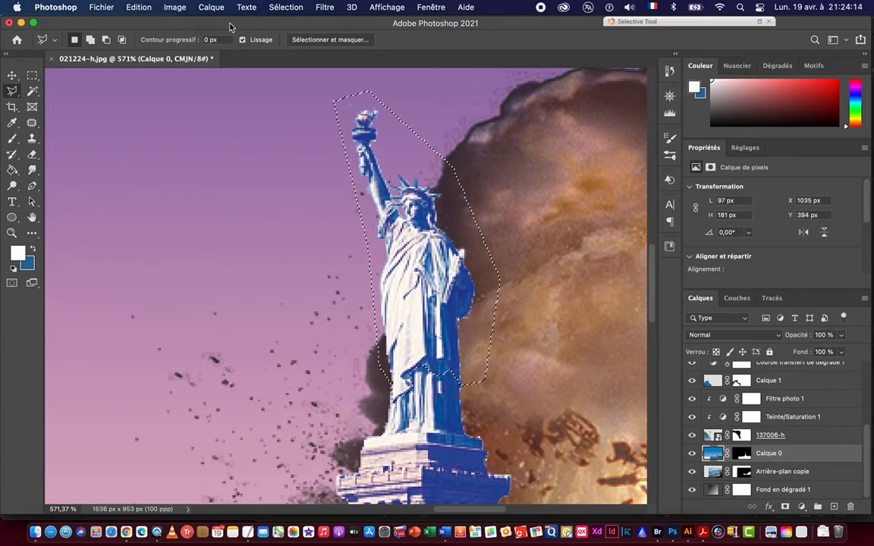
Save the polygonal selection as a new alpha channel and check it among the document's channels.
{"action": "left_click", "coordinate": [285, 6]}
{"action": "left_click", "coordinate": [309, 278]}
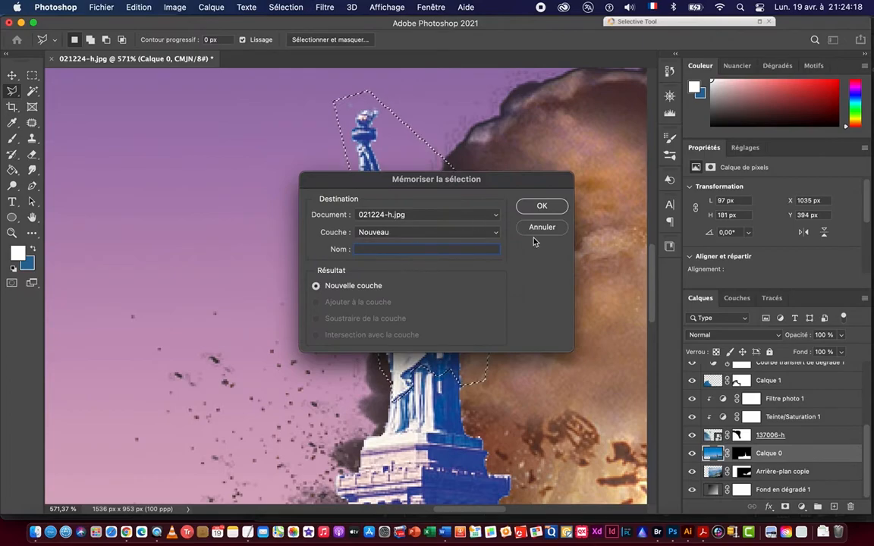
{"action": "left_click", "coordinate": [534, 205]}
{"action": "left_click", "coordinate": [738, 297]}
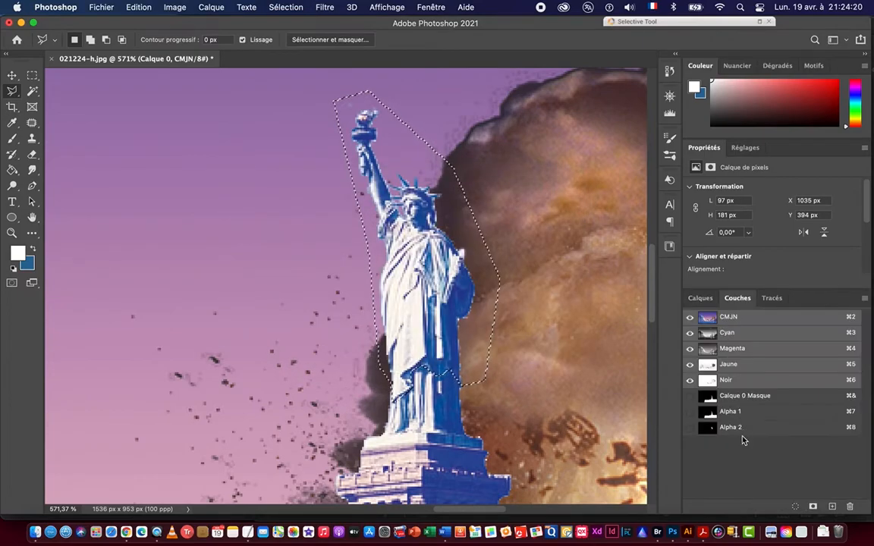
{"action": "left_click", "coordinate": [700, 298]}
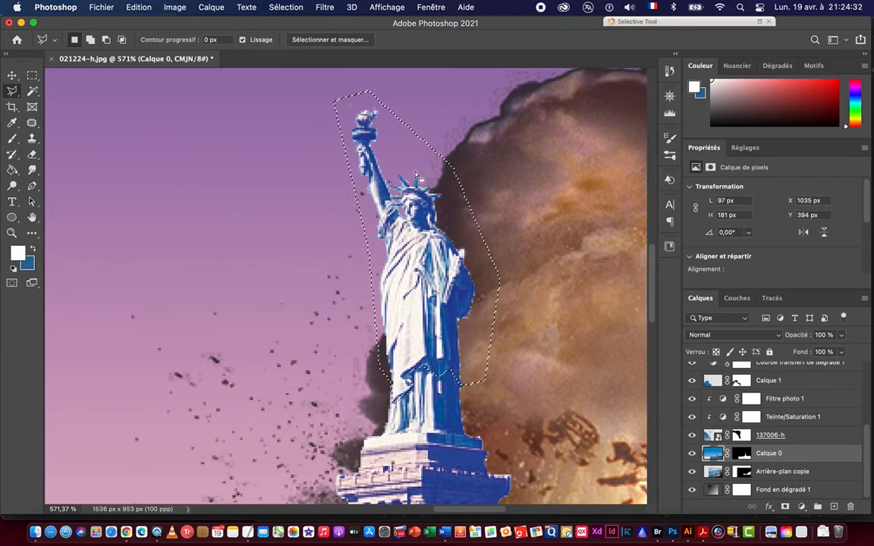
Intersect the selection with Calque 0's mask and copy the isolated upper statue to a new layer.
{"action": "left_click", "coordinate": [742, 454], "text": "super"}
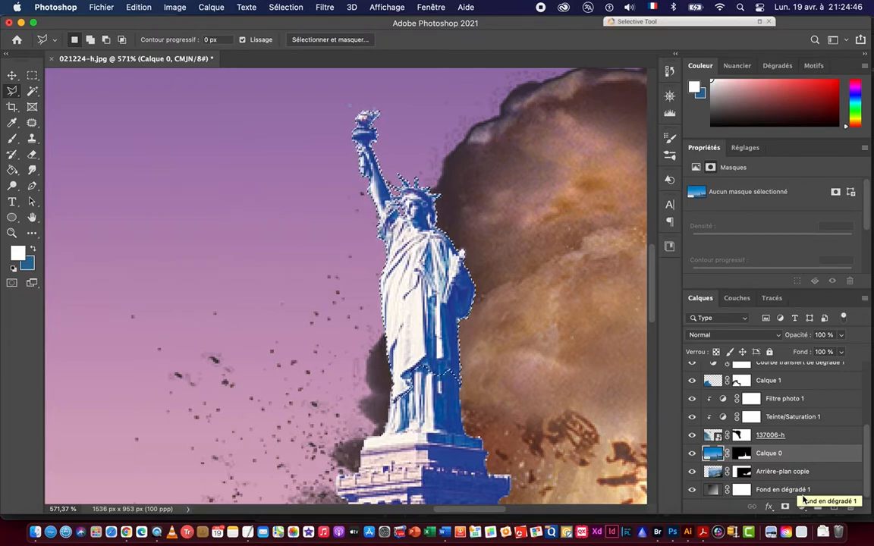
{"action": "key", "text": "super+j"}
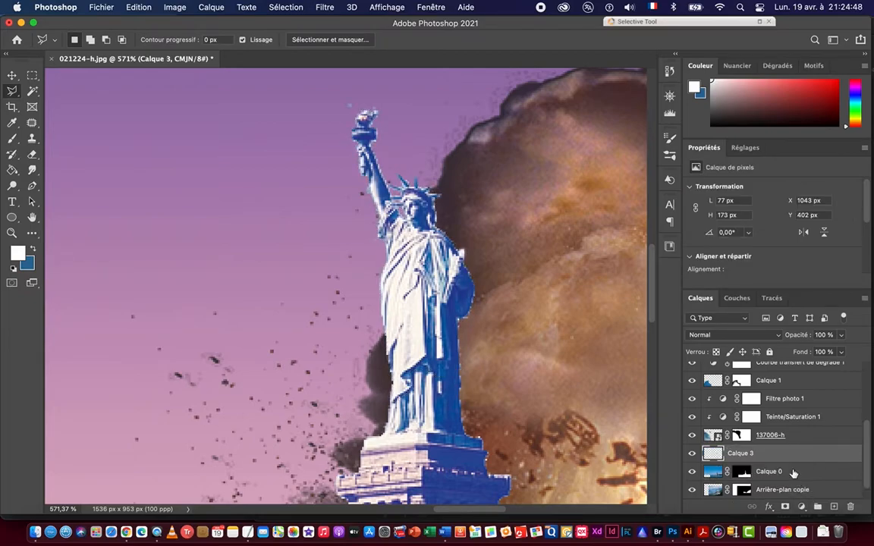
{"action": "scroll", "coordinate": [546, 334], "scroll_direction": "down", "scroll_amount": 10}
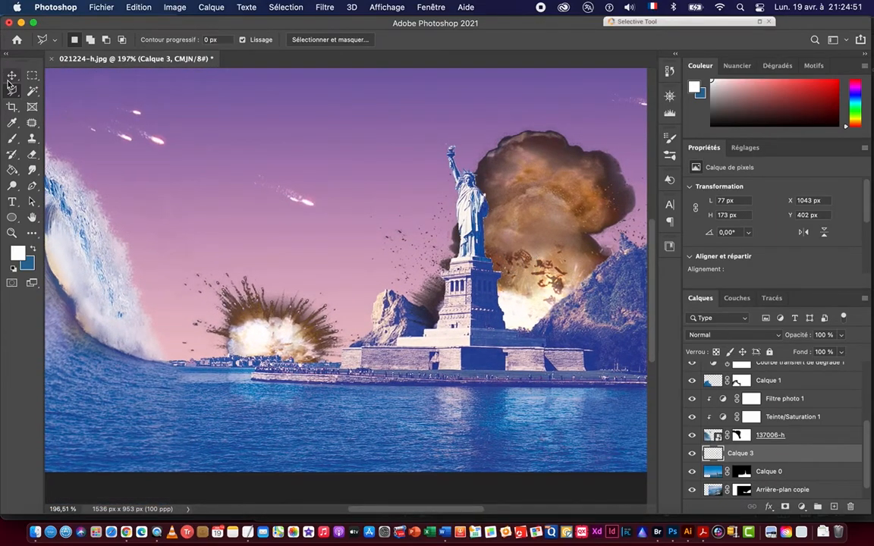
Move the statue copy onto the water, enlarge it to about 141 % and tilt it clockwise in front of the island.
{"action": "left_click", "coordinate": [12, 76]}
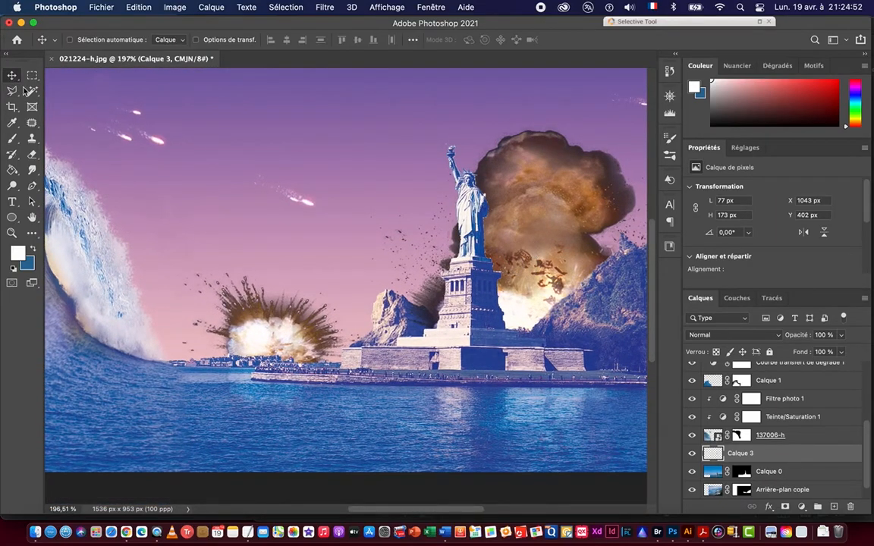
{"action": "left_click_drag", "start_coordinate": [476, 200], "coordinate": [415, 387]}
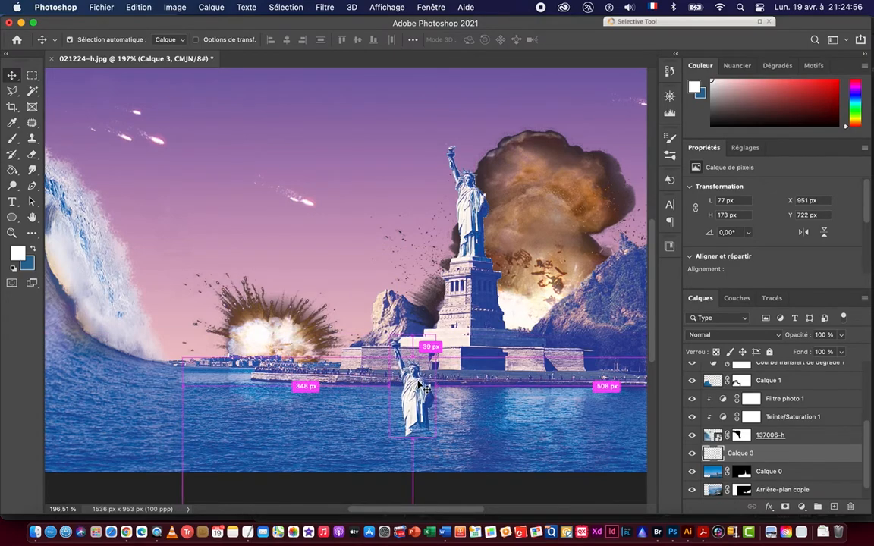
{"action": "key", "text": "super+t"}
{"action": "left_click_drag", "start_coordinate": [389, 385], "coordinate": [341, 306]}
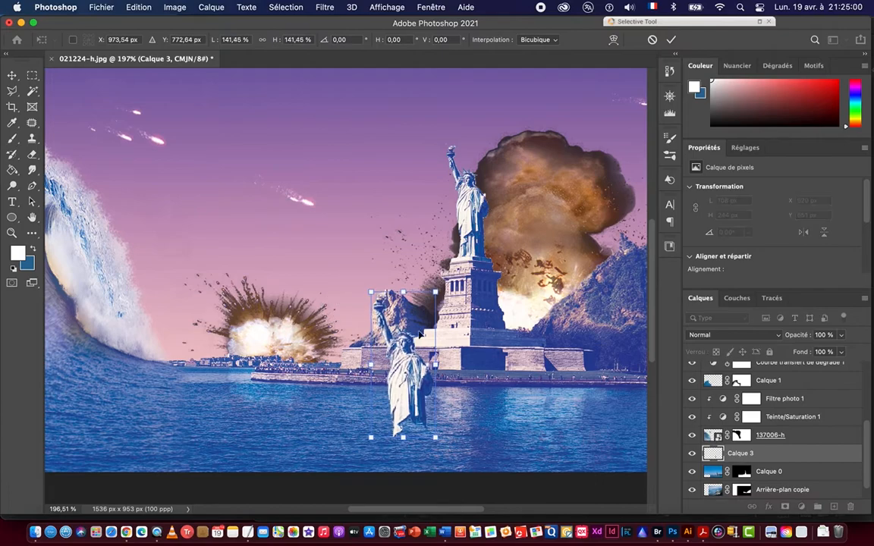
{"action": "left_click_drag", "start_coordinate": [400, 271], "coordinate": [464, 294]}
{"action": "left_click_drag", "start_coordinate": [407, 366], "coordinate": [440, 396]}
{"action": "key", "text": "Return"}
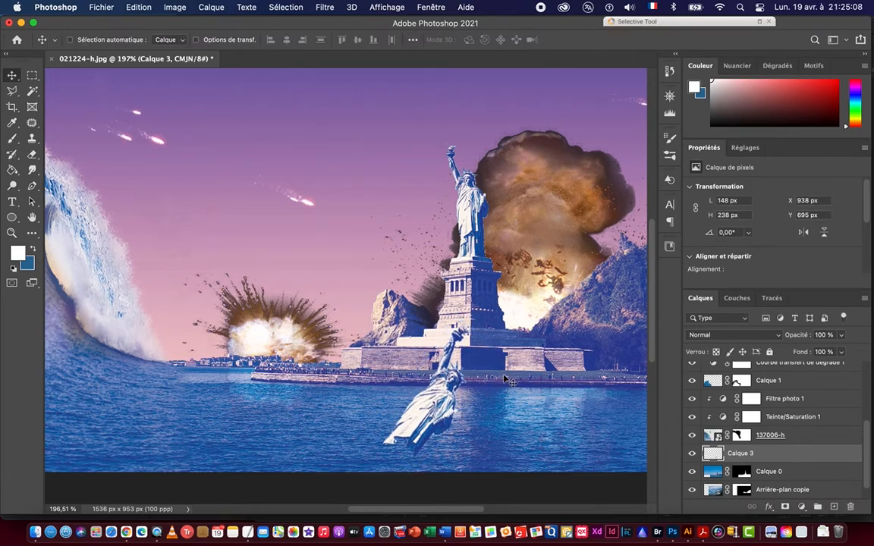
Add a mask to Calque 3 and hide the statue's lower robe with a harder 35 px black brush at 100 % opacity.
{"action": "left_click", "coordinate": [785, 507]}
{"action": "left_click", "coordinate": [12, 140]}
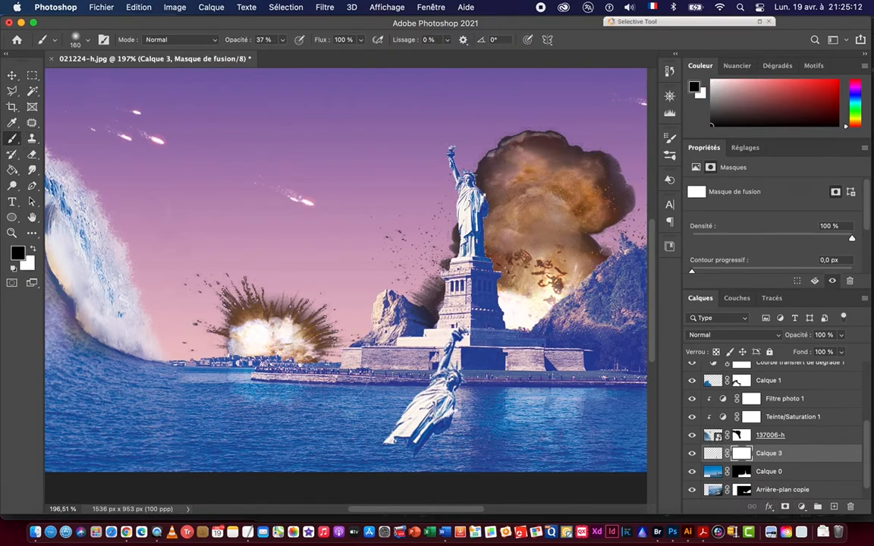
{"action": "left_click_drag", "start_coordinate": [378, 323], "coordinate": [320, 328]}
{"action": "right_click", "coordinate": [360, 326]}
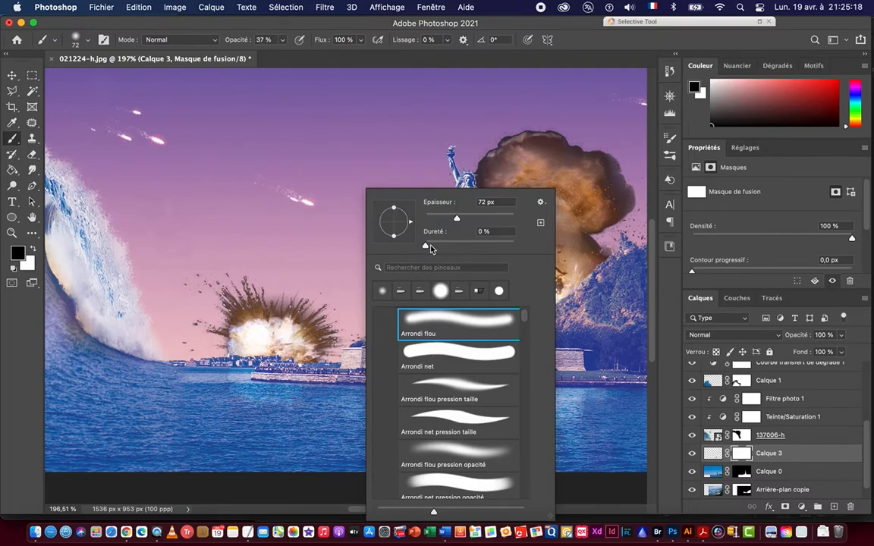
{"action": "left_click_drag", "start_coordinate": [427, 247], "coordinate": [484, 247]}
{"action": "key", "text": "Return"}
{"action": "key", "text": "0"}
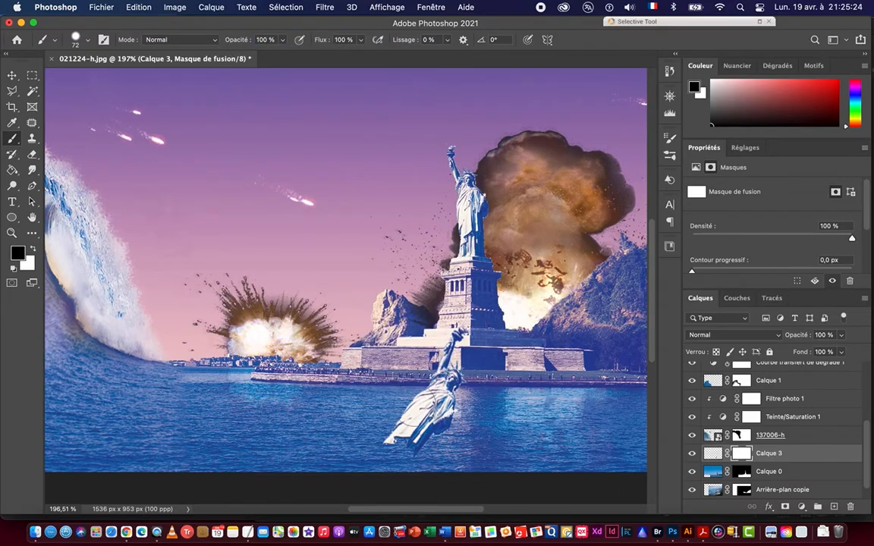
{"action": "left_click_drag", "start_coordinate": [410, 402], "coordinate": [391, 402]}
{"action": "mouse_move", "coordinate": [452, 434]}
{"action": "left_mouse_down"}
{"action": "mouse_move", "coordinate": [381, 433]}
{"action": "mouse_move", "coordinate": [428, 451]}
{"action": "mouse_move", "coordinate": [404, 452]}
{"action": "mouse_move", "coordinate": [437, 454]}
{"action": "left_mouse_up"}
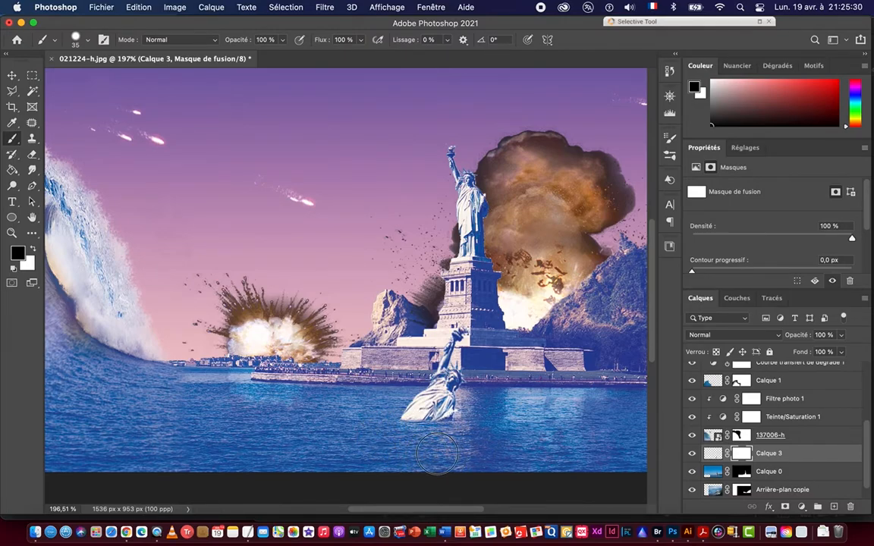
Blend the statue's waterline on Calque 3's mask with a softer 22 px white brush, undoing the 39 % opacity pass and repainting at 17 %.
{"action": "scroll", "coordinate": [448, 446], "scroll_direction": "up", "scroll_amount": 3}
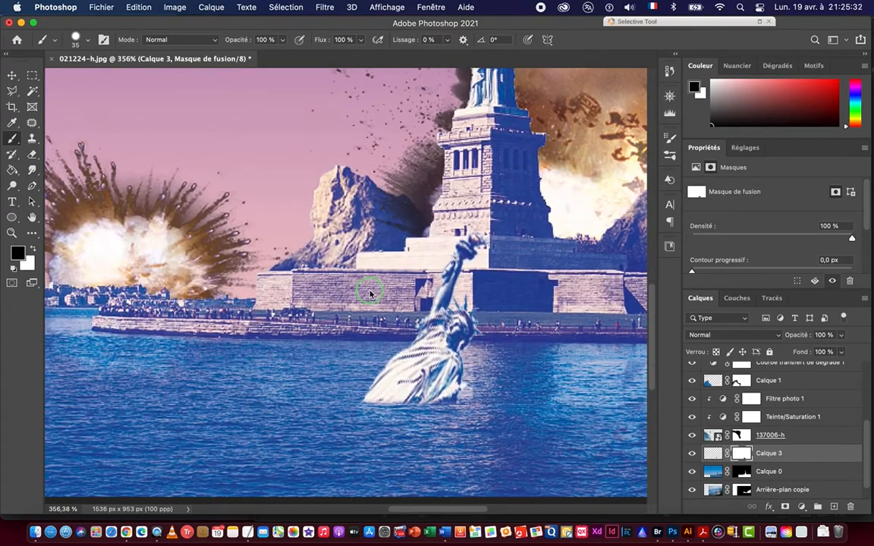
{"action": "right_click", "coordinate": [372, 292]}
{"action": "left_click_drag", "start_coordinate": [493, 255], "coordinate": [462, 250]}
{"action": "key", "text": "Return"}
{"action": "left_click_drag", "start_coordinate": [237, 42], "coordinate": [166, 43]}
{"action": "left_click_drag", "start_coordinate": [338, 309], "coordinate": [327, 310]}
{"action": "left_click", "coordinate": [35, 251]}
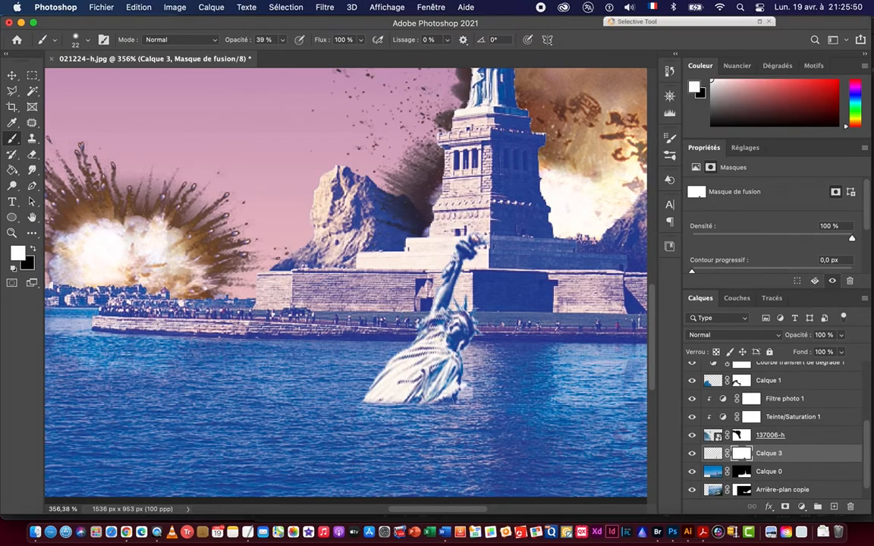
{"action": "mouse_move", "coordinate": [447, 403]}
{"action": "left_mouse_down"}
{"action": "mouse_move", "coordinate": [385, 398]}
{"action": "mouse_move", "coordinate": [363, 387]}
{"action": "mouse_move", "coordinate": [440, 398]}
{"action": "mouse_move", "coordinate": [410, 364]}
{"action": "left_mouse_up"}
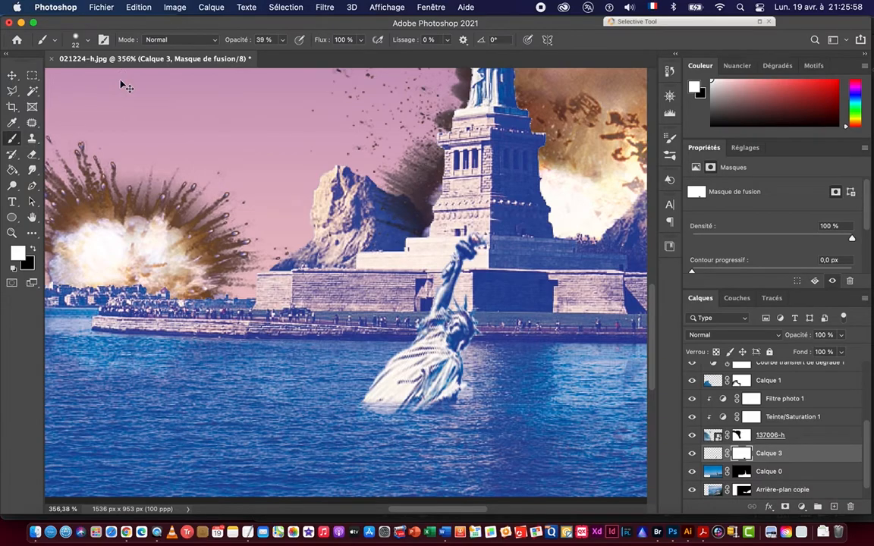
{"action": "key", "text": "super+z"}
{"action": "left_click_drag", "start_coordinate": [238, 41], "coordinate": [191, 38]}
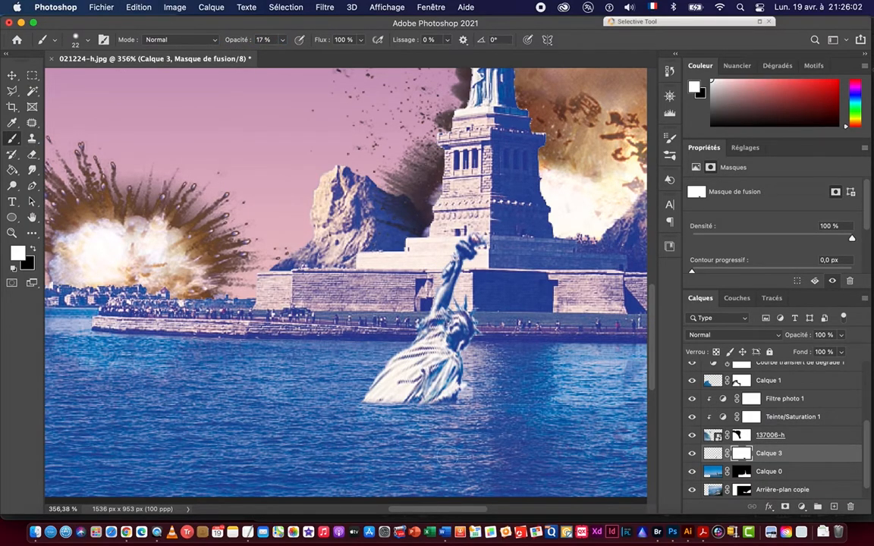
{"action": "mouse_move", "coordinate": [445, 401]}
{"action": "left_mouse_down"}
{"action": "mouse_move", "coordinate": [360, 400]}
{"action": "mouse_move", "coordinate": [426, 396]}
{"action": "mouse_move", "coordinate": [410, 402]}
{"action": "left_mouse_up"}
Move the sunken statue on Calque 3 across the water towards the small explosion, to about X 768 px, Y 680 px.
{"action": "key", "text": "super+space"}
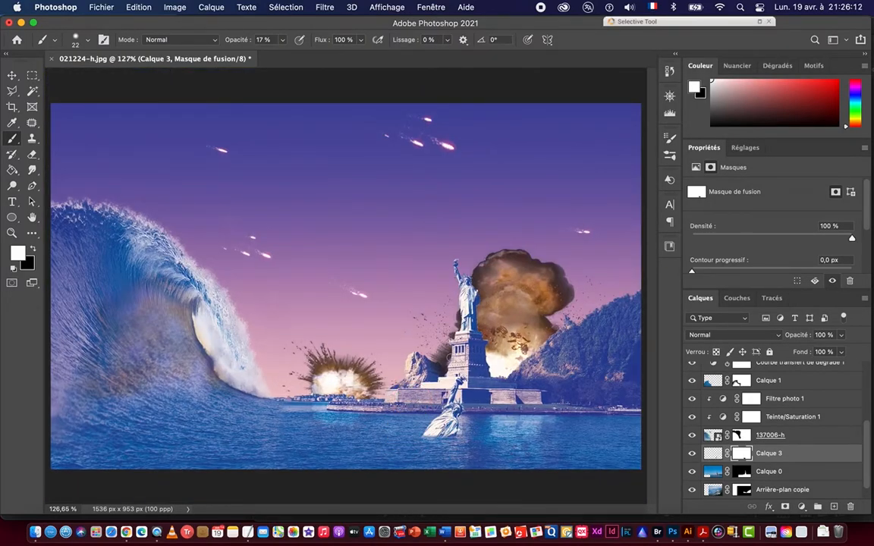
{"action": "key", "text": "v"}
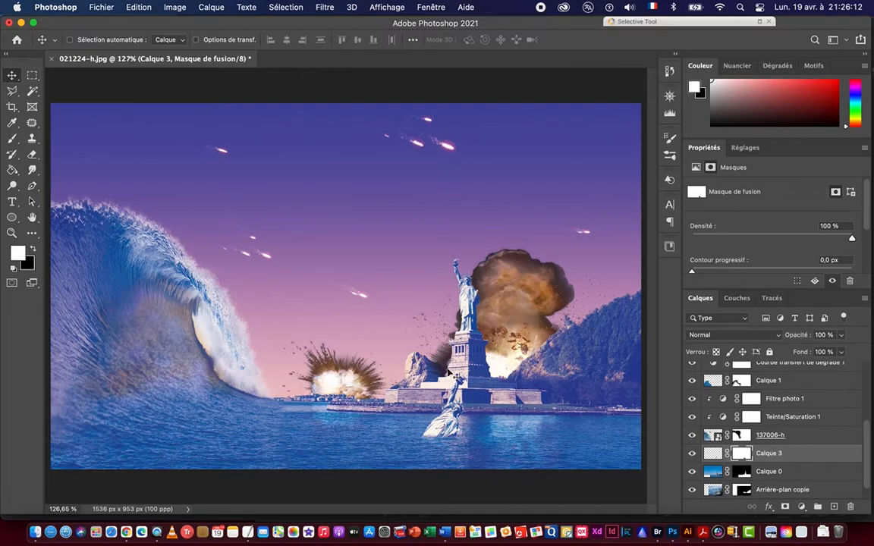
{"action": "left_click", "coordinate": [710, 452]}
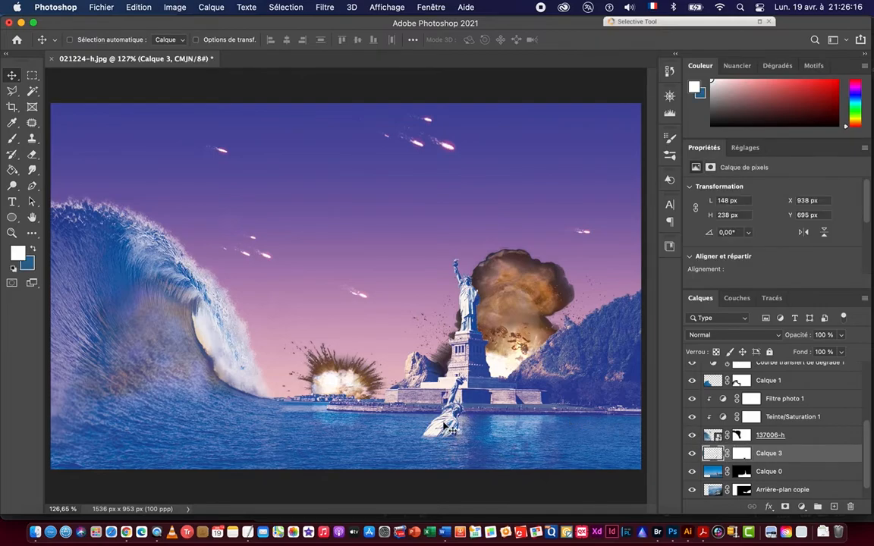
{"action": "left_click_drag", "start_coordinate": [445, 425], "coordinate": [411, 428]}
{"action": "scroll", "coordinate": [411, 428], "scroll_direction": "up", "scroll_amount": 4}
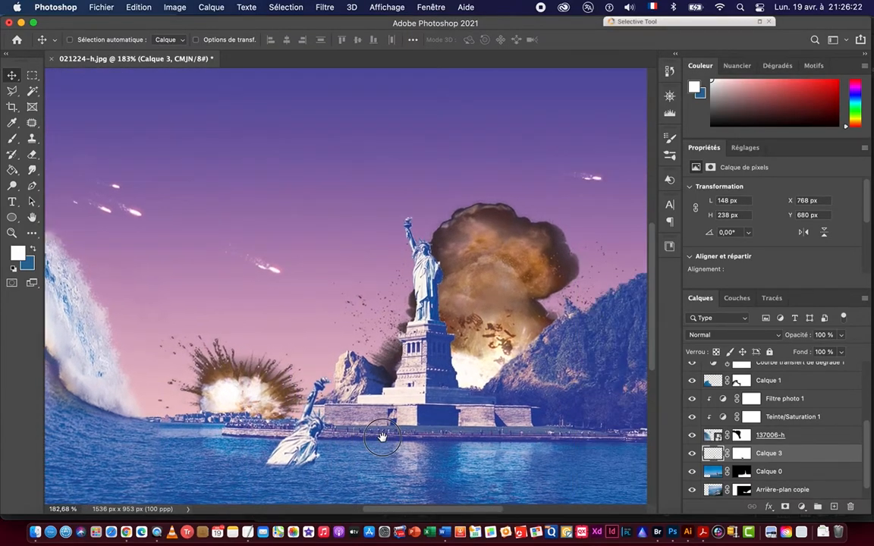
{"action": "scroll", "coordinate": [408, 271], "scroll_direction": "up", "scroll_amount": 6}
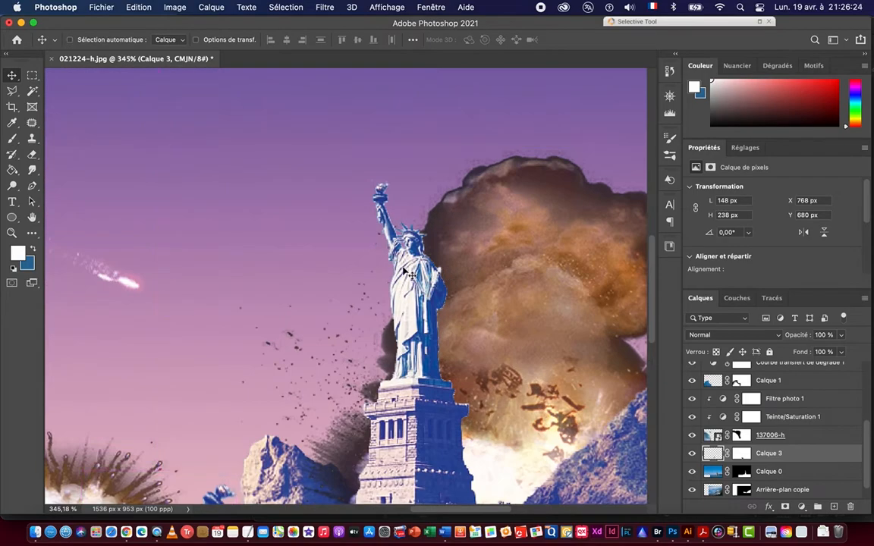
Load the Alpha 2 channel as a selection around the statue's upper part and make Calque 0 the active layer.
{"action": "scroll", "coordinate": [839, 462], "scroll_direction": "down", "scroll_amount": 1}
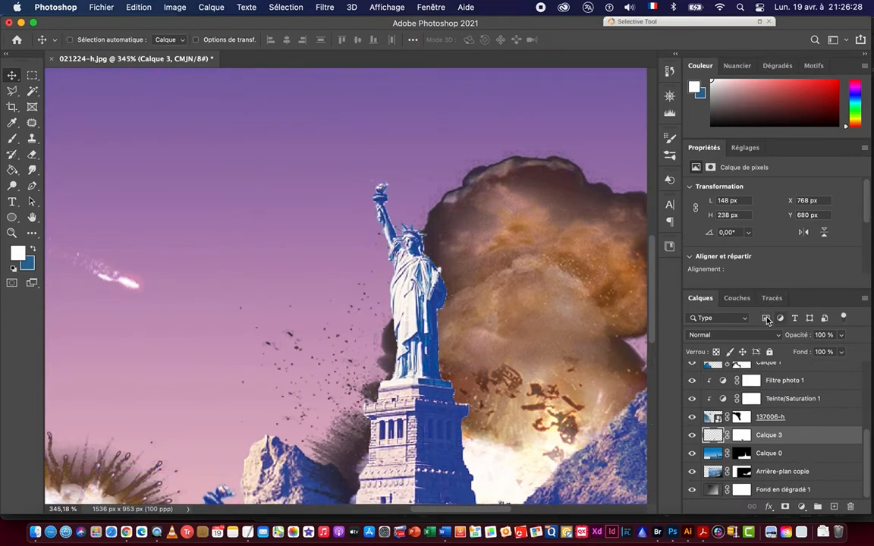
{"action": "left_click", "coordinate": [737, 297]}
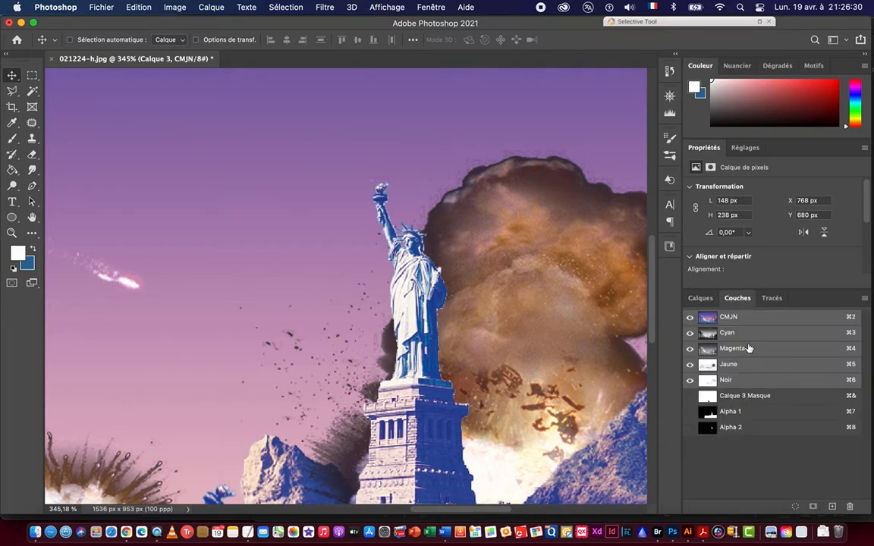
{"action": "key", "text": "super"}
{"action": "left_click", "coordinate": [709, 429], "text": "super"}
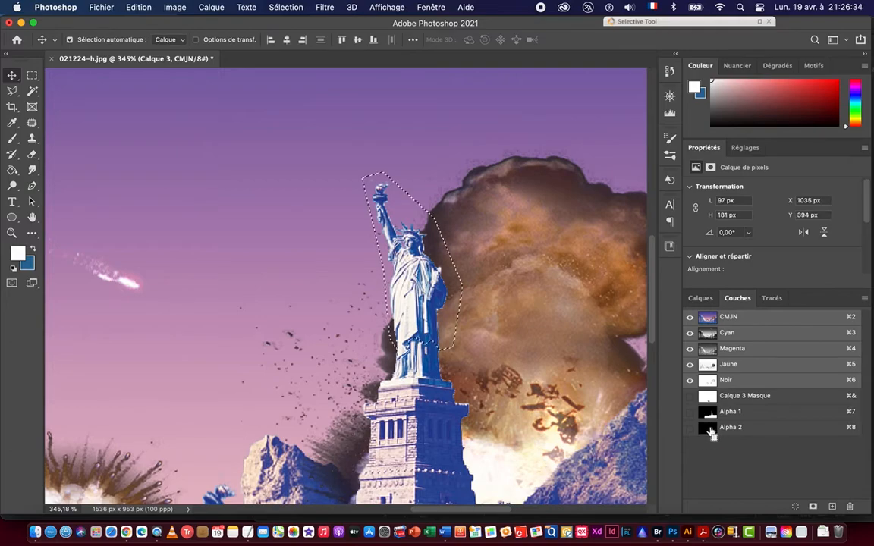
{"action": "left_click", "coordinate": [701, 297]}
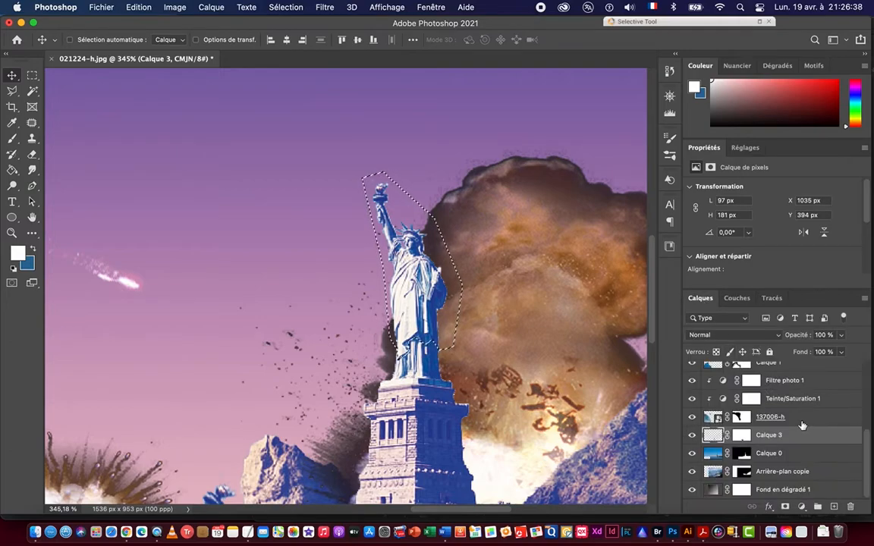
{"action": "left_click", "coordinate": [768, 453]}
{"action": "left_click", "coordinate": [691, 453]}
{"action": "left_click", "coordinate": [692, 453]}
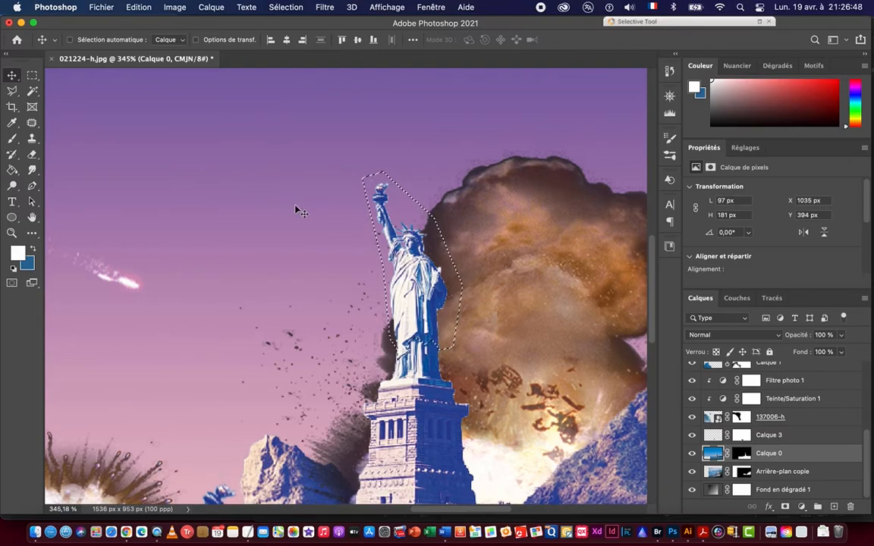
Hide the statue's upper part inside the selection on Calque 0's mask with a 22 px black brush at 100 % opacity.
{"action": "left_click", "coordinate": [742, 453]}
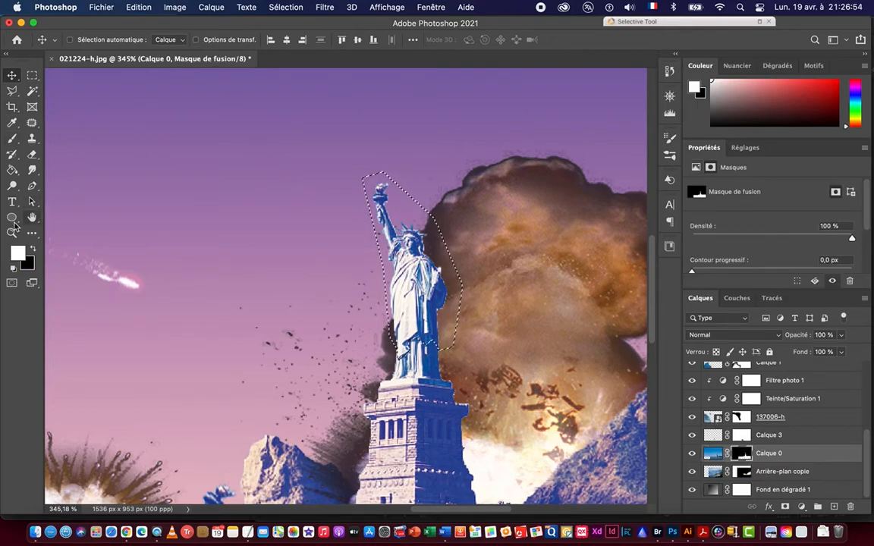
{"action": "left_click", "coordinate": [32, 250]}
{"action": "left_click", "coordinate": [13, 139]}
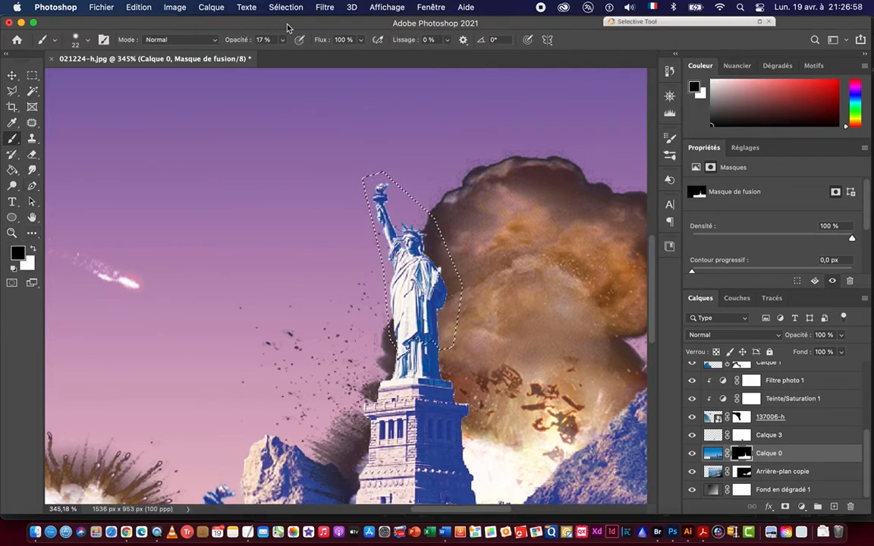
{"action": "left_click_drag", "start_coordinate": [234, 40], "coordinate": [348, 54]}
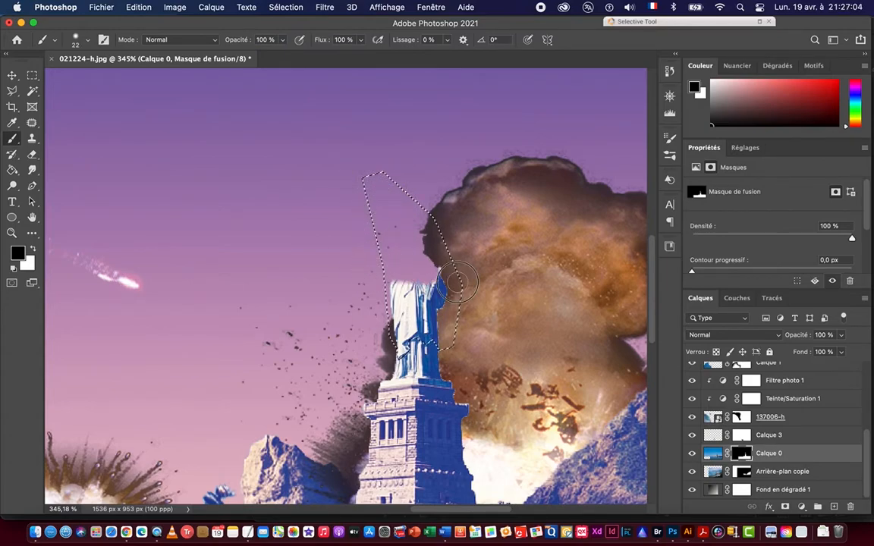
{"action": "left_click_drag", "start_coordinate": [456, 282], "coordinate": [341, 286]}
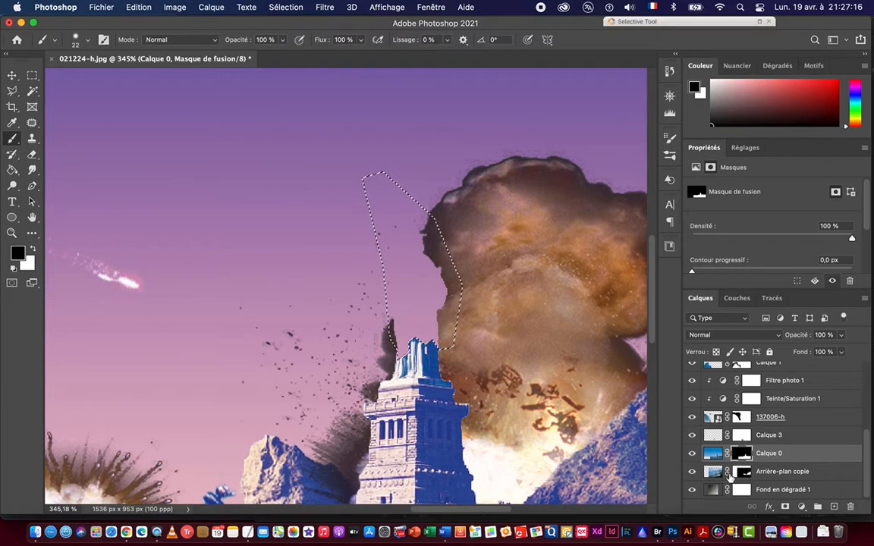
Reveal the explosion behind the removed statue by painting white on Explo1's mask within the selection, and deselect.
{"action": "scroll", "coordinate": [782, 454], "scroll_direction": "up", "scroll_amount": 4}
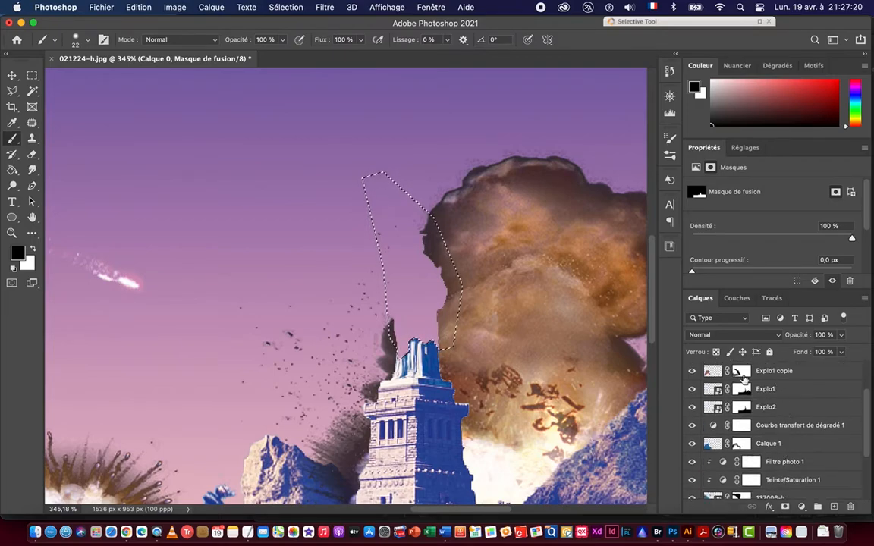
{"action": "left_click", "coordinate": [692, 389]}
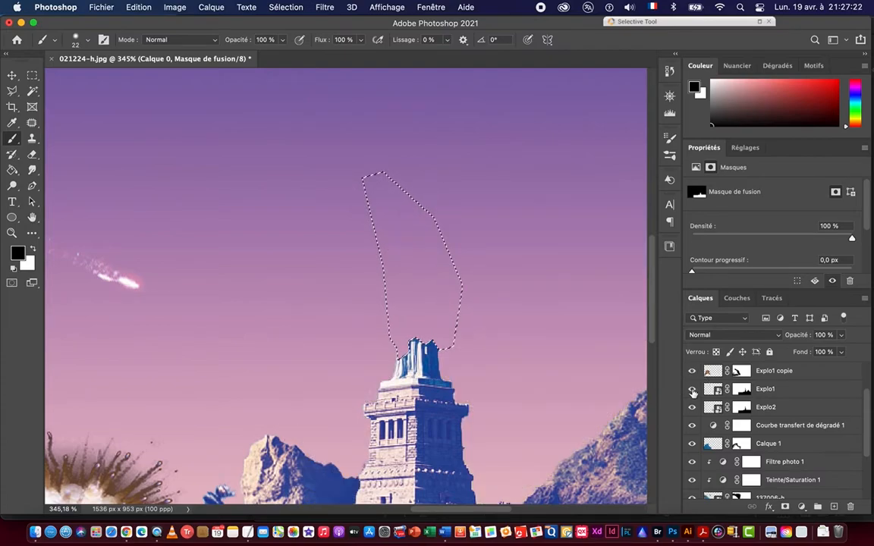
{"action": "left_click", "coordinate": [692, 391]}
{"action": "left_click", "coordinate": [742, 390]}
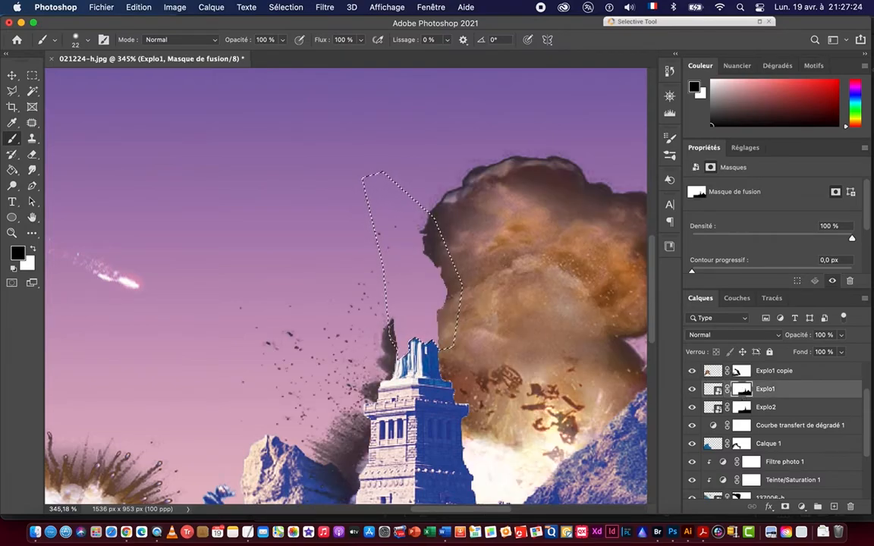
{"action": "scroll", "coordinate": [430, 270], "scroll_direction": "down", "scroll_amount": 1}
{"action": "key", "text": "x"}
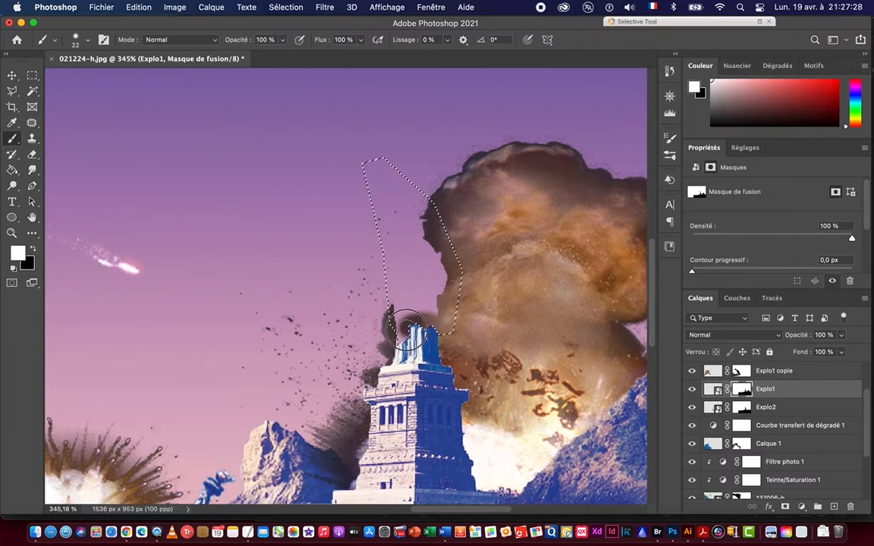
{"action": "mouse_move", "coordinate": [441, 290]}
{"action": "left_mouse_down"}
{"action": "mouse_move", "coordinate": [443, 255]}
{"action": "mouse_move", "coordinate": [427, 239]}
{"action": "mouse_move", "coordinate": [432, 225]}
{"action": "mouse_move", "coordinate": [419, 209]}
{"action": "mouse_move", "coordinate": [399, 214]}
{"action": "mouse_move", "coordinate": [406, 262]}
{"action": "mouse_move", "coordinate": [433, 280]}
{"action": "mouse_move", "coordinate": [413, 260]}
{"action": "mouse_move", "coordinate": [411, 290]}
{"action": "mouse_move", "coordinate": [416, 229]}
{"action": "mouse_move", "coordinate": [392, 211]}
{"action": "left_mouse_up"}
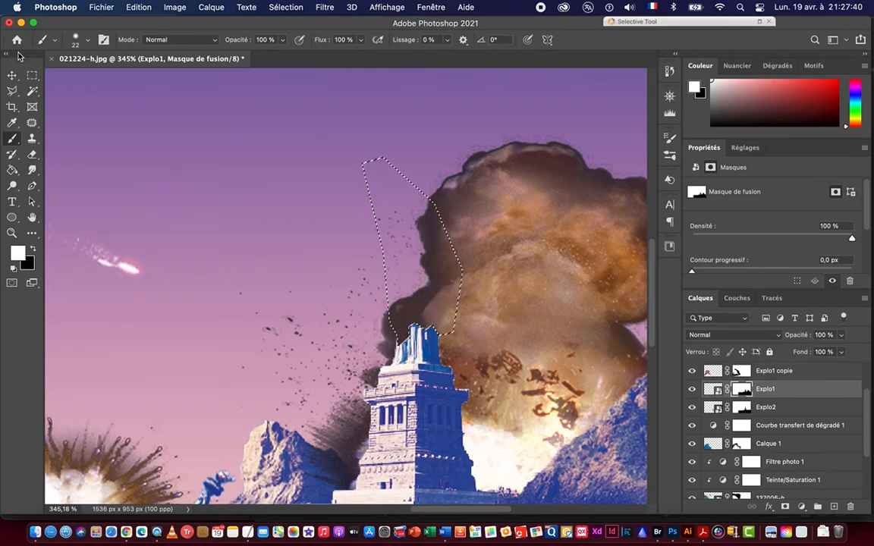
{"action": "key", "text": "v"}
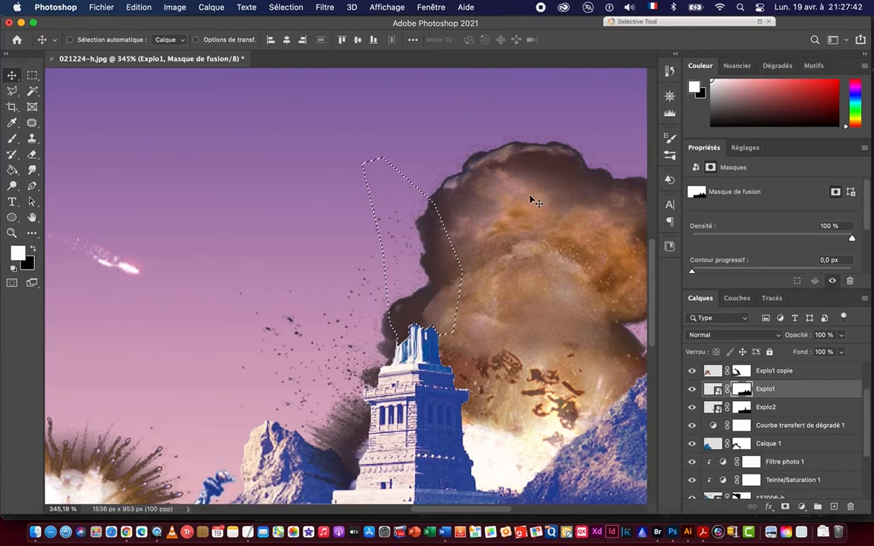
{"action": "key", "text": "super+d"}
{"action": "left_click_drag", "start_coordinate": [448, 312], "coordinate": [474, 256]}
Switch to Chrome and search Google Images for "smok" in the existing Google search tab.
{"action": "key", "text": "super+Tab"}
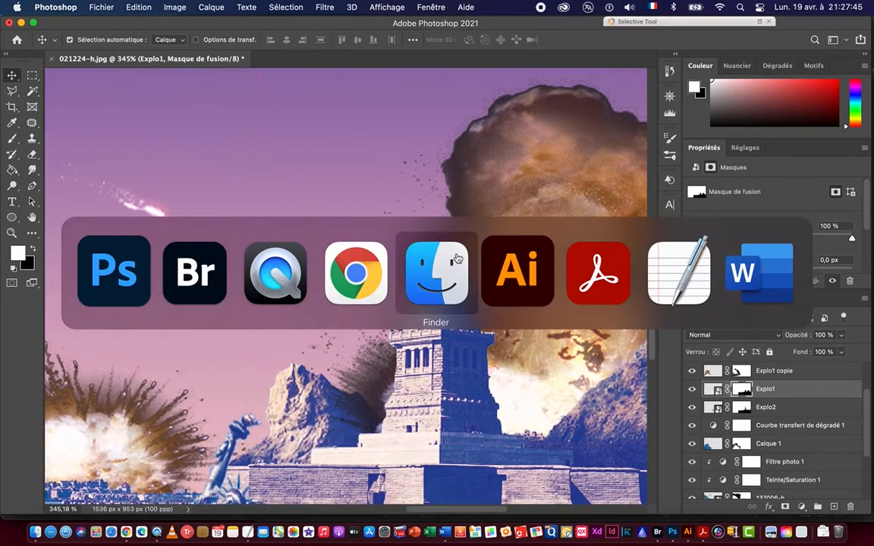
{"action": "left_click", "coordinate": [354, 272]}
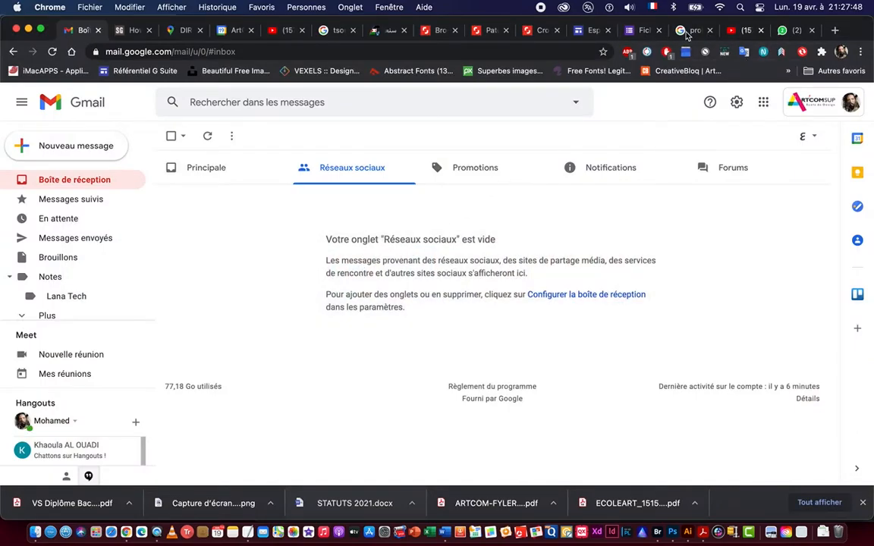
{"action": "left_click", "coordinate": [690, 31]}
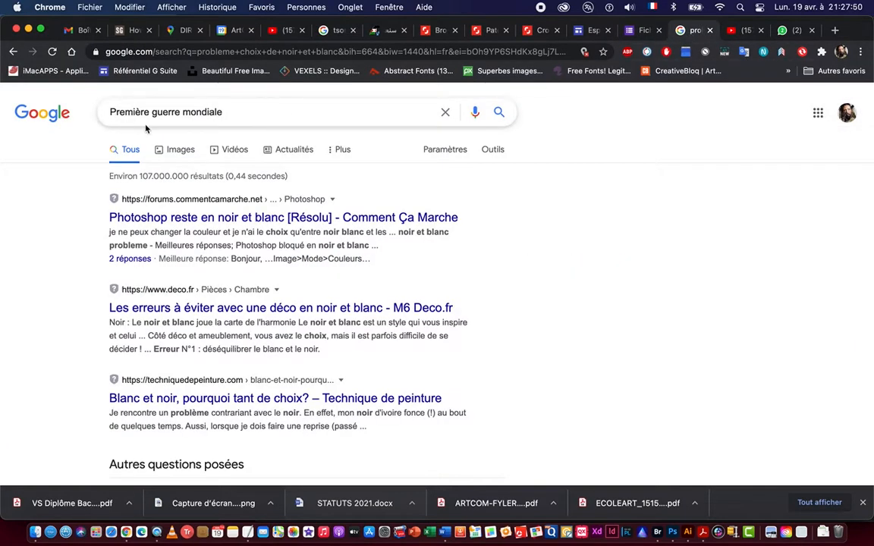
{"action": "left_click_drag", "start_coordinate": [232, 114], "coordinate": [86, 97]}
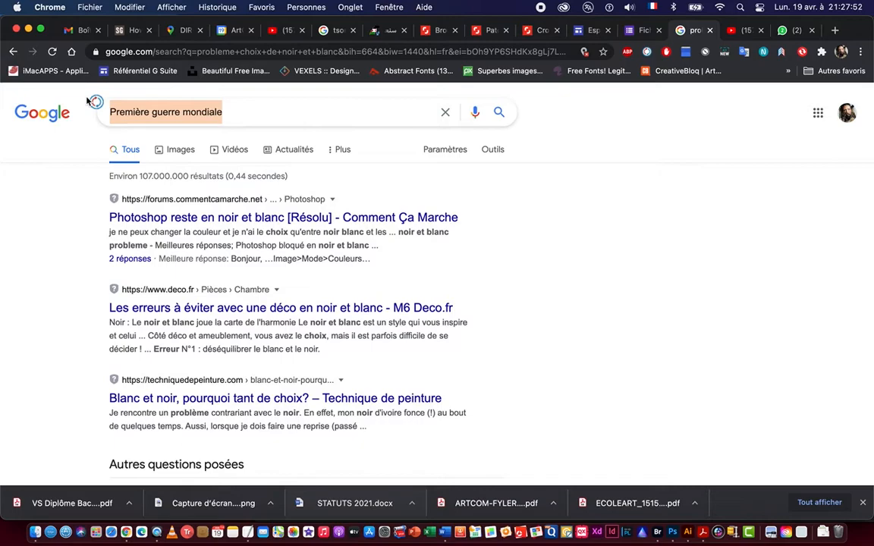
{"action": "type", "text": "smok"}
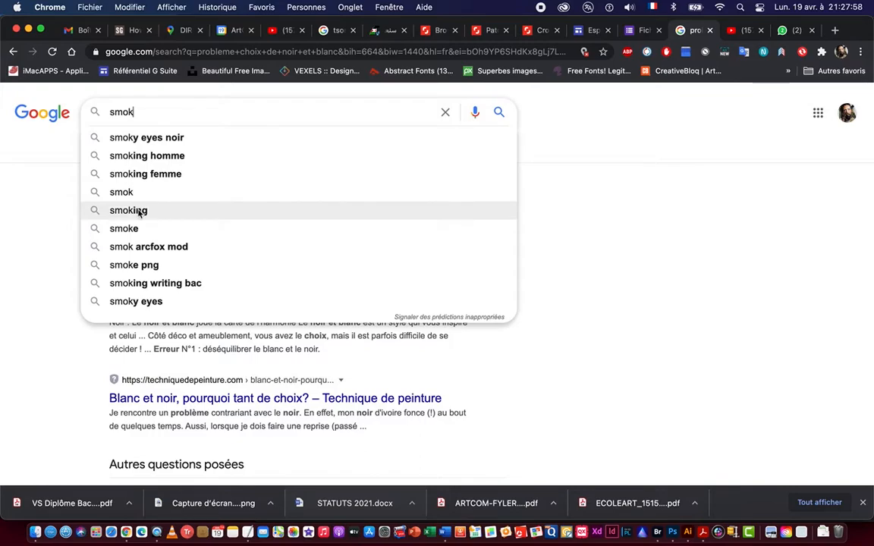
{"action": "left_click", "coordinate": [121, 192]}
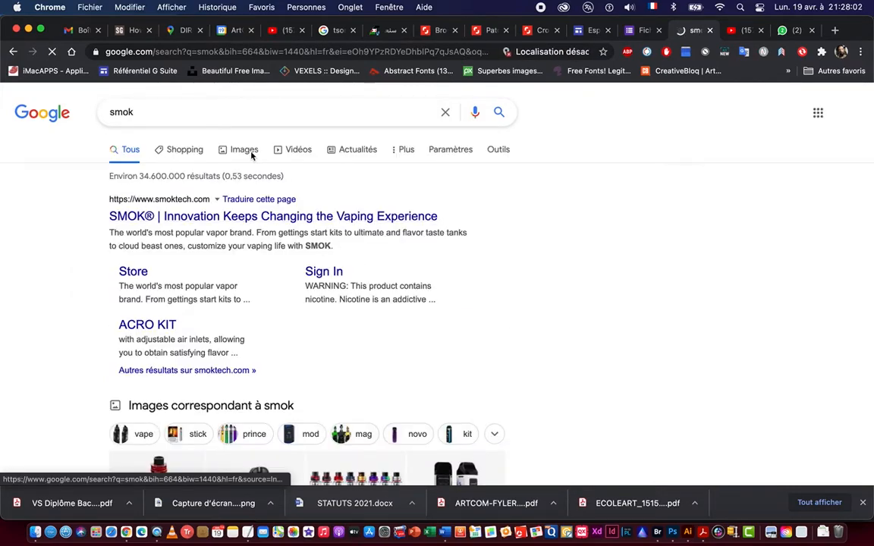
{"action": "left_click", "coordinate": [238, 151]}
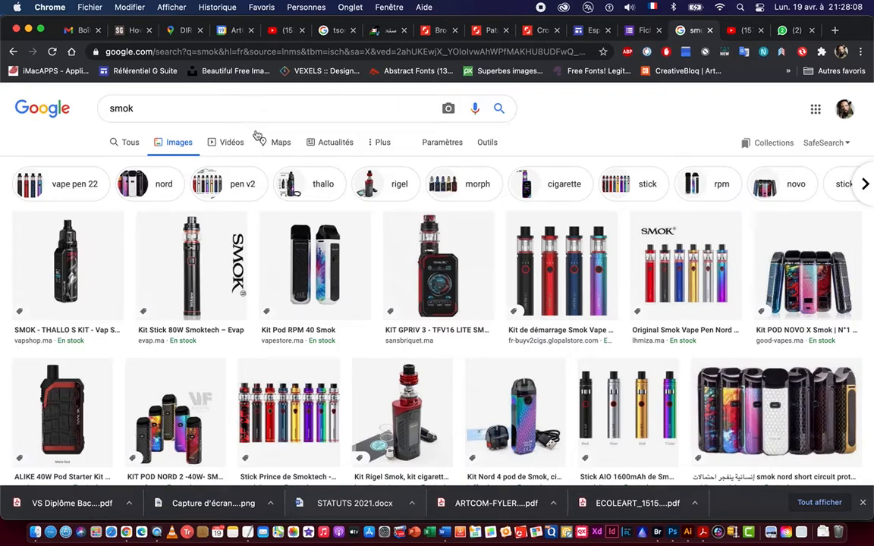
Filter the "smok" image results to large images (Grandes images) and look through them for a smoke picture.
{"action": "left_click", "coordinate": [488, 142]}
{"action": "left_click", "coordinate": [107, 164]}
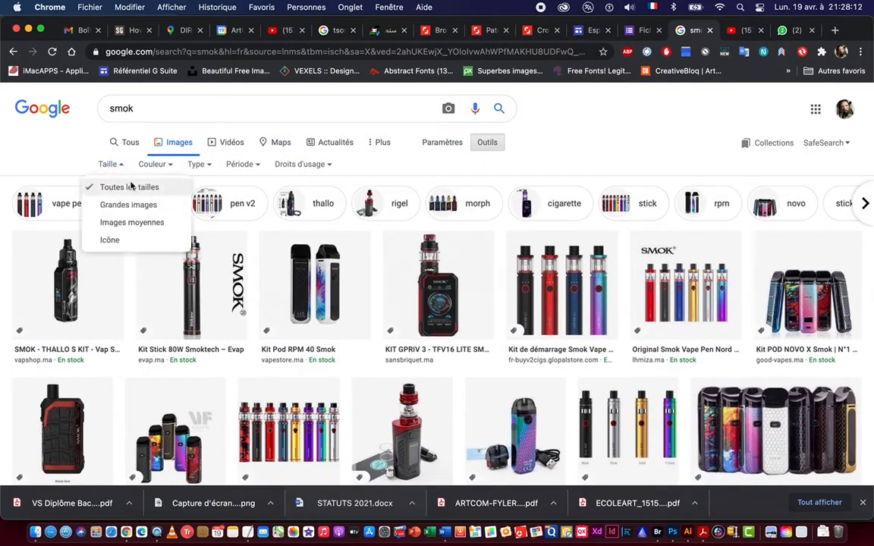
{"action": "left_click", "coordinate": [175, 204]}
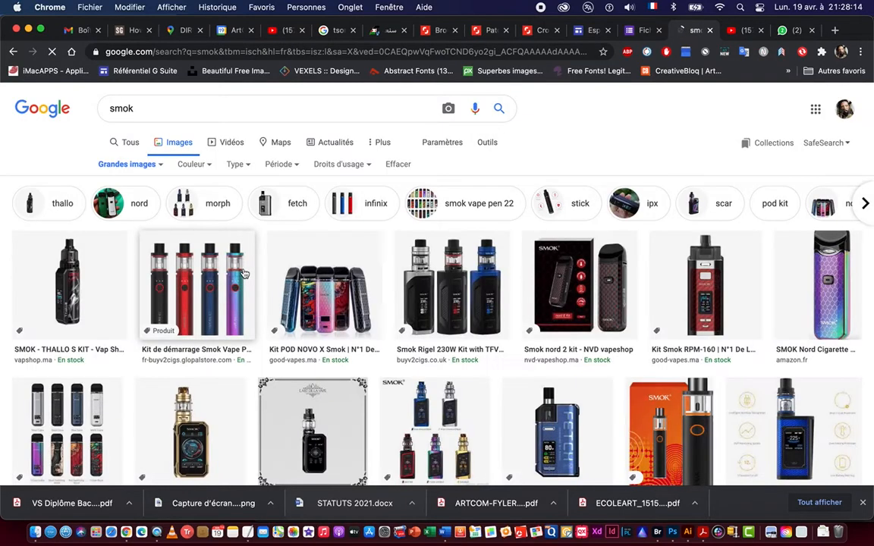
{"action": "scroll", "coordinate": [244, 274], "scroll_direction": "down", "scroll_amount": 5}
{"action": "scroll", "coordinate": [244, 273], "scroll_direction": "down", "scroll_amount": 10}
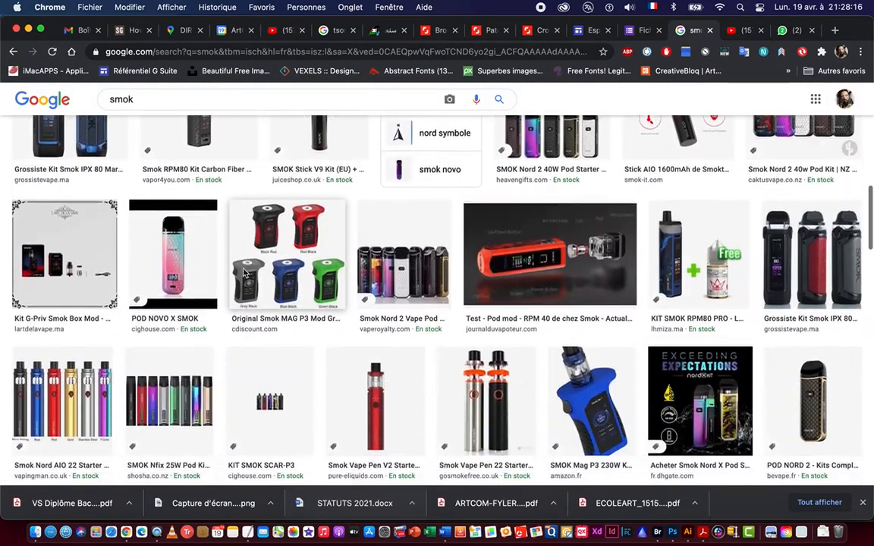
{"action": "scroll", "coordinate": [244, 273], "scroll_direction": "down", "scroll_amount": 10}
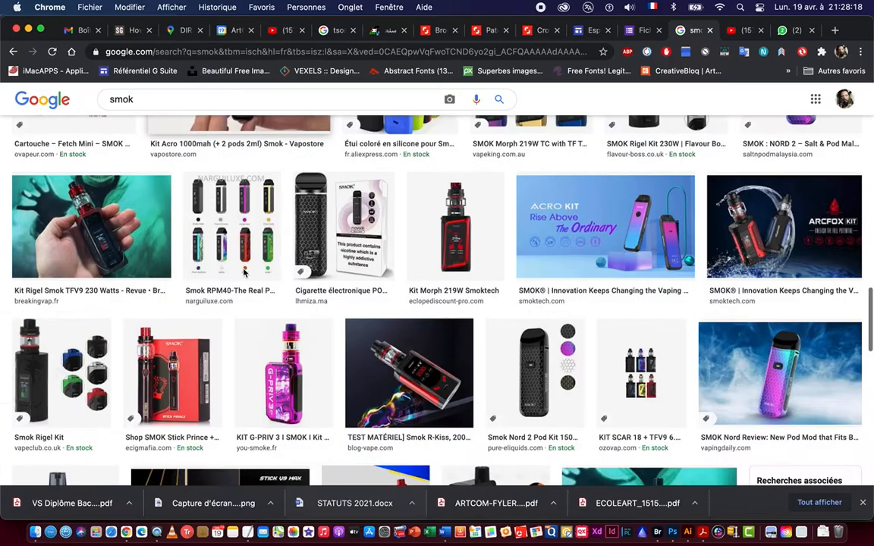
{"action": "scroll", "coordinate": [244, 273], "scroll_direction": "down", "scroll_amount": 10}
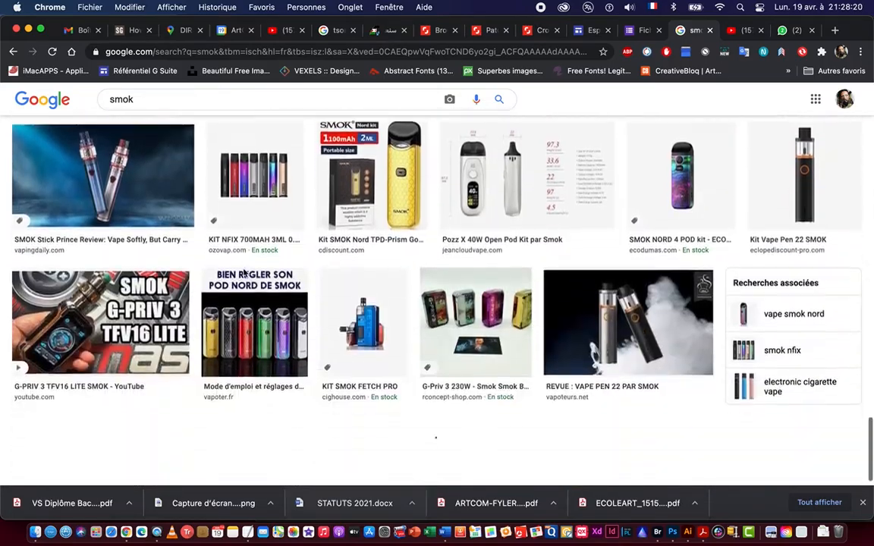
{"action": "scroll", "coordinate": [245, 273], "scroll_direction": "down", "scroll_amount": 10}
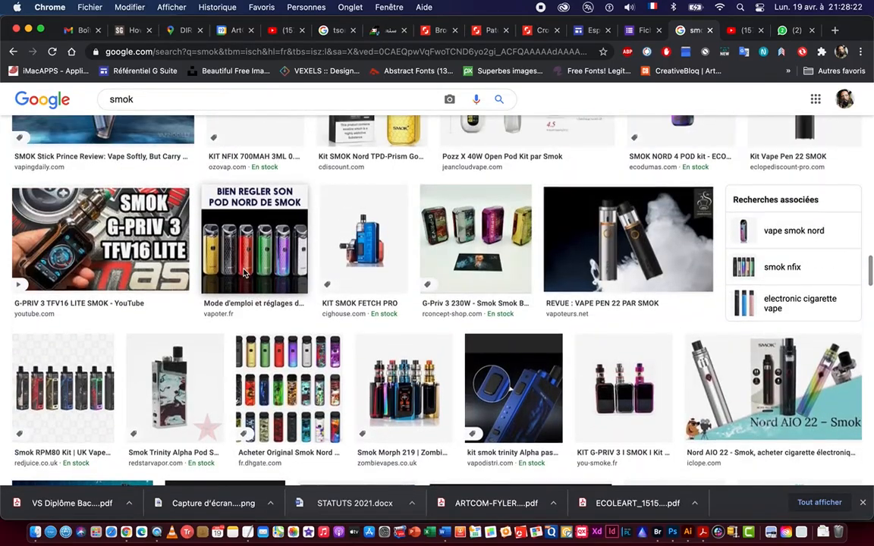
{"action": "scroll", "coordinate": [247, 273], "scroll_direction": "up", "scroll_amount": 20}
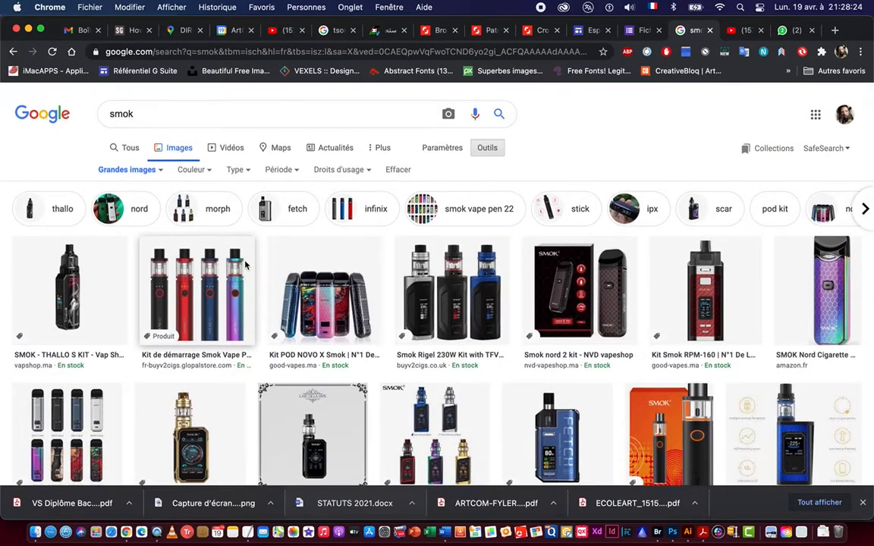
Change the image search to "smoking" and look through the results for a usable smoke picture.
{"action": "left_click", "coordinate": [140, 110]}
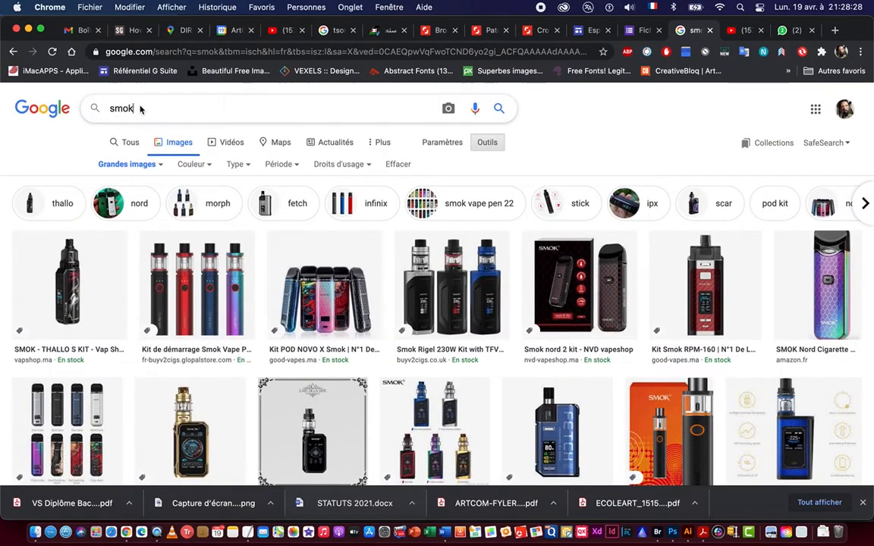
{"action": "type", "text": "i"}
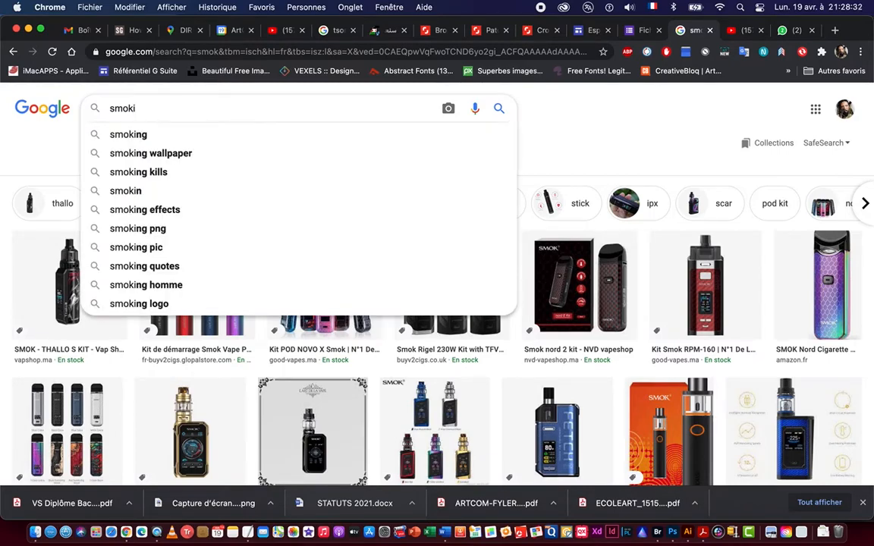
{"action": "type", "text": "ng"}
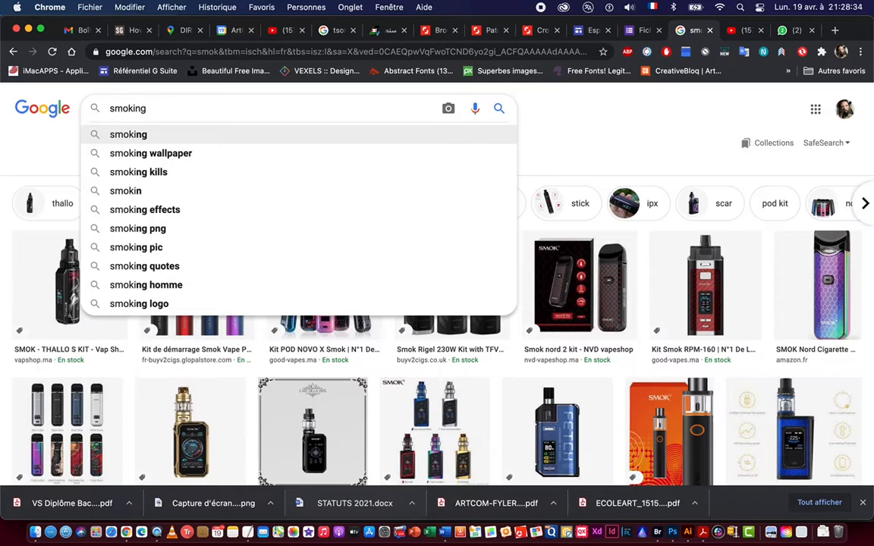
{"action": "key", "text": "Return"}
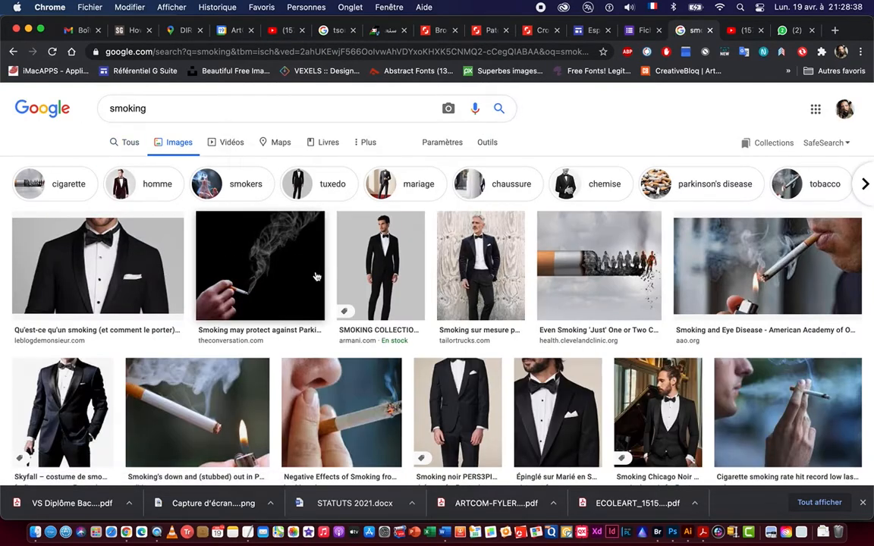
{"action": "scroll", "coordinate": [316, 275], "scroll_direction": "down", "scroll_amount": 5}
{"action": "scroll", "coordinate": [316, 276], "scroll_direction": "down", "scroll_amount": 10}
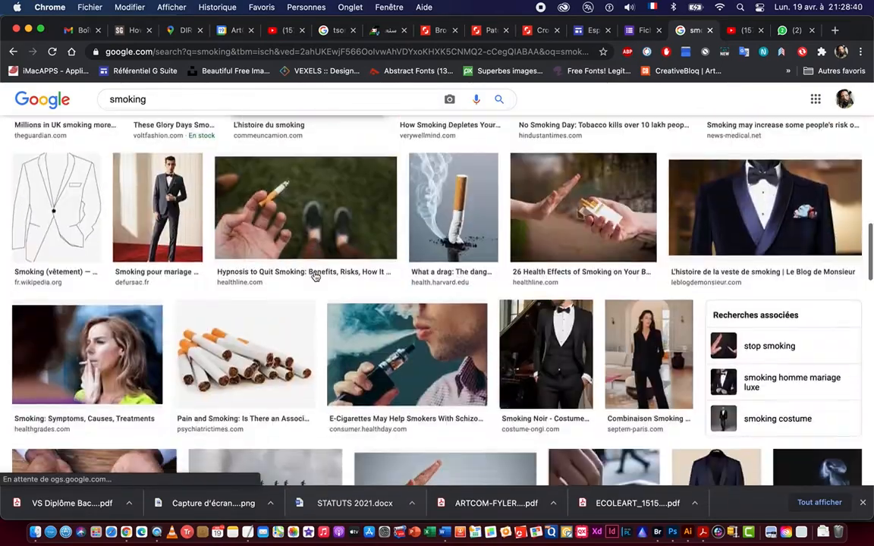
{"action": "scroll", "coordinate": [317, 275], "scroll_direction": "up", "scroll_amount": 15}
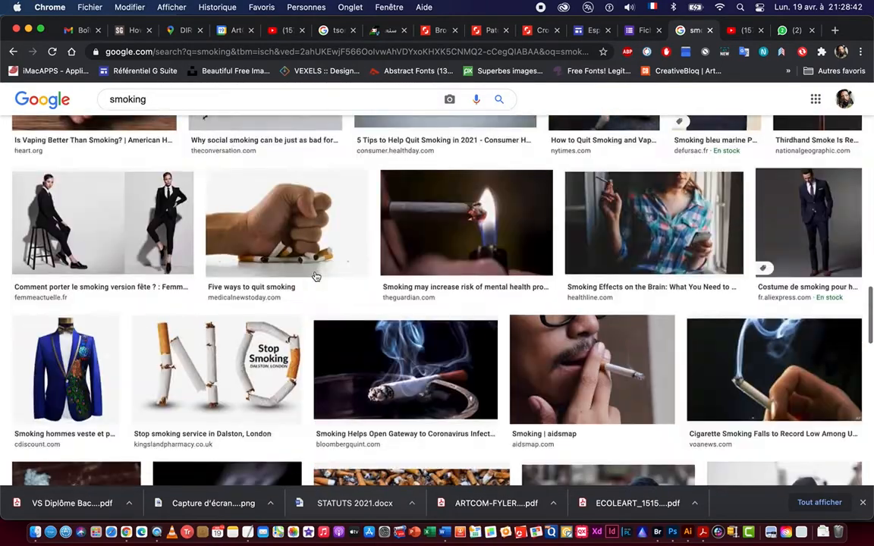
Change the Google image search to "smoke".
{"action": "left_click", "coordinate": [161, 111]}
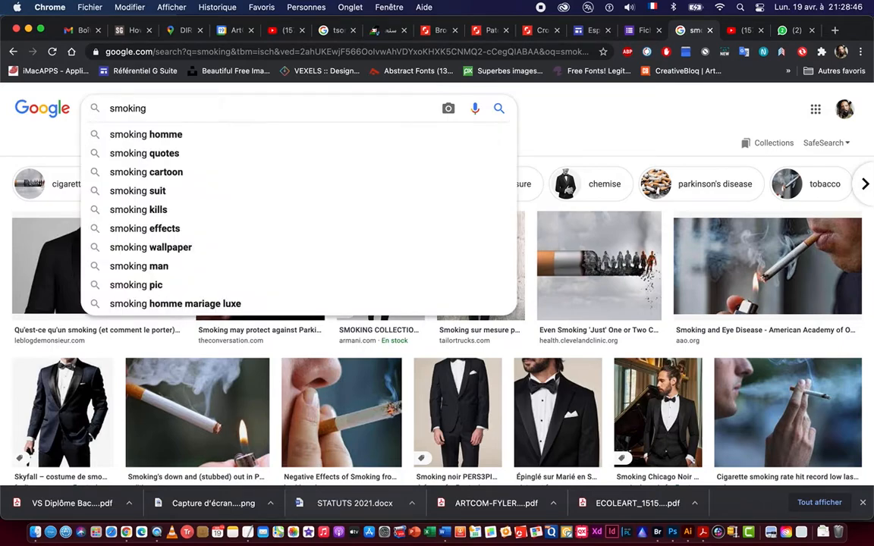
{"action": "key", "text": "BackSpace"}
{"action": "key", "text": "BackSpace"}
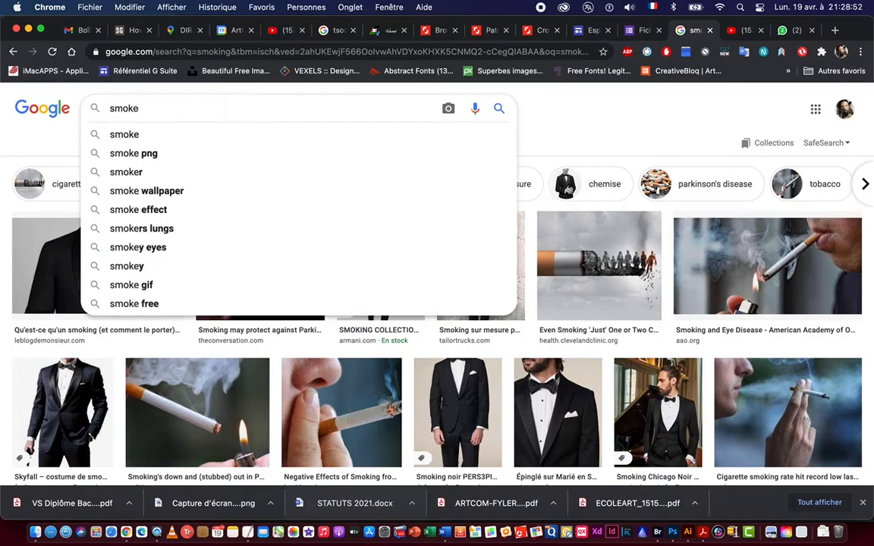
{"action": "key", "text": "Return"}
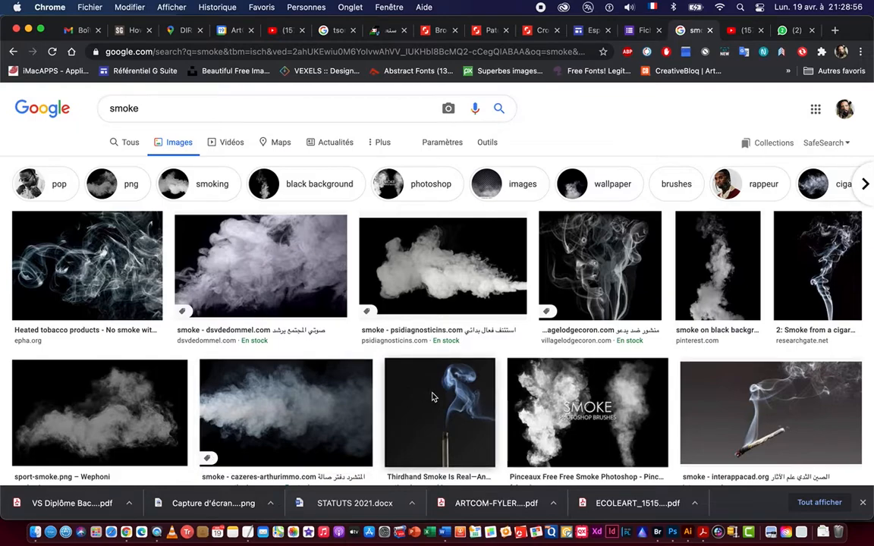
Look through the "smoke" image results for a usable smoke plume on a dark background.
{"action": "scroll", "coordinate": [432, 397], "scroll_direction": "down", "scroll_amount": 3}
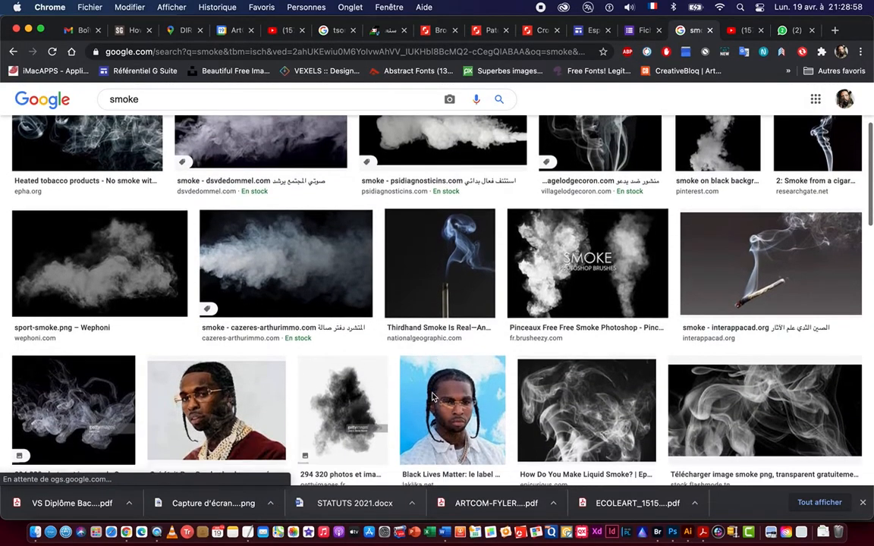
{"action": "scroll", "coordinate": [433, 397], "scroll_direction": "down", "scroll_amount": 1}
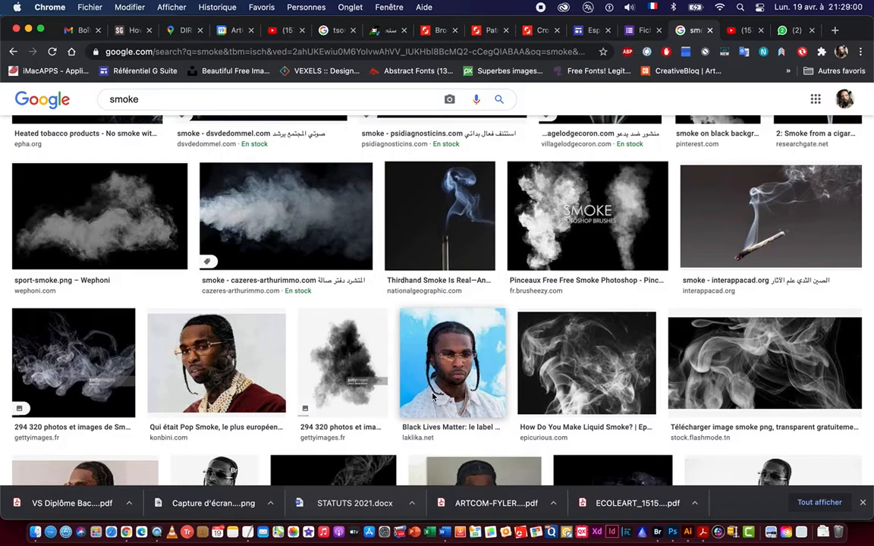
{"action": "scroll", "coordinate": [433, 397], "scroll_direction": "down", "scroll_amount": 4}
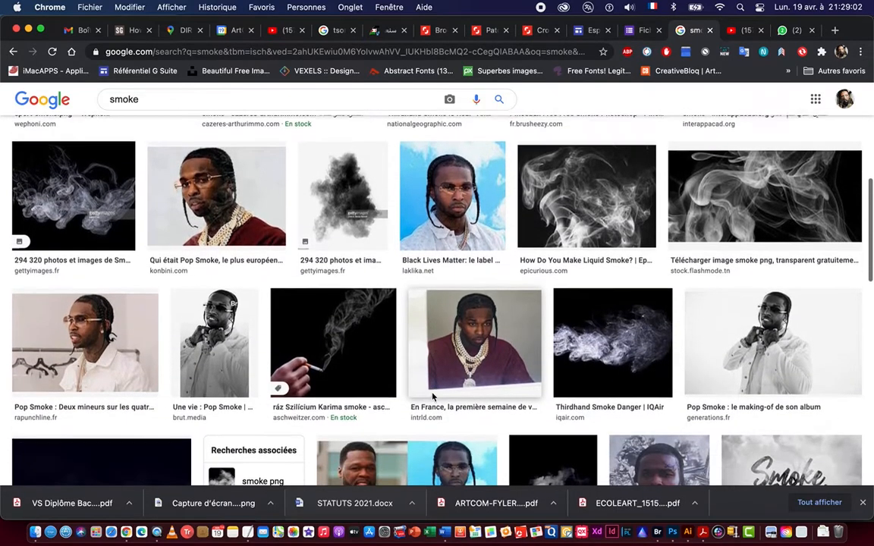
{"action": "scroll", "coordinate": [432, 396], "scroll_direction": "up", "scroll_amount": 10}
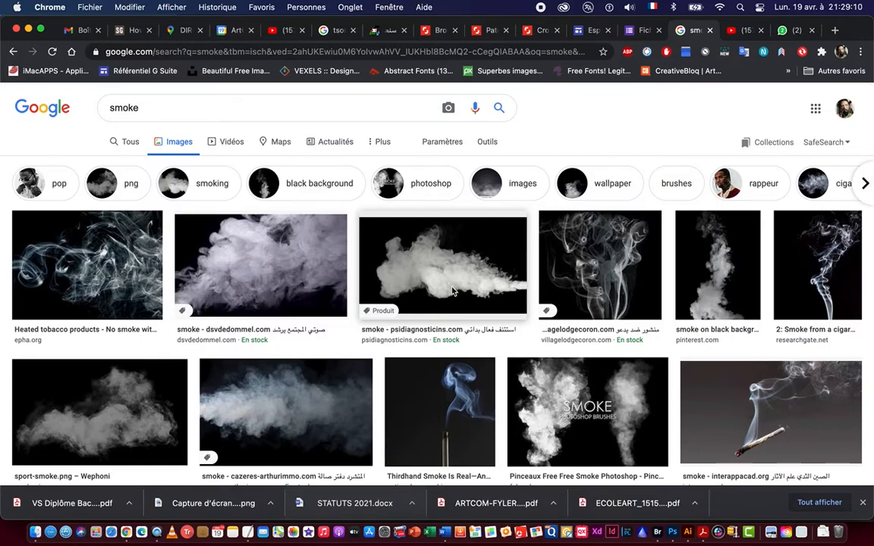
{"action": "scroll", "coordinate": [437, 360], "scroll_direction": "down", "scroll_amount": 5}
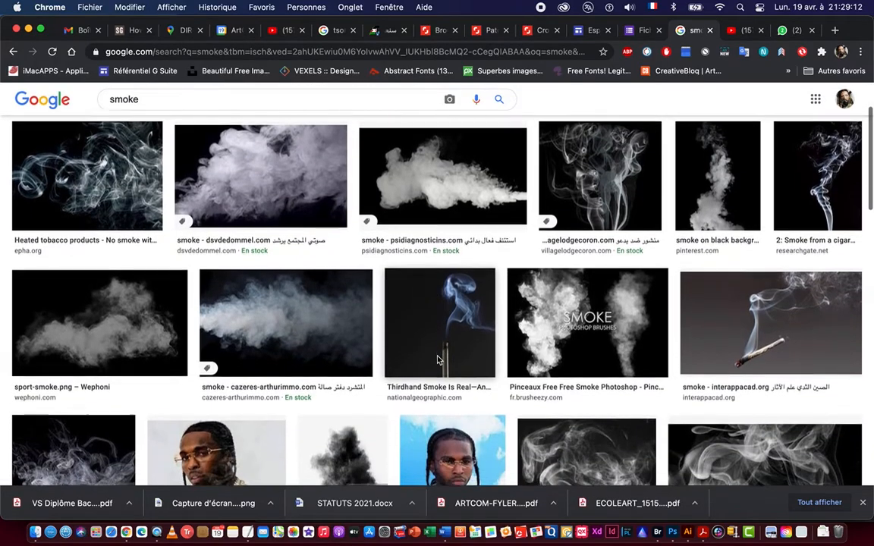
{"action": "scroll", "coordinate": [437, 361], "scroll_direction": "down", "scroll_amount": 12}
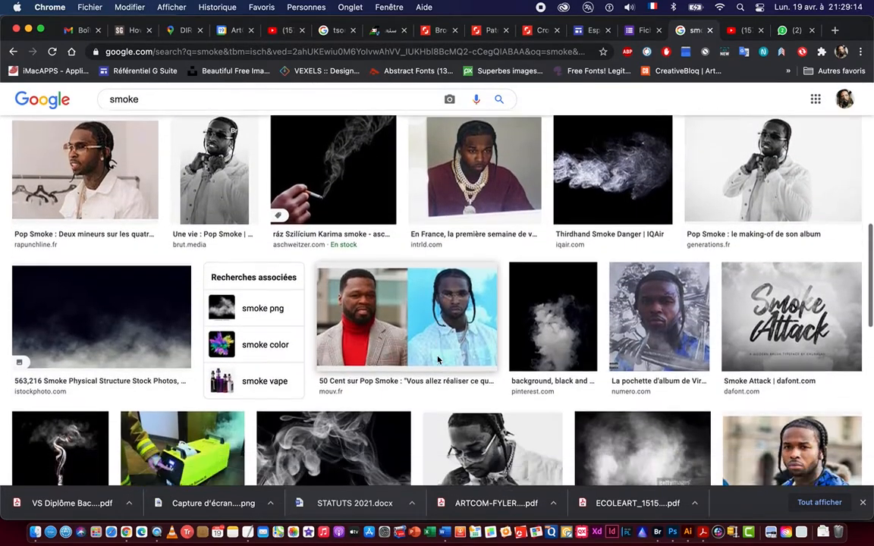
{"action": "scroll", "coordinate": [437, 360], "scroll_direction": "down", "scroll_amount": 3}
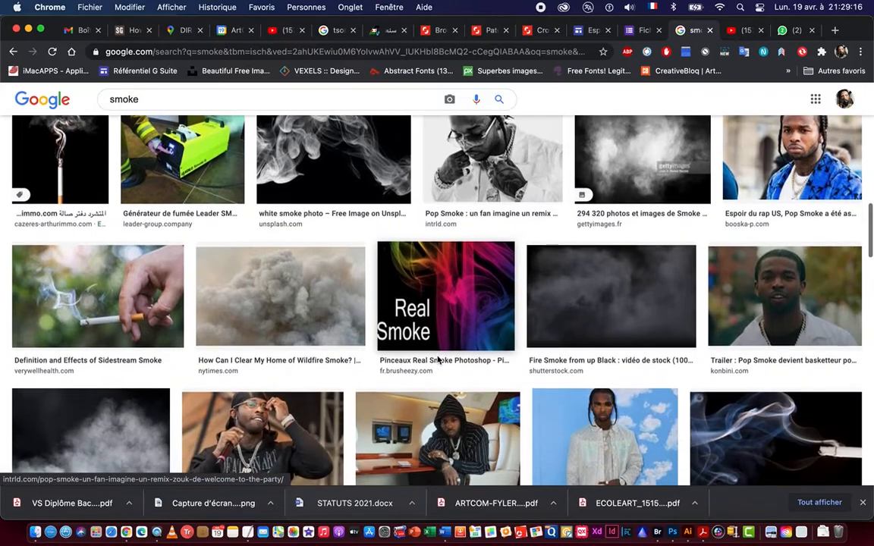
{"action": "scroll", "coordinate": [437, 360], "scroll_direction": "down", "scroll_amount": 8}
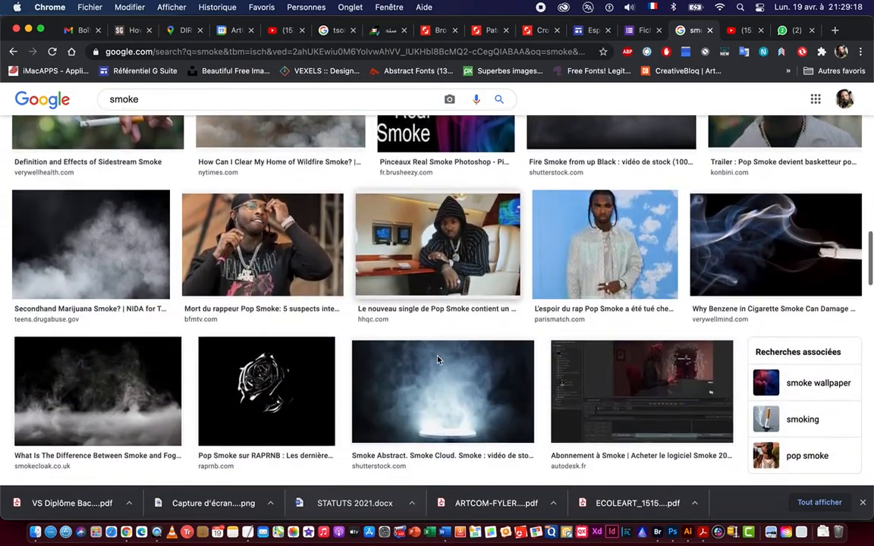
{"action": "scroll", "coordinate": [437, 360], "scroll_direction": "down", "scroll_amount": 2}
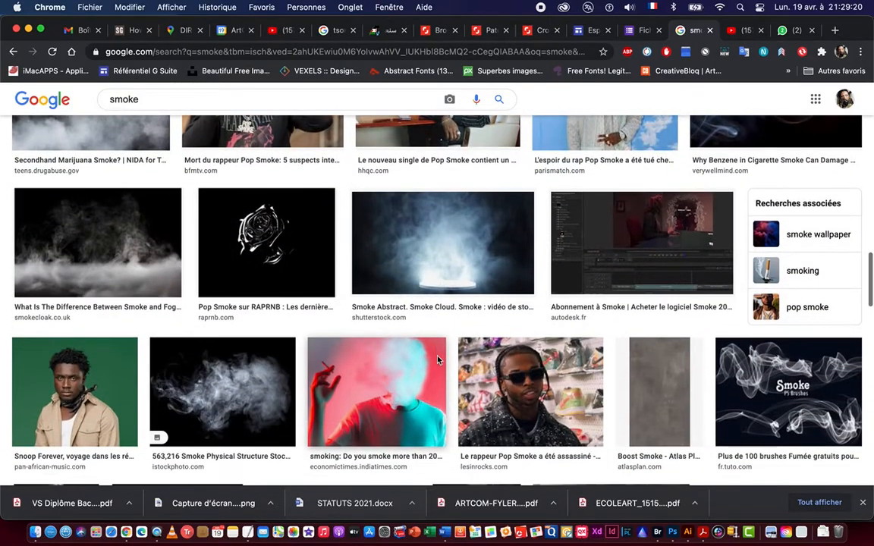
{"action": "scroll", "coordinate": [437, 360], "scroll_direction": "down", "scroll_amount": 4}
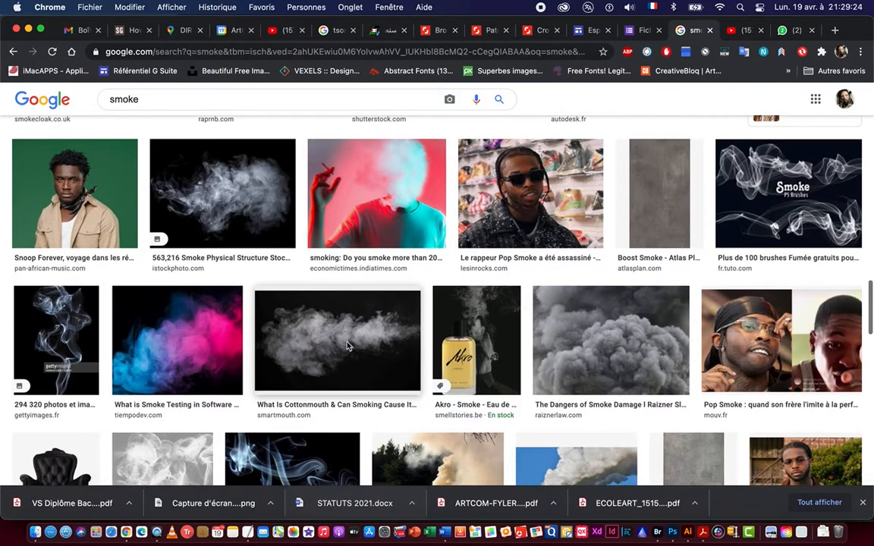
Copy the SmartMouth picture of white smoke on black and paste it into the composite in Photoshop.
{"action": "left_click", "coordinate": [326, 340]}
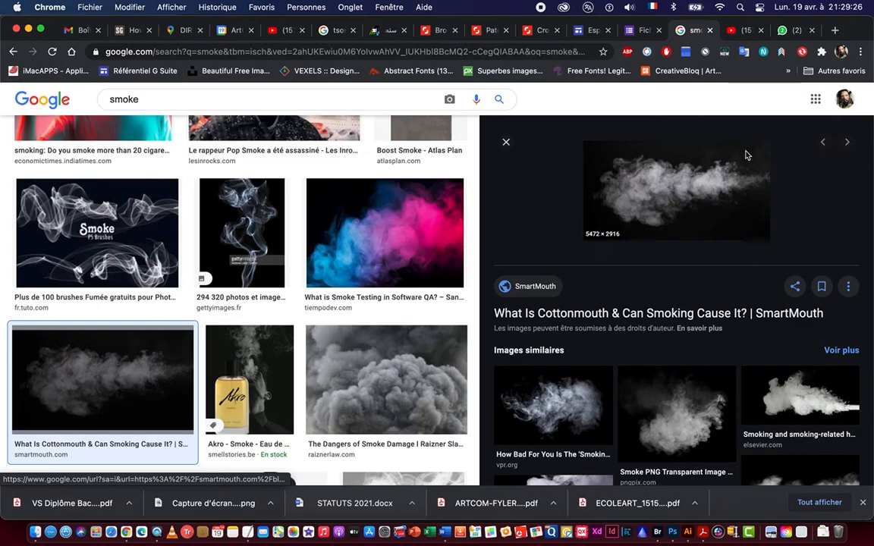
{"action": "right_click", "coordinate": [666, 192]}
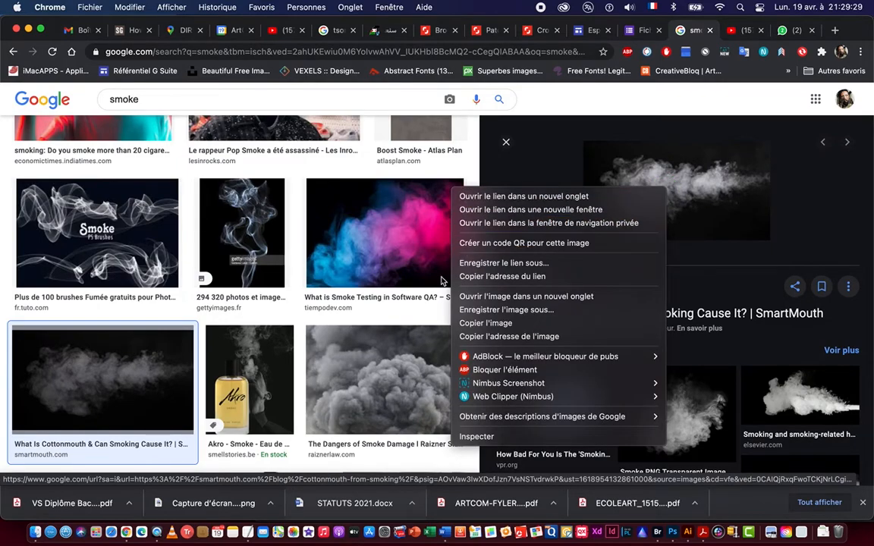
{"action": "left_click", "coordinate": [502, 323]}
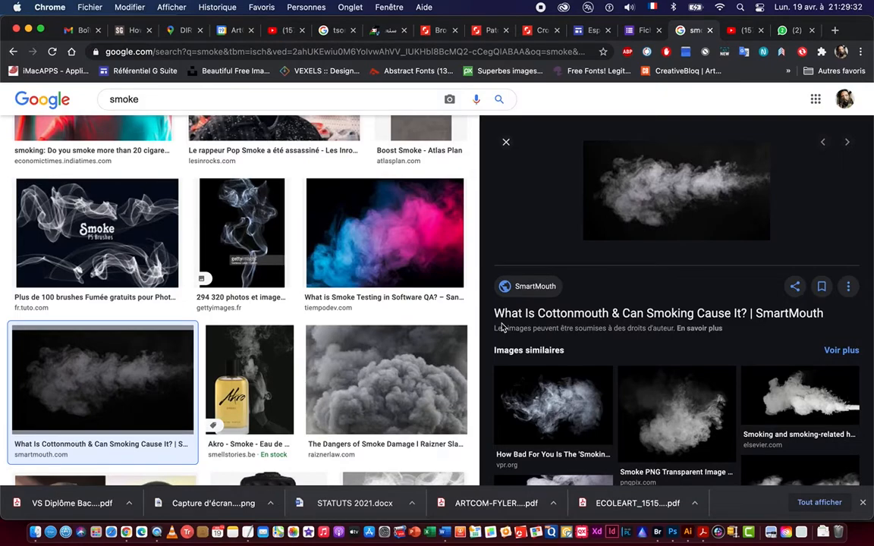
{"action": "key", "text": "super+Tab"}
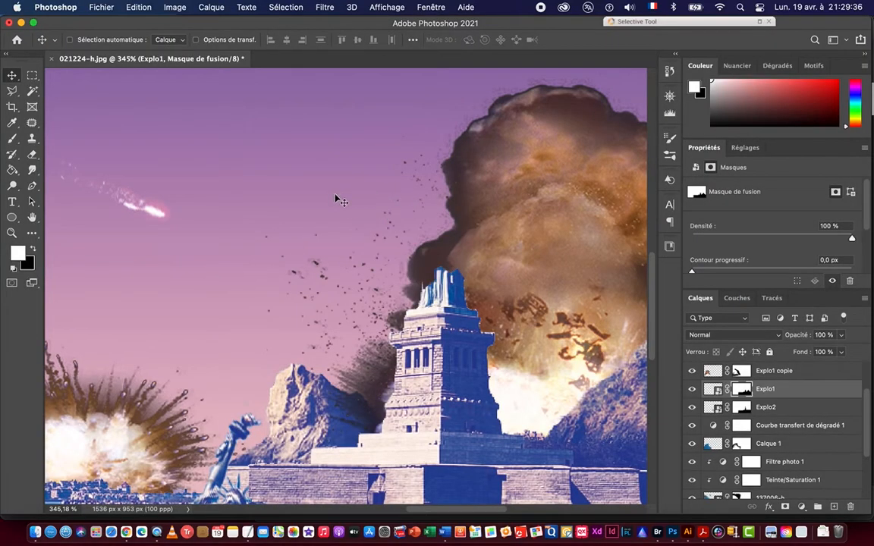
{"action": "key", "text": "super+v"}
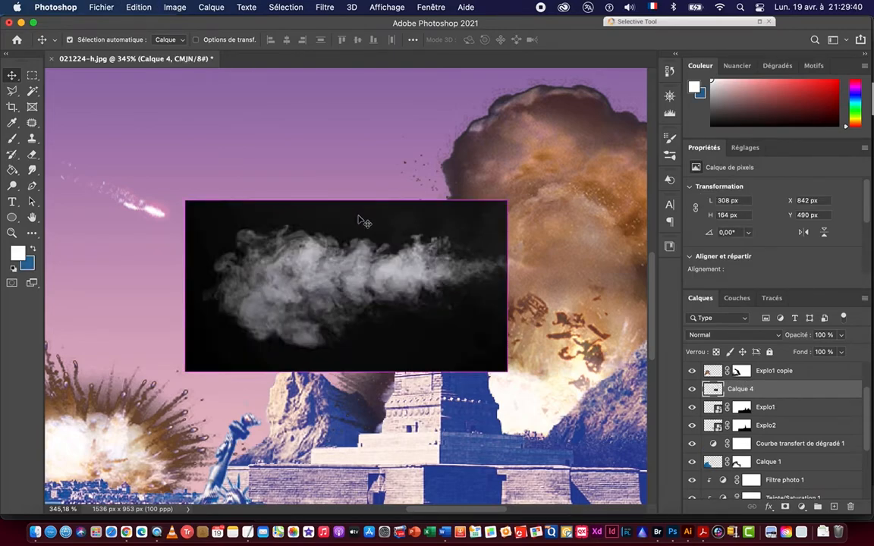
Rotate the pasted smoke about 91° so it rises vertically, scale it to about 135 × 247 px, and place it above the empty pedestal.
{"action": "key", "text": "super+t"}
{"action": "left_click_drag", "start_coordinate": [230, 170], "coordinate": [426, 191]}
{"action": "left_click_drag", "start_coordinate": [391, 248], "coordinate": [447, 173]}
{"action": "scroll", "coordinate": [486, 189], "scroll_direction": "down", "scroll_amount": 8}
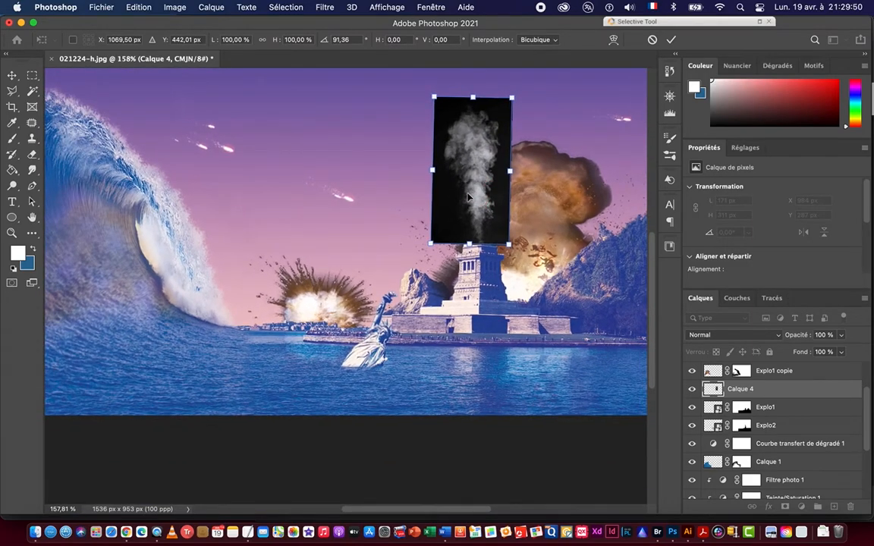
{"action": "left_click_drag", "start_coordinate": [434, 97], "coordinate": [449, 129]}
{"action": "mouse_move", "coordinate": [478, 165]}
{"action": "left_mouse_down"}
{"action": "mouse_move", "coordinate": [463, 145]}
{"action": "mouse_move", "coordinate": [470, 162]}
{"action": "left_mouse_up"}
{"action": "key", "text": "Return"}
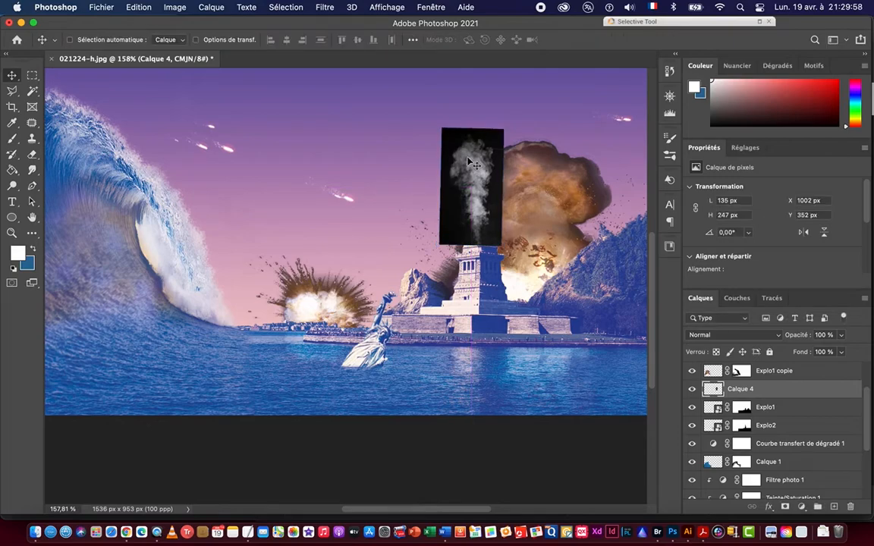
Preview the Superposition and Densité couleur - blend modes on the smoke layer, keeping it at Normal.
{"action": "key", "text": "super+space"}
{"action": "left_click", "coordinate": [477, 188], "text": "super"}
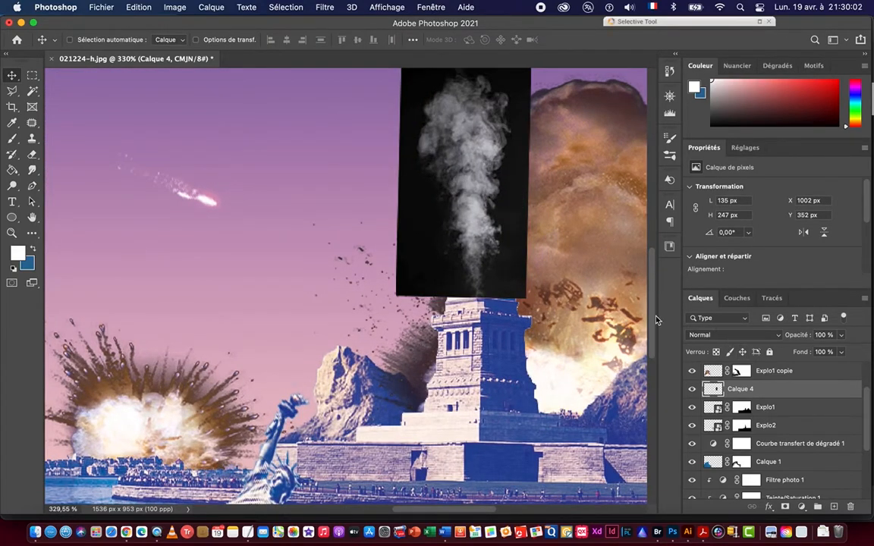
{"action": "left_click", "coordinate": [725, 335]}
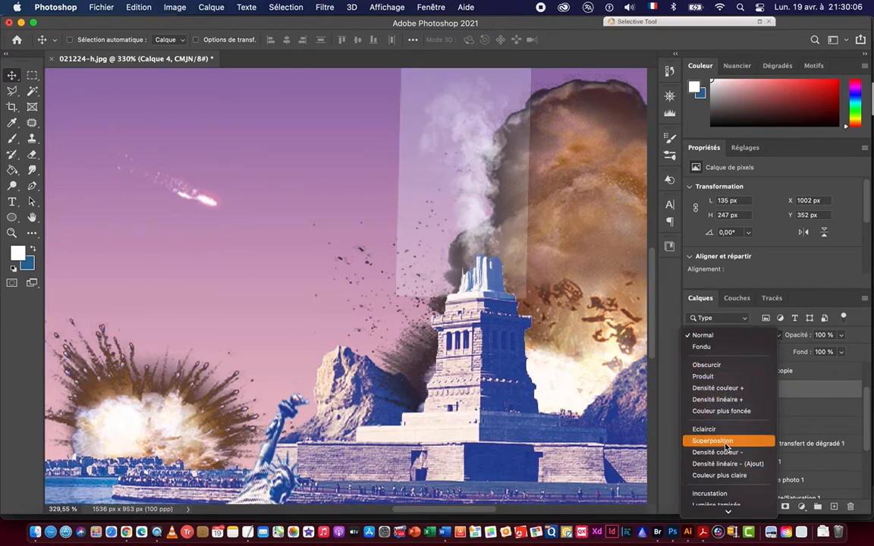
{"action": "scroll", "coordinate": [714, 471], "scroll_direction": "down", "scroll_amount": 2}
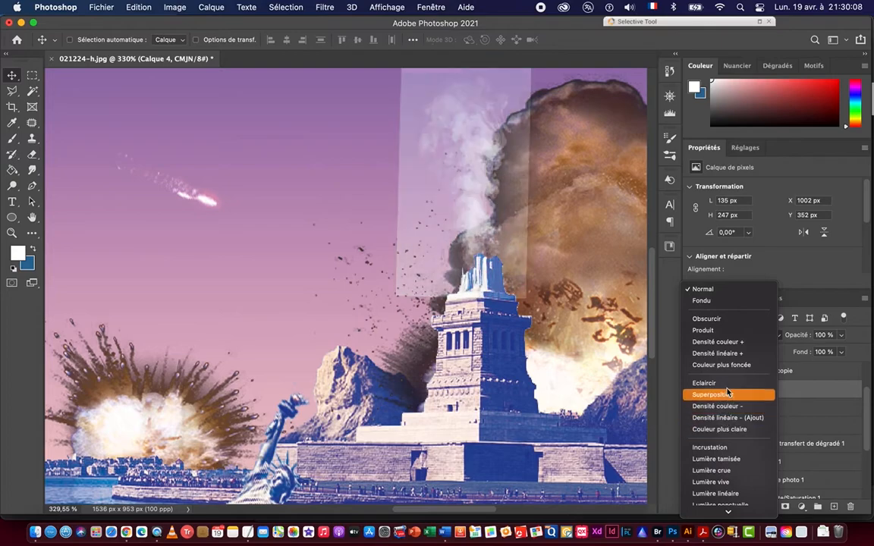
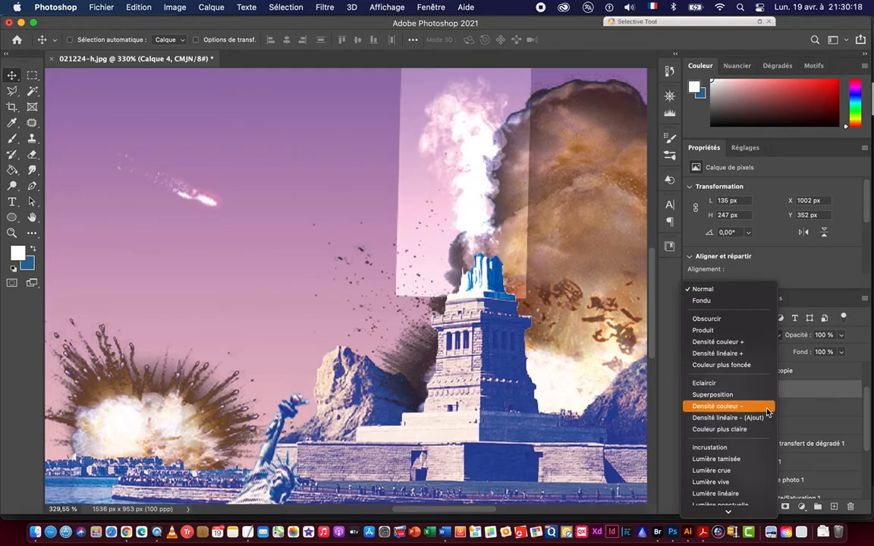
{"action": "left_click", "coordinate": [703, 289]}
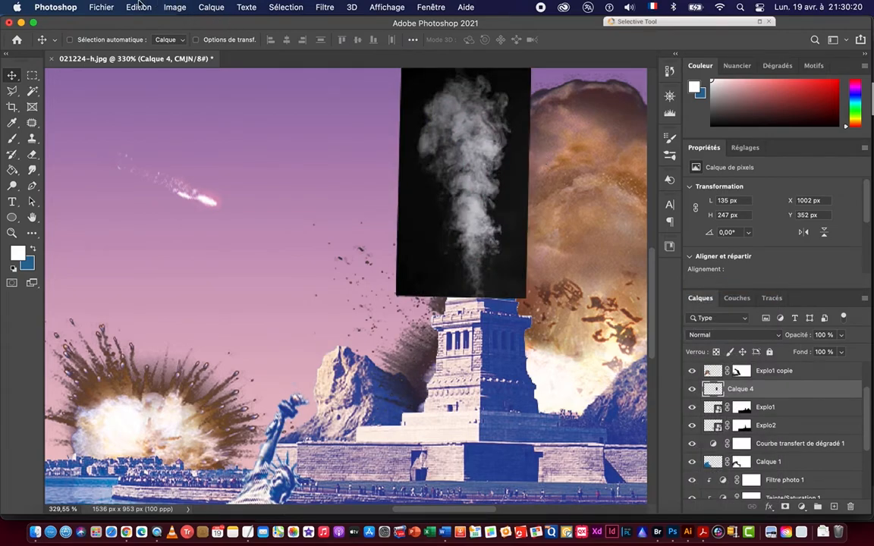
Invert the smoke layer with Négatif and desaturate it to get dark smoke on a neutral grey background.
{"action": "left_click", "coordinate": [170, 11]}
{"action": "mouse_move", "coordinate": [221, 42]}
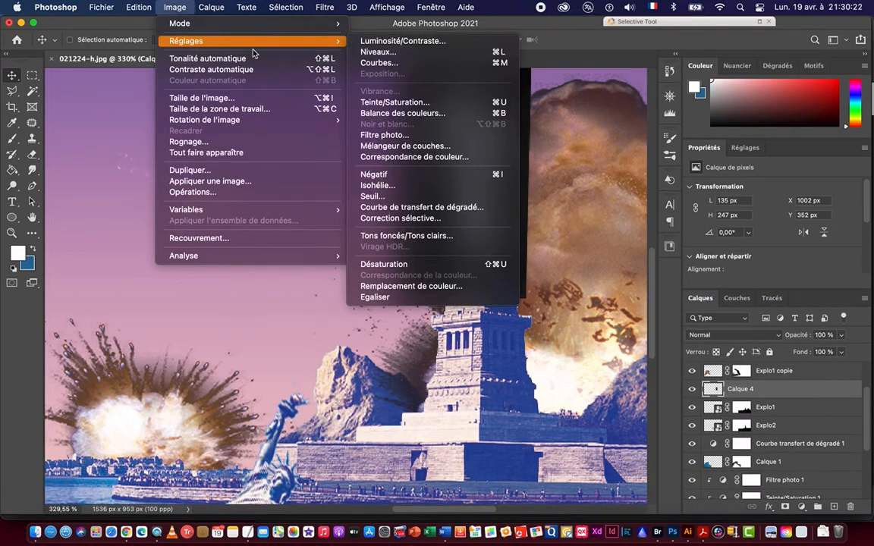
{"action": "left_click", "coordinate": [372, 176]}
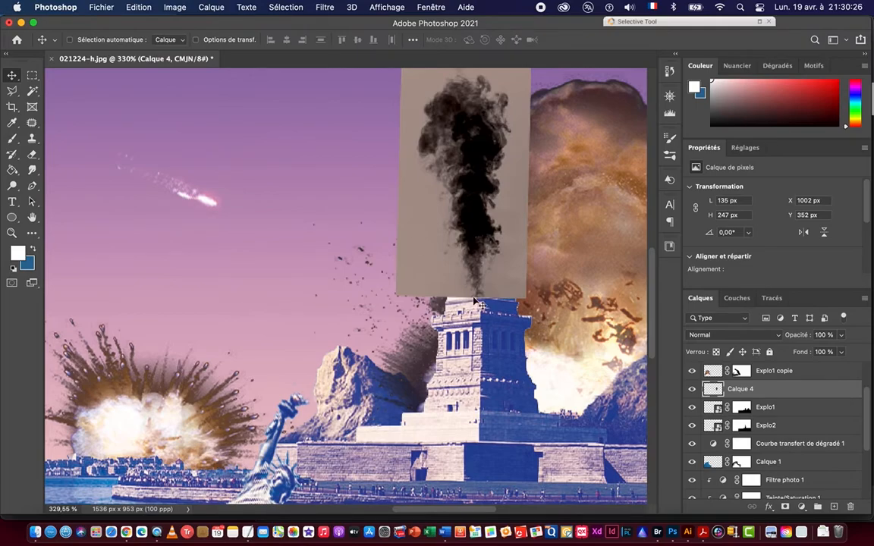
{"action": "left_click", "coordinate": [174, 10]}
{"action": "mouse_move", "coordinate": [265, 42]}
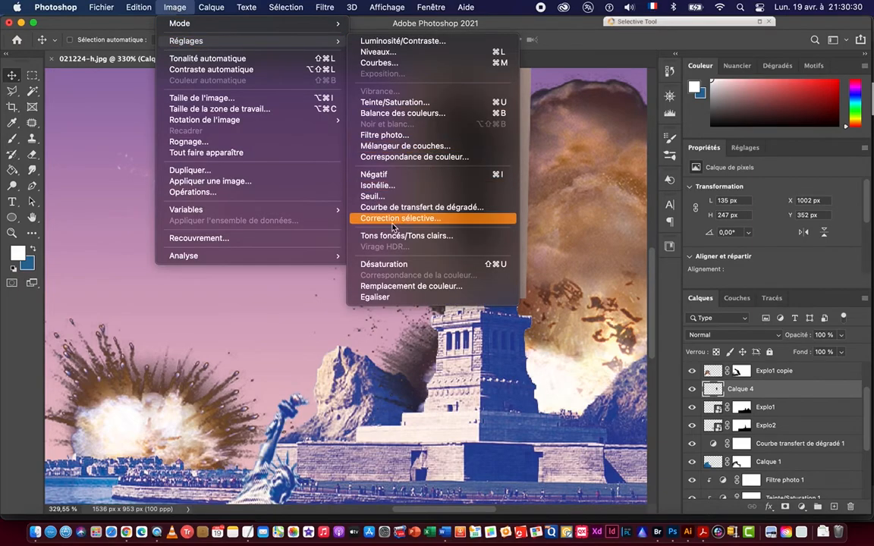
{"action": "left_click", "coordinate": [394, 270]}
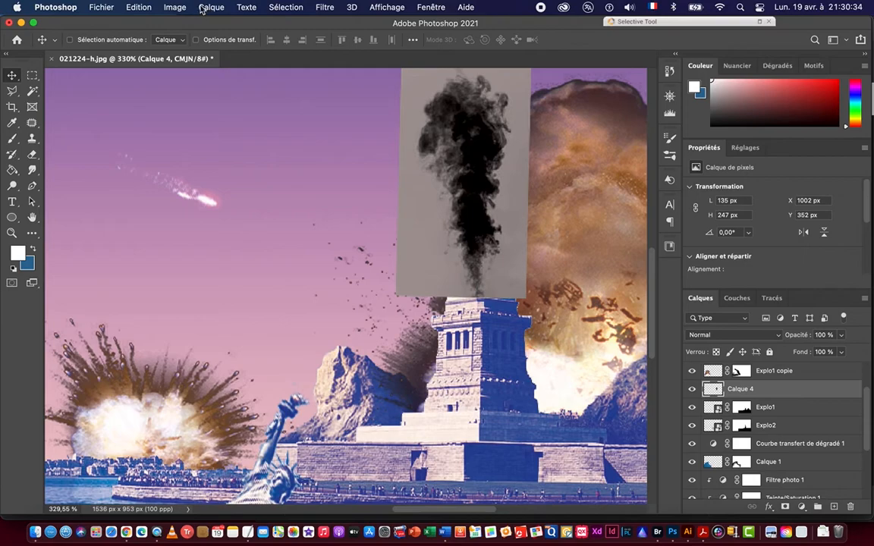
Convert the document to RVB colour mode, accepting the removal of adjustment layers and rasterizing the smart objects.
{"action": "left_click", "coordinate": [175, 9]}
{"action": "mouse_move", "coordinate": [191, 29]}
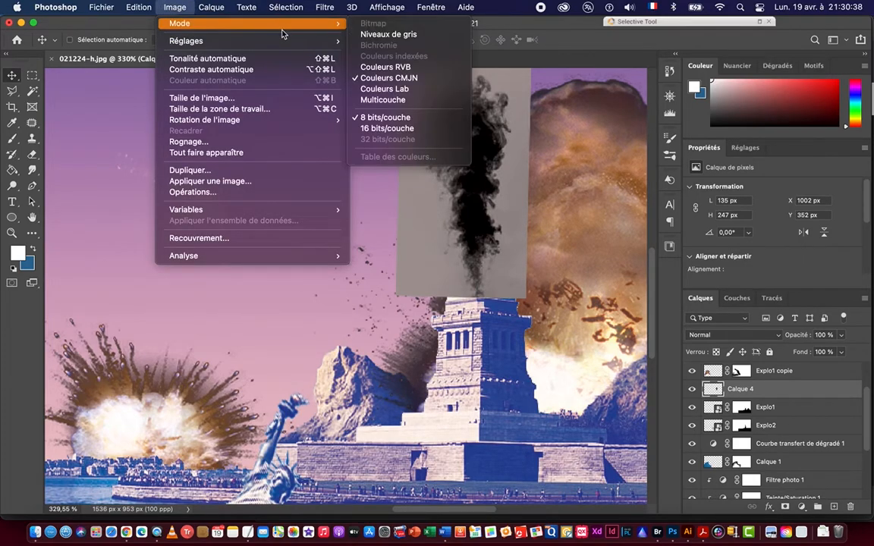
{"action": "mouse_move", "coordinate": [275, 25]}
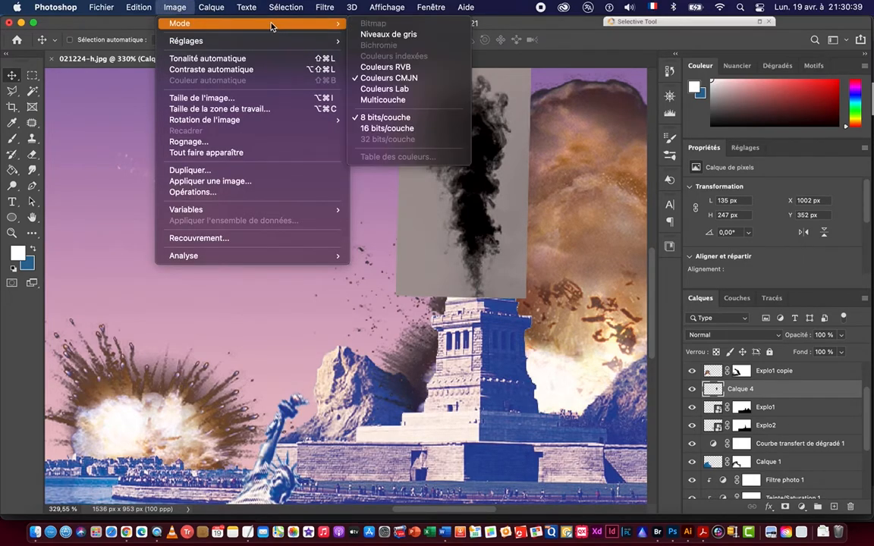
{"action": "left_click", "coordinate": [405, 68]}
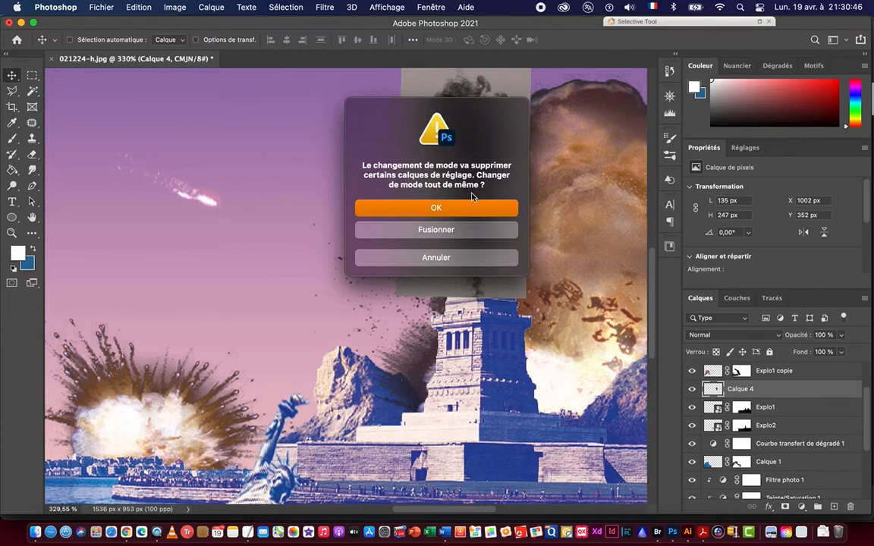
{"action": "left_click", "coordinate": [434, 208]}
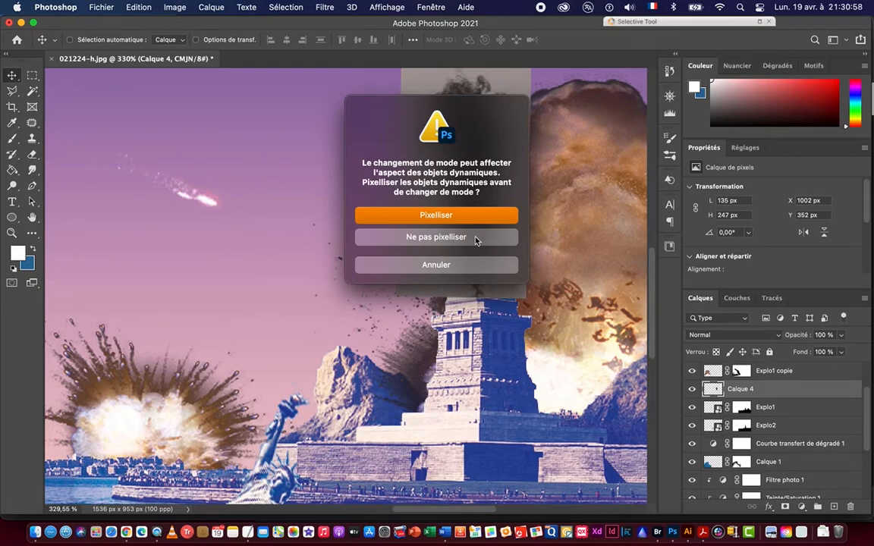
{"action": "left_click", "coordinate": [425, 217]}
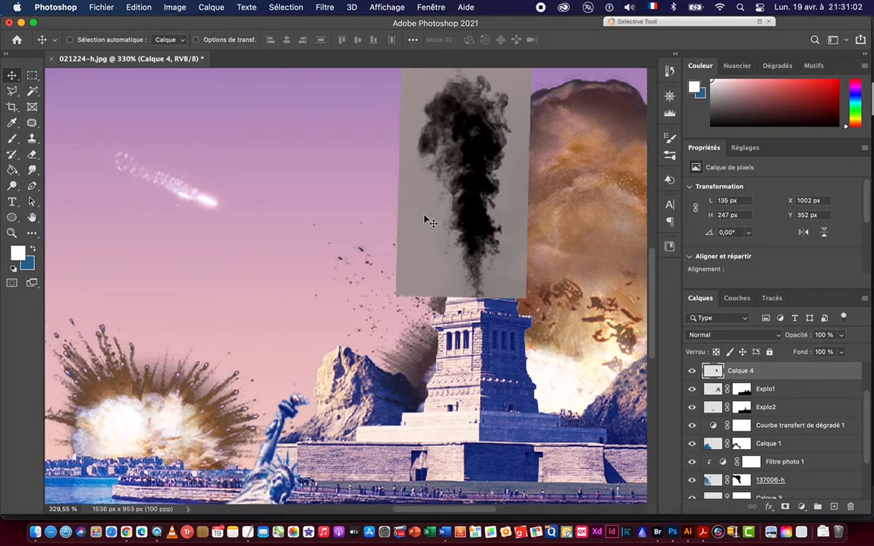
{"action": "left_click_drag", "start_coordinate": [521, 245], "coordinate": [415, 268]}
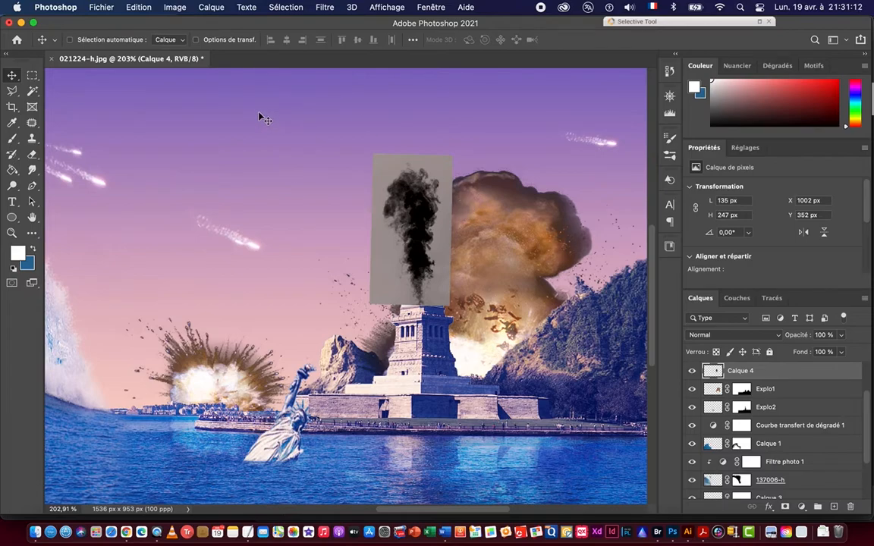
Replace the inverted smoke with the original light smoke, rotate it 90° upright, and place it above the empty pedestal.
{"action": "key", "text": "Delete"}
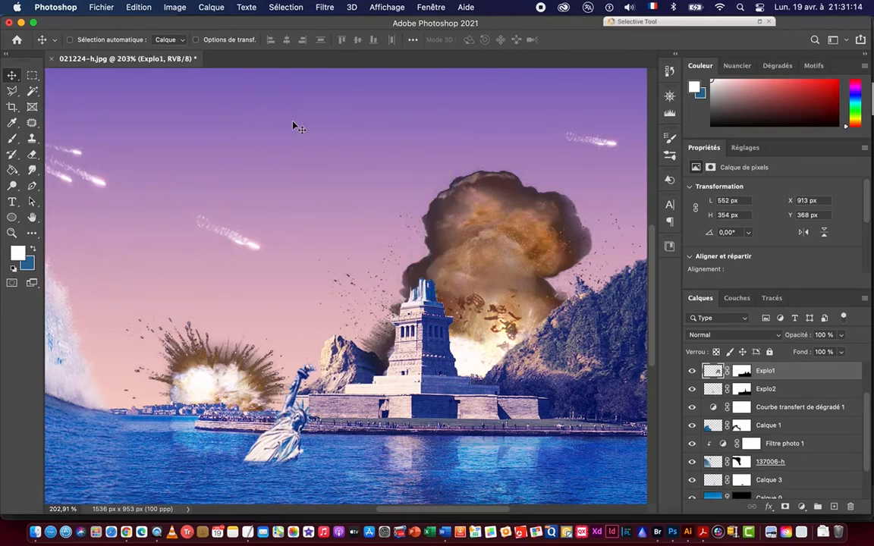
{"action": "key", "text": "super+z"}
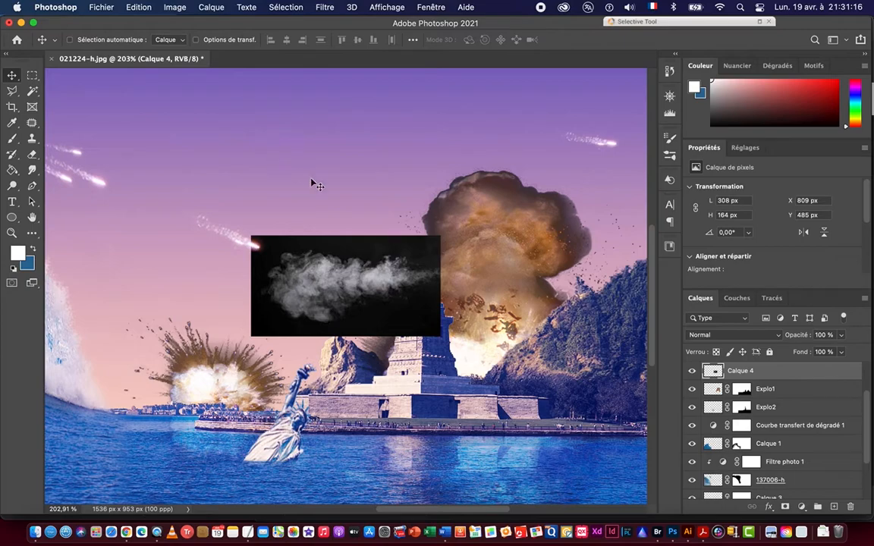
{"action": "key", "text": "super+t"}
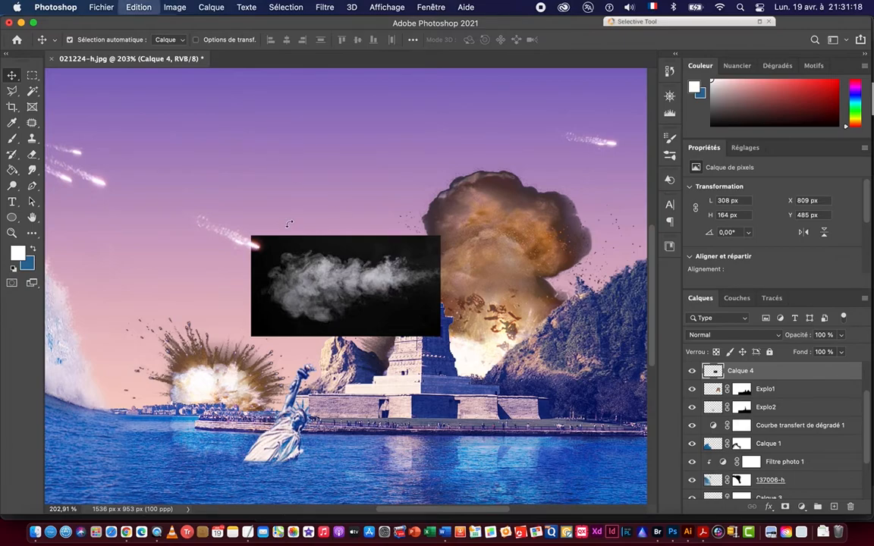
{"action": "left_click_drag", "start_coordinate": [256, 193], "coordinate": [415, 215]}
{"action": "left_click_drag", "start_coordinate": [356, 274], "coordinate": [414, 197]}
{"action": "key", "text": "Return"}
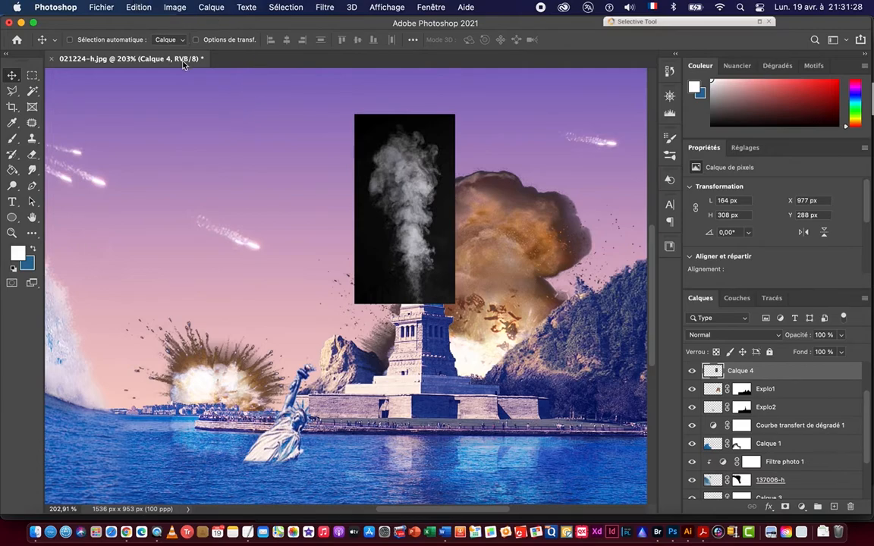
Convert the smoke layer to black and white with the default Noir et blanc settings and set its blend mode to Superposition.
{"action": "left_click", "coordinate": [174, 7]}
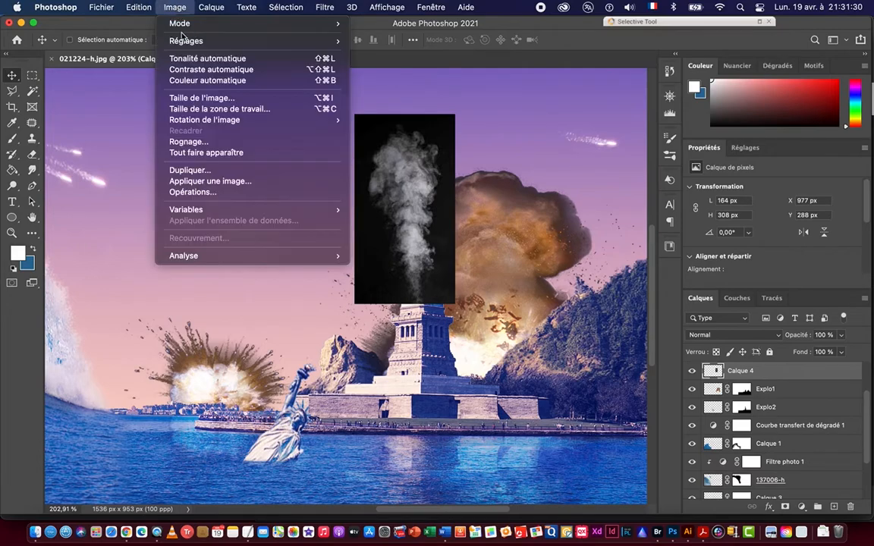
{"action": "mouse_move", "coordinate": [184, 42]}
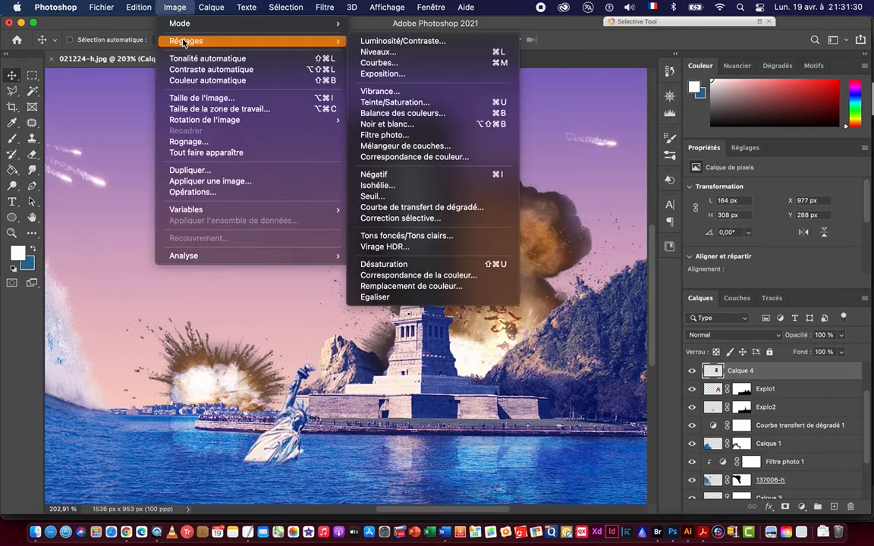
{"action": "left_click", "coordinate": [394, 126]}
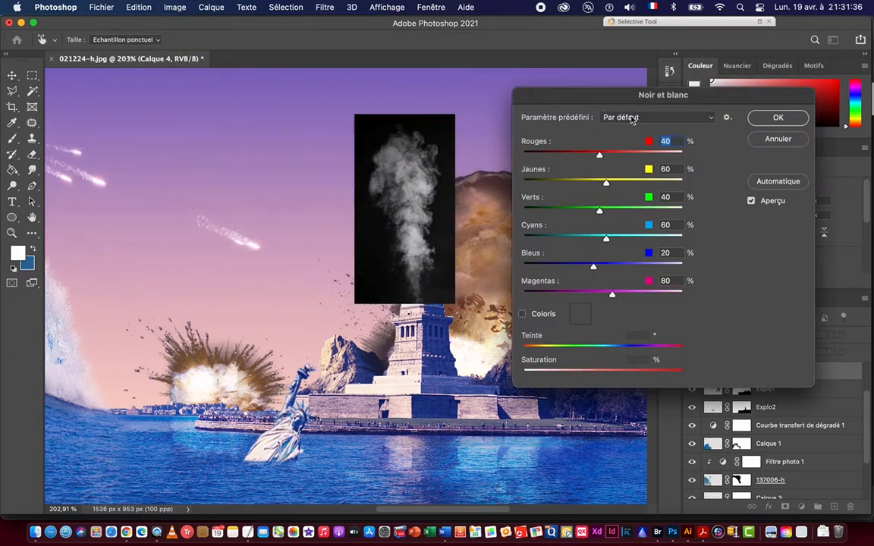
{"action": "left_click", "coordinate": [768, 118]}
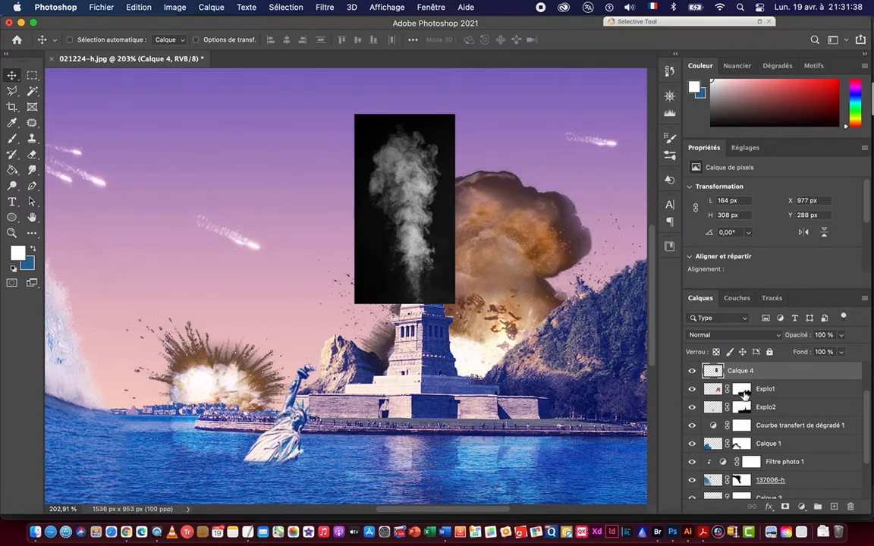
{"action": "left_click", "coordinate": [726, 334]}
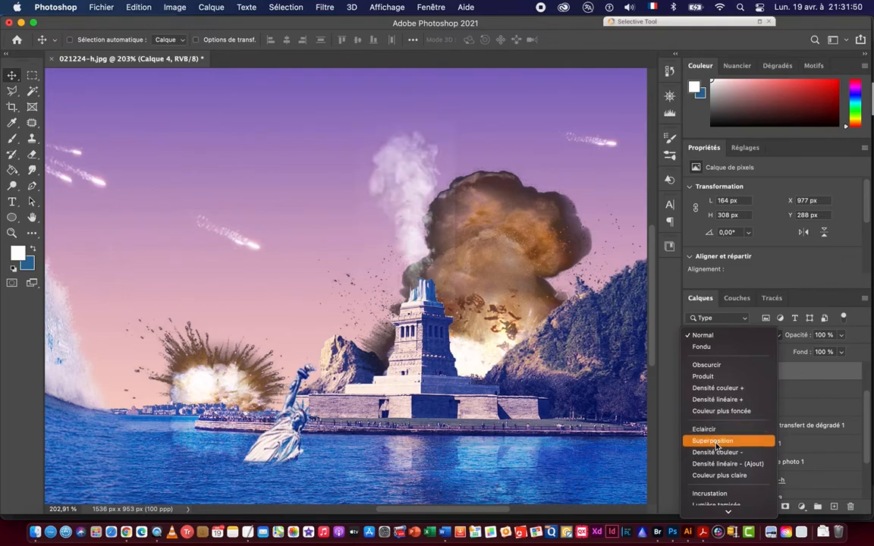
{"action": "left_click", "coordinate": [717, 443]}
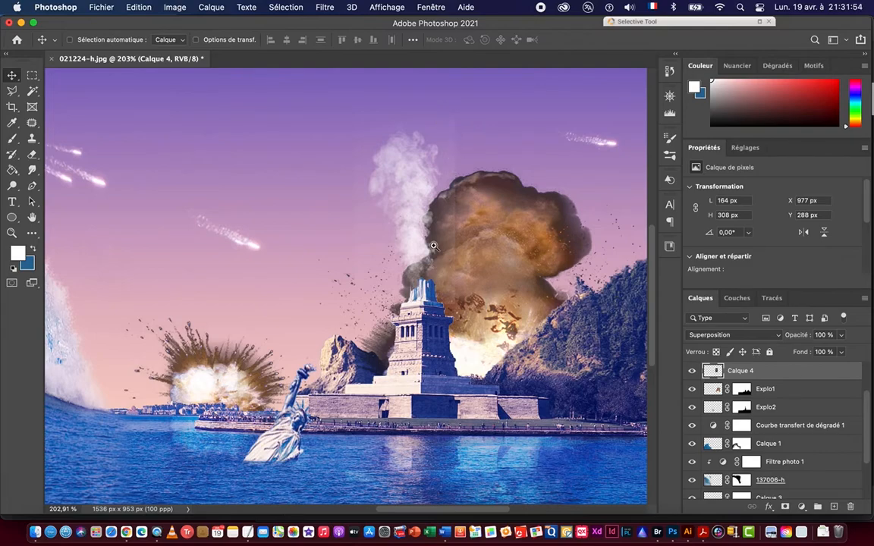
Darken the smoke layer's background with Niveaux, setting the RVB black input level to 52.
{"action": "left_click_drag", "start_coordinate": [433, 246], "coordinate": [479, 260]}
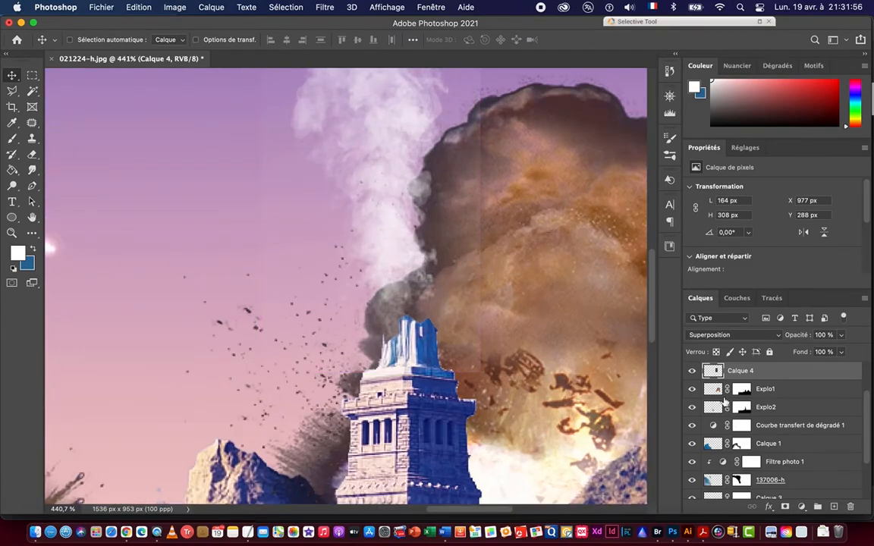
{"action": "left_click", "coordinate": [175, 7]}
{"action": "mouse_move", "coordinate": [228, 41]}
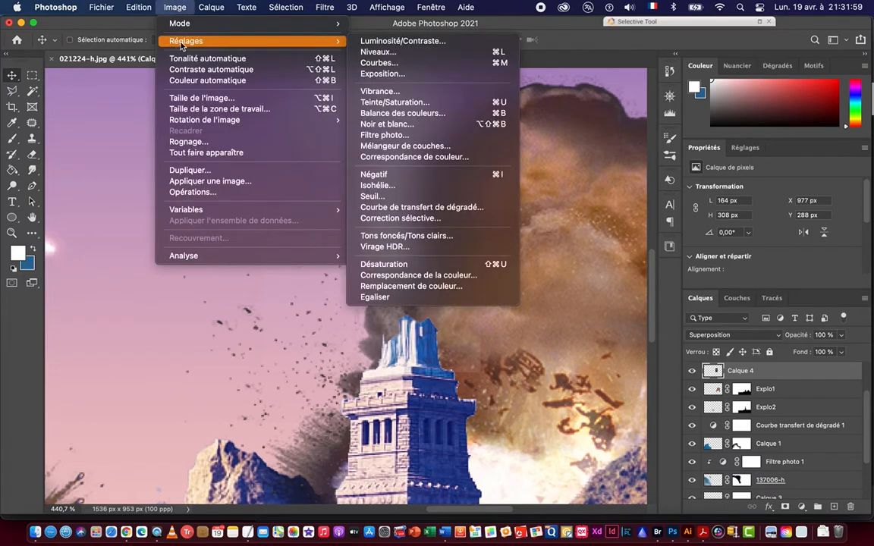
{"action": "left_click", "coordinate": [353, 53]}
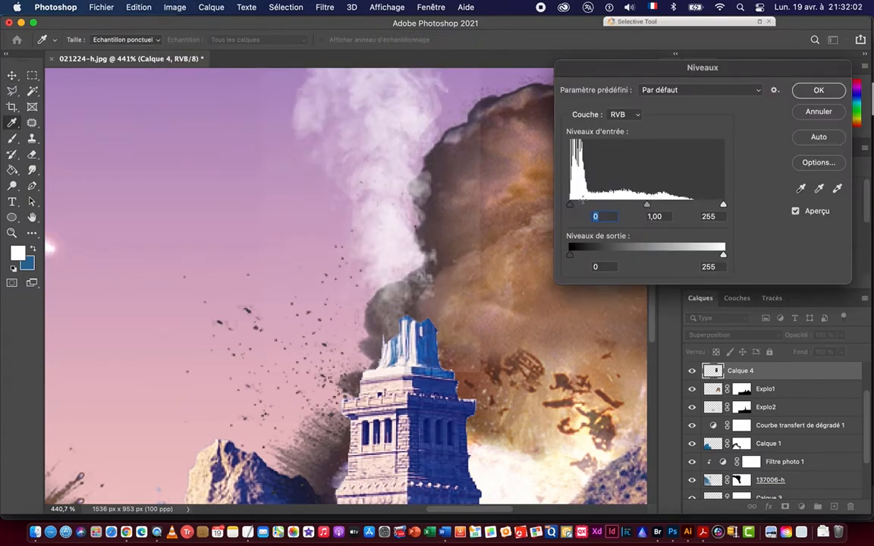
{"action": "left_click_drag", "start_coordinate": [571, 205], "coordinate": [603, 209]}
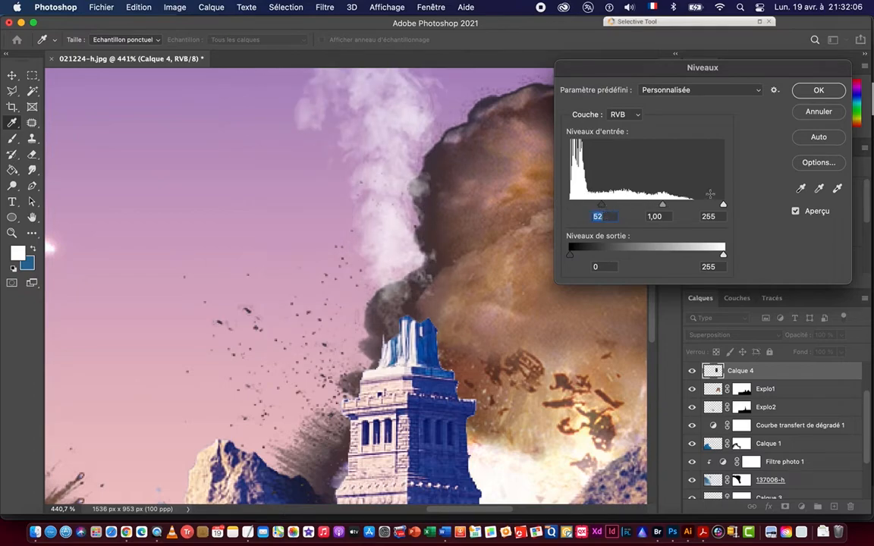
{"action": "left_click", "coordinate": [812, 94]}
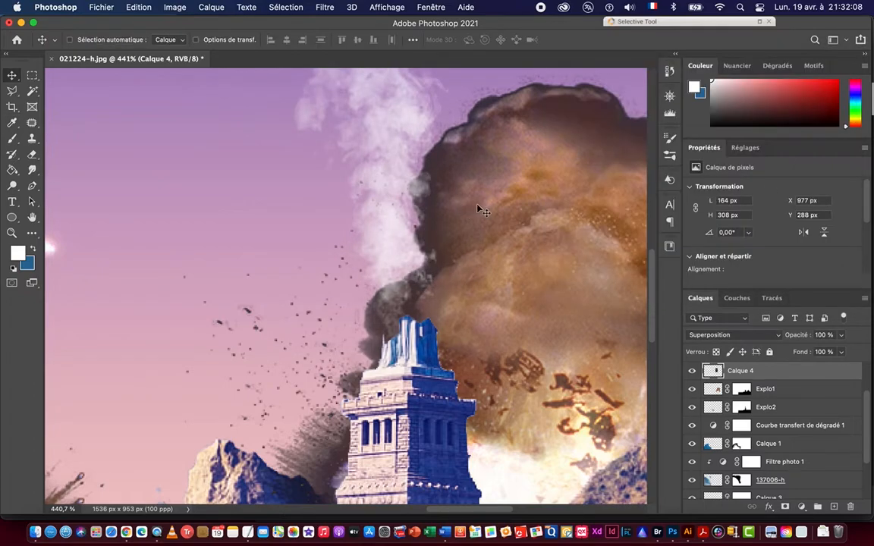
Delete the Explo1 copie layer that overlays the explosion reflection on the giant wave.
{"action": "left_click_drag", "start_coordinate": [446, 208], "coordinate": [365, 211]}
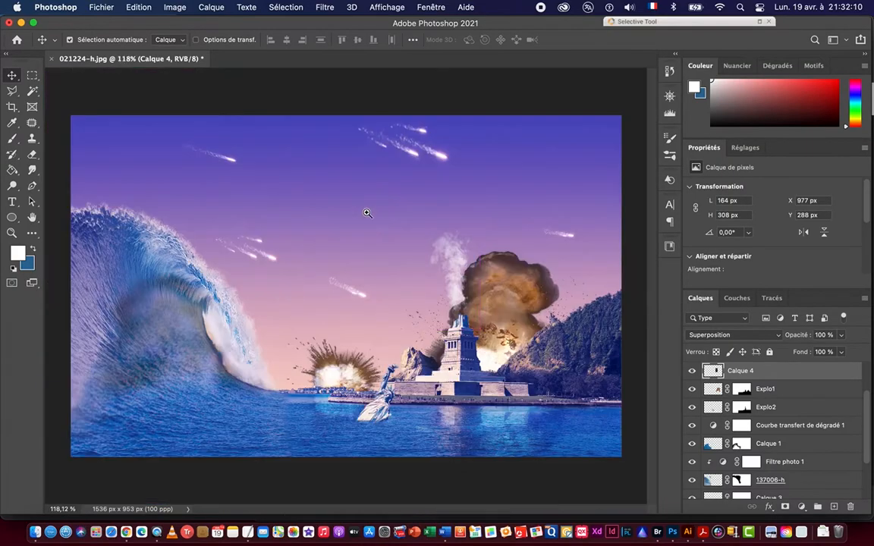
{"action": "left_click_drag", "start_coordinate": [469, 309], "coordinate": [487, 312]}
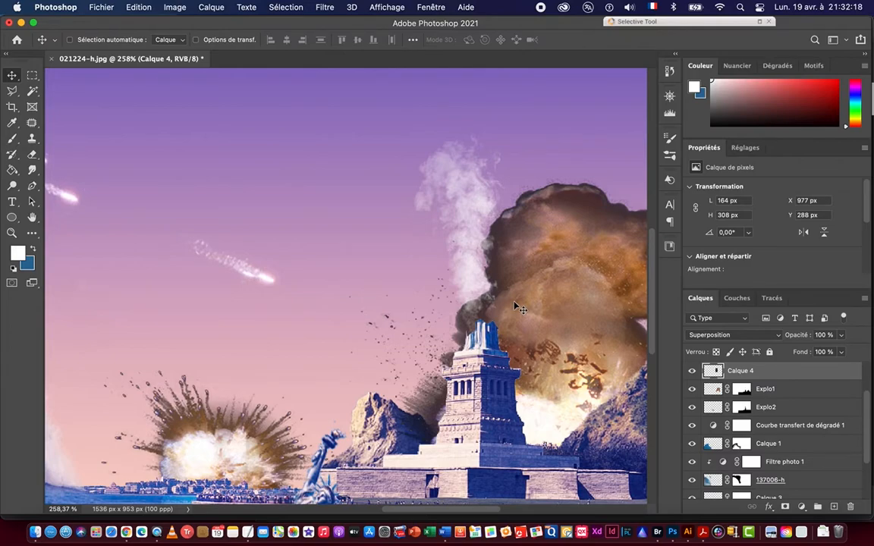
{"action": "key", "text": "super+space"}
{"action": "left_click_drag", "start_coordinate": [478, 262], "coordinate": [454, 263]}
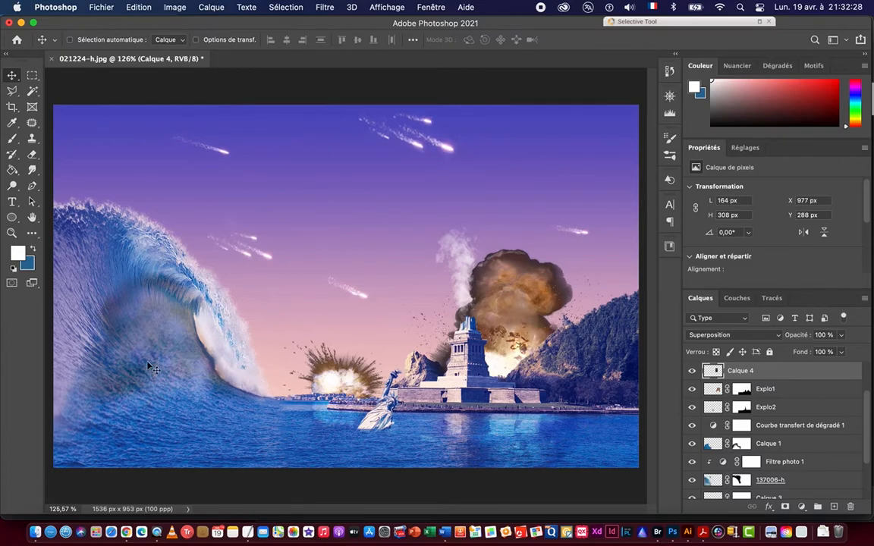
{"action": "key", "text": "super+space"}
{"action": "left_click_drag", "start_coordinate": [222, 389], "coordinate": [200, 389]}
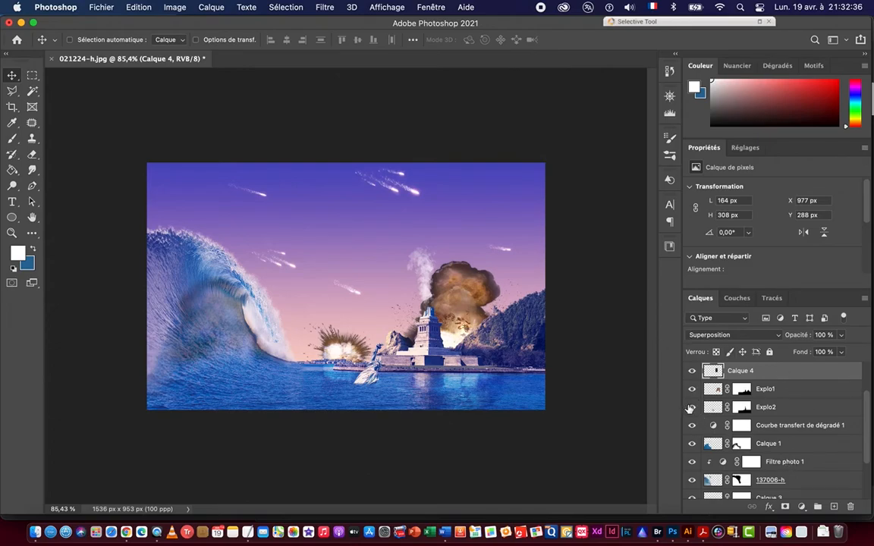
{"action": "left_click", "coordinate": [220, 318], "text": "super"}
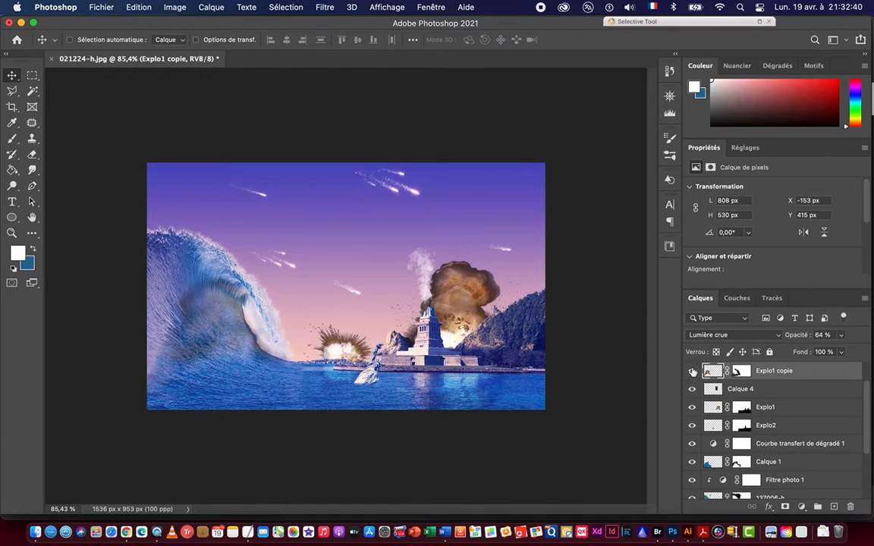
{"action": "left_click", "coordinate": [692, 371]}
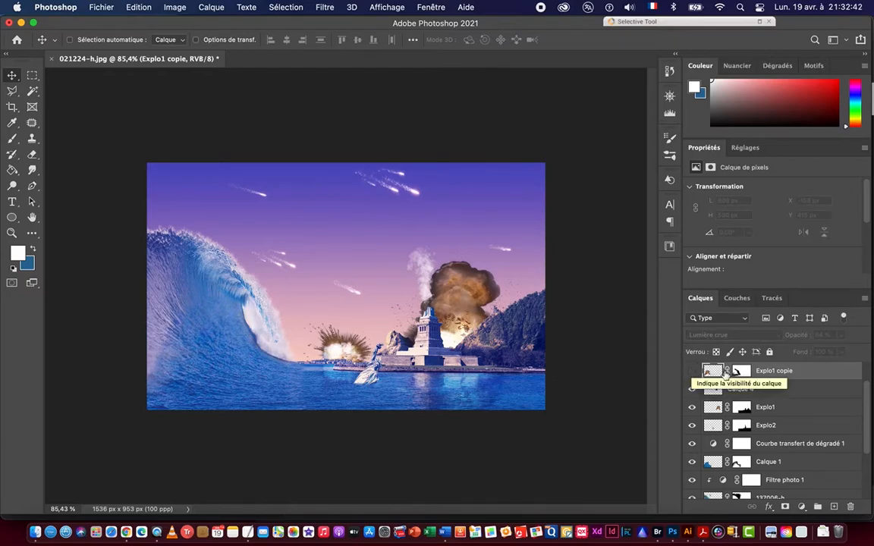
{"action": "scroll", "coordinate": [804, 380], "scroll_direction": "down", "scroll_amount": 1}
{"action": "scroll", "coordinate": [811, 402], "scroll_direction": "up", "scroll_amount": 2}
{"action": "left_click_drag", "start_coordinate": [812, 402], "coordinate": [851, 507]}
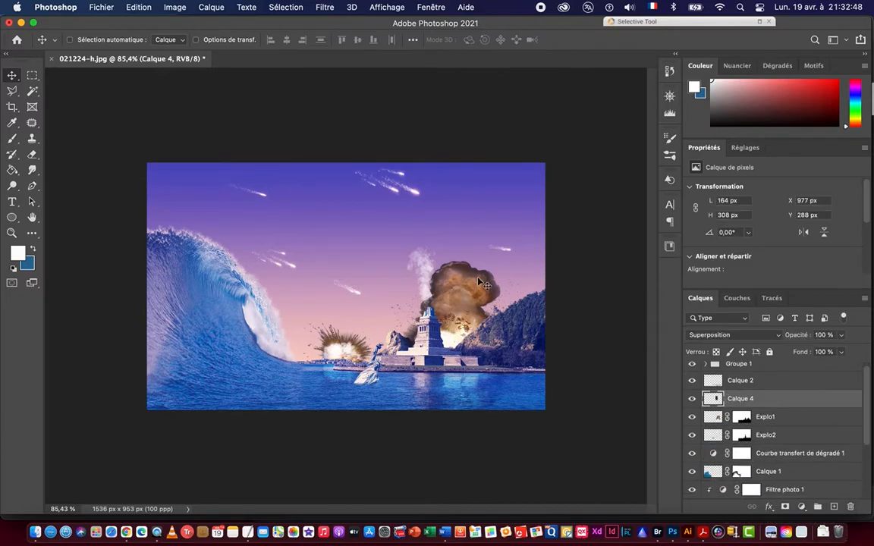
Stamp all visible layers into a new merged layer above Groupe 1.
{"action": "key", "text": "super+space"}
{"action": "left_click_drag", "start_coordinate": [361, 287], "coordinate": [399, 284]}
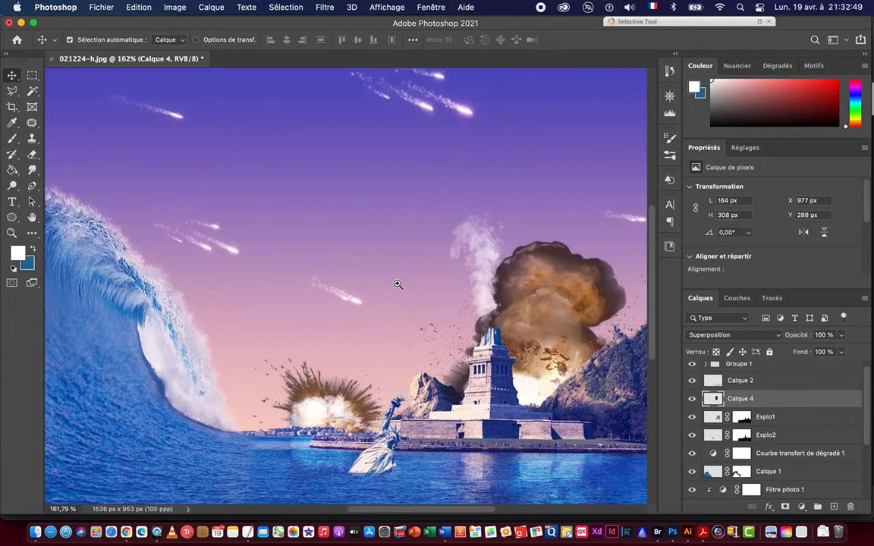
{"action": "left_click_drag", "start_coordinate": [438, 310], "coordinate": [354, 305]}
{"action": "left_click_drag", "start_coordinate": [464, 317], "coordinate": [446, 314]}
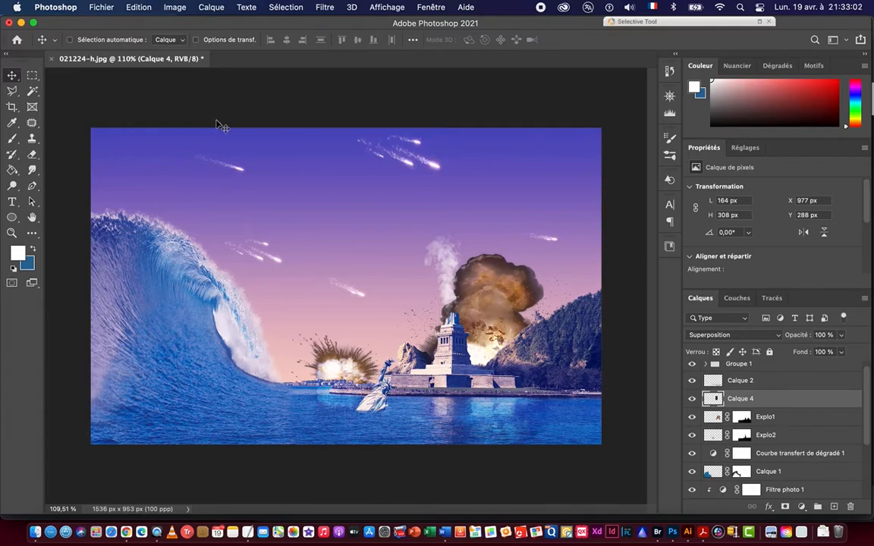
{"action": "scroll", "coordinate": [795, 409], "scroll_direction": "up", "scroll_amount": 1}
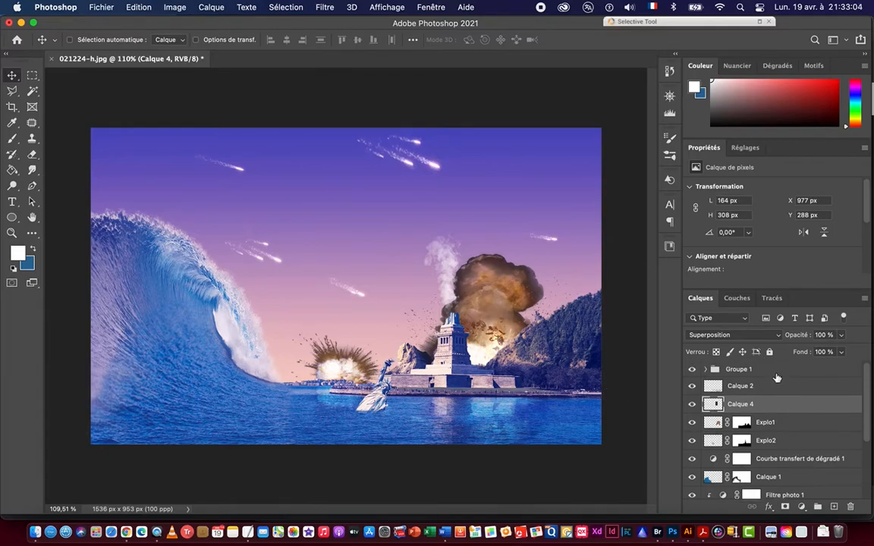
{"action": "scroll", "coordinate": [776, 372], "scroll_direction": "down", "scroll_amount": 3}
{"action": "left_click", "coordinate": [779, 389]}
{"action": "scroll", "coordinate": [779, 390], "scroll_direction": "up", "scroll_amount": 3}
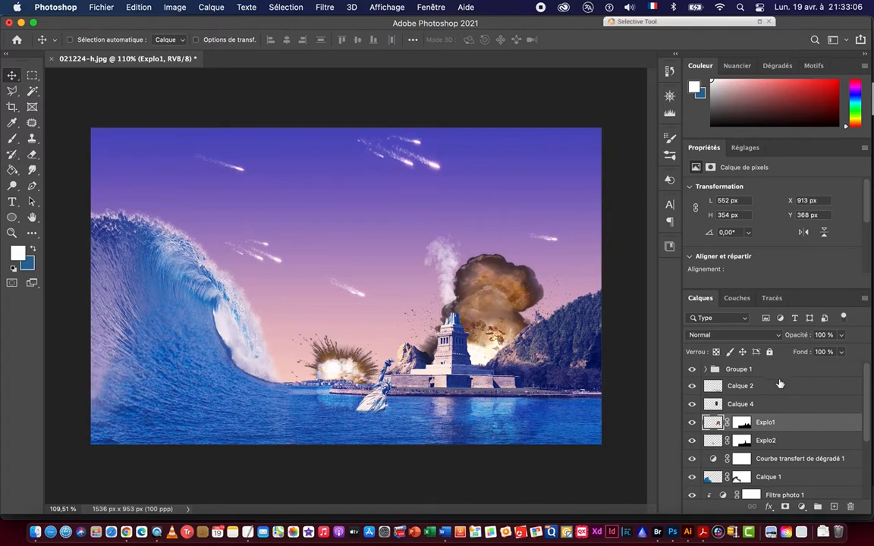
{"action": "left_click", "coordinate": [774, 372]}
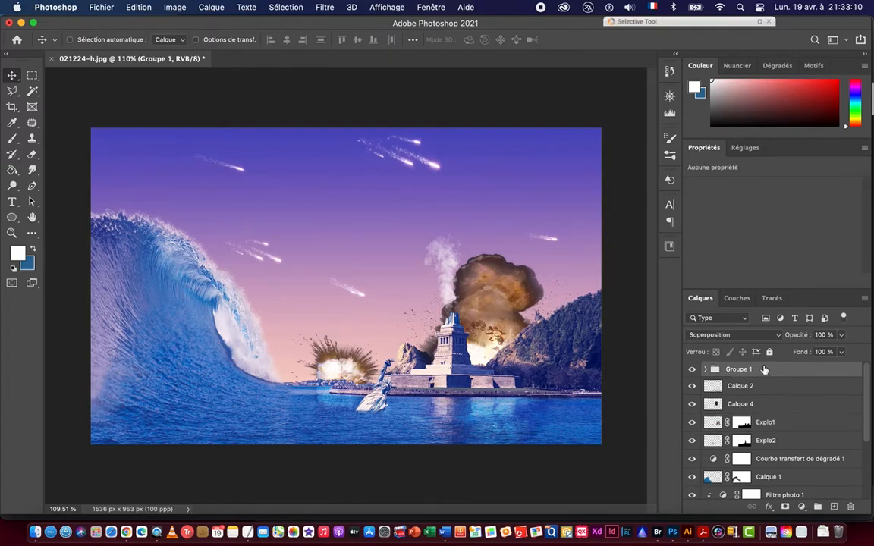
{"action": "left_click", "coordinate": [437, 259], "text": "super"}
{"action": "key", "text": "super+shift+alt+e"}
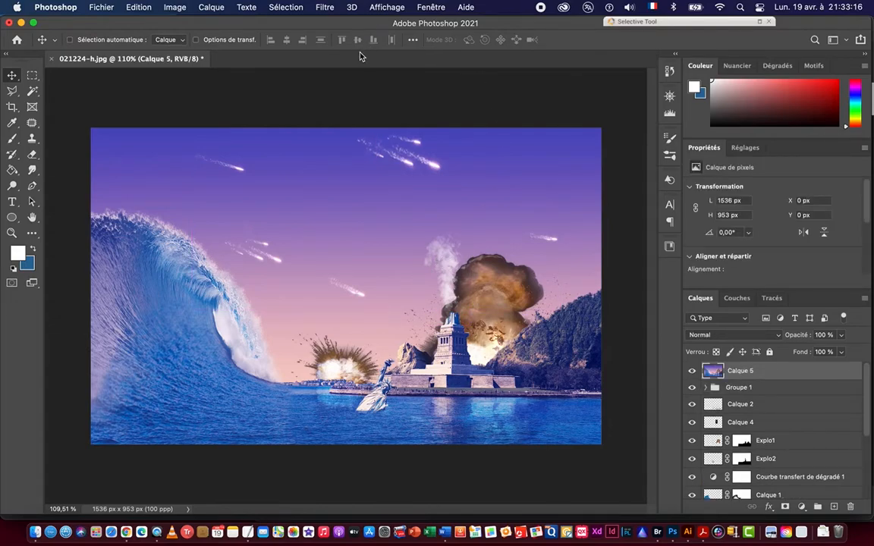
Start a Camera Raw grade of Calque 5 with Exposition +0,15, Contraste +8, Tons clairs -19, Tons foncés -21, Blancs -16 and Noirs -16.
{"action": "left_click", "coordinate": [325, 7]}
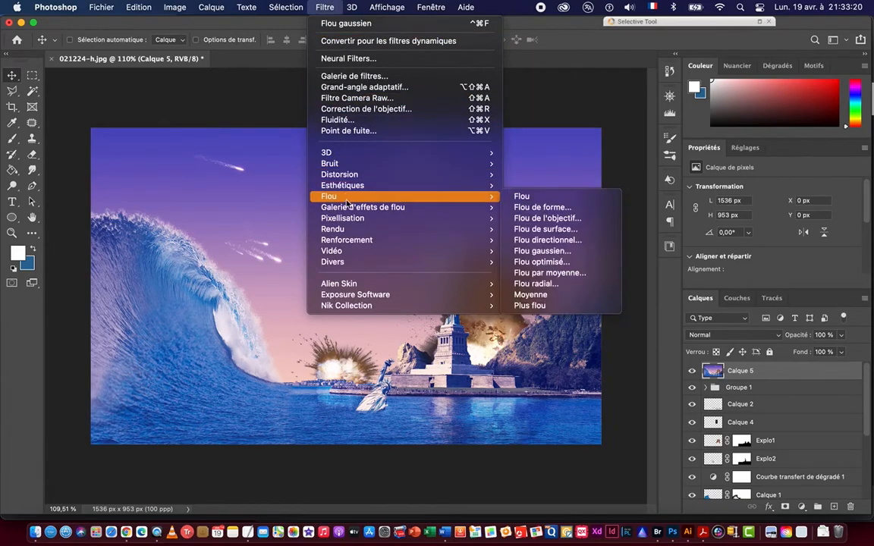
{"action": "left_click", "coordinate": [352, 100]}
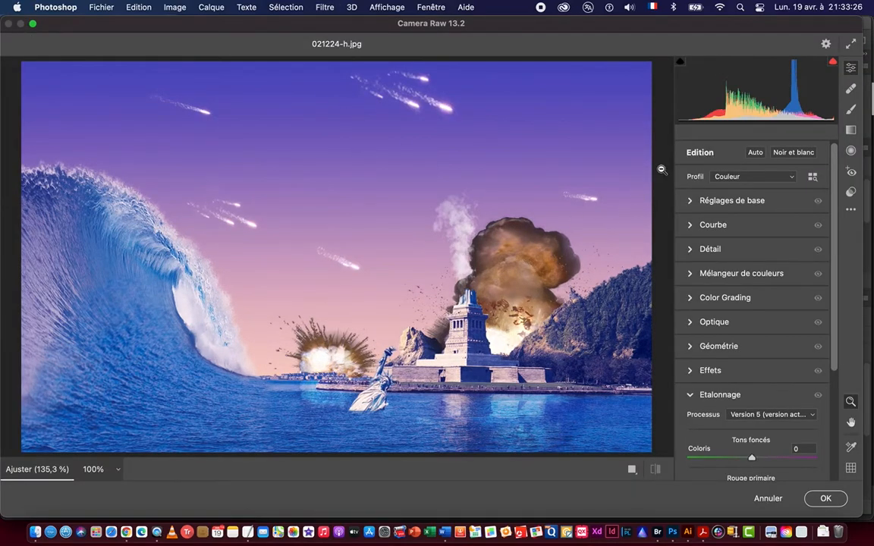
{"action": "left_click", "coordinate": [691, 203]}
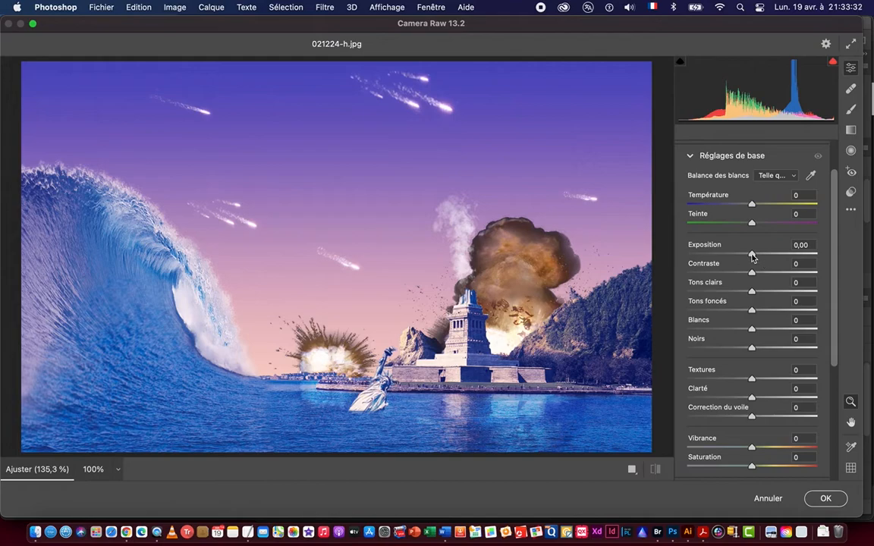
{"action": "left_click_drag", "start_coordinate": [752, 255], "coordinate": [756, 254]}
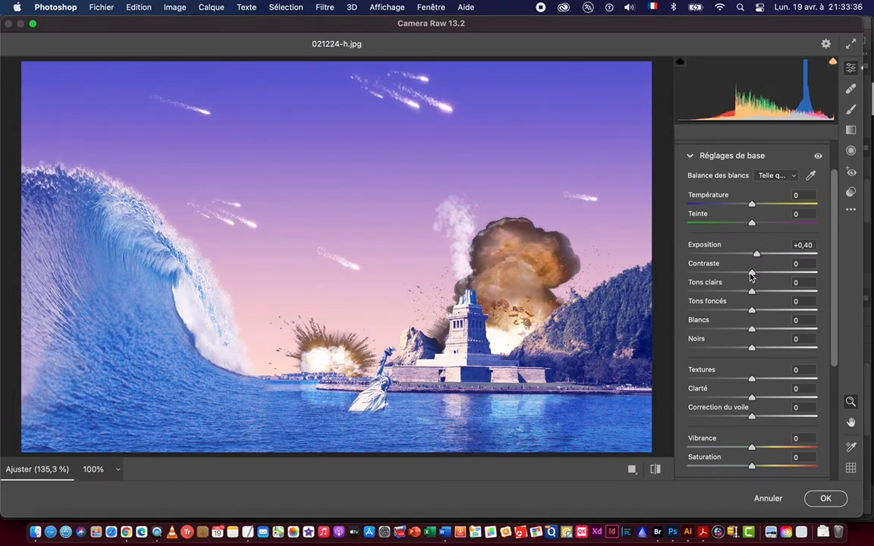
{"action": "left_click_drag", "start_coordinate": [751, 275], "coordinate": [740, 296]}
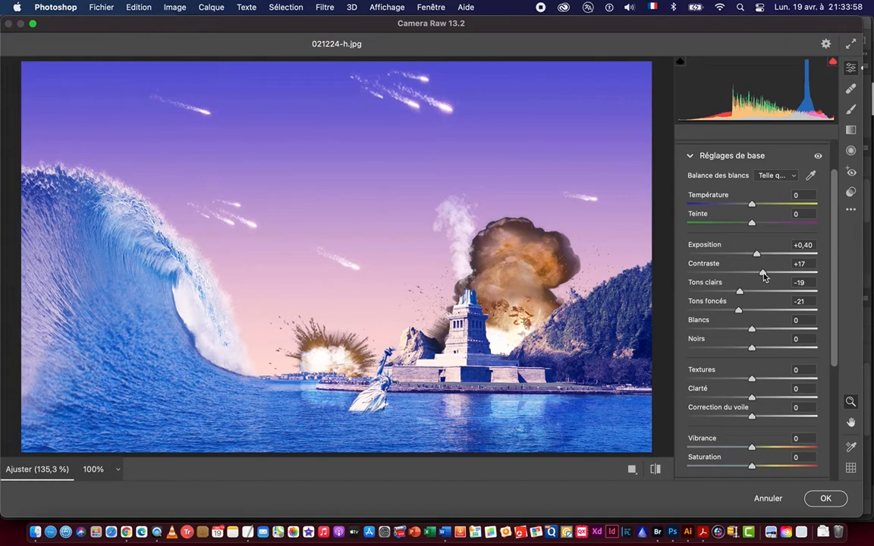
{"action": "left_click_drag", "start_coordinate": [764, 276], "coordinate": [754, 259]}
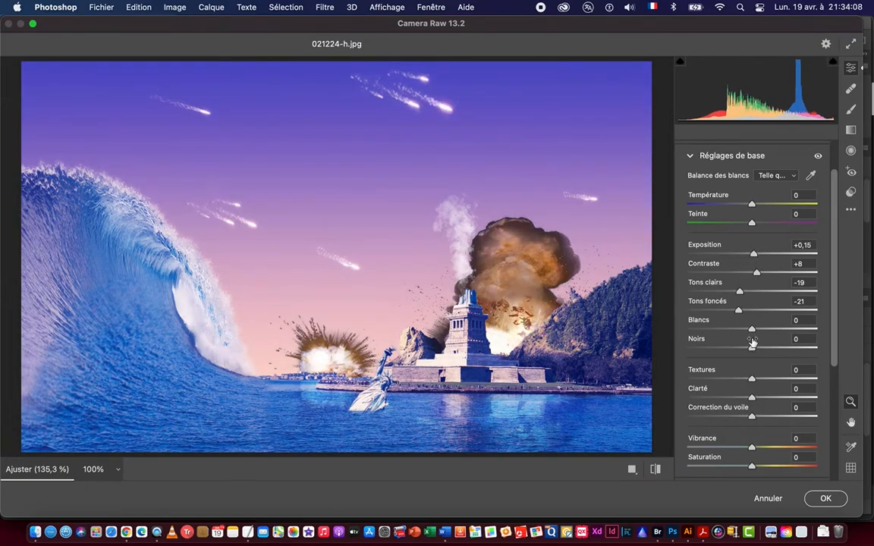
{"action": "mouse_move", "coordinate": [753, 333]}
{"action": "left_mouse_down"}
{"action": "mouse_move", "coordinate": [762, 332]}
{"action": "mouse_move", "coordinate": [743, 335]}
{"action": "left_mouse_up"}
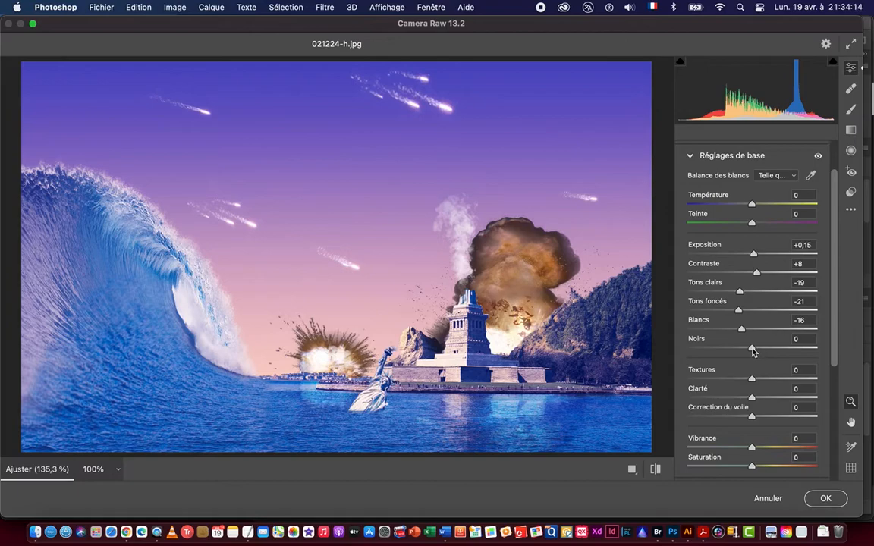
{"action": "mouse_move", "coordinate": [753, 350]}
{"action": "left_mouse_down"}
{"action": "mouse_move", "coordinate": [773, 351]}
{"action": "mouse_move", "coordinate": [741, 350]}
{"action": "left_mouse_up"}
Set Textures to +16, Clarté to +11, Correction du voile to +11, Vibrance to +16 and Saturation to -44.
{"action": "scroll", "coordinate": [757, 358], "scroll_direction": "down", "scroll_amount": 1}
{"action": "scroll", "coordinate": [757, 358], "scroll_direction": "down", "scroll_amount": 3}
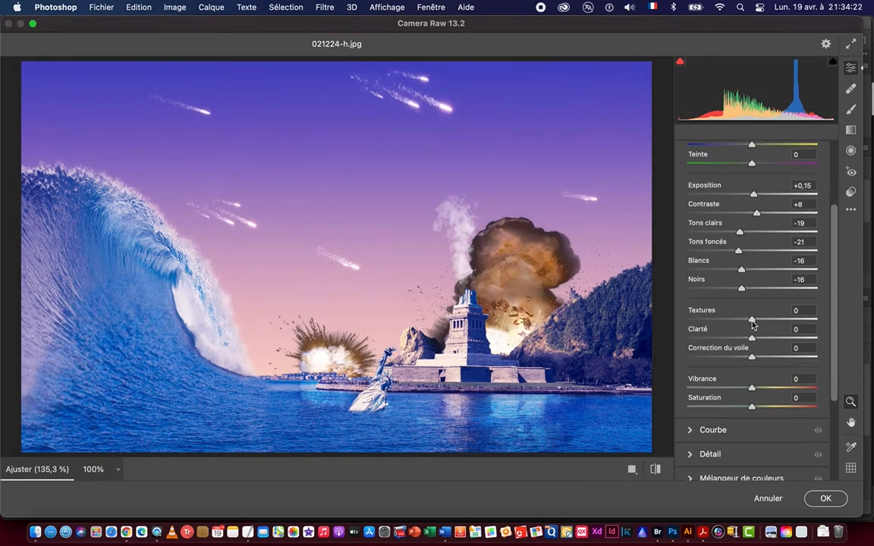
{"action": "left_click_drag", "start_coordinate": [754, 323], "coordinate": [763, 324]}
{"action": "mouse_move", "coordinate": [752, 341]}
{"action": "left_mouse_down"}
{"action": "mouse_move", "coordinate": [765, 341]}
{"action": "mouse_move", "coordinate": [744, 339]}
{"action": "mouse_move", "coordinate": [760, 341]}
{"action": "mouse_move", "coordinate": [762, 358]}
{"action": "mouse_move", "coordinate": [748, 358]}
{"action": "mouse_move", "coordinate": [759, 357]}
{"action": "left_mouse_up"}
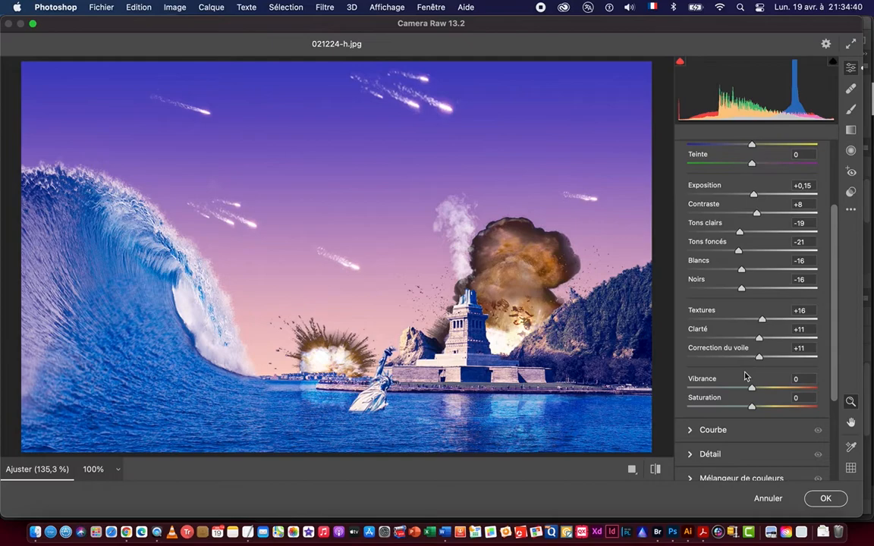
{"action": "scroll", "coordinate": [745, 376], "scroll_direction": "down", "scroll_amount": 3}
{"action": "left_click_drag", "start_coordinate": [752, 326], "coordinate": [723, 346]}
Set the detail values to Netteté 25, noise reduction 8 and colour noise reduction 9.
{"action": "scroll", "coordinate": [735, 351], "scroll_direction": "down", "scroll_amount": 5}
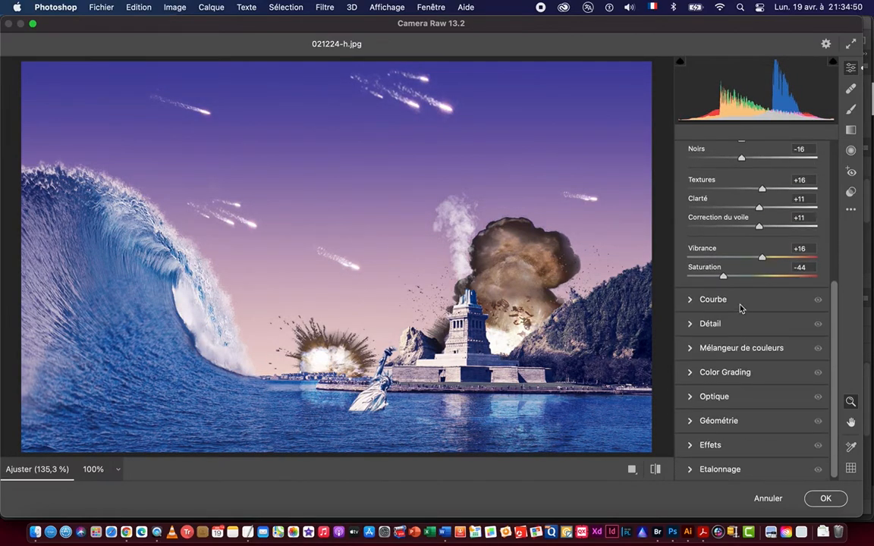
{"action": "left_click", "coordinate": [691, 323]}
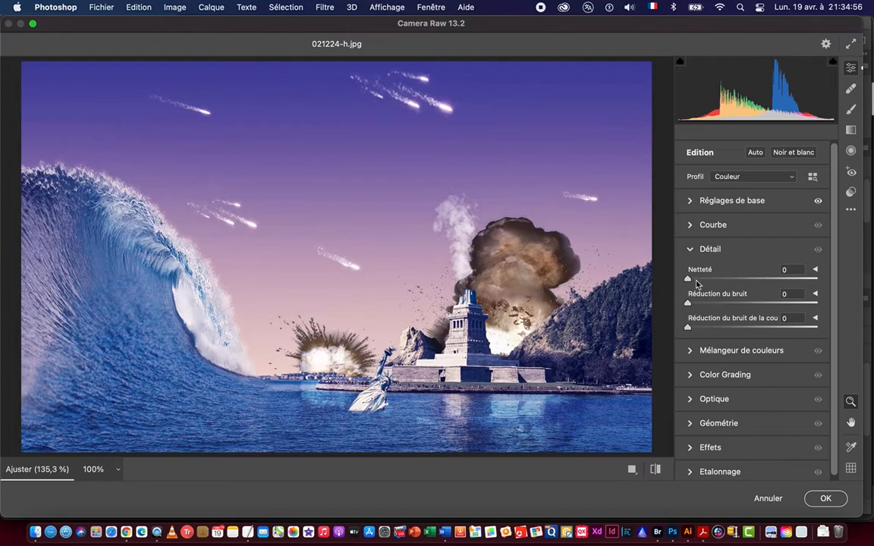
{"action": "left_click_drag", "start_coordinate": [688, 280], "coordinate": [704, 330]}
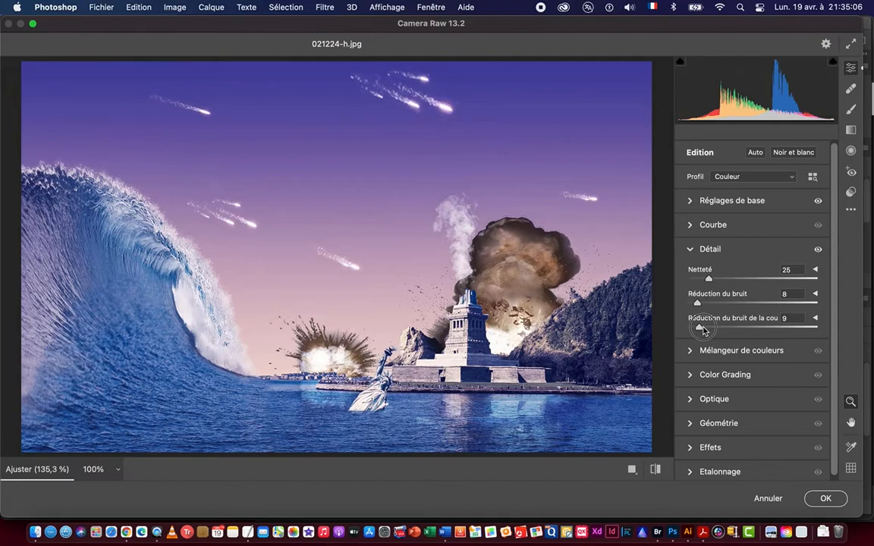
In the colour mixer, set the purples to Teinte +8 and Saturation +18.
{"action": "scroll", "coordinate": [709, 342], "scroll_direction": "down", "scroll_amount": 1}
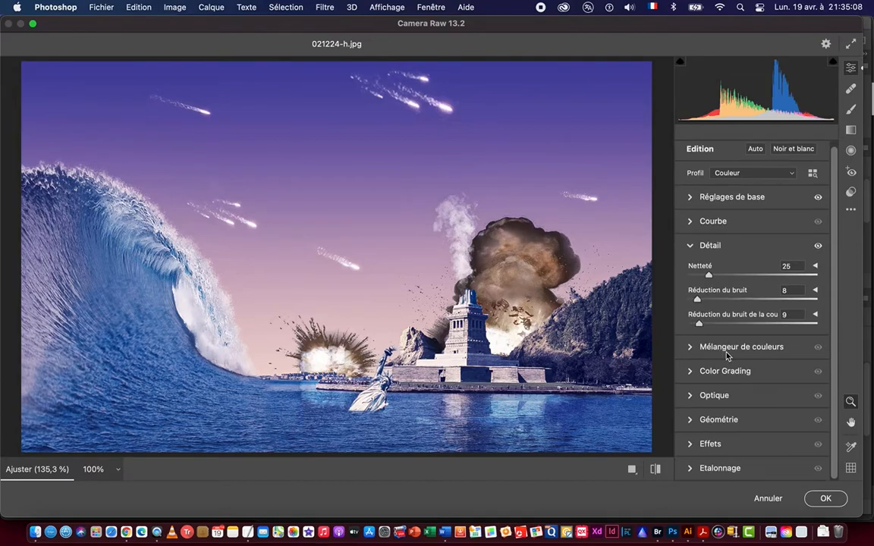
{"action": "left_click", "coordinate": [691, 348]}
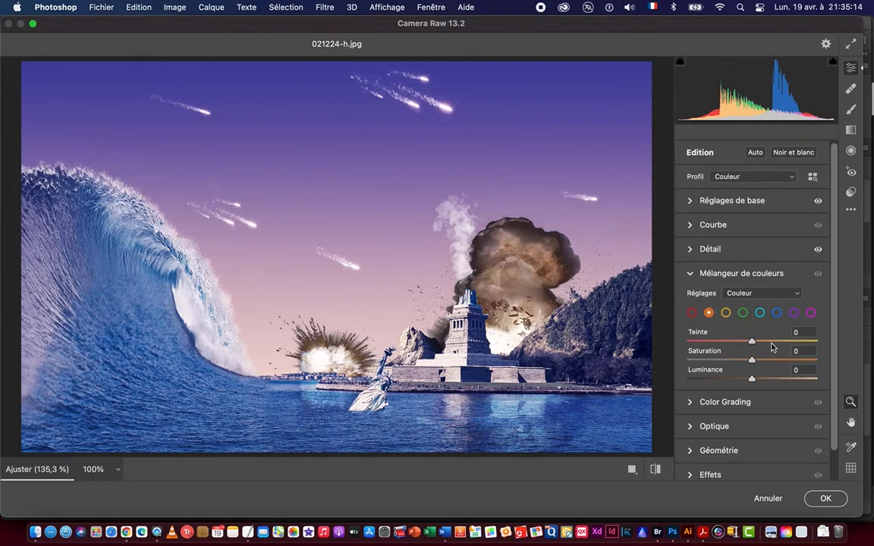
{"action": "left_click", "coordinate": [795, 313]}
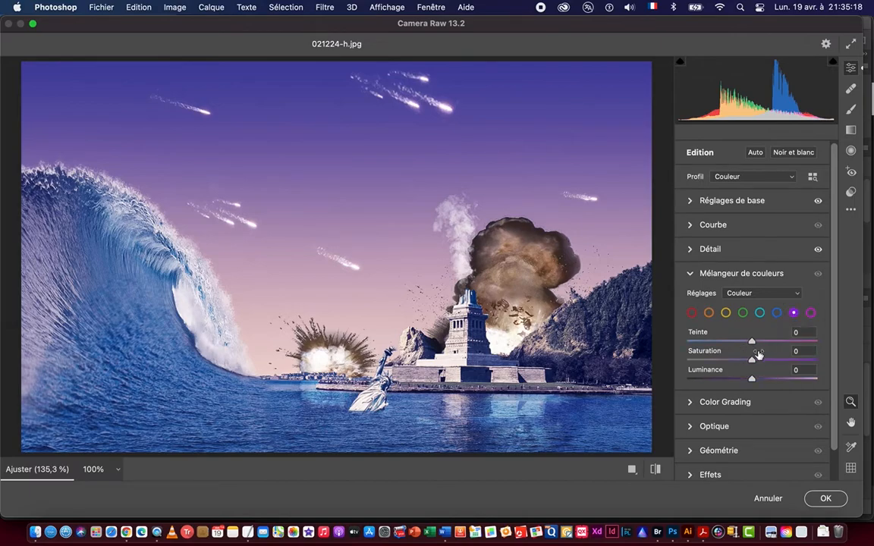
{"action": "mouse_move", "coordinate": [751, 359]}
{"action": "left_mouse_down"}
{"action": "mouse_move", "coordinate": [769, 362]}
{"action": "mouse_move", "coordinate": [757, 343]}
{"action": "left_mouse_up"}
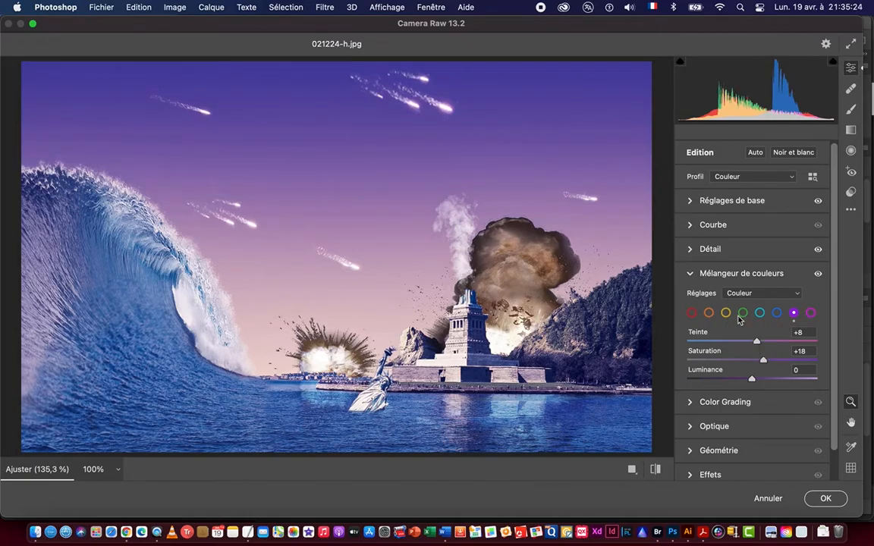
Set the blues to Teinte -10 and Saturation -16, and the oranges to Teinte +8 and Saturation +6.
{"action": "left_click", "coordinate": [776, 313]}
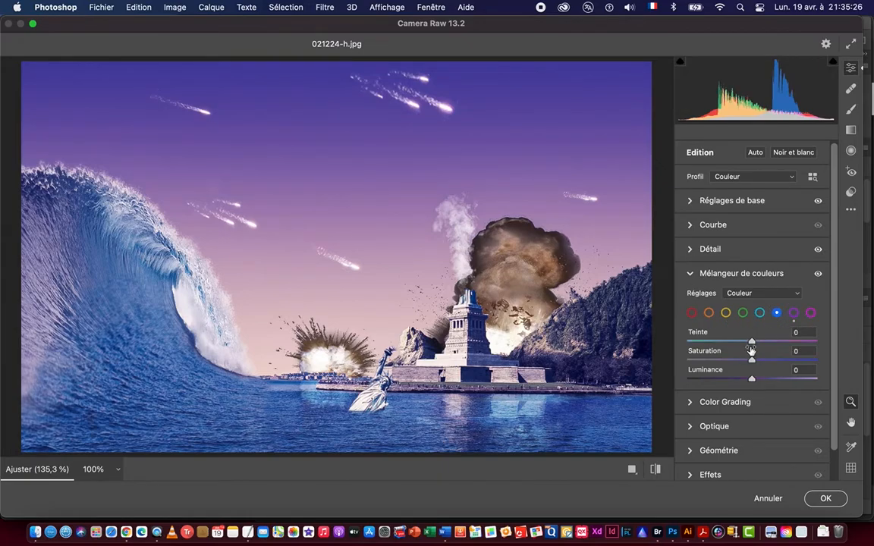
{"action": "mouse_move", "coordinate": [752, 345]}
{"action": "left_mouse_down"}
{"action": "mouse_move", "coordinate": [760, 345]}
{"action": "mouse_move", "coordinate": [747, 346]}
{"action": "left_mouse_up"}
{"action": "mouse_move", "coordinate": [746, 345]}
{"action": "left_mouse_down"}
{"action": "mouse_move", "coordinate": [758, 363]}
{"action": "mouse_move", "coordinate": [741, 362]}
{"action": "left_mouse_up"}
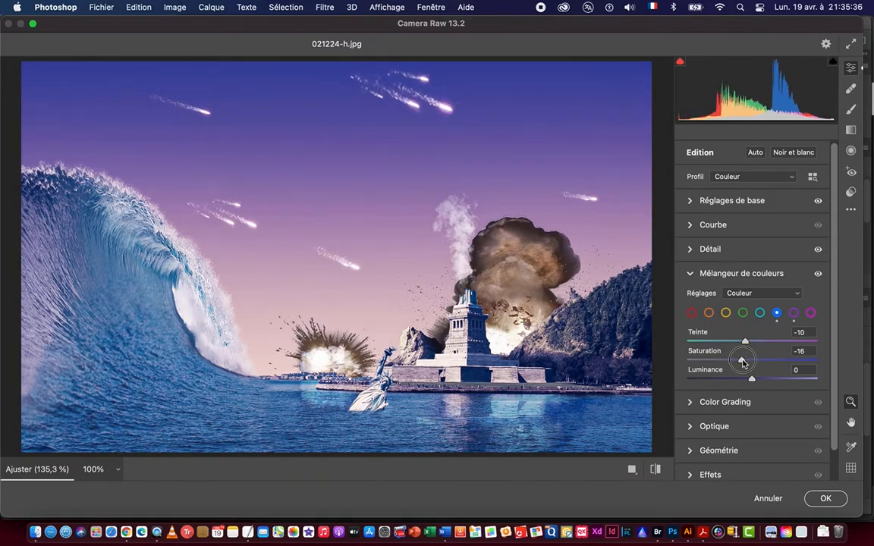
{"action": "left_click", "coordinate": [709, 313]}
{"action": "left_click_drag", "start_coordinate": [755, 345], "coordinate": [755, 361]}
Colour grade midtones yellow-green (H 84, S 30), shadows blue (H 224, S 36) and highlights orange, with Fusion 52 and Balance +8.
{"action": "scroll", "coordinate": [792, 327], "scroll_direction": "down", "scroll_amount": 2}
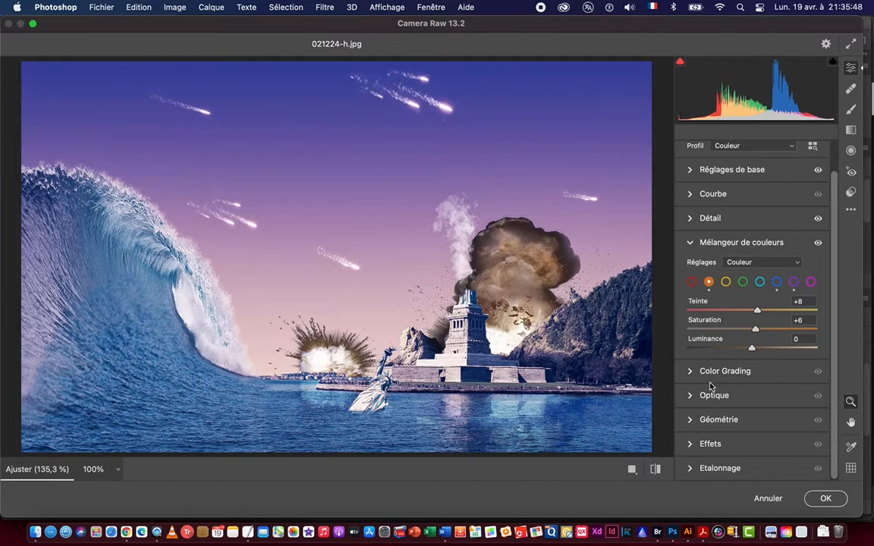
{"action": "left_click", "coordinate": [689, 371]}
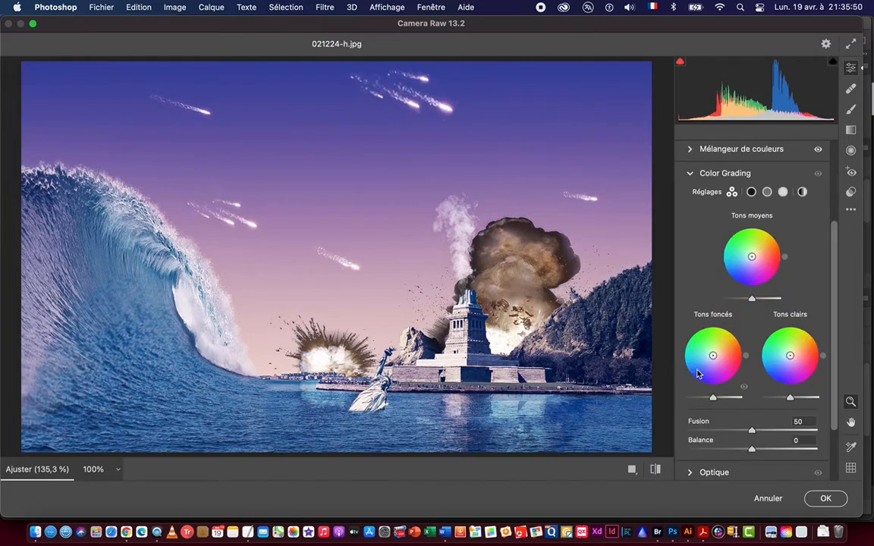
{"action": "mouse_move", "coordinate": [752, 257]}
{"action": "left_mouse_down"}
{"action": "mouse_move", "coordinate": [761, 247]}
{"action": "mouse_move", "coordinate": [753, 248]}
{"action": "left_mouse_up"}
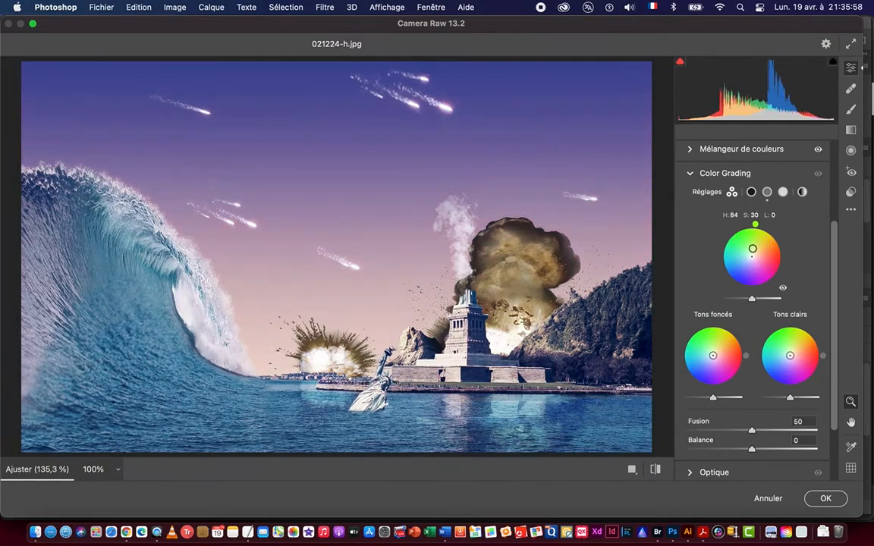
{"action": "mouse_move", "coordinate": [715, 358]}
{"action": "left_mouse_down"}
{"action": "mouse_move", "coordinate": [708, 352]}
{"action": "mouse_move", "coordinate": [706, 362]}
{"action": "left_mouse_up"}
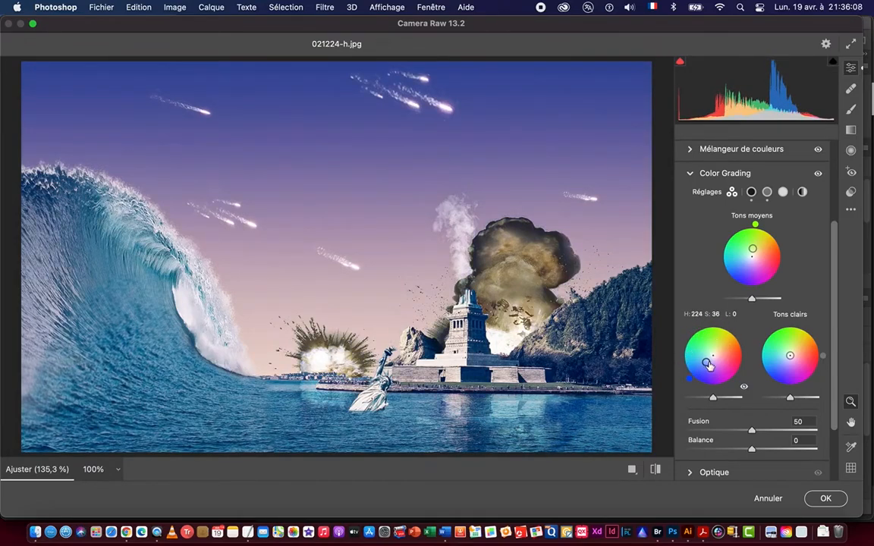
{"action": "left_click_drag", "start_coordinate": [790, 357], "coordinate": [798, 351]}
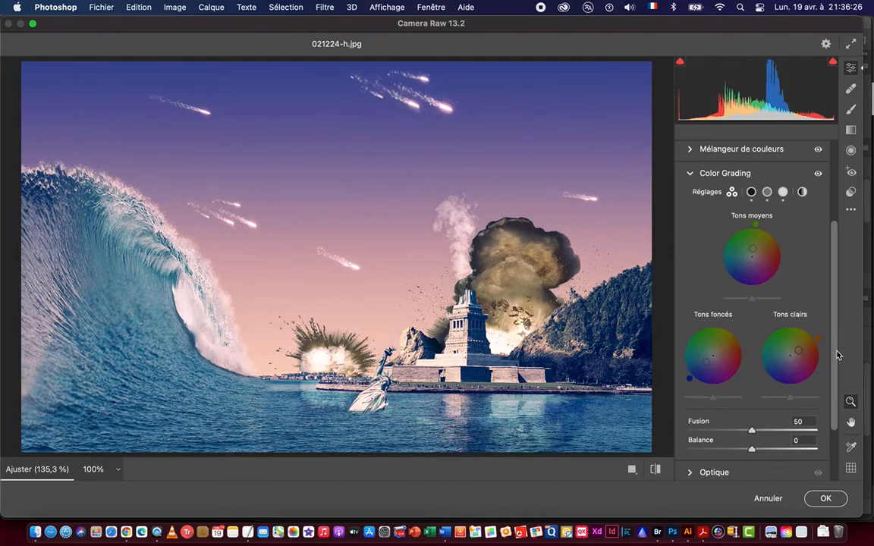
{"action": "scroll", "coordinate": [838, 364], "scroll_direction": "down", "scroll_amount": 5}
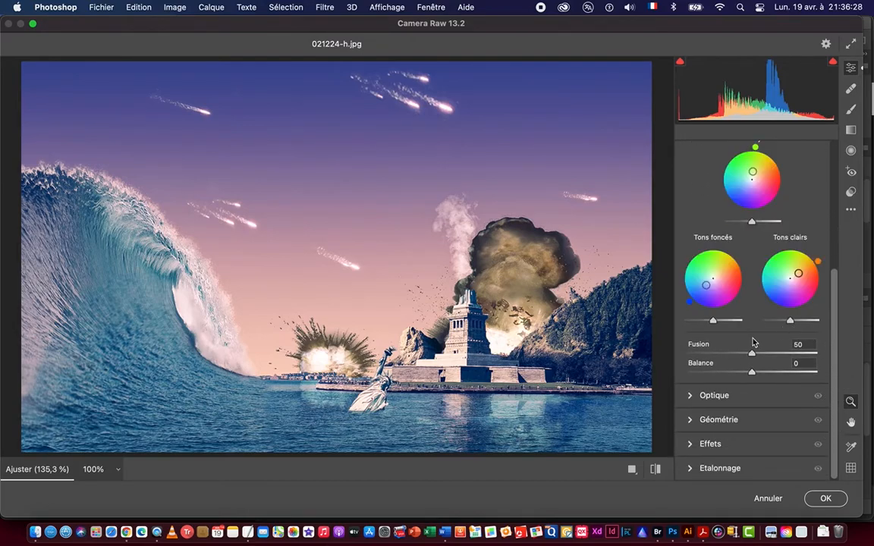
{"action": "mouse_move", "coordinate": [752, 357]}
{"action": "left_mouse_down"}
{"action": "mouse_move", "coordinate": [732, 354]}
{"action": "mouse_move", "coordinate": [756, 358]}
{"action": "mouse_move", "coordinate": [747, 374]}
{"action": "mouse_move", "coordinate": [733, 375]}
{"action": "mouse_move", "coordinate": [770, 376]}
{"action": "mouse_move", "coordinate": [757, 375]}
{"action": "left_mouse_up"}
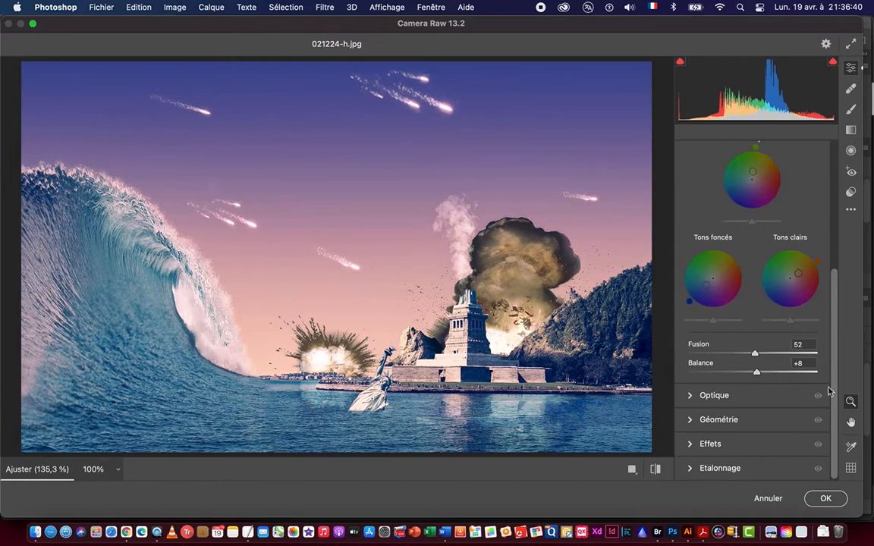
Add Grain 20 and Vignetage -9, leave the Etalonnage values at zero and apply the Camera Raw filter.
{"action": "left_click", "coordinate": [694, 445]}
{"action": "left_click_drag", "start_coordinate": [687, 399], "coordinate": [713, 400]}
{"action": "mouse_move", "coordinate": [751, 426]}
{"action": "left_mouse_down"}
{"action": "mouse_move", "coordinate": [737, 428]}
{"action": "mouse_move", "coordinate": [746, 429]}
{"action": "left_mouse_up"}
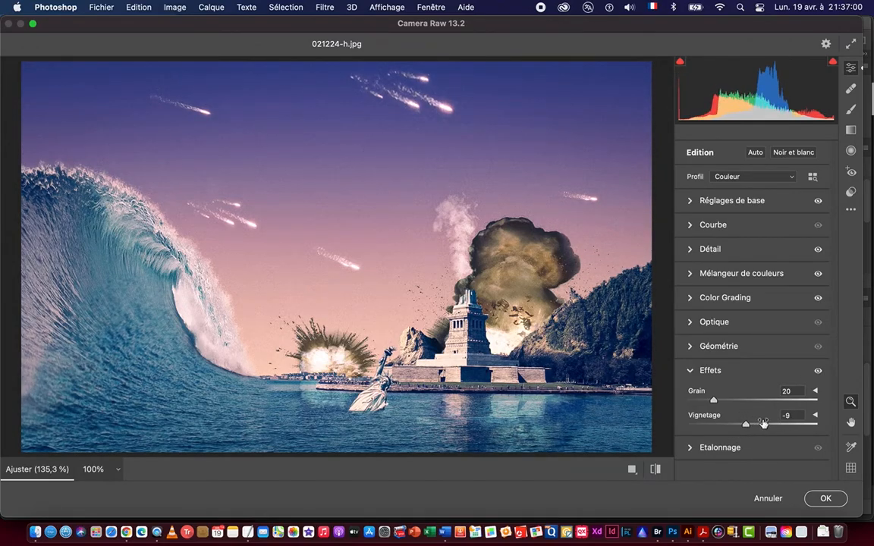
{"action": "left_click", "coordinate": [690, 448]}
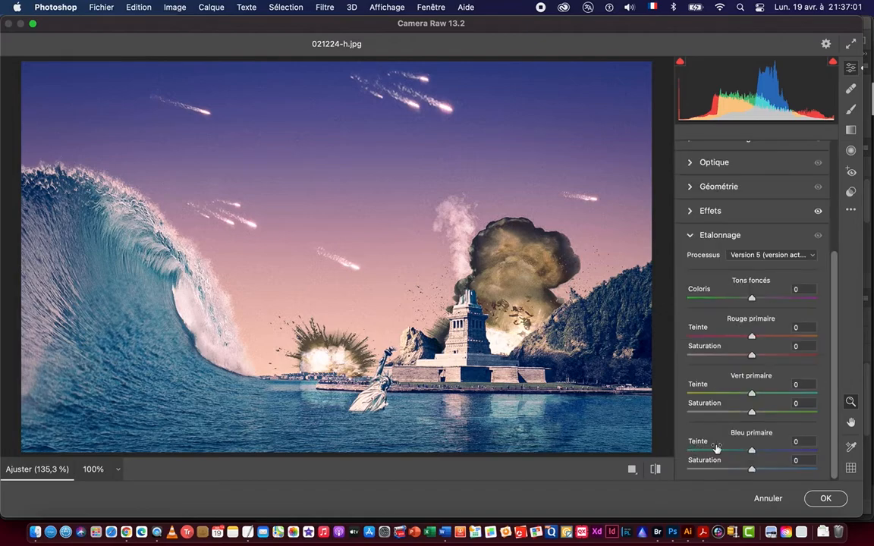
{"action": "left_click", "coordinate": [825, 498]}
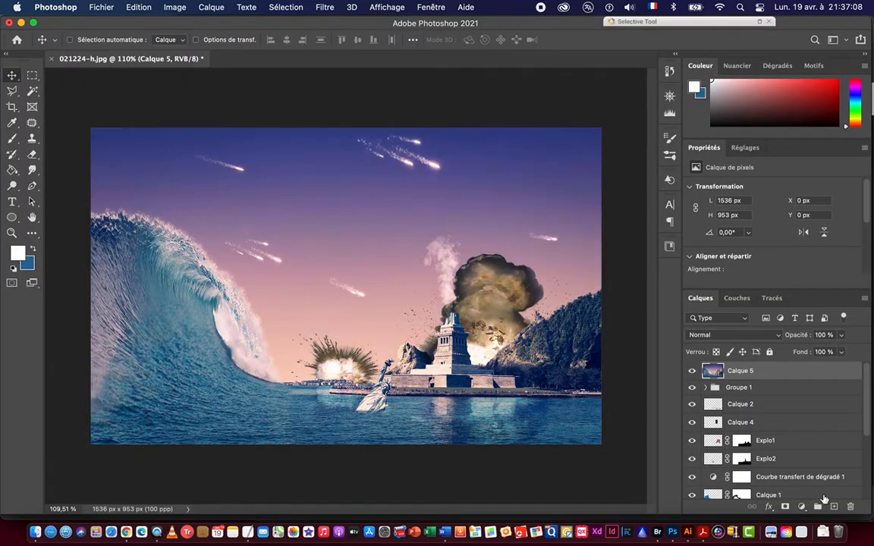
Compare the image before and after the grade by toggling the visibility of Calque 5.
{"action": "left_click", "coordinate": [692, 372]}
{"action": "left_click", "coordinate": [692, 371]}
{"action": "left_click", "coordinate": [692, 372]}
{"action": "left_click", "coordinate": [692, 372]}
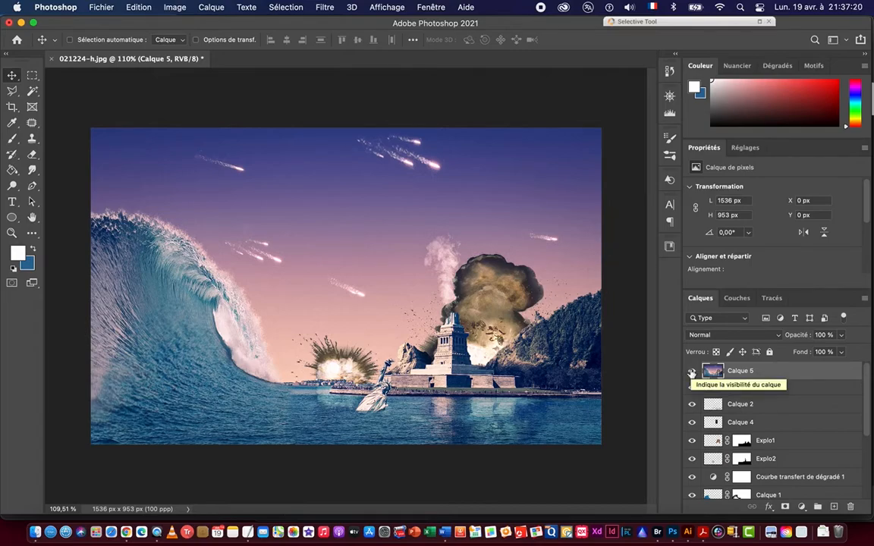
Duplicate the graded Calque 5 layer.
{"action": "scroll", "coordinate": [691, 372], "scroll_direction": "down", "scroll_amount": 2}
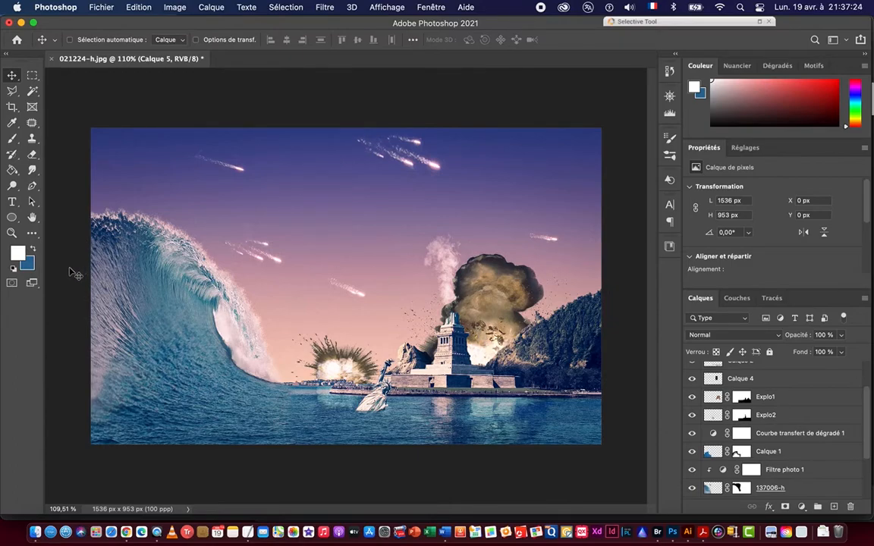
{"action": "left_click", "coordinate": [11, 233]}
{"action": "double_click", "coordinate": [12, 233]}
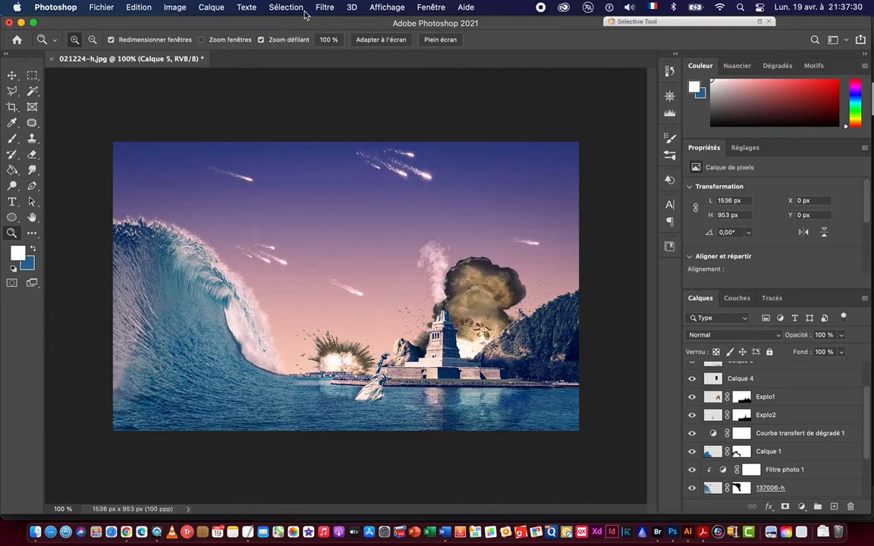
{"action": "scroll", "coordinate": [777, 383], "scroll_direction": "up", "scroll_amount": 2}
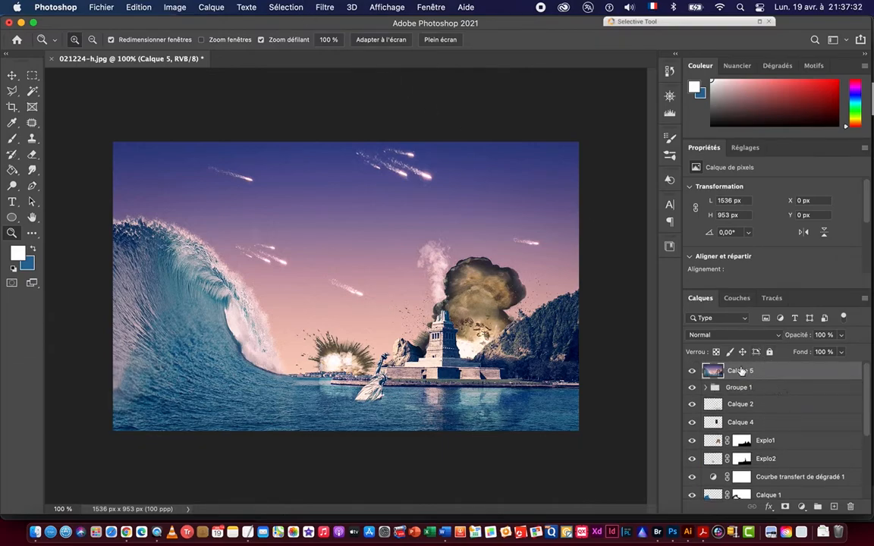
{"action": "key", "text": "super+j"}
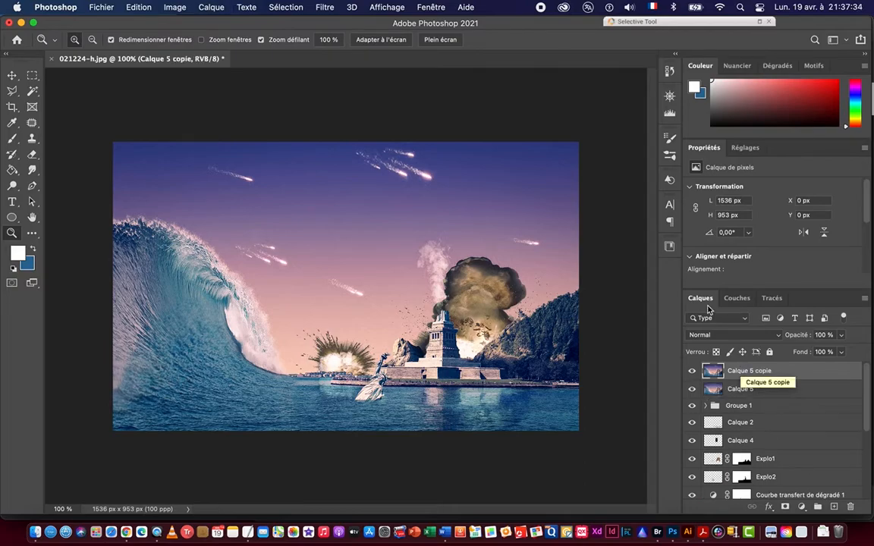
Apply a Passe-haut filter with a 4,0 pixel radius to Calque 5 copie and set its blend mode to Lumière tamisée.
{"action": "left_click", "coordinate": [325, 7]}
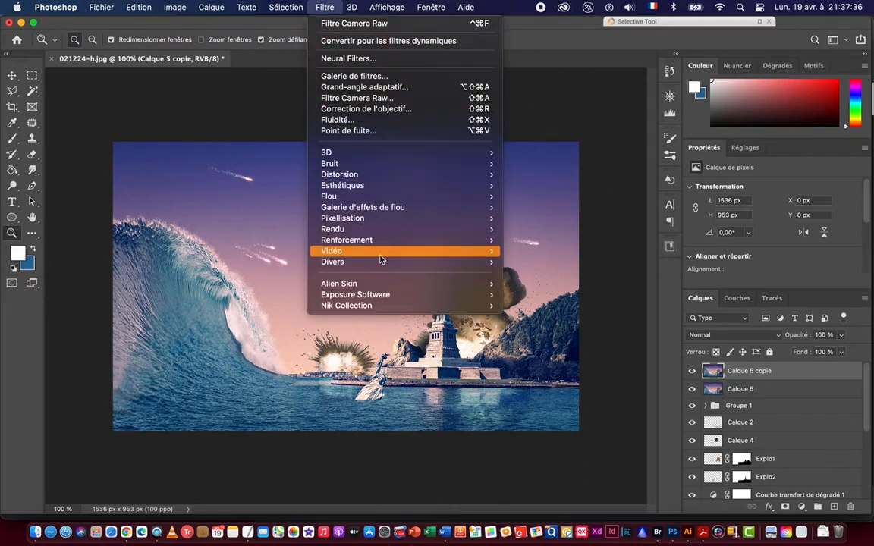
{"action": "mouse_move", "coordinate": [374, 264]}
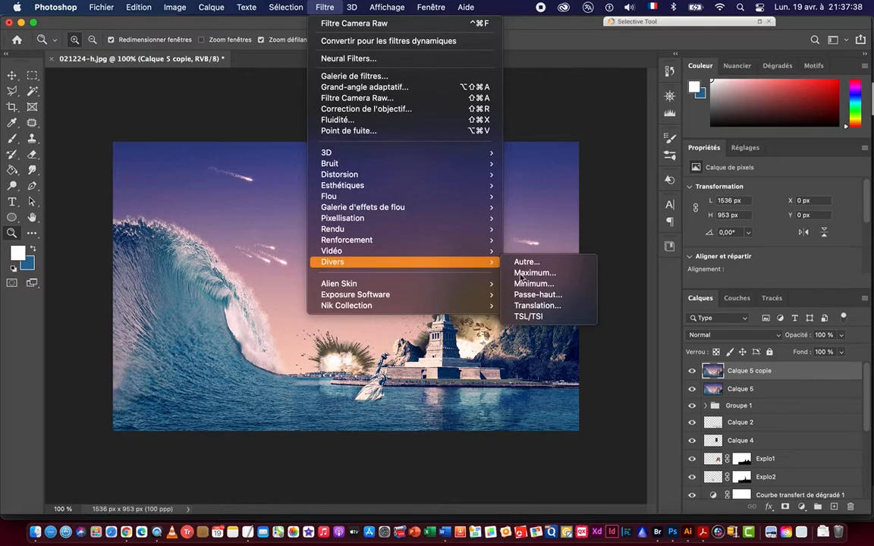
{"action": "left_click", "coordinate": [552, 302]}
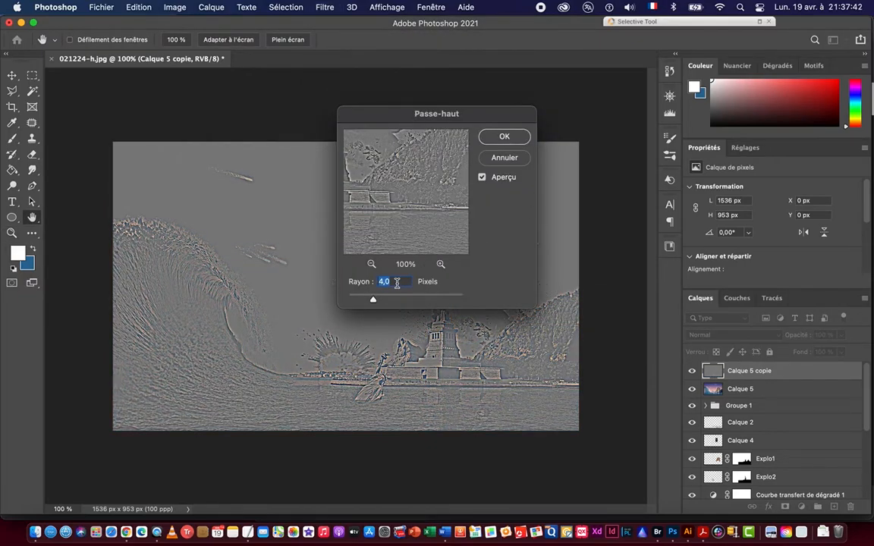
{"action": "left_click", "coordinate": [502, 137]}
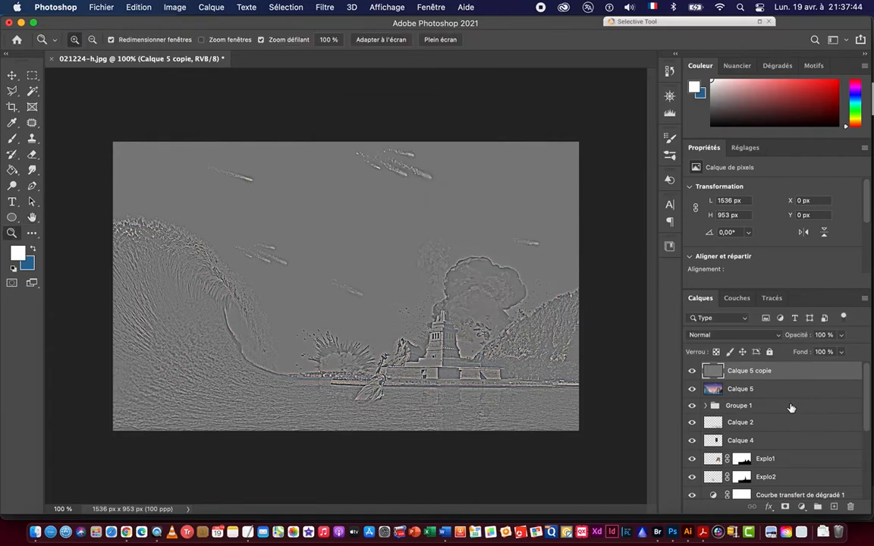
{"action": "left_click", "coordinate": [727, 334]}
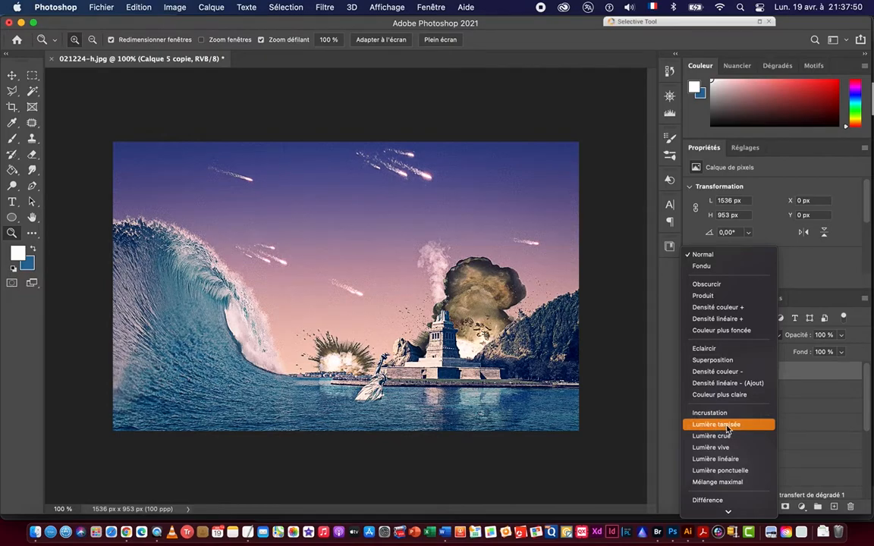
{"action": "left_click", "coordinate": [727, 426]}
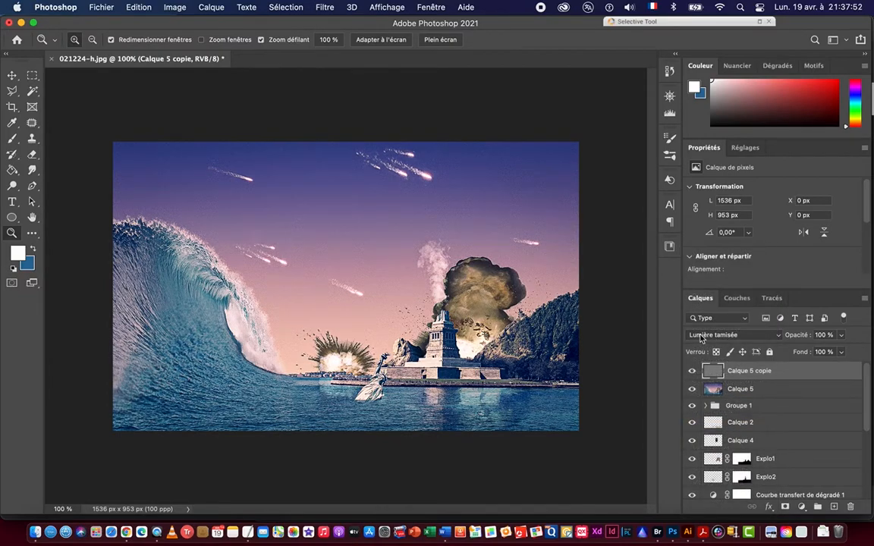
Compare the image with and without the sharpening by toggling the visibility of Calque 5 copie.
{"action": "left_click", "coordinate": [692, 375]}
{"action": "left_click", "coordinate": [692, 375]}
{"action": "left_click", "coordinate": [692, 375]}
{"action": "left_click", "coordinate": [691, 373]}
Save the composite on the computer as Tsonami_2.psd in the Tsonami folder, in Photoshop format with layers and maximised compatibility.
{"action": "key", "text": "super+s"}
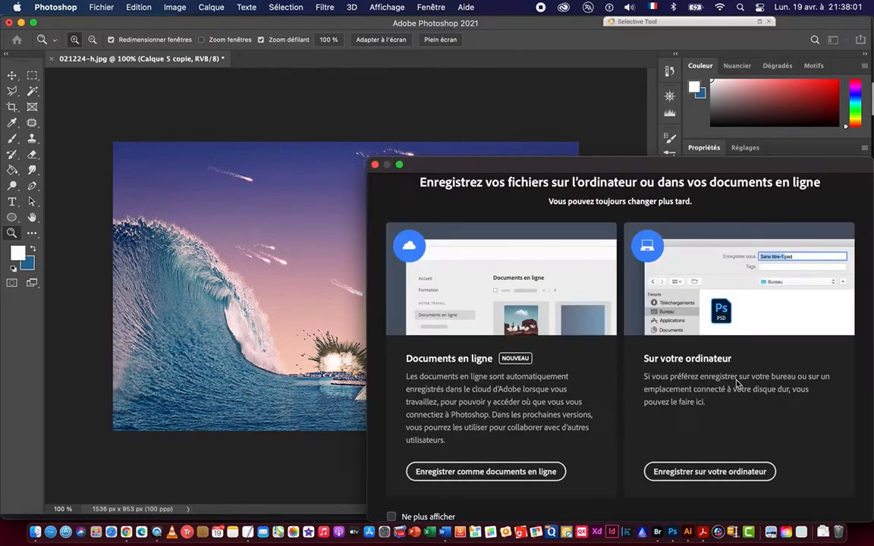
{"action": "left_click", "coordinate": [708, 474]}
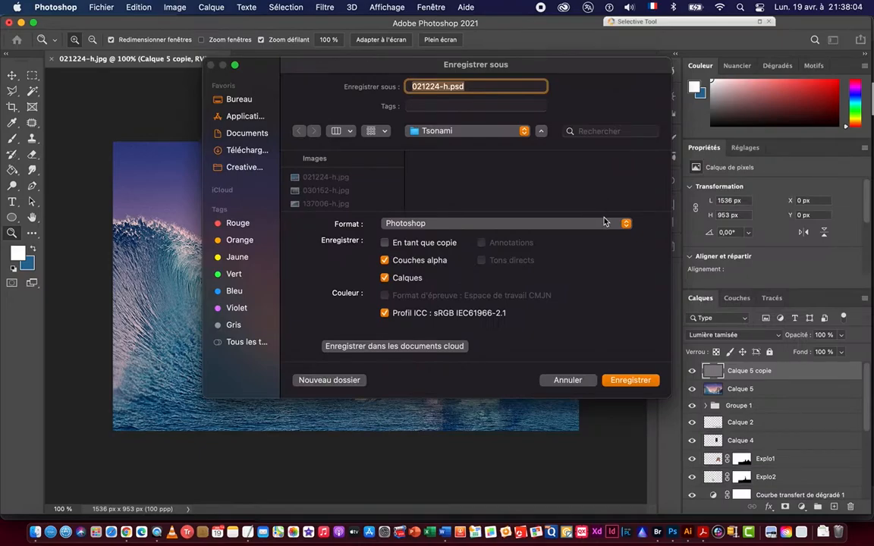
{"action": "scroll", "coordinate": [338, 195], "scroll_direction": "down", "scroll_amount": 3}
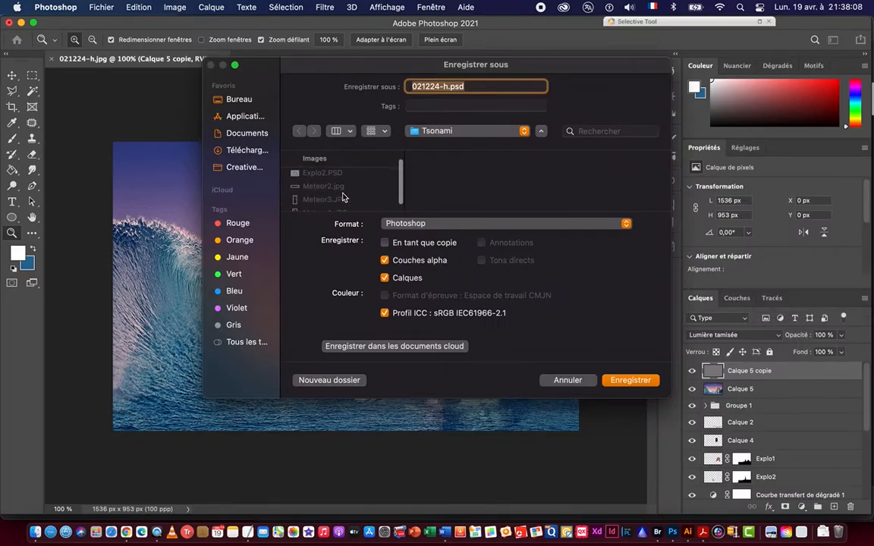
{"action": "scroll", "coordinate": [345, 193], "scroll_direction": "down", "scroll_amount": 3}
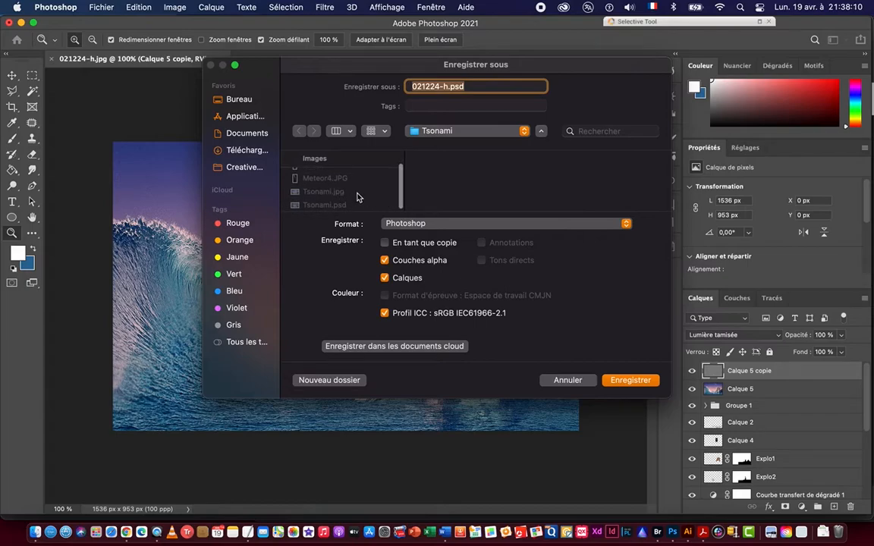
{"action": "left_click", "coordinate": [325, 193]}
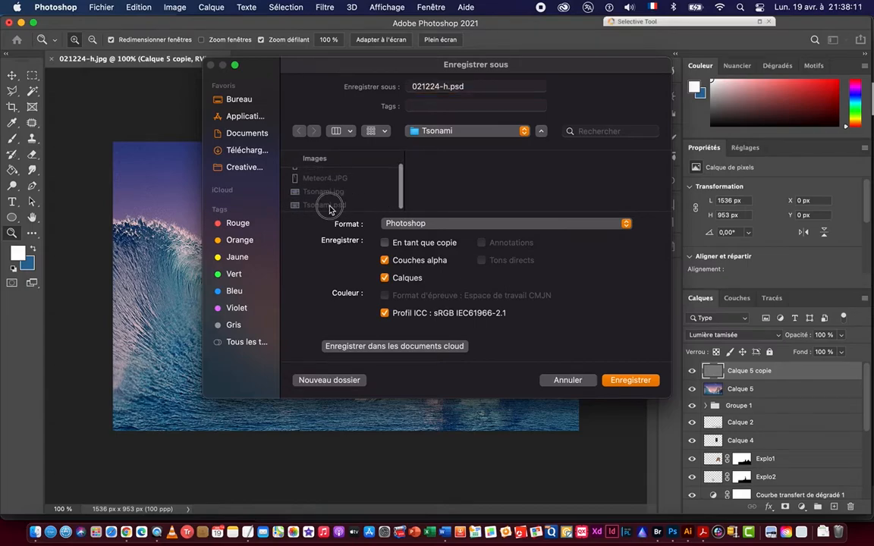
{"action": "left_click", "coordinate": [444, 87]}
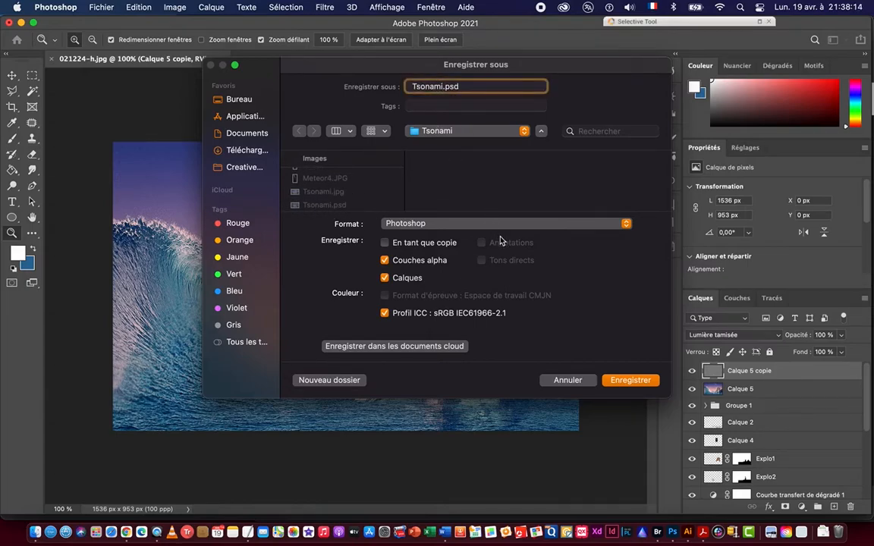
{"action": "type", "text": "_2"}
{"action": "left_click", "coordinate": [629, 380]}
{"action": "left_click", "coordinate": [623, 230]}
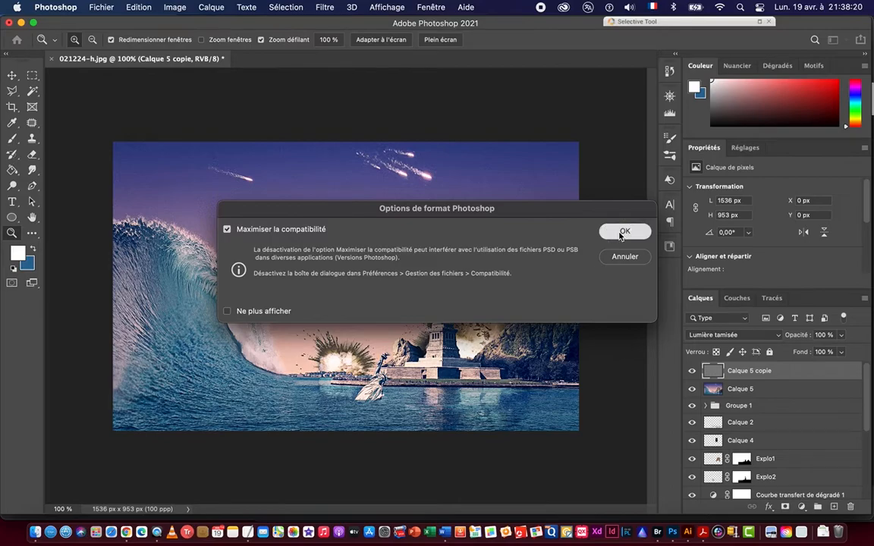